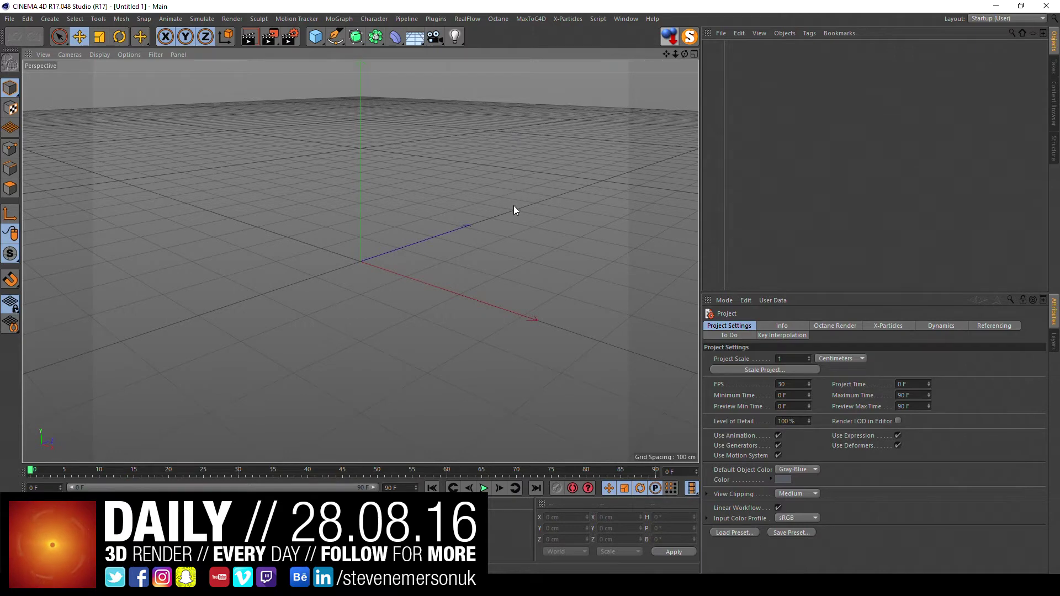
Step: Open the RealFlow menu in the empty scene to show the emitter types
click(472, 18)
mouse_move(477, 50)
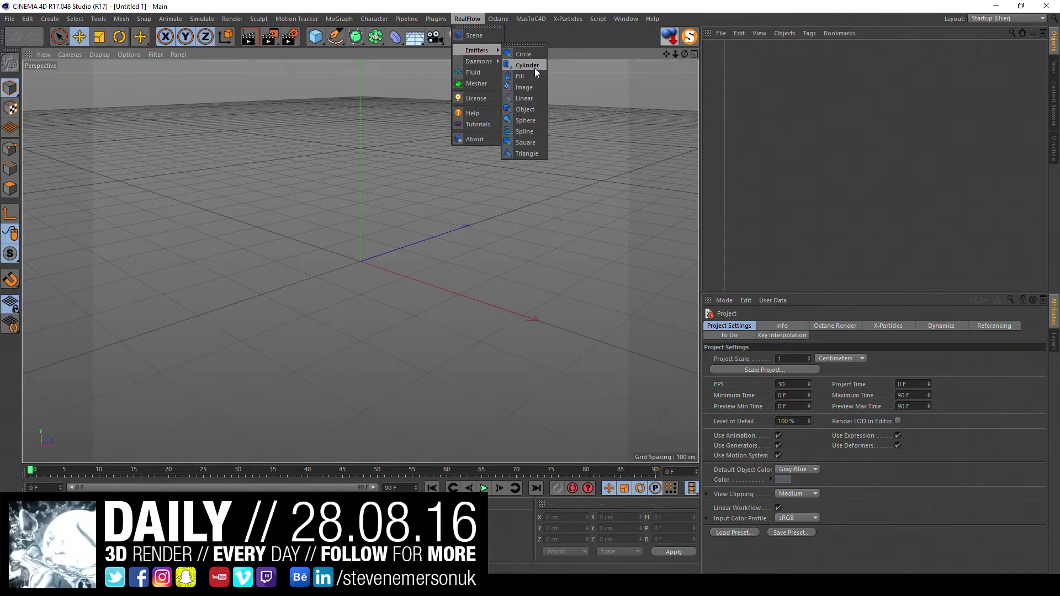
Step: Add a RealFlow sphere emitter fluid setup and set its width to 300 cm
click(525, 120)
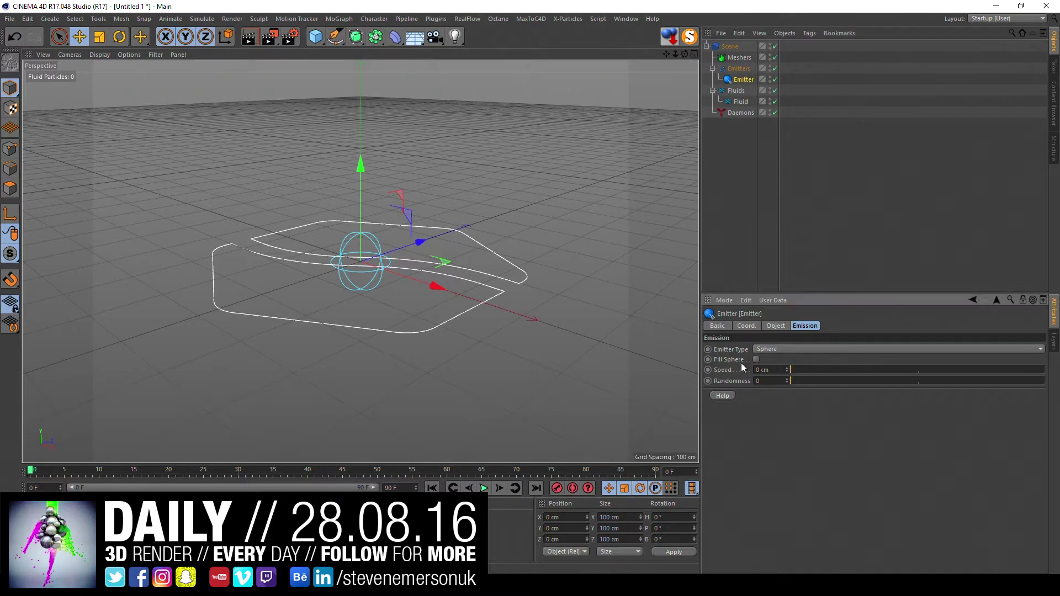
click(774, 326)
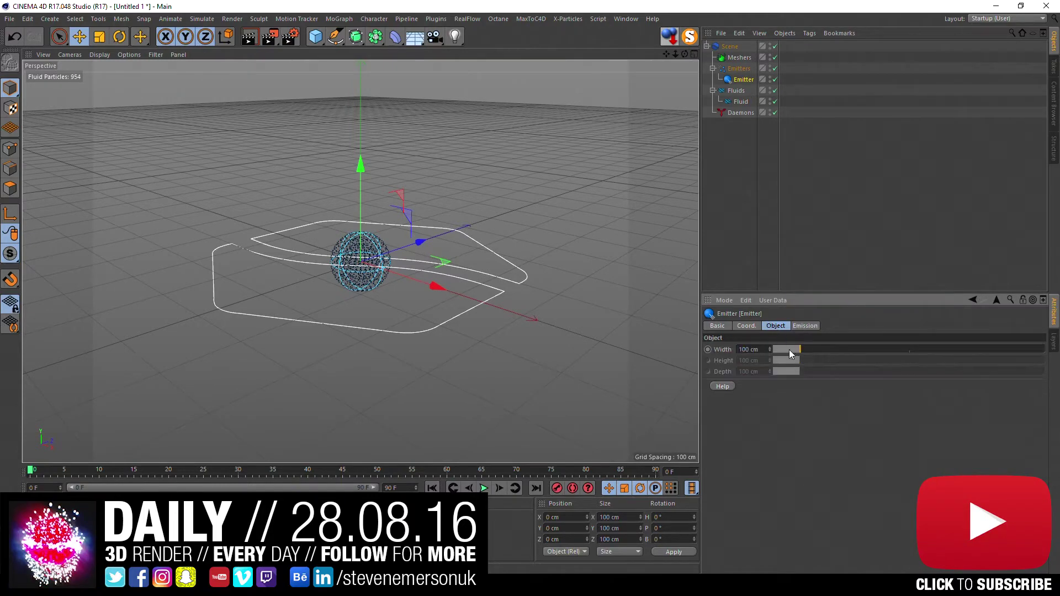
click(789, 349)
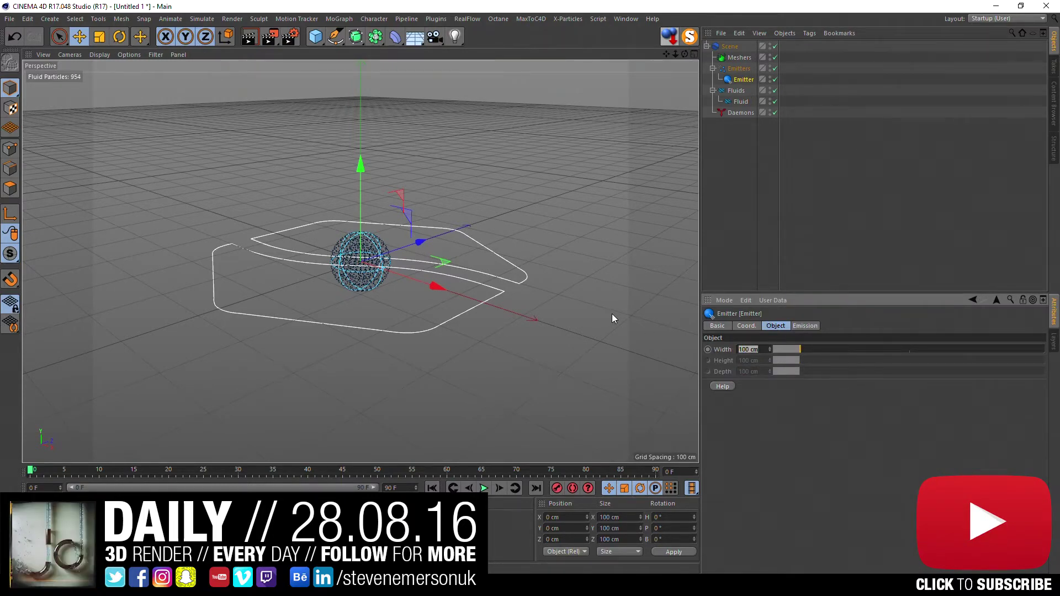
text(300)
key(Return)
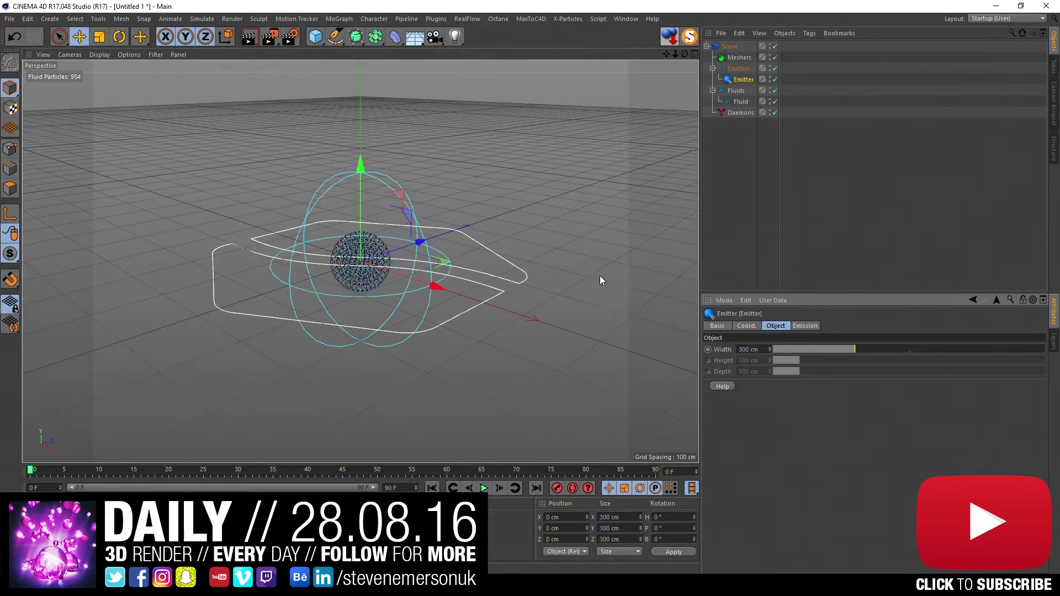
Step: Switch to four views and back, then reframe the perspective around the particle sphere
middle_click(416, 307)
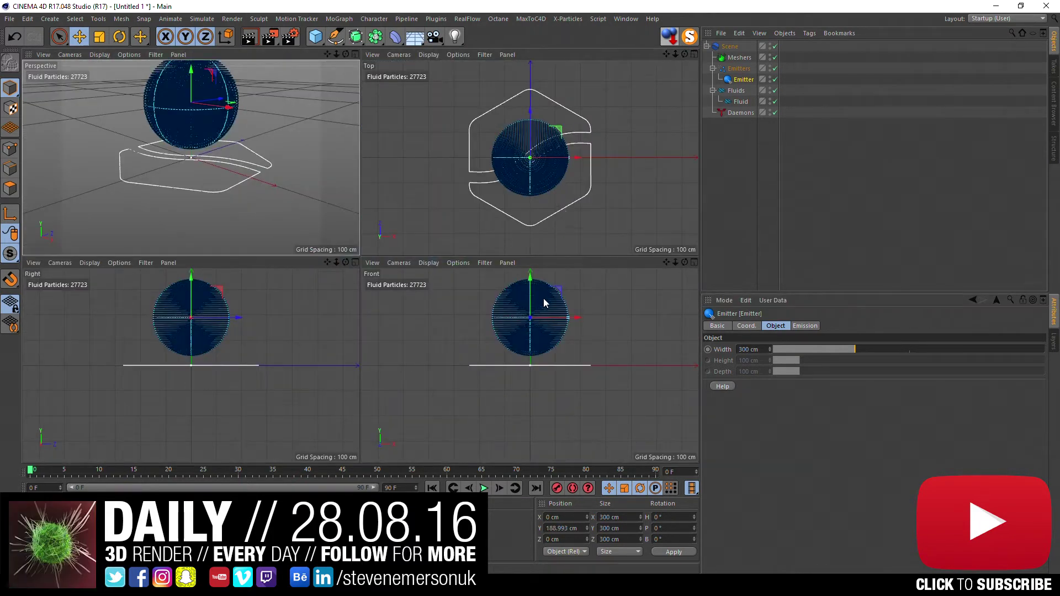
middle_click(253, 128)
mouse_move(408, 189)
alt+mouse_down()
mouse_move(407, 276)
mouse_move(419, 288)
alt+mouse_up()
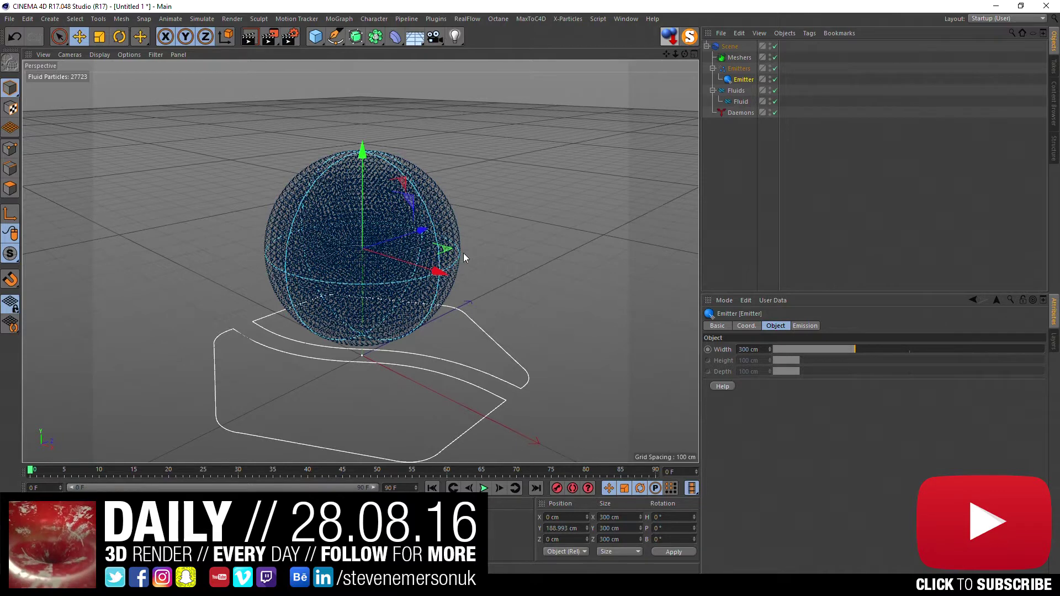
click(467, 19)
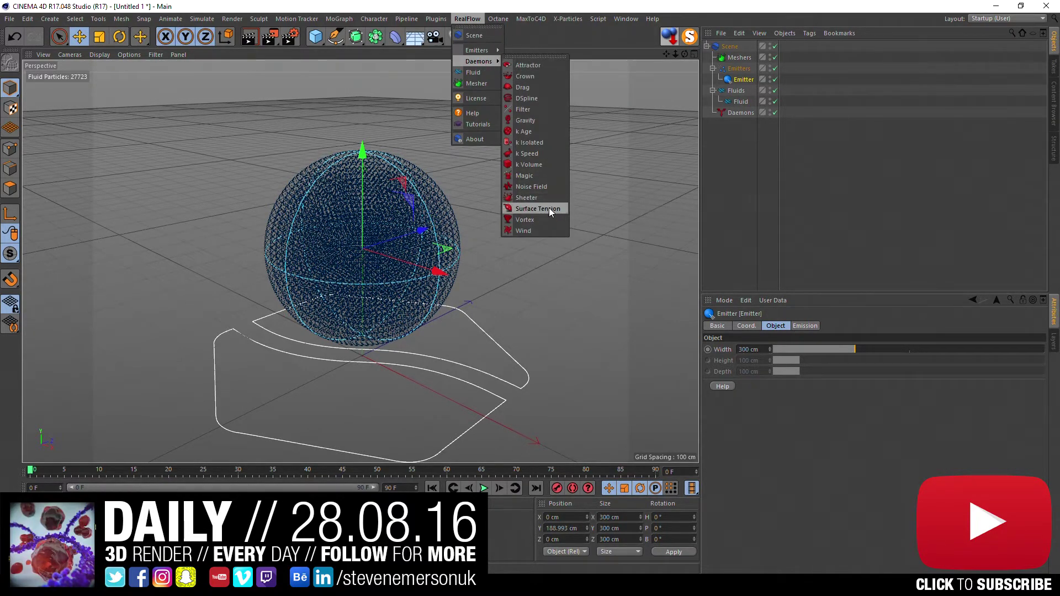
Step: Add an Attractor daemon and move the emitter to Y 200 cm
click(525, 67)
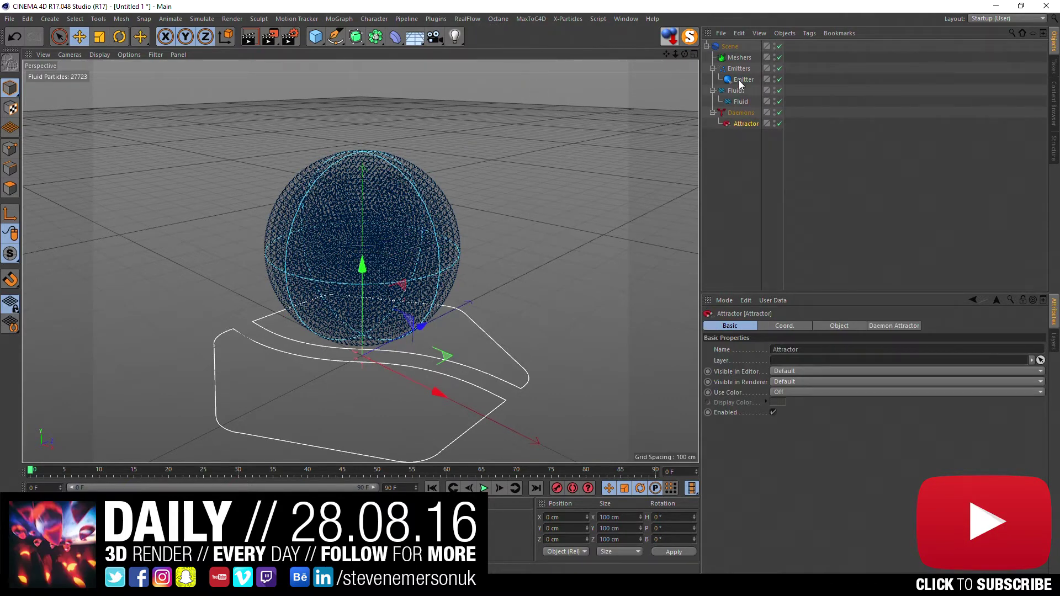
click(740, 81)
click(746, 326)
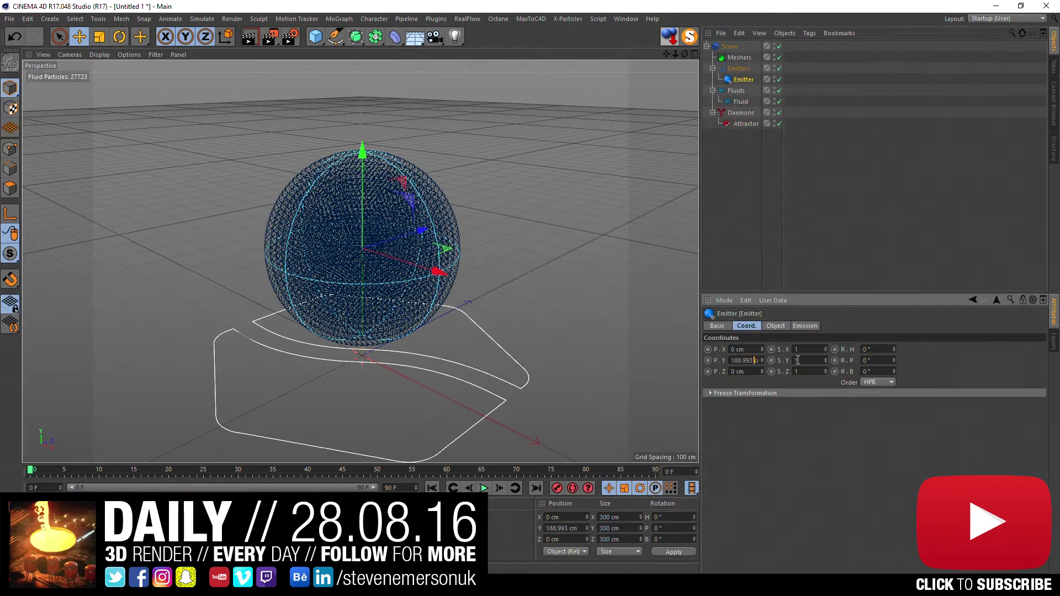
text(1200)
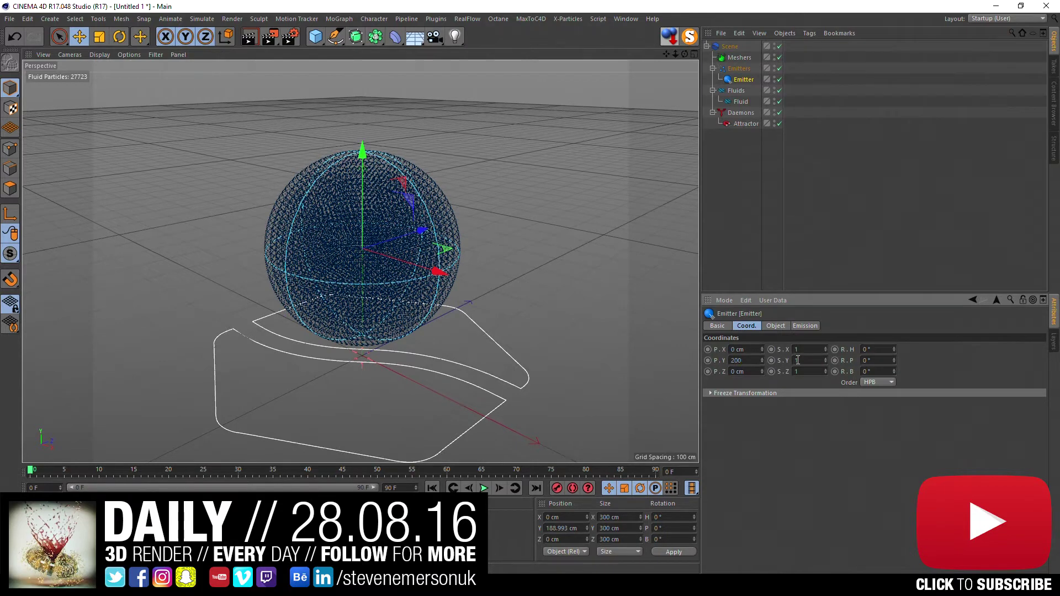
key(Return)
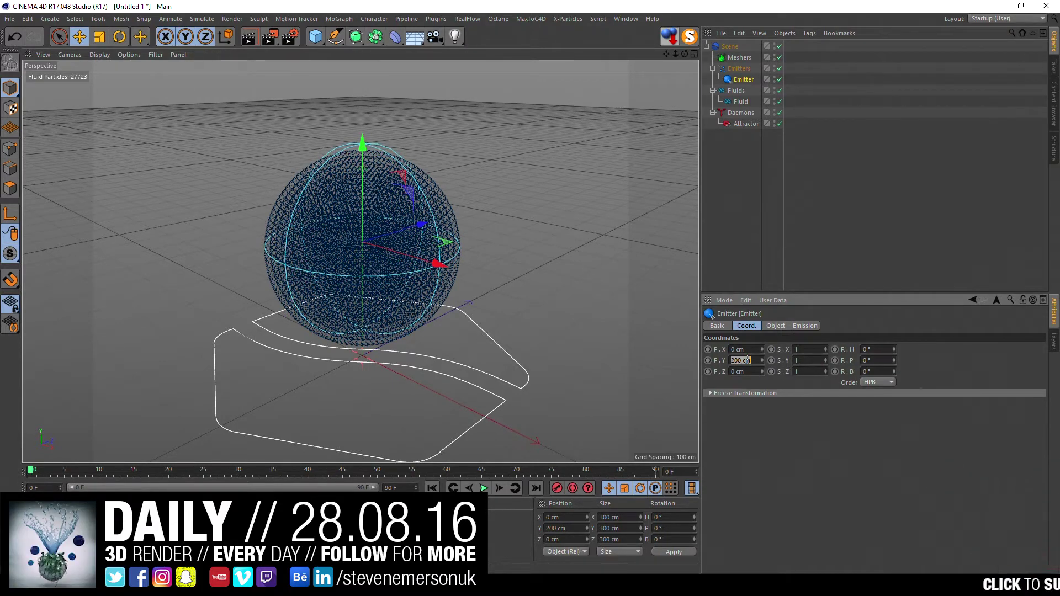
Step: Set the Attractor daemon's Y position to 200 cm as well
click(745, 161)
click(752, 125)
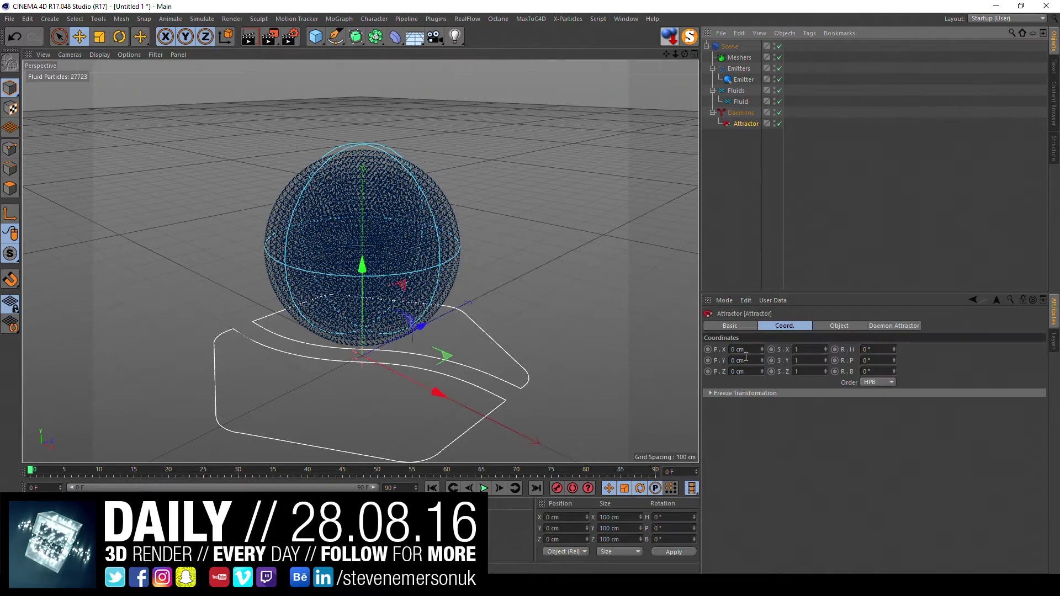
double_click(745, 360)
text(200)
key(Return)
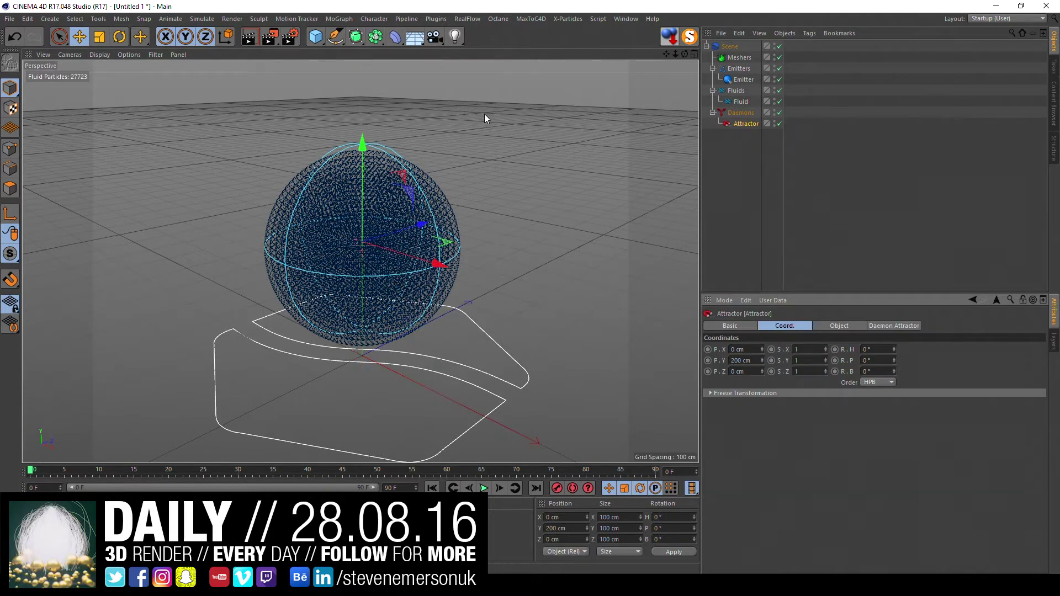
click(473, 22)
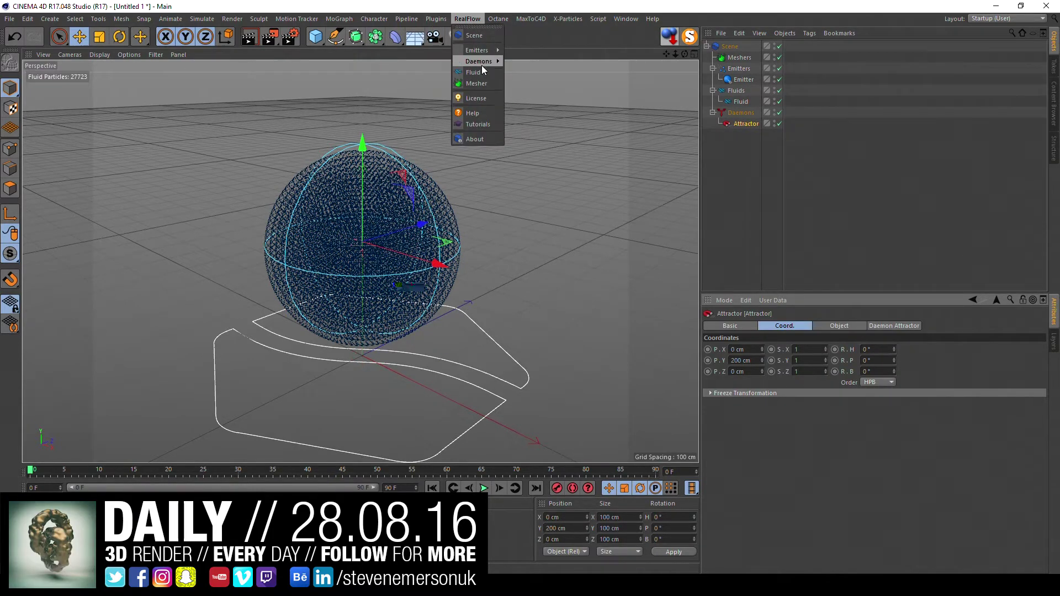
mouse_move(479, 61)
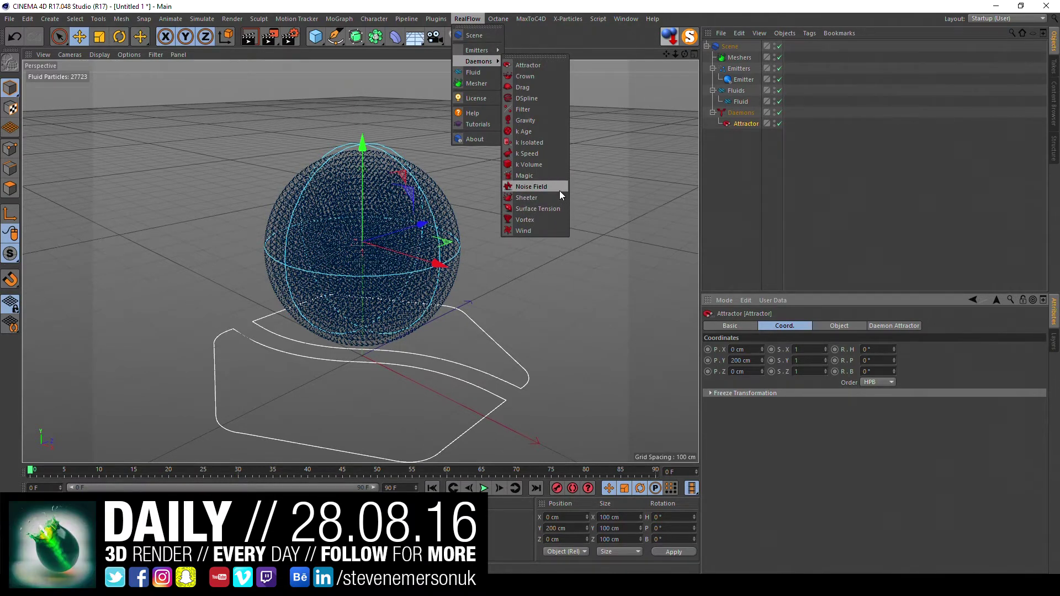
Step: Add a Noise Field daemon at Y 200 cm and a Mesher, then play the simulation
click(559, 191)
text(200)
key(Return)
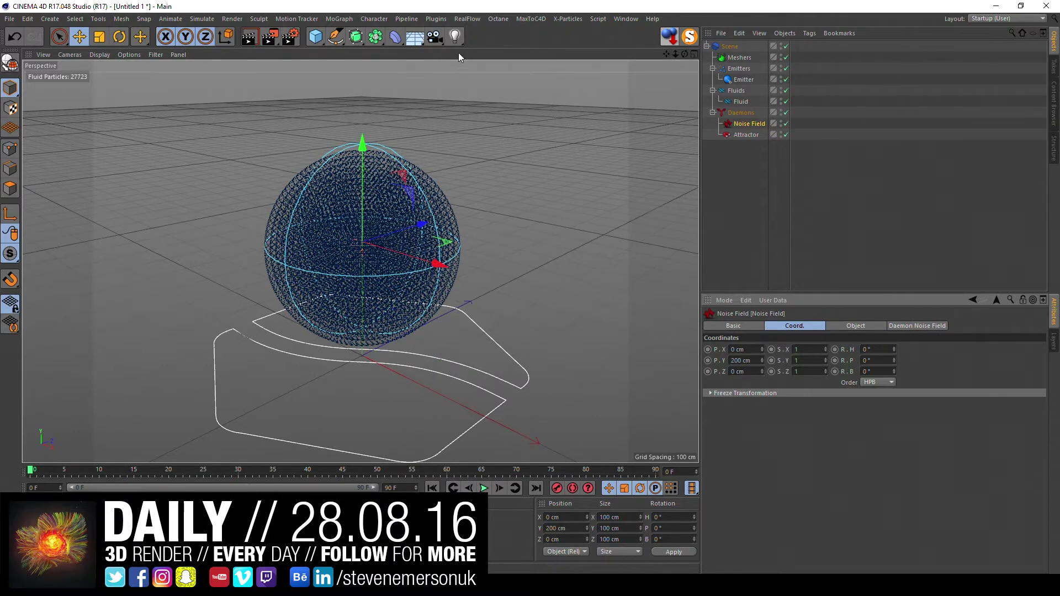
click(467, 19)
click(479, 83)
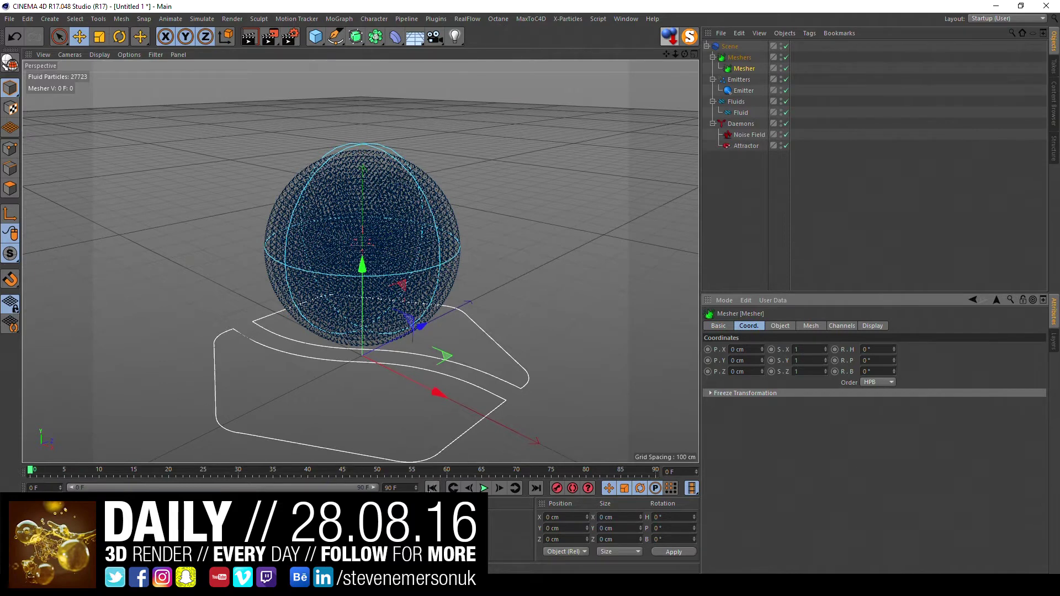
click(484, 488)
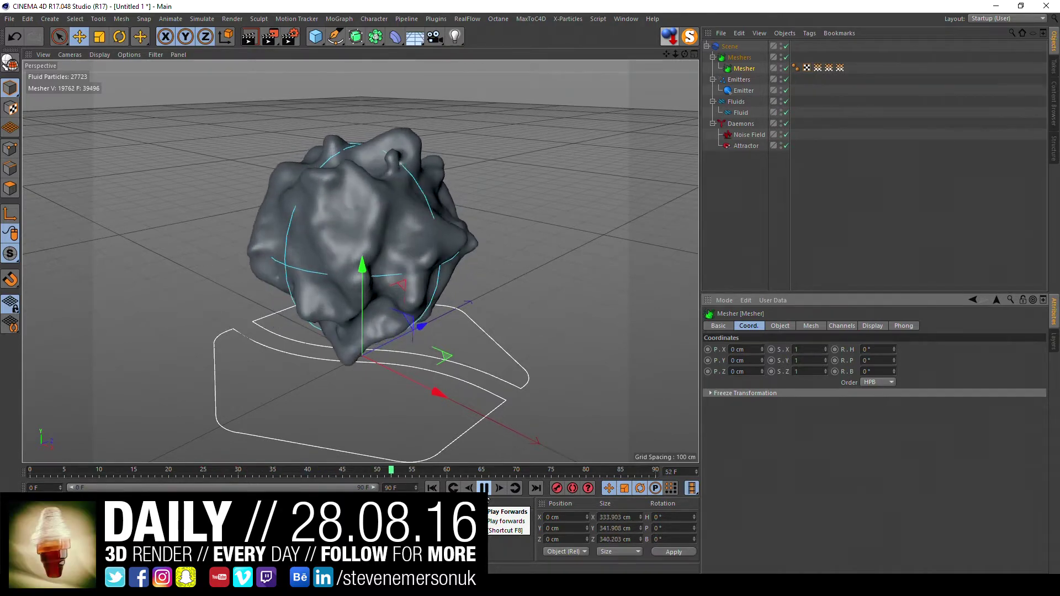
Step: Stop playback and add a Vortex daemon positioned at Y 200 cm
key(F8)
click(467, 18)
mouse_move(478, 61)
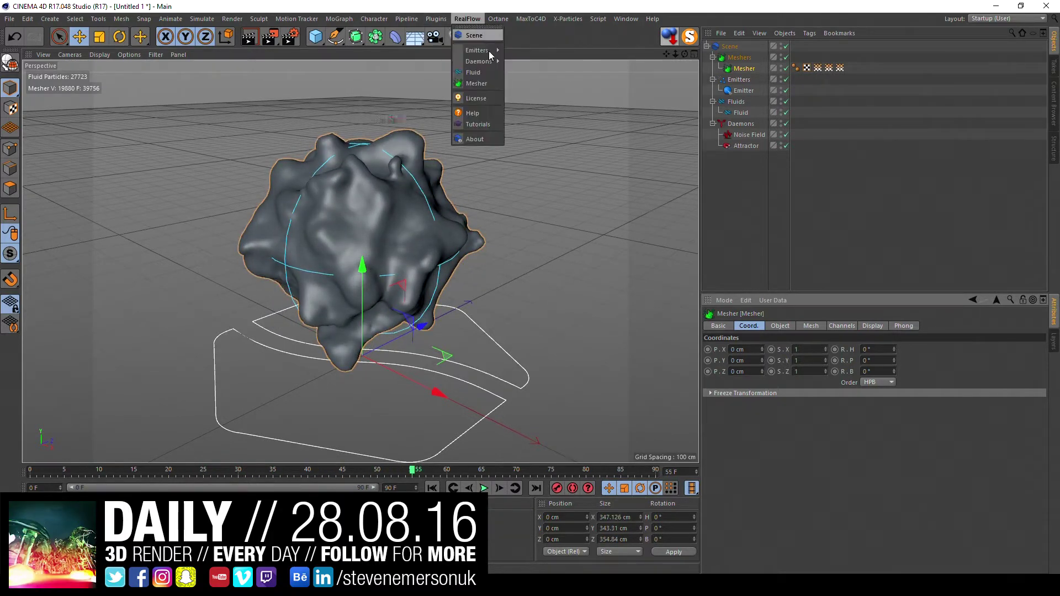
click(558, 219)
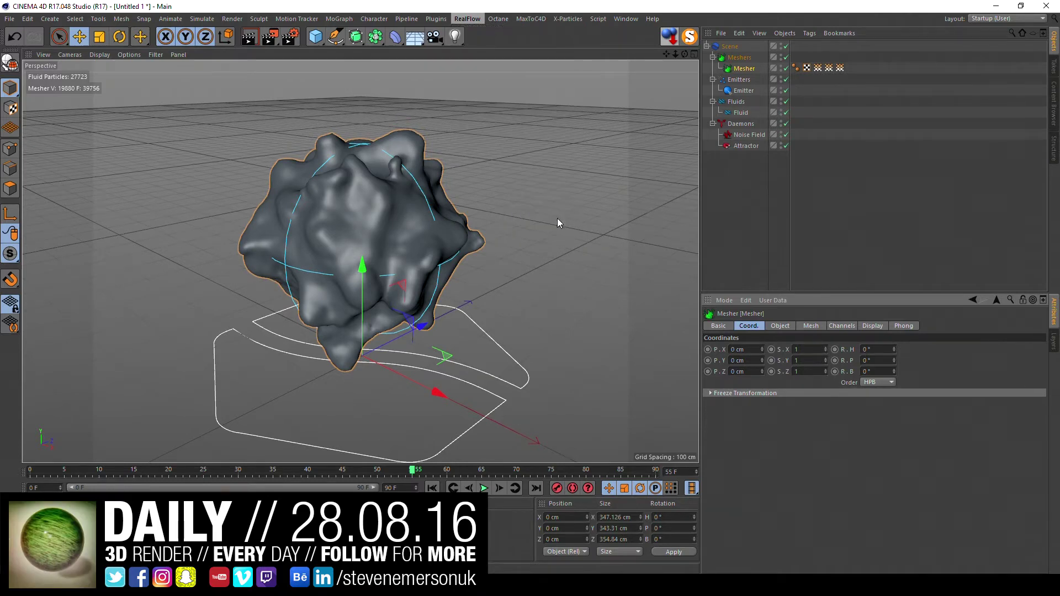
click(742, 360)
text(200)
key(Return)
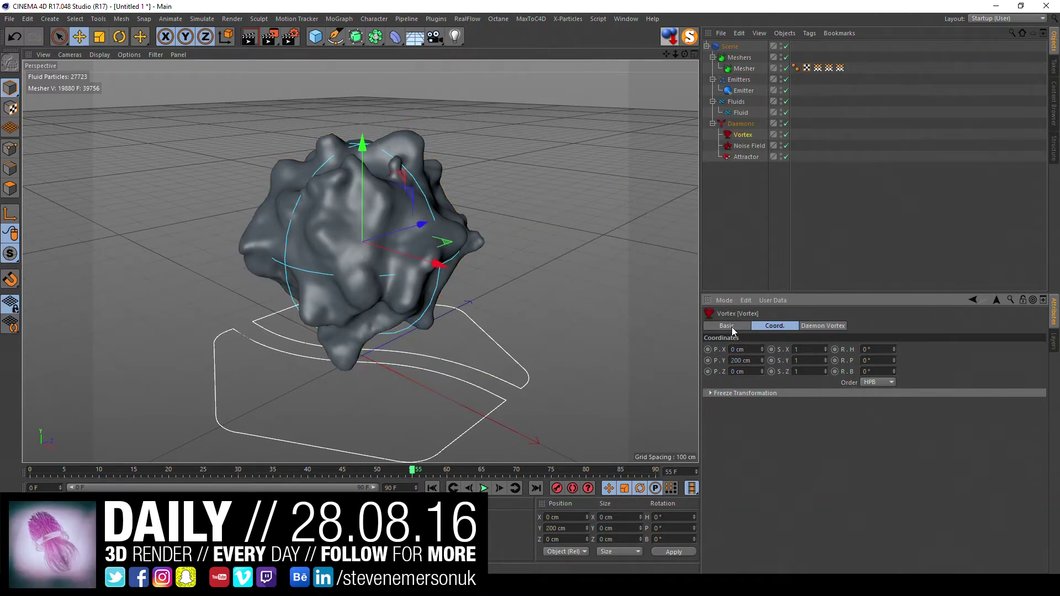
Step: Raise the vortex Rot Strength to 500 cm and replay the simulation to frame 82
click(432, 487)
click(484, 488)
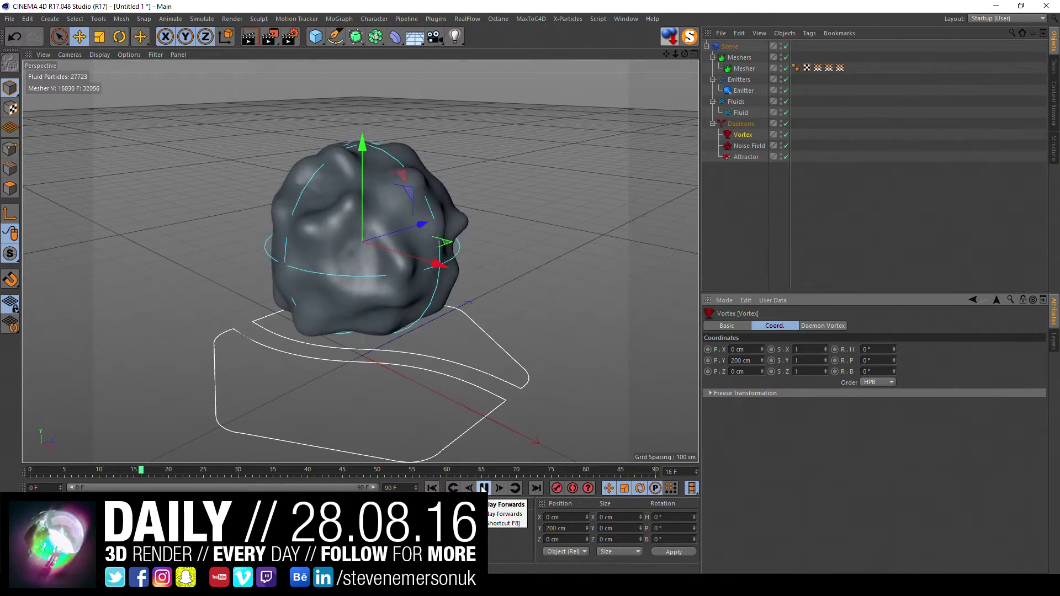
click(816, 326)
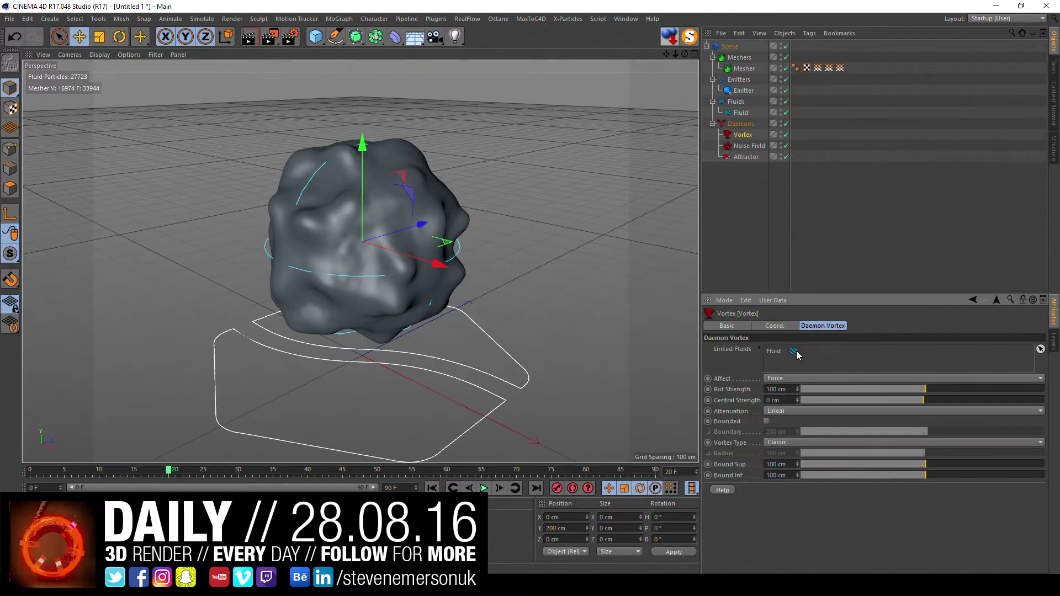
double_click(791, 390)
text(500)
key(Return)
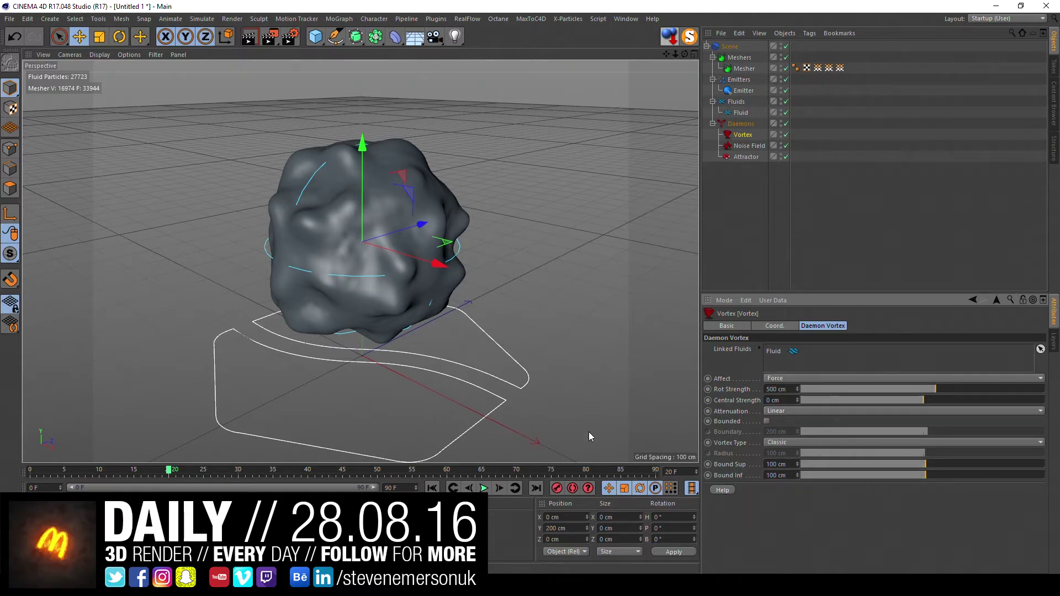
click(431, 488)
click(484, 489)
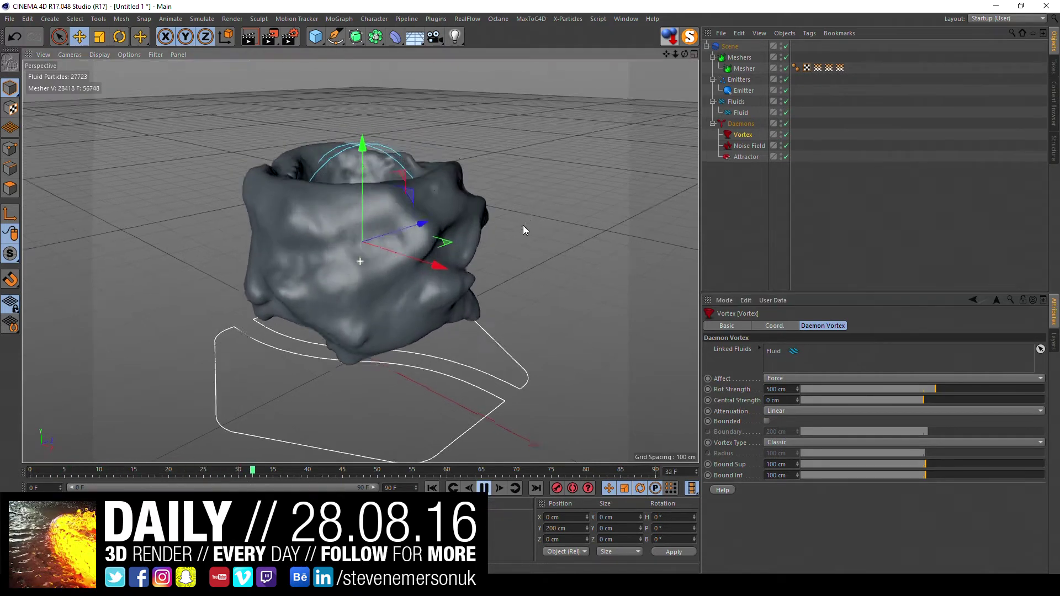
mouse_move(522, 226)
alt+mouse_down()
mouse_move(499, 310)
mouse_move(511, 204)
mouse_move(502, 265)
mouse_move(481, 297)
mouse_move(490, 343)
mouse_move(481, 363)
mouse_move(463, 346)
mouse_move(465, 363)
mouse_move(449, 334)
alt+mouse_up()
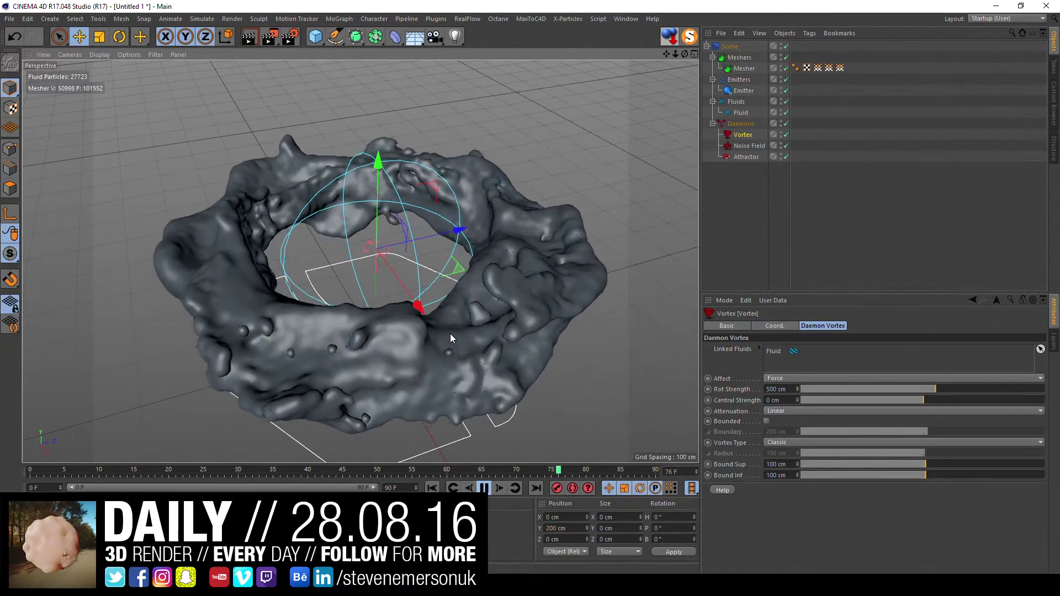
click(483, 488)
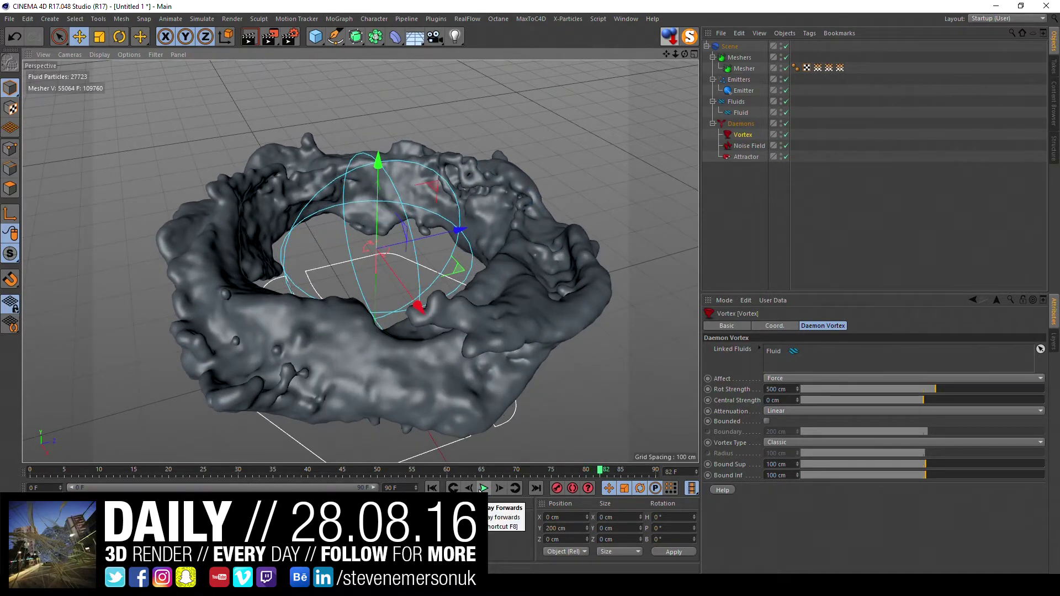
Step: Increase the Mesher's Smooth value to 5 and bring up the save dialog
click(799, 176)
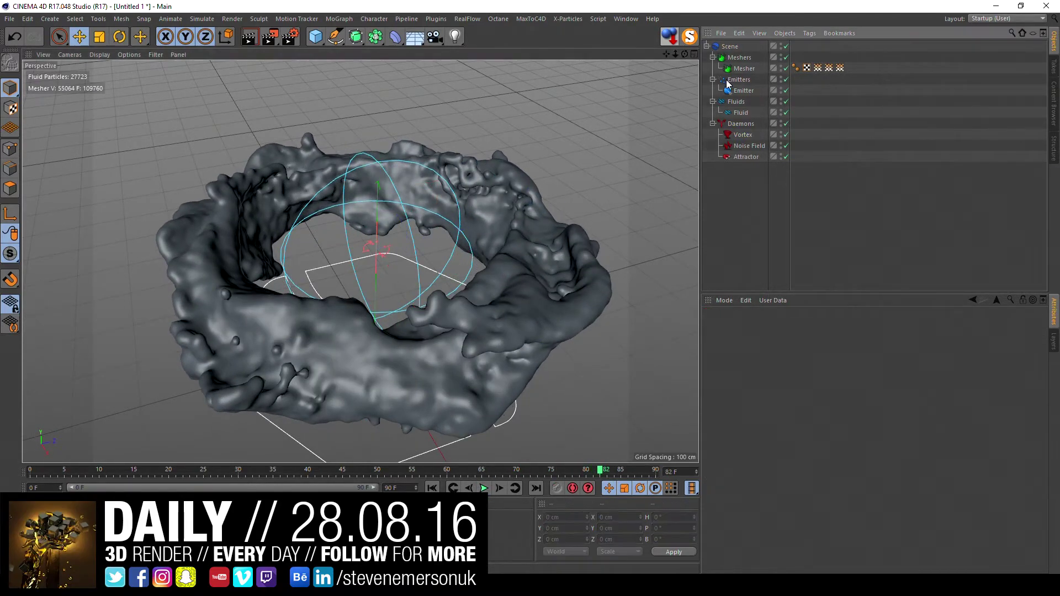
click(741, 113)
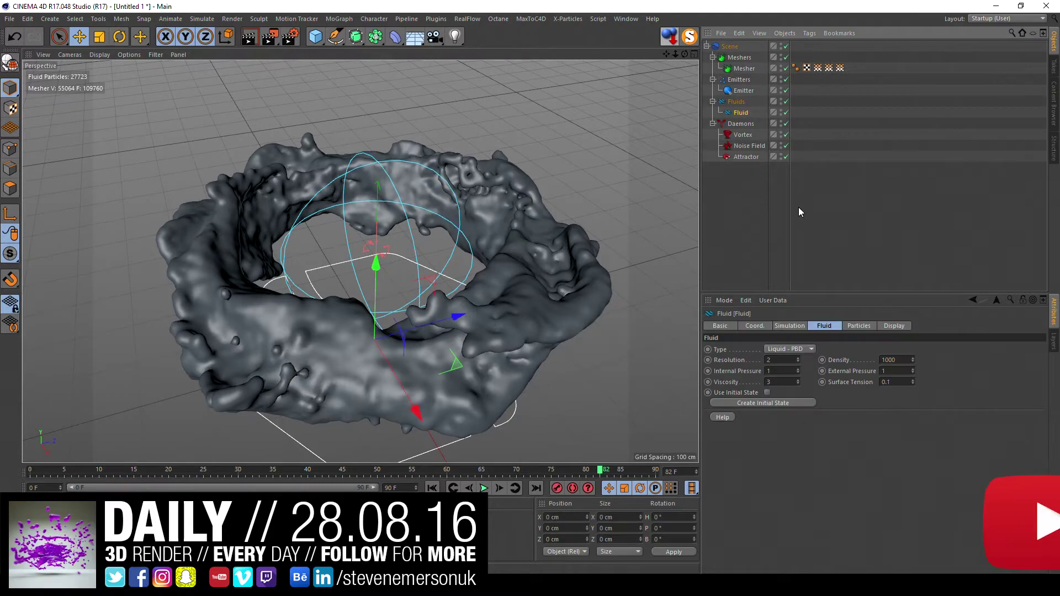
click(744, 68)
click(816, 327)
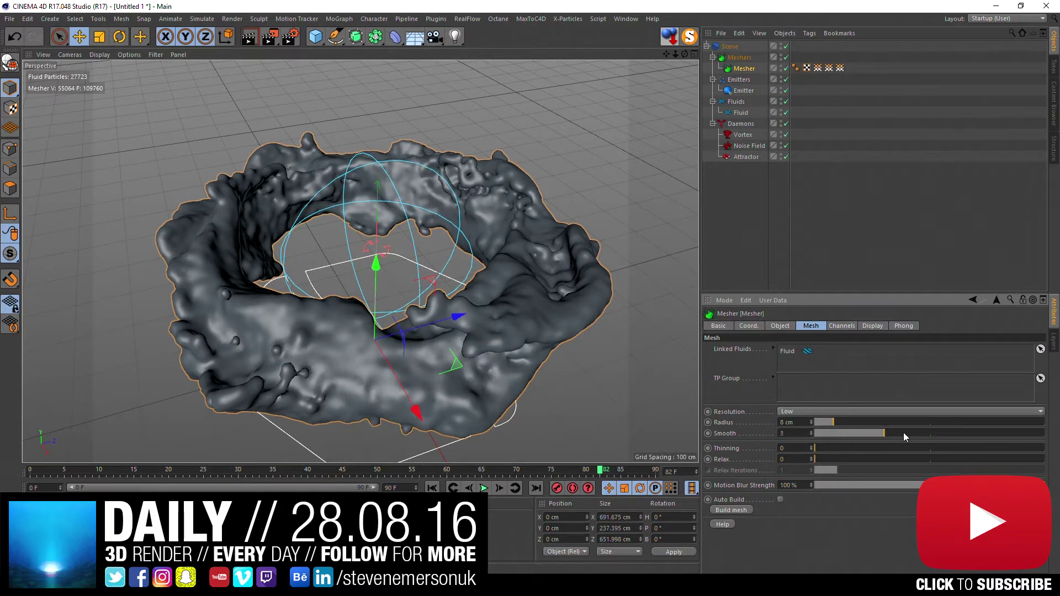
drag(903, 433, 927, 432)
key(ctrl+s)
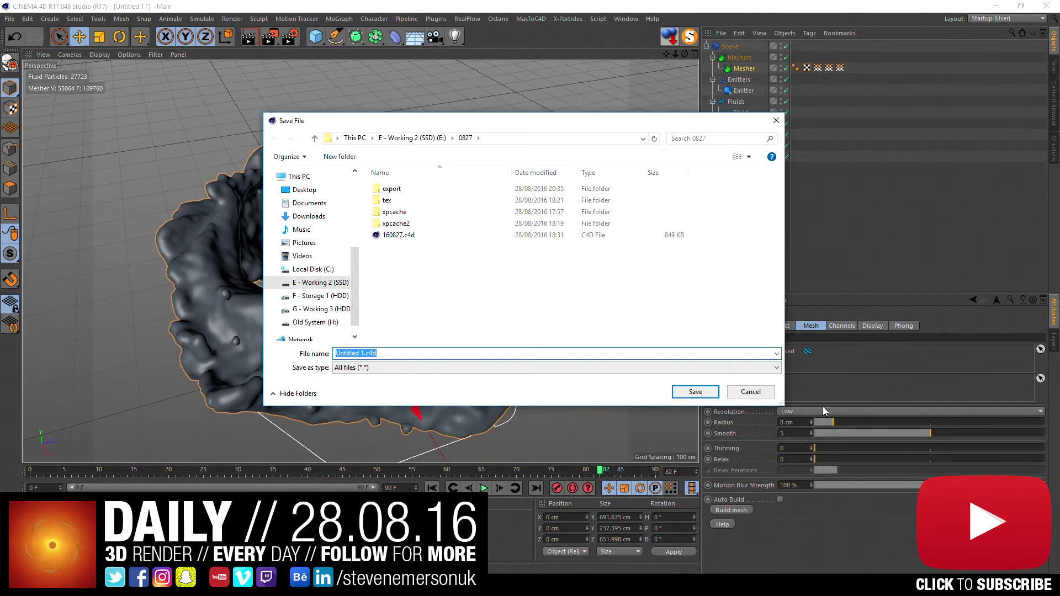
Step: Save the scene as 160828 inside a new 0828 folder on the E drive
click(315, 138)
click(340, 157)
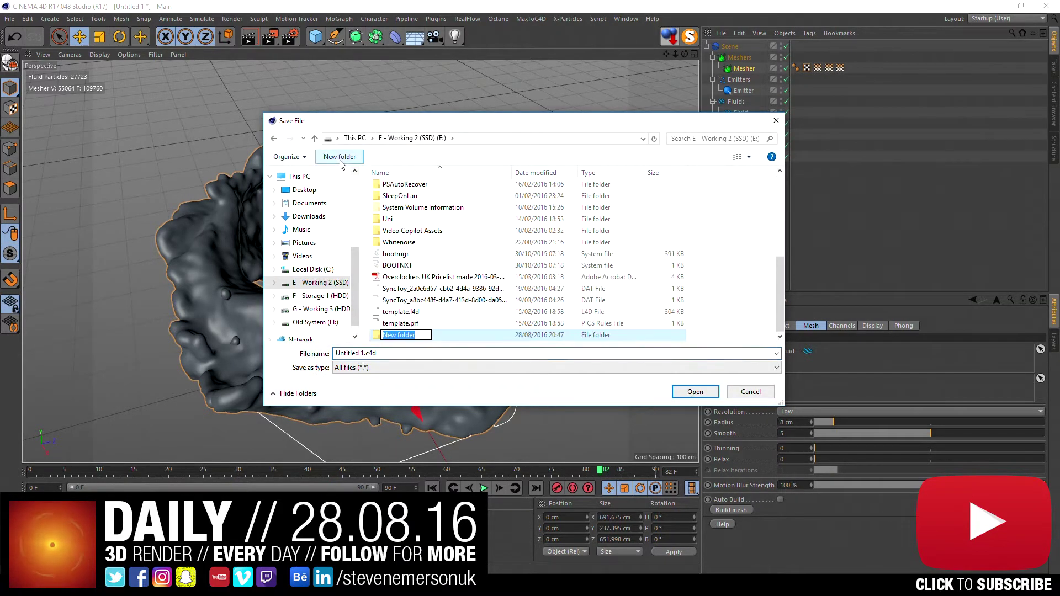
text(0828)
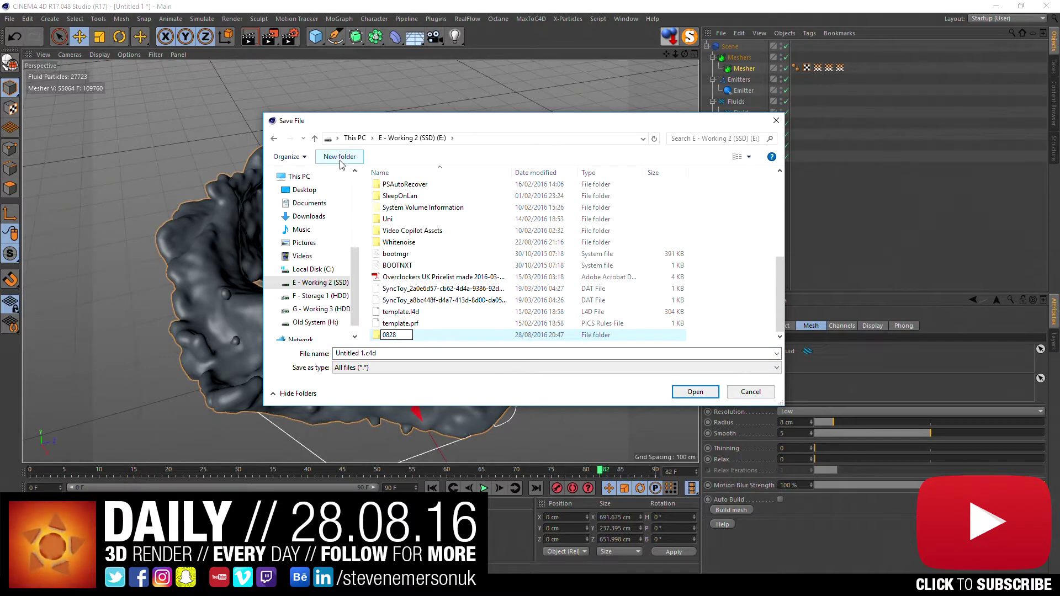
key(Return)
key(Return)
text(160)
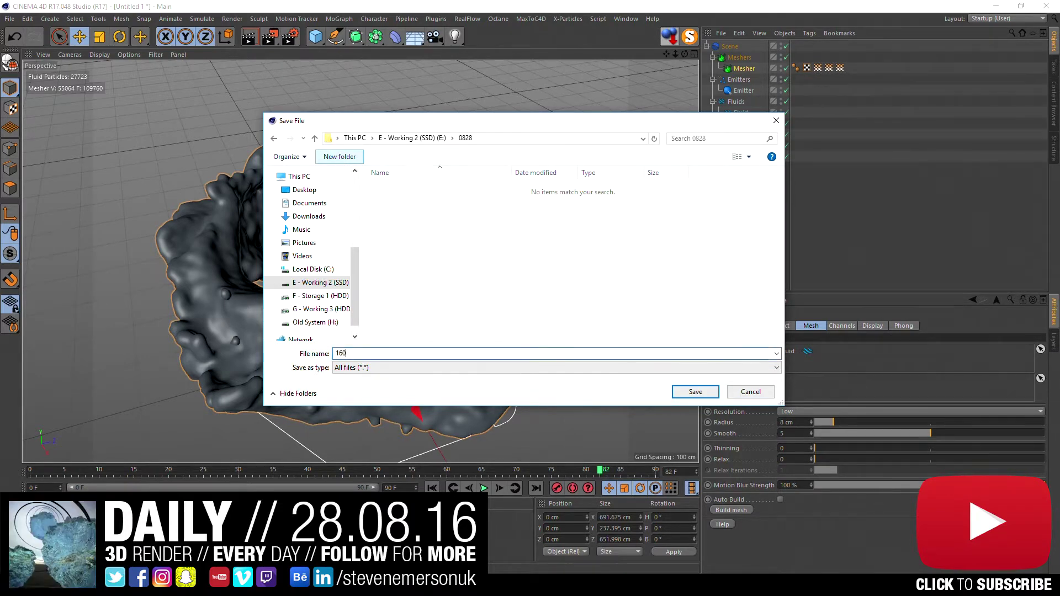
text(828)
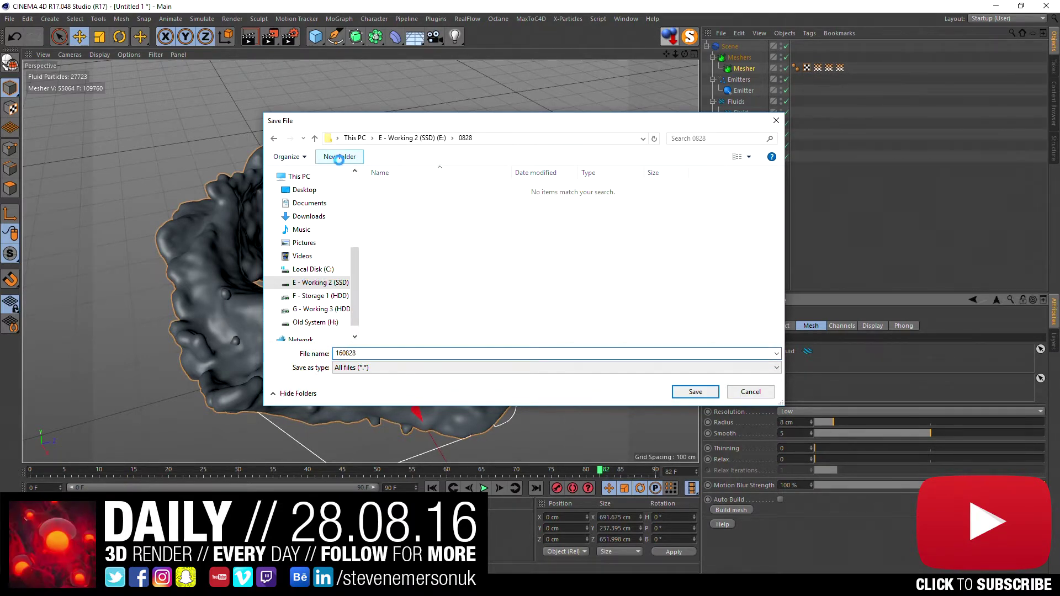
key(Return)
Step: In File Explorer, create an rfcache folder inside E:\0828 and select its path
key(super+e)
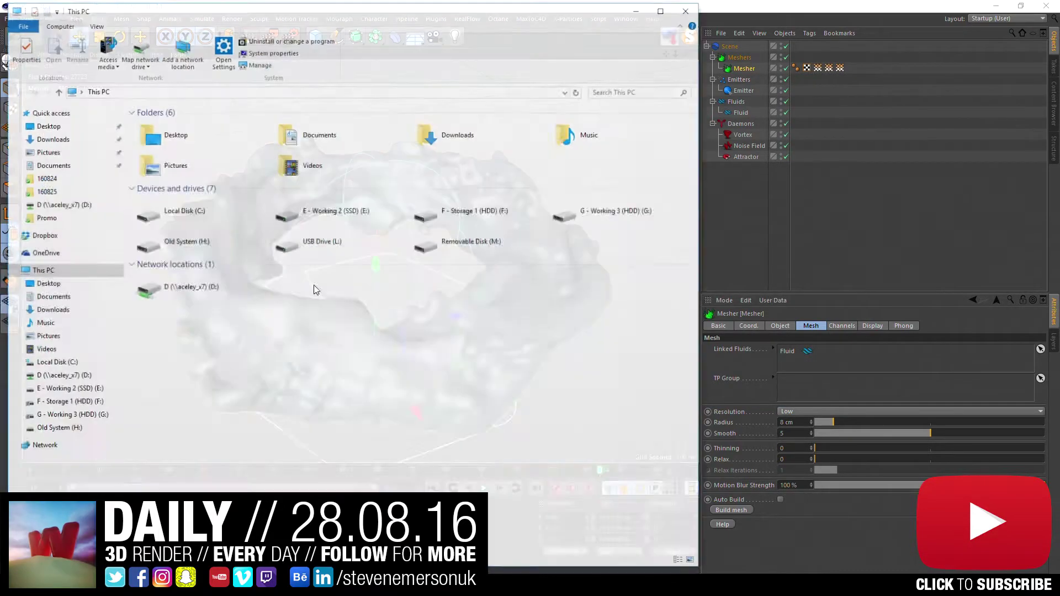
double_click(288, 208)
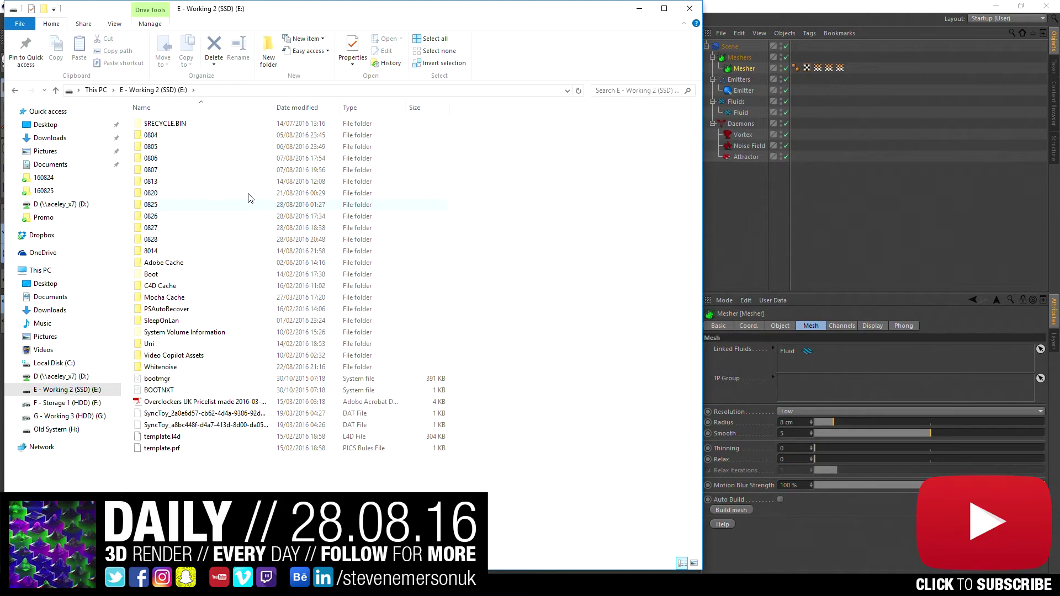
double_click(168, 241)
click(275, 59)
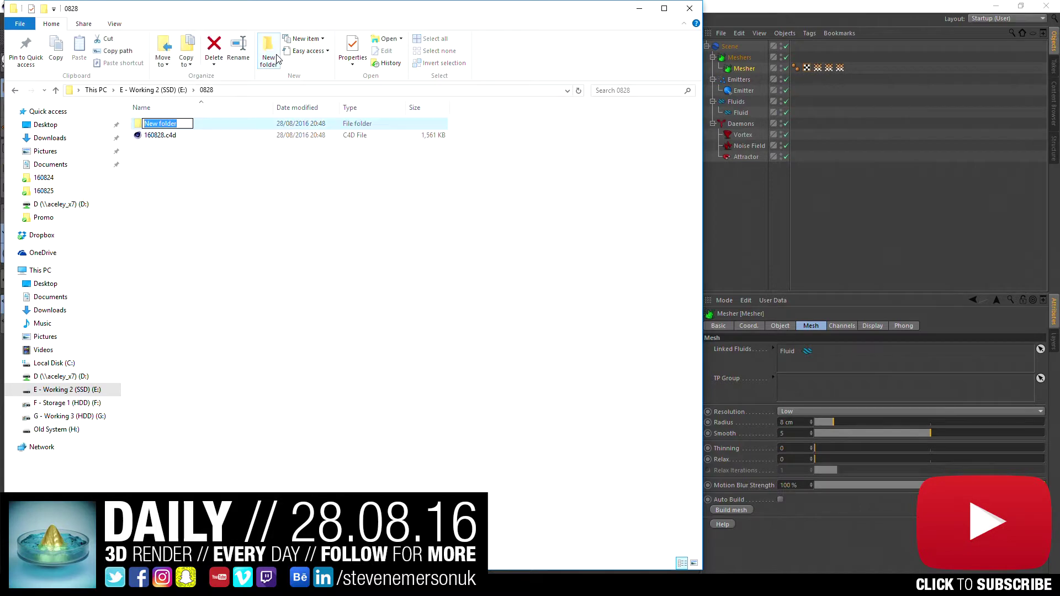
text(rfcache)
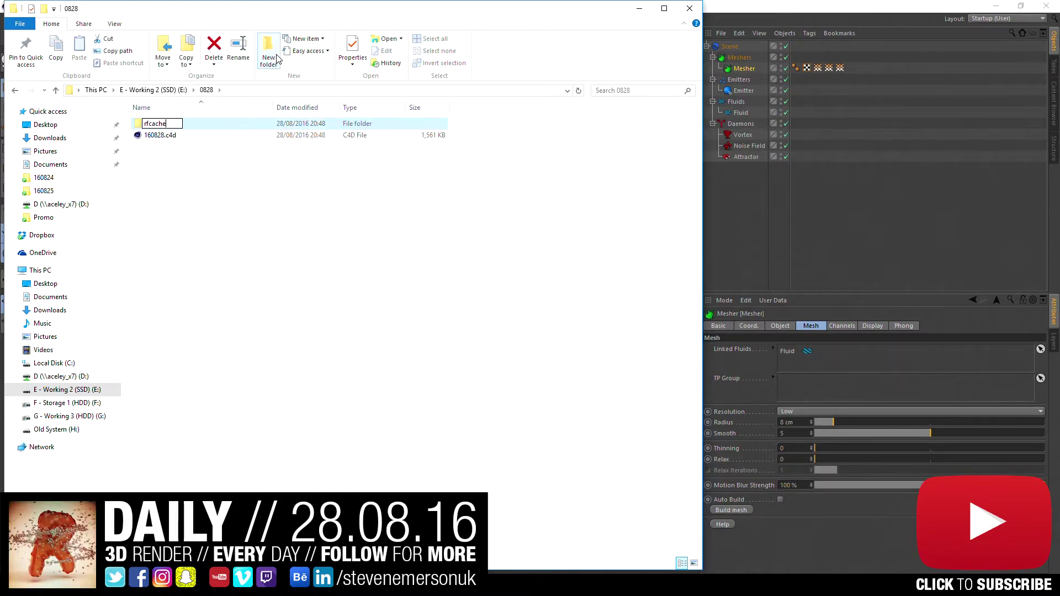
key(Return)
key(Return)
click(298, 93)
Step: Cache the fluid simulation from the Scene object into E:\0828\rfcache, then scrub and orbit to review
click(764, 240)
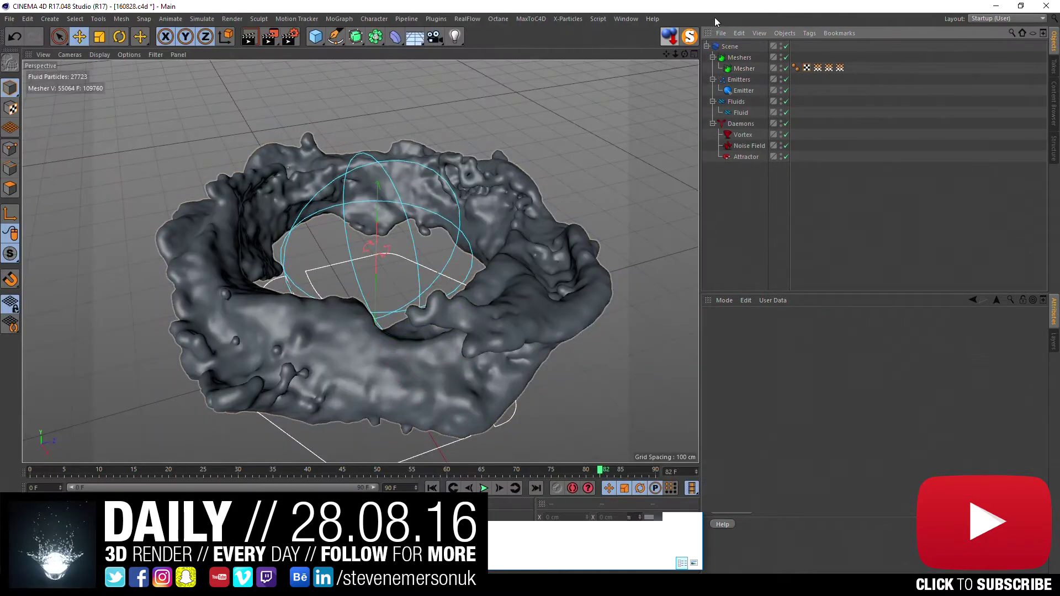
click(725, 48)
click(789, 326)
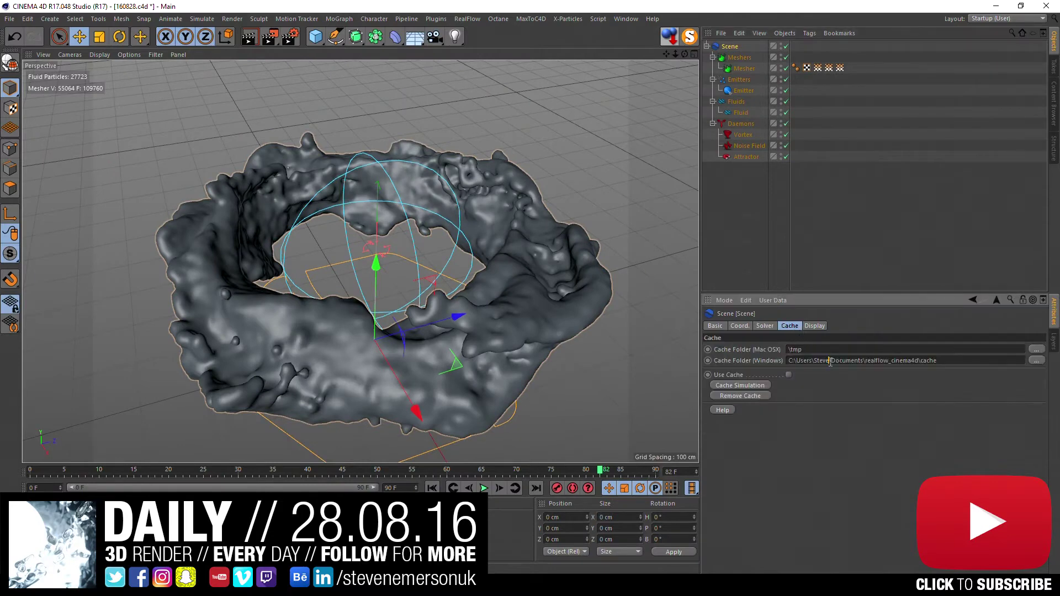
click(741, 385)
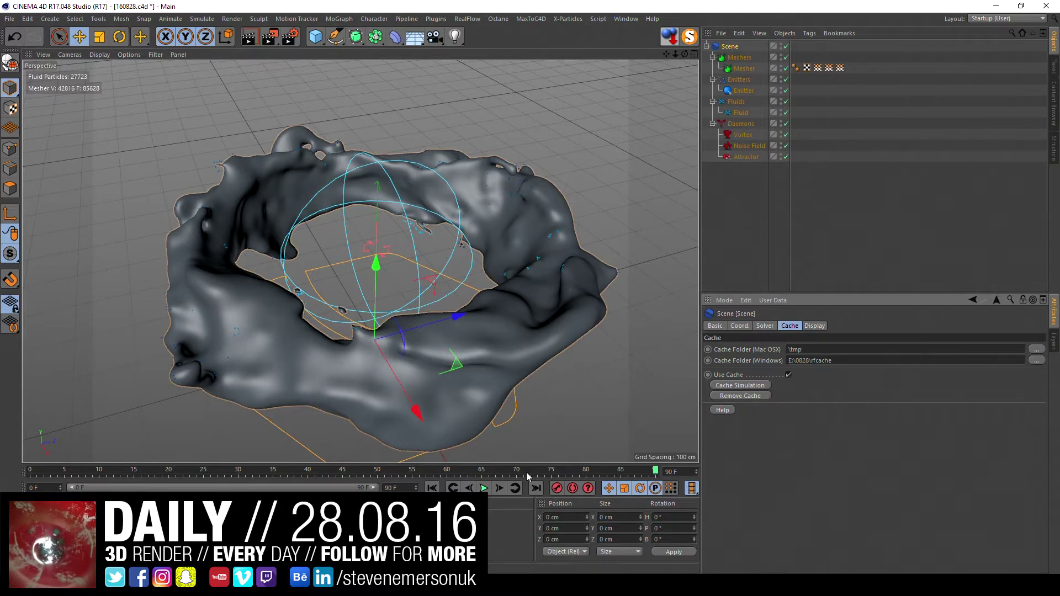
drag(527, 476, 713, 467)
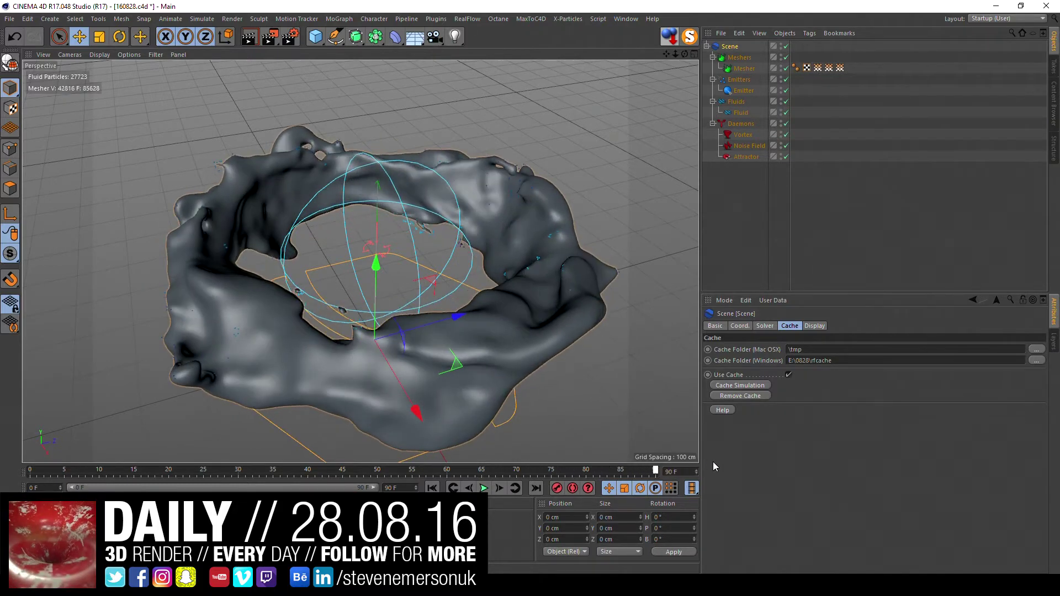
mouse_move(463, 309)
alt+mouse_down()
mouse_move(461, 149)
mouse_move(317, 217)
mouse_move(250, 322)
mouse_move(382, 240)
mouse_move(401, 188)
mouse_move(432, 150)
mouse_move(403, 212)
mouse_move(442, 199)
alt+mouse_up()
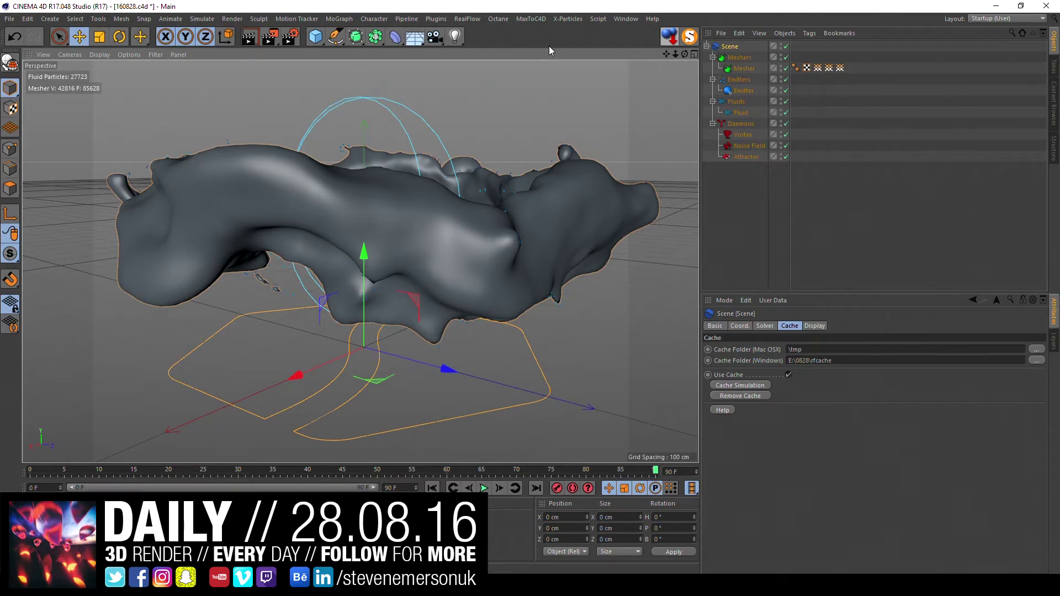
Step: Review the Attractor and Vortex daemons, then add a Drag daemon with drag strength 2
click(743, 158)
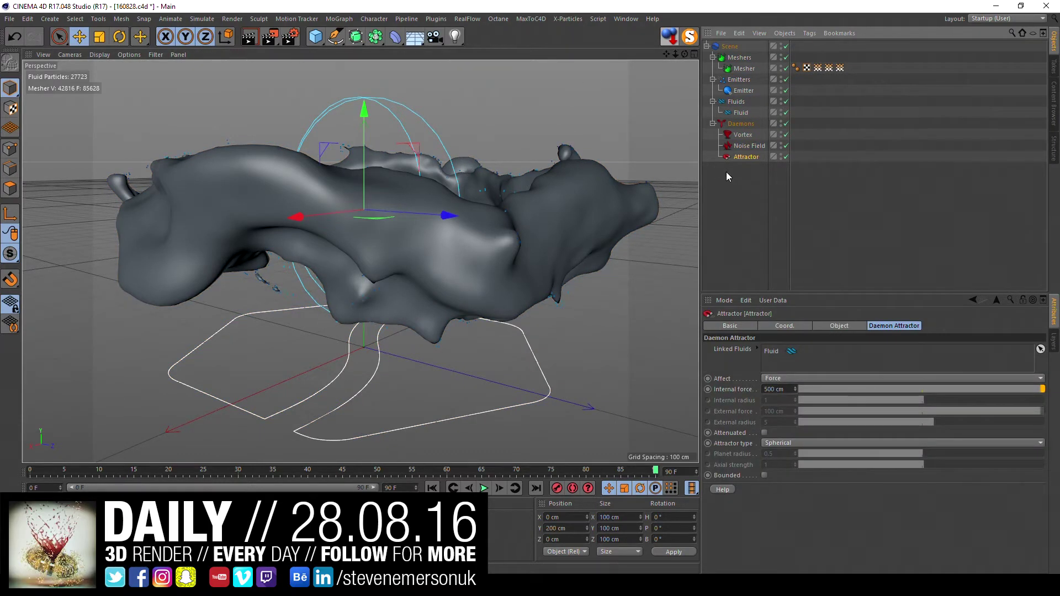
click(742, 136)
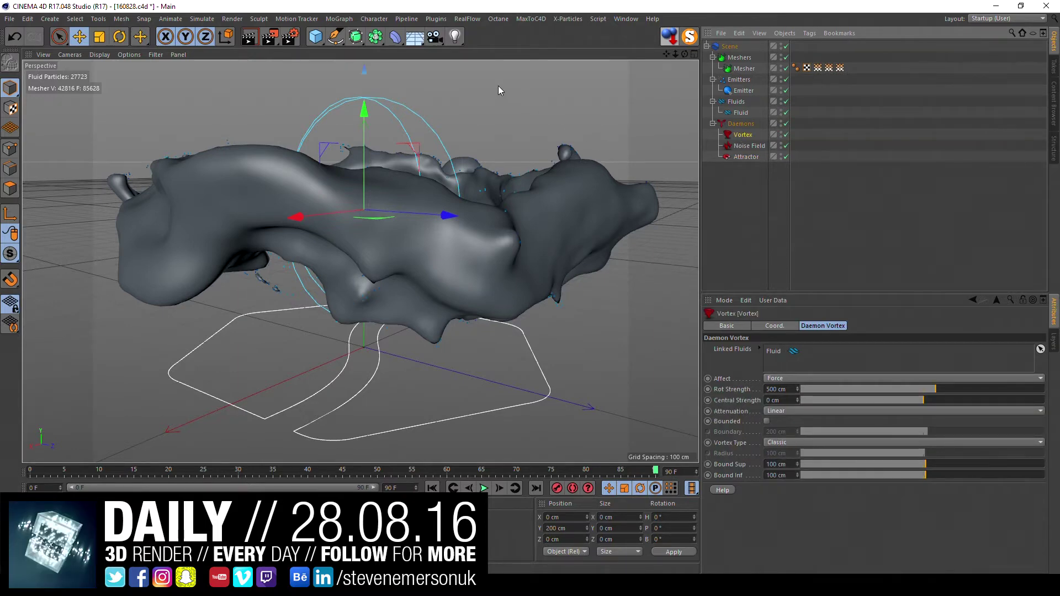
click(467, 19)
mouse_move(477, 61)
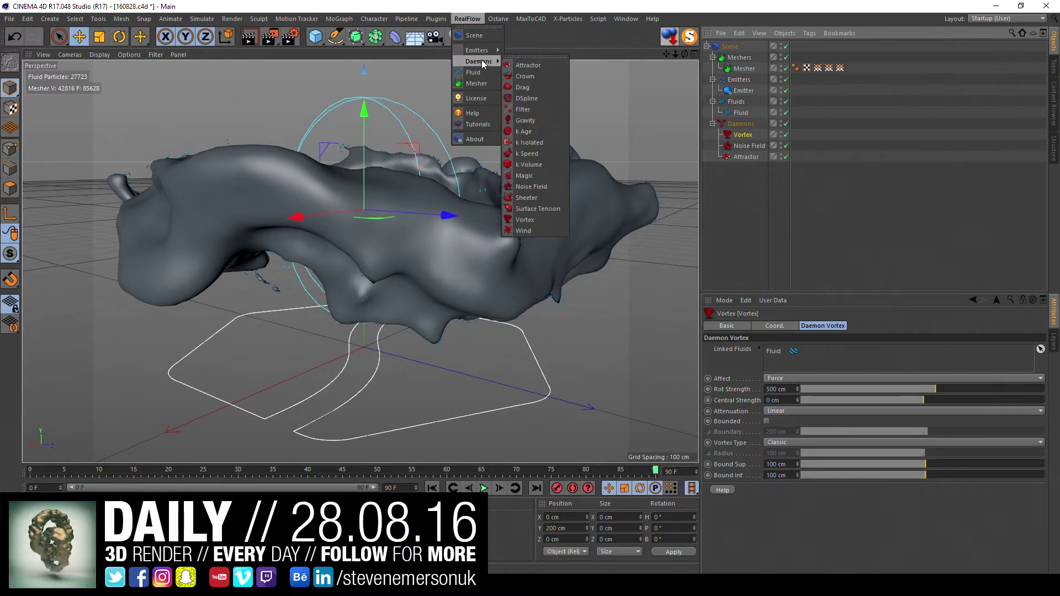
click(540, 88)
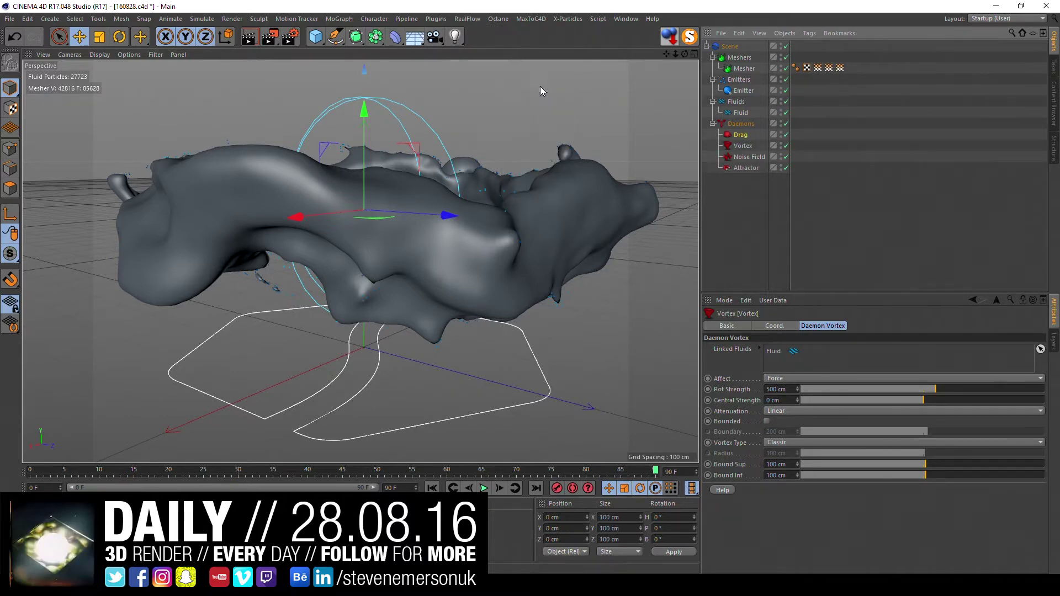
click(781, 380)
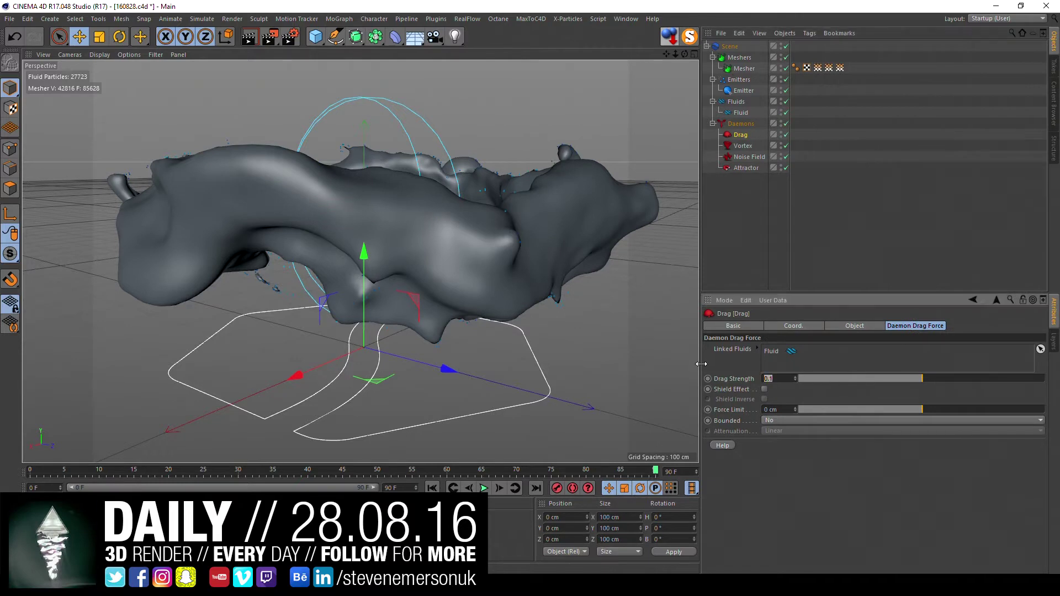
text(1)
key(Return)
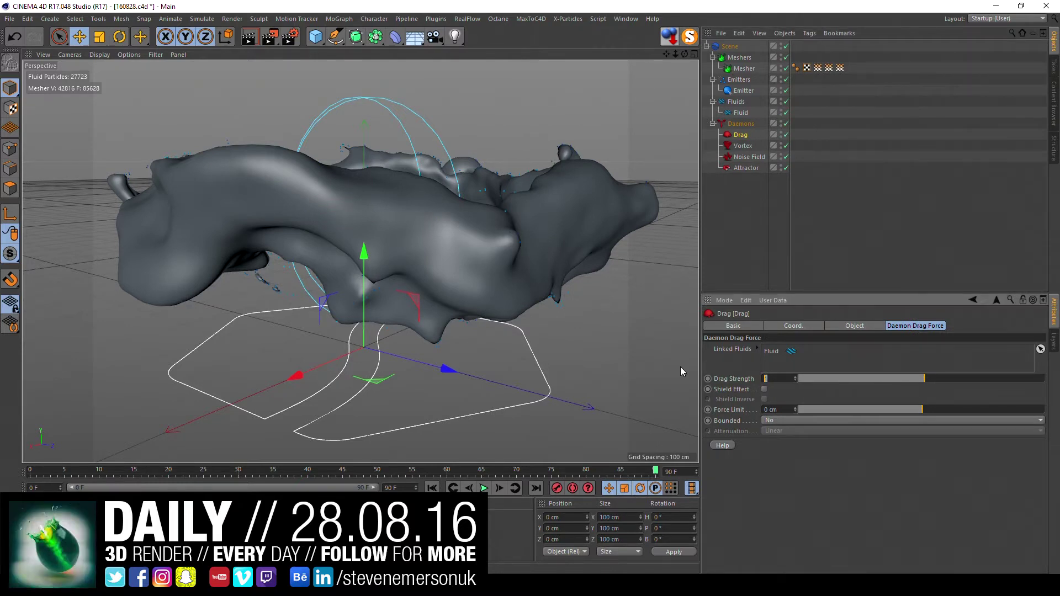
text(2)
key(Return)
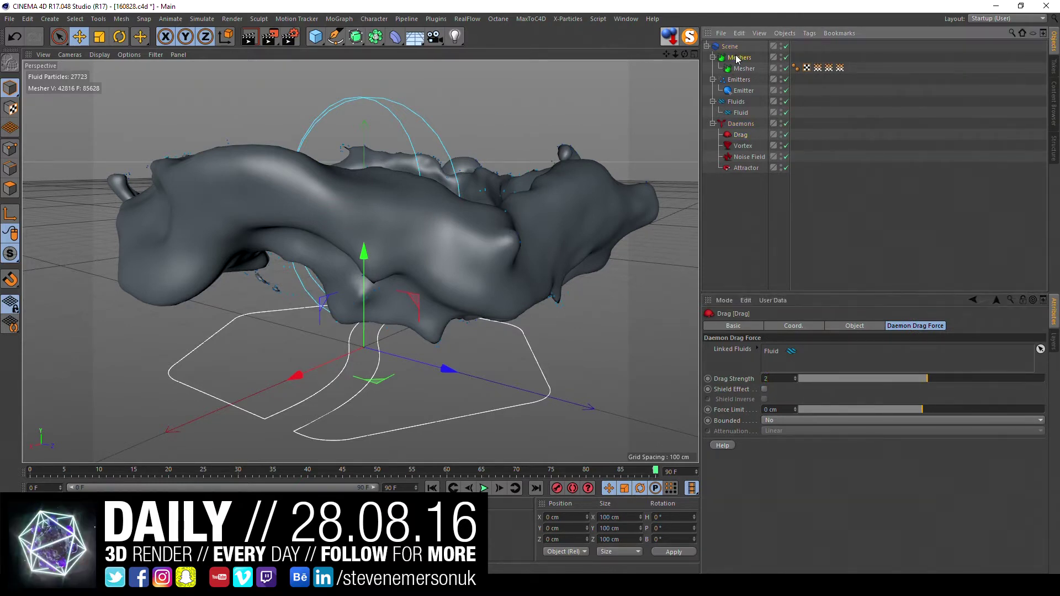
click(730, 47)
Step: Recache the simulation with the Drag daemon, recheck its strength, and cache again
click(749, 384)
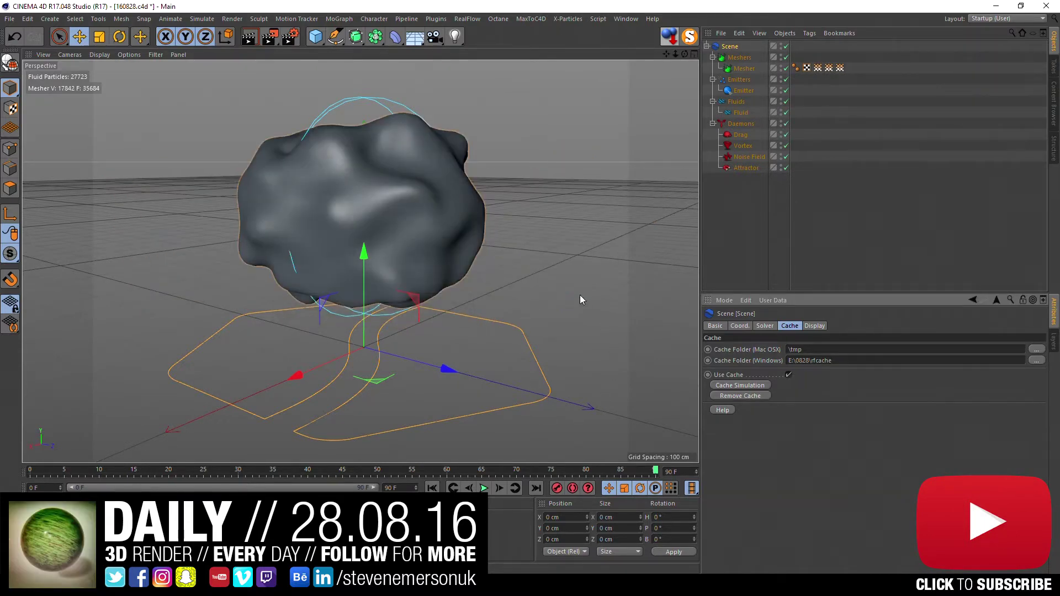
click(740, 136)
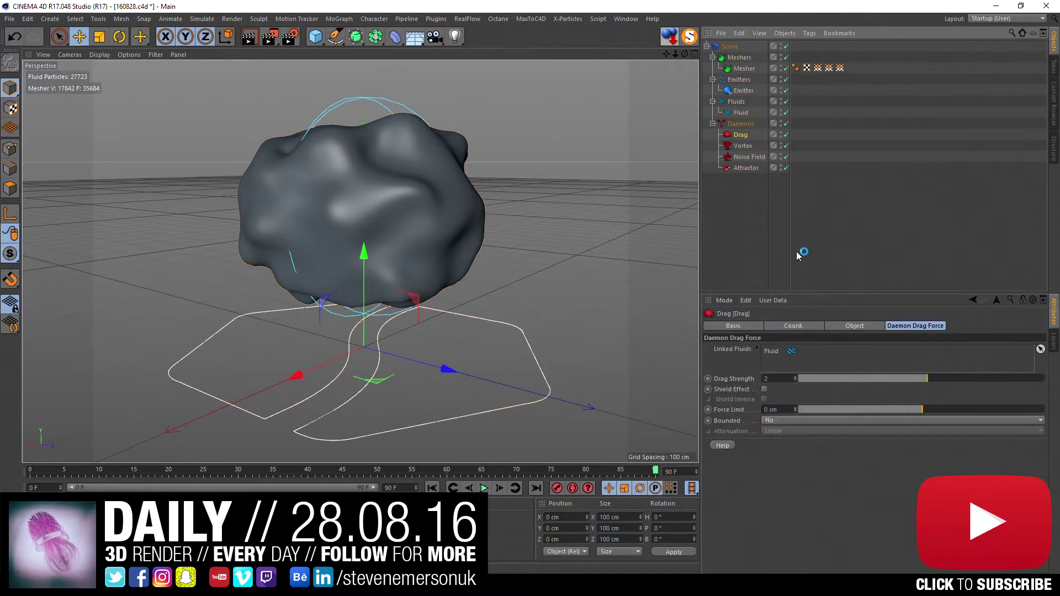
click(774, 379)
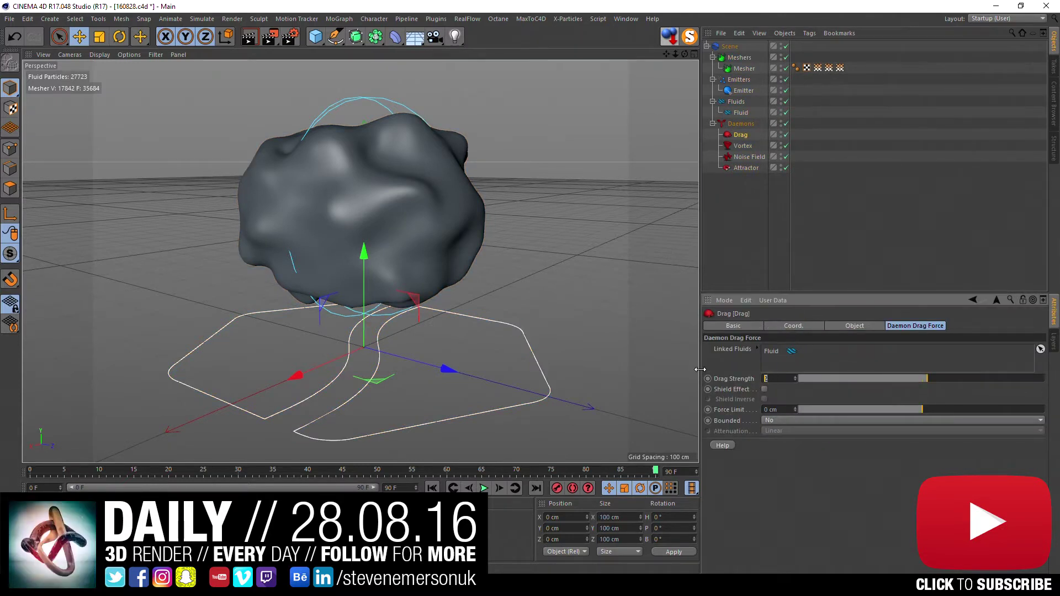
click(730, 49)
click(737, 385)
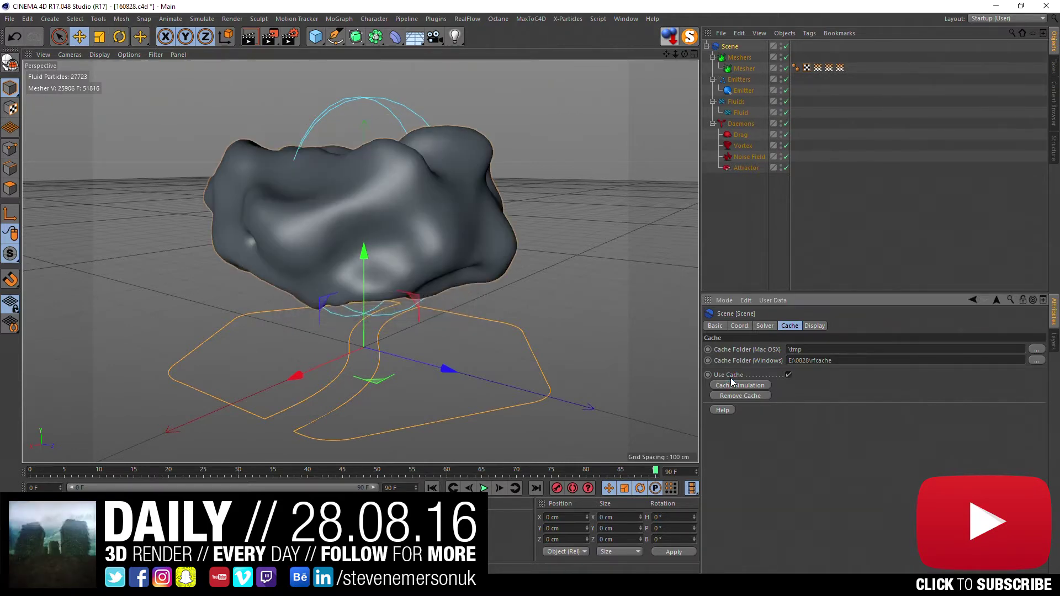
Step: Set the Attractor daemon's internal force to -500 cm and cache the fluid simulation
alt+drag(450, 183, 426, 340)
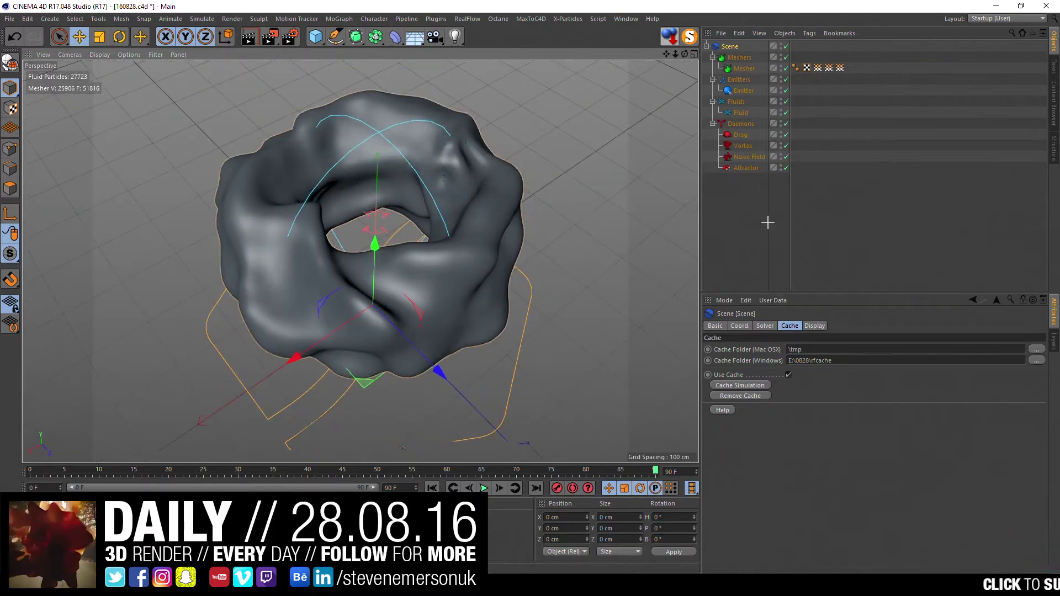
click(743, 145)
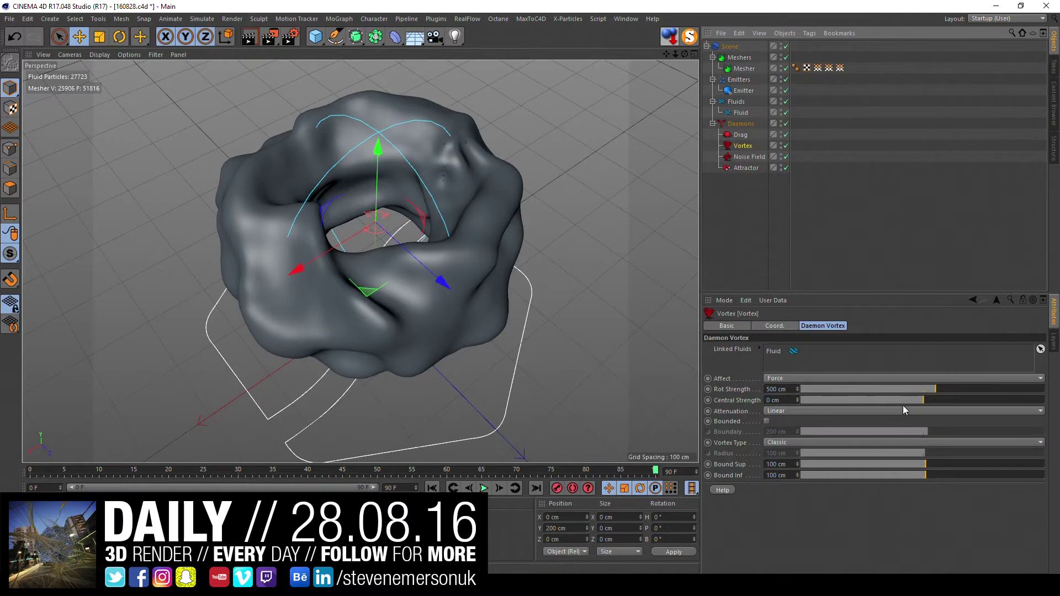
click(743, 168)
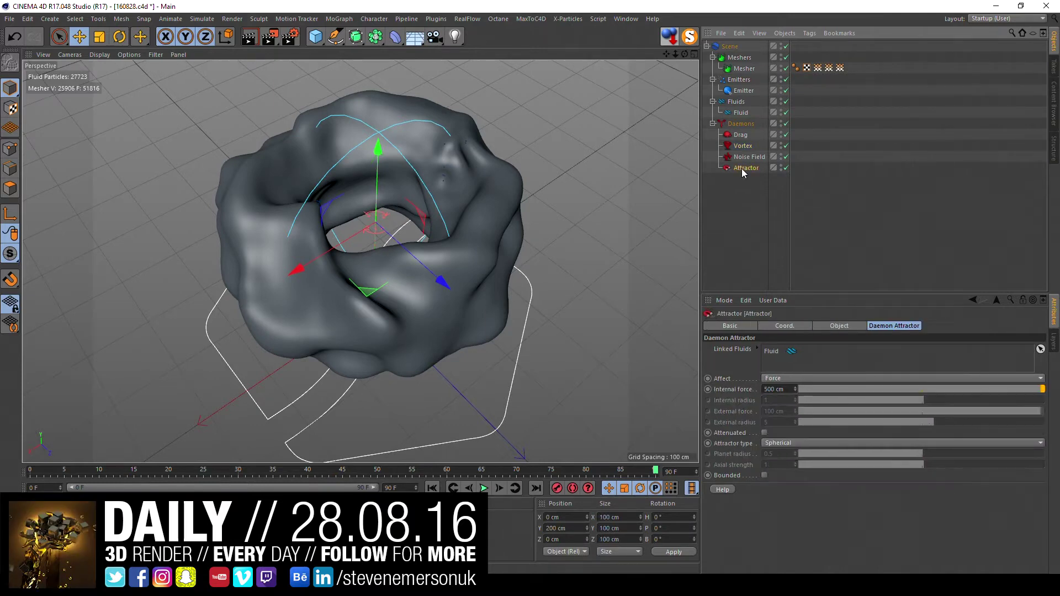
click(786, 388)
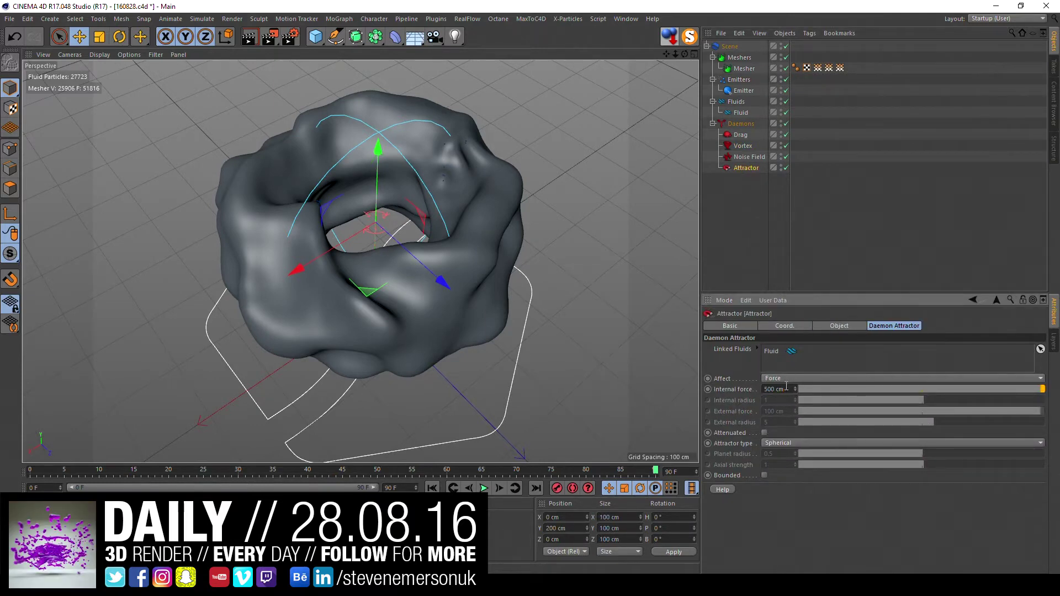
text(-500)
key(Return)
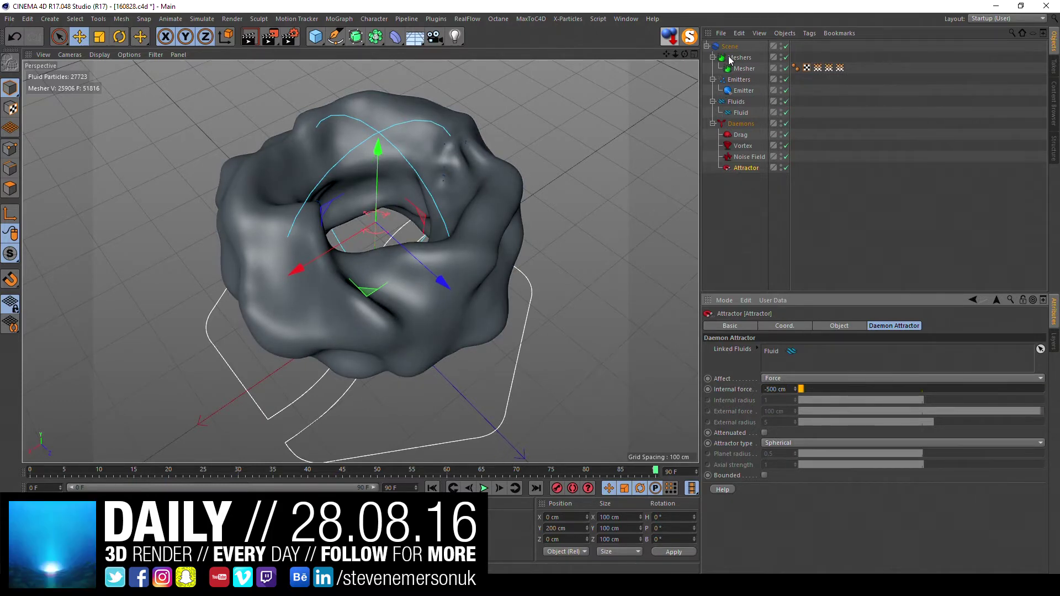
click(730, 45)
click(764, 385)
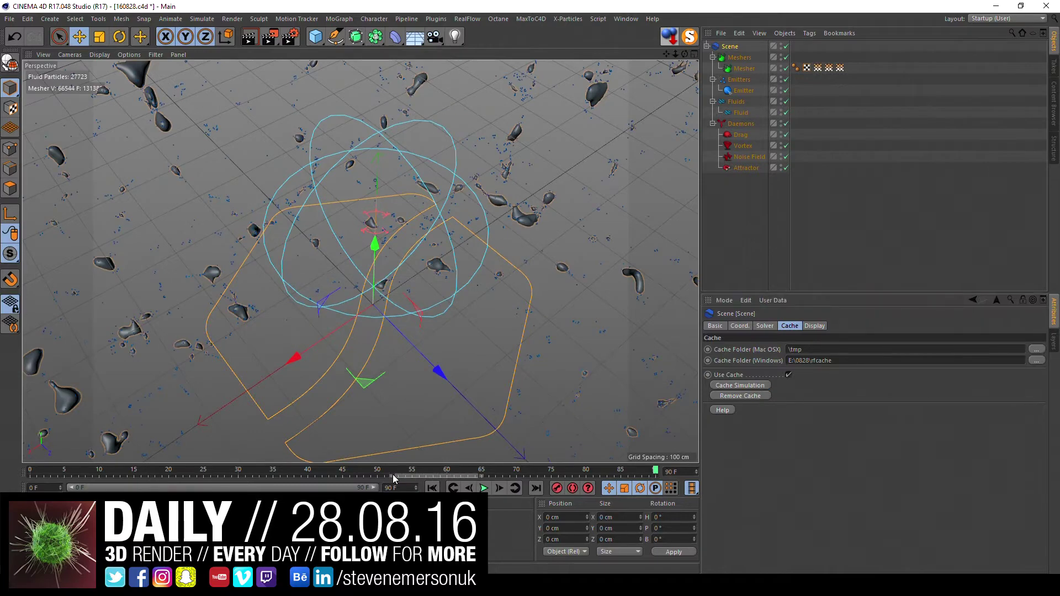
Step: Scrub to early frames, orbit to a low side angle, then advance to frame 44
mouse_move(393, 475)
mouse_down()
mouse_move(176, 466)
mouse_move(203, 465)
mouse_up()
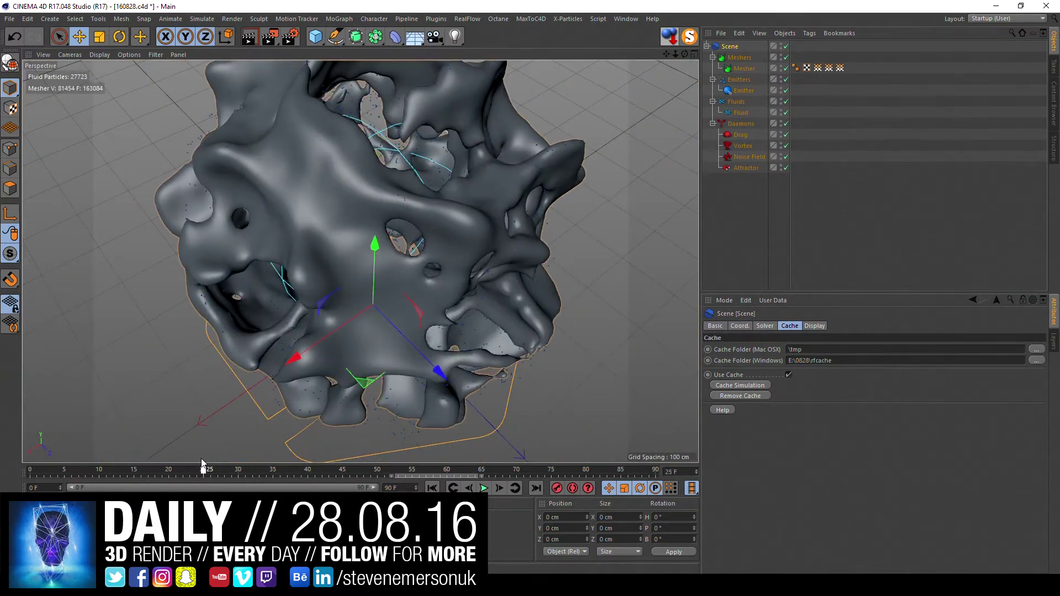
mouse_move(330, 290)
alt+mouse_down()
mouse_move(369, 204)
mouse_move(380, 271)
mouse_move(449, 257)
mouse_move(477, 345)
mouse_move(527, 161)
mouse_move(498, 315)
mouse_move(391, 251)
mouse_move(426, 293)
mouse_move(438, 353)
mouse_move(430, 386)
alt+mouse_up()
mouse_move(173, 475)
mouse_down()
mouse_move(307, 464)
mouse_move(378, 442)
mouse_move(552, 452)
mouse_move(242, 423)
mouse_move(344, 396)
mouse_up()
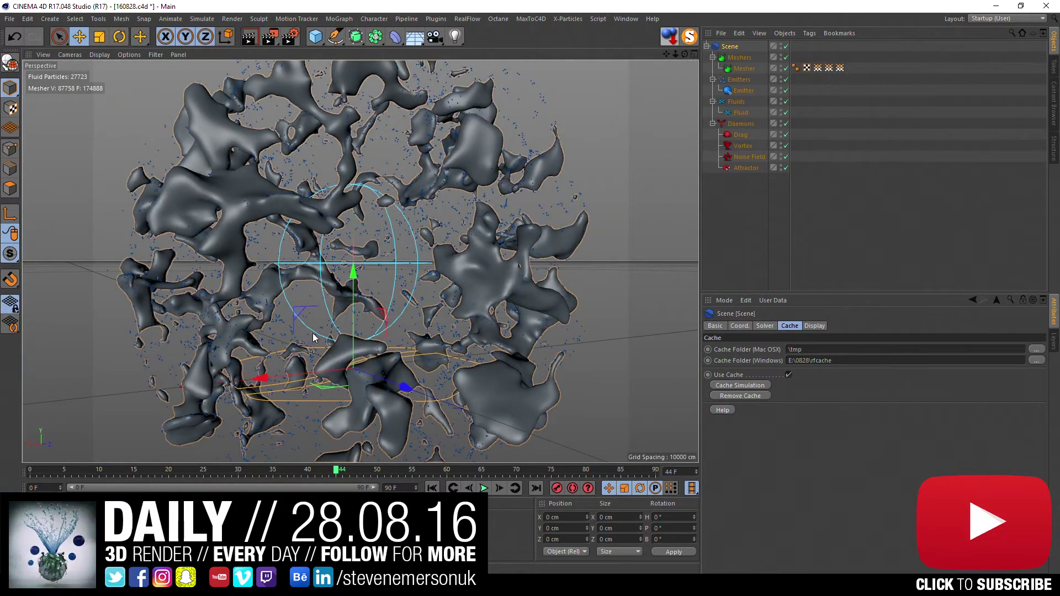
Step: At frame 0, raise the emitter to about 257.6 cm and re-cache the simulation
click(725, 87)
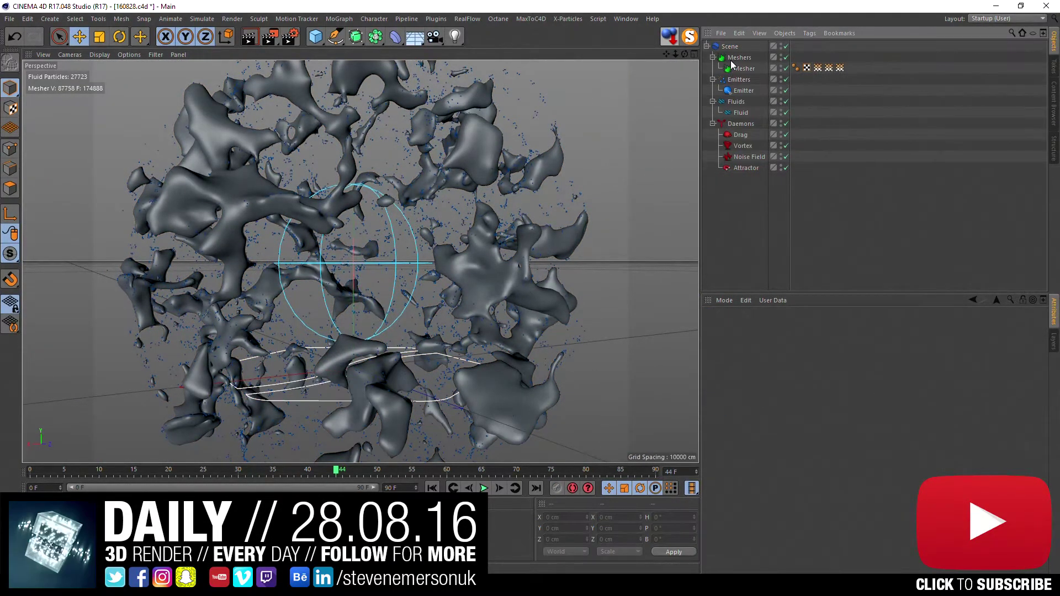
click(741, 91)
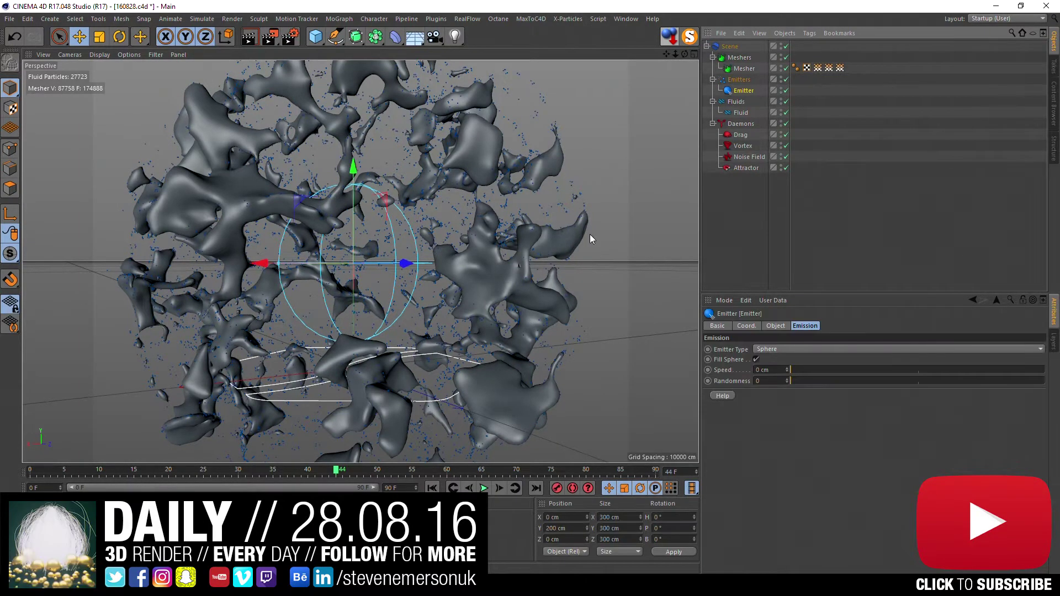
key(shift+f)
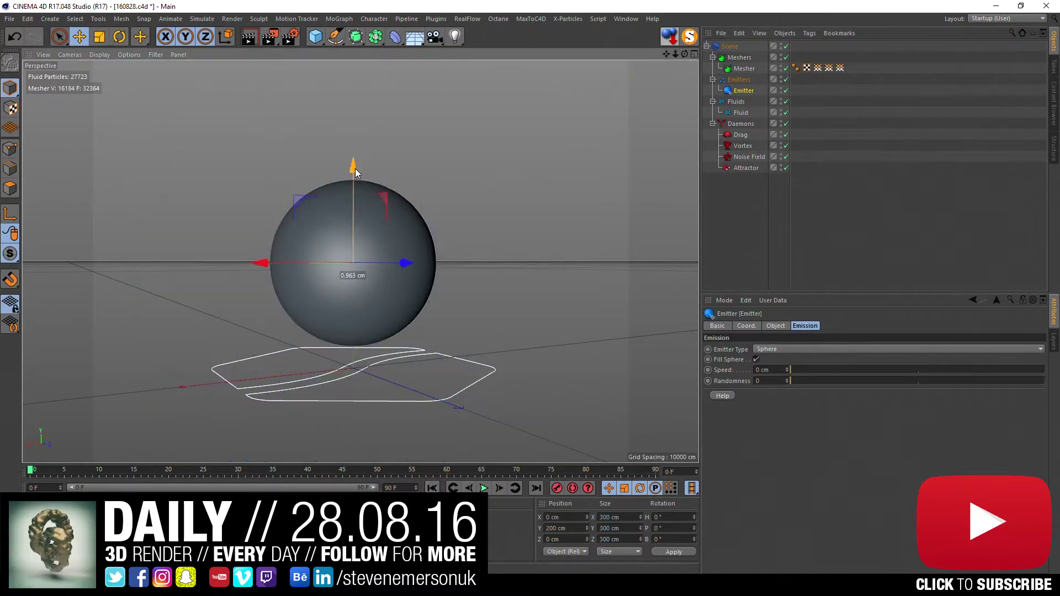
drag(353, 166, 353, 134)
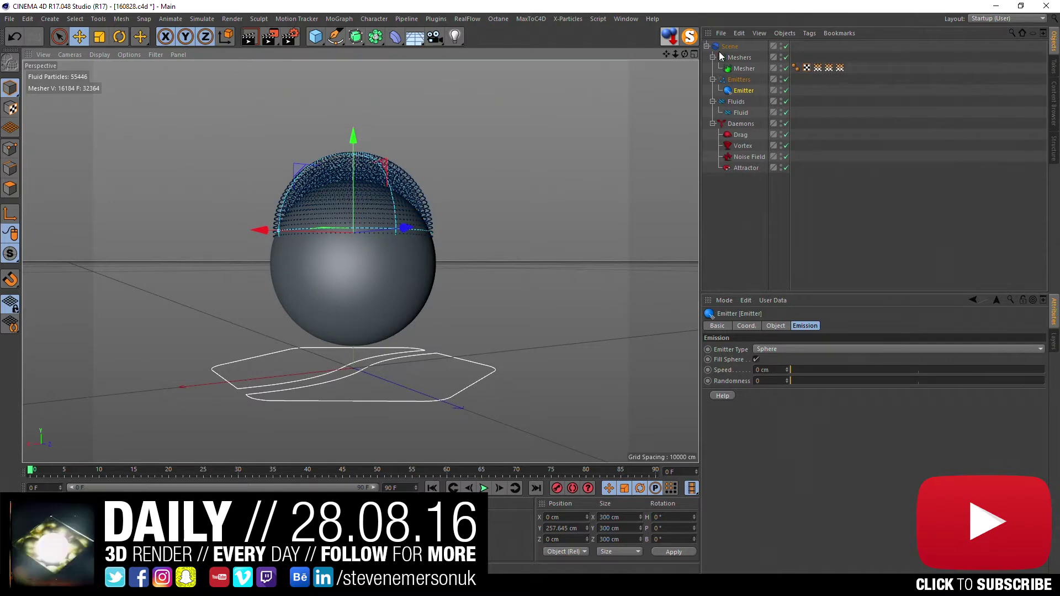
click(729, 46)
click(762, 385)
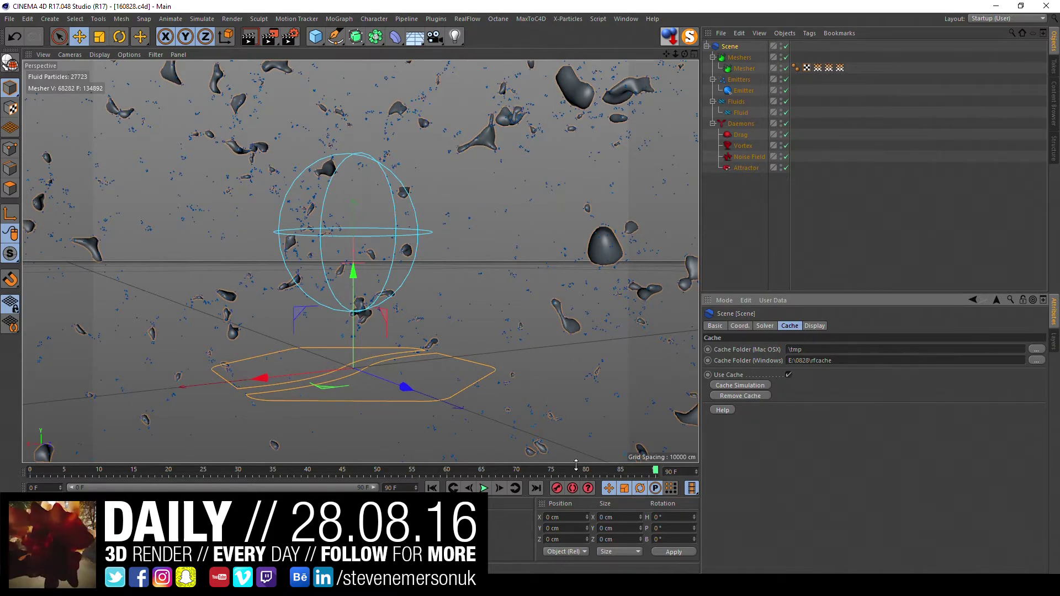
Step: Review the cached fluid around frame 33 from a lower angle, then save
drag(655, 470, 416, 468)
mouse_move(280, 468)
mouse_down()
mouse_move(177, 473)
mouse_move(280, 473)
mouse_up()
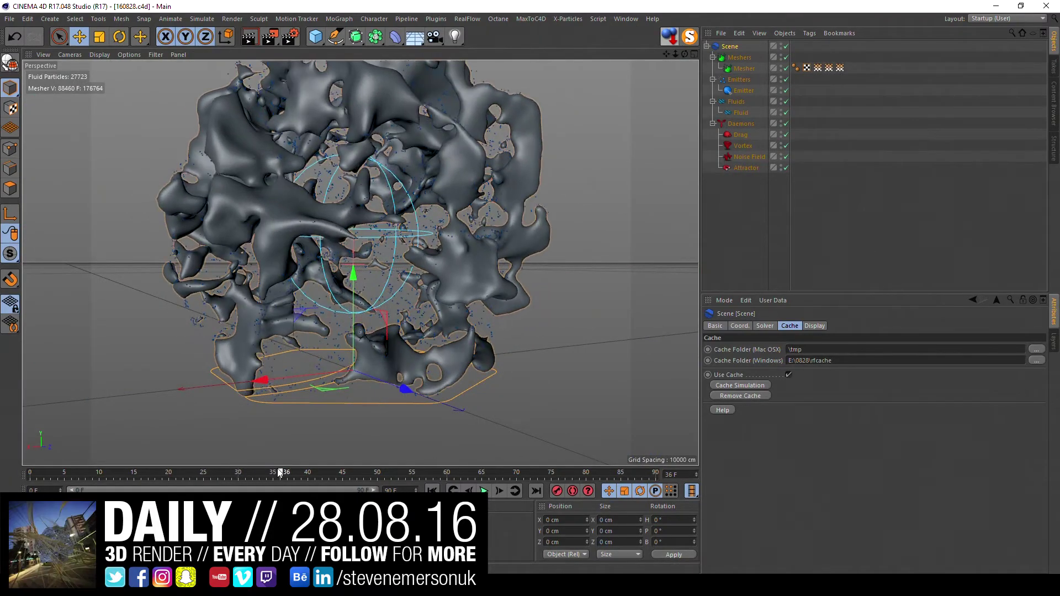
mouse_move(415, 261)
alt+mouse_down()
mouse_move(483, 335)
mouse_move(498, 397)
mouse_move(535, 333)
mouse_move(427, 178)
alt+mouse_up()
key(ctrl+s)
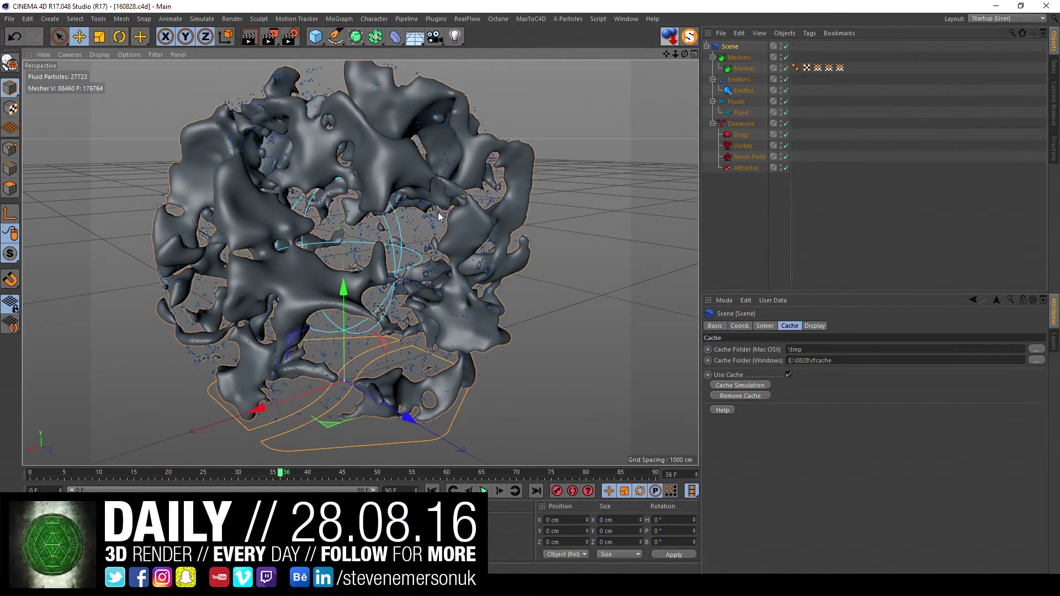
Step: Set the emitter's P.Y position to exactly 250 cm
click(806, 185)
click(743, 91)
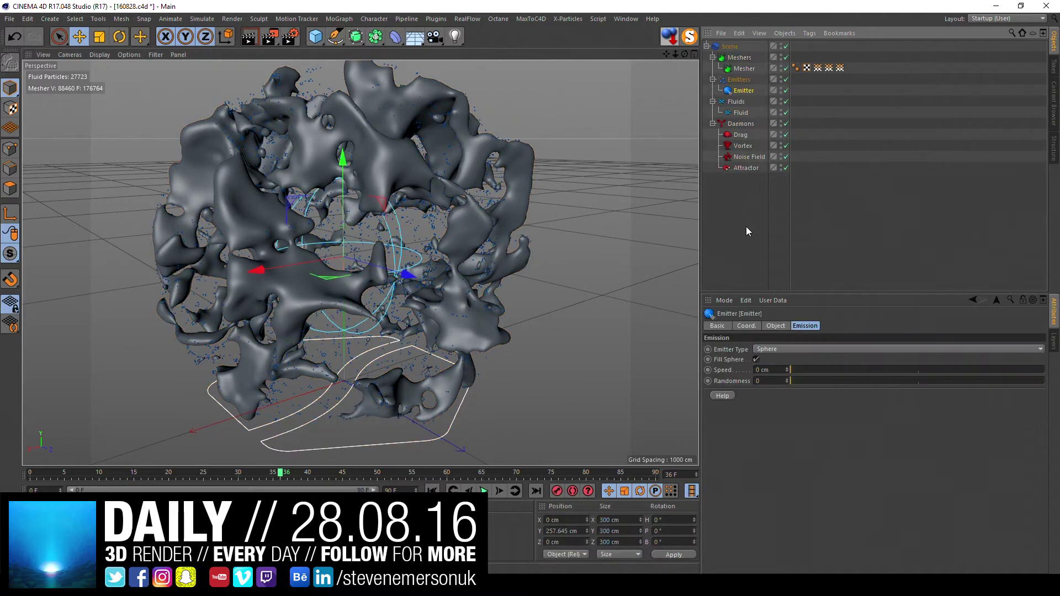
click(746, 325)
click(744, 360)
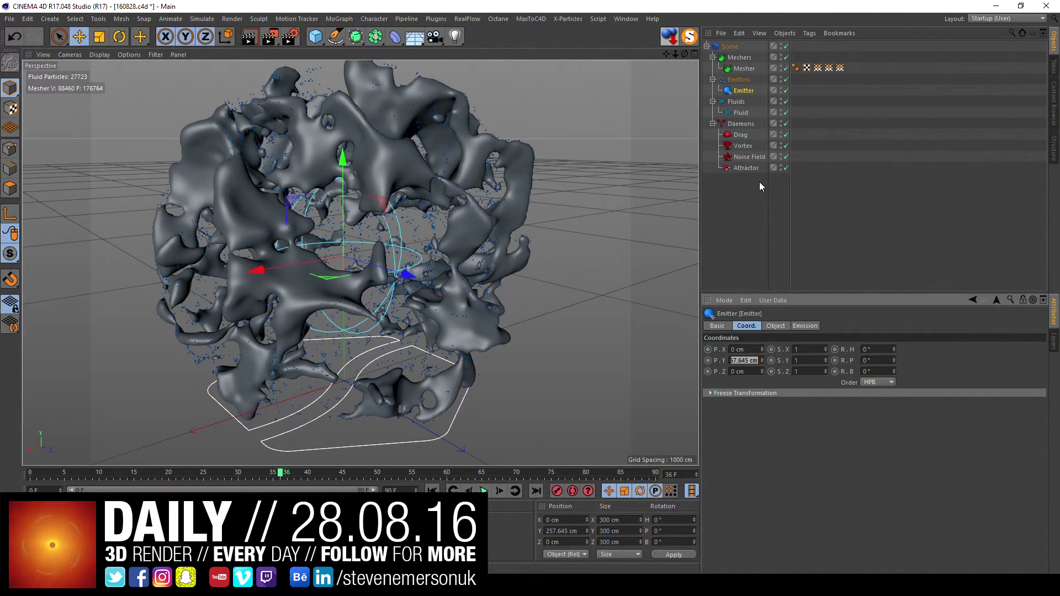
text(250)
key(Return)
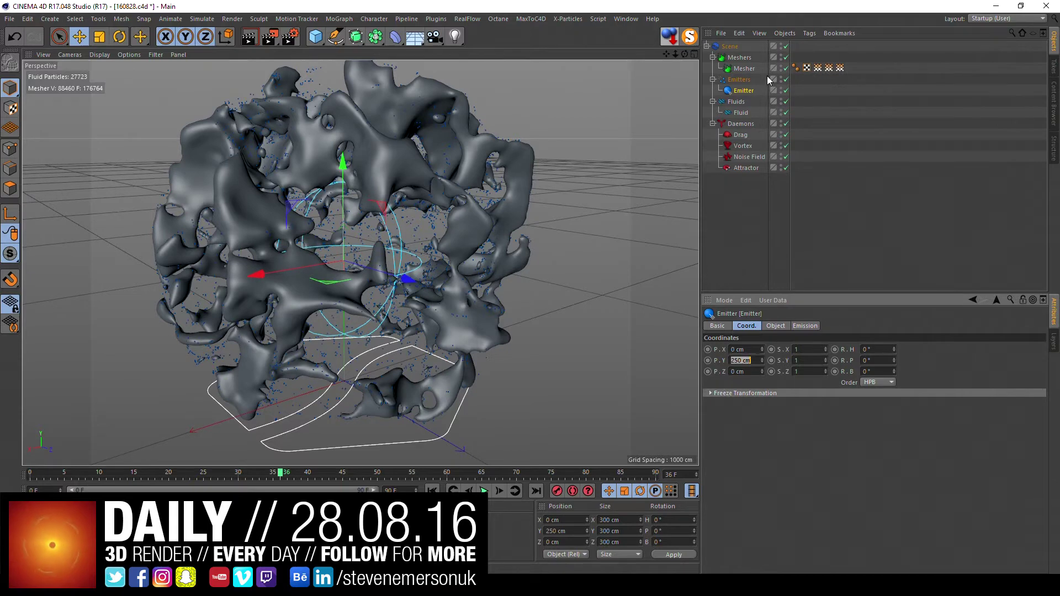
Step: Select the Drag, Vortex, Noise Field and Attractor daemons and re-cache the simulation
click(742, 137)
shift+click(743, 167)
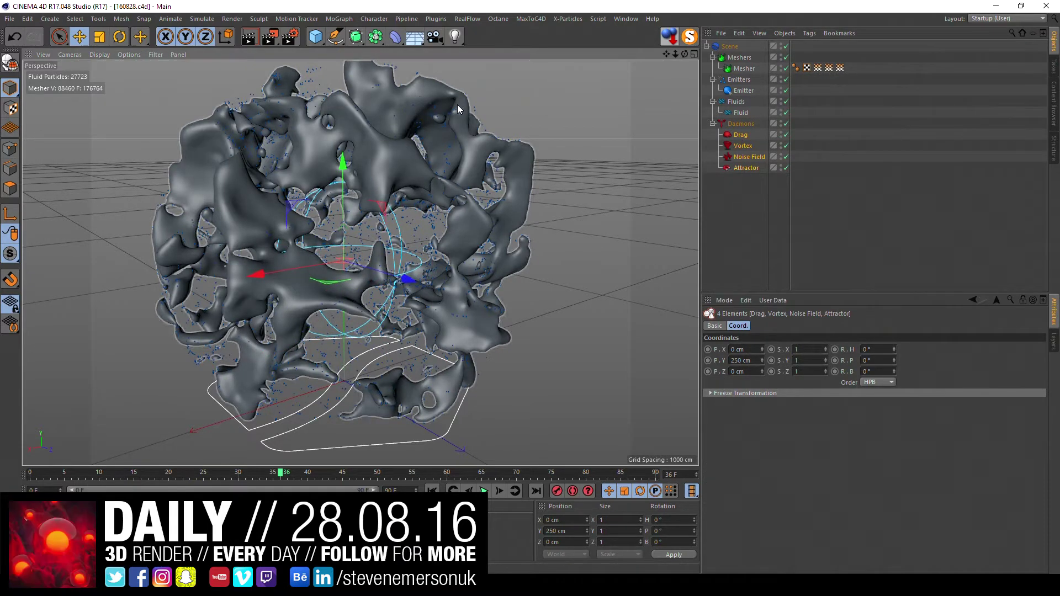
click(729, 47)
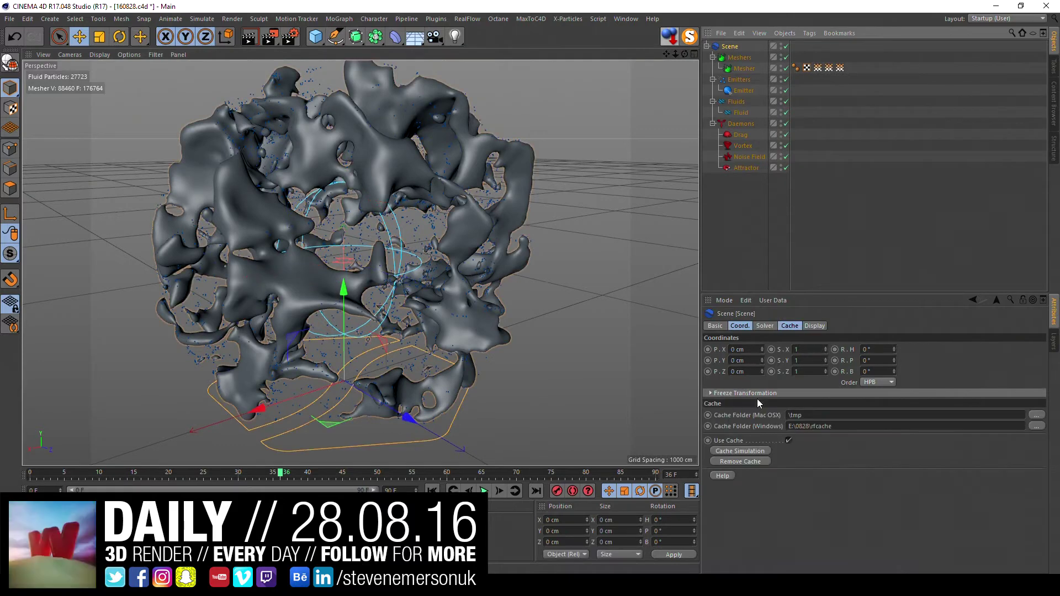
click(752, 451)
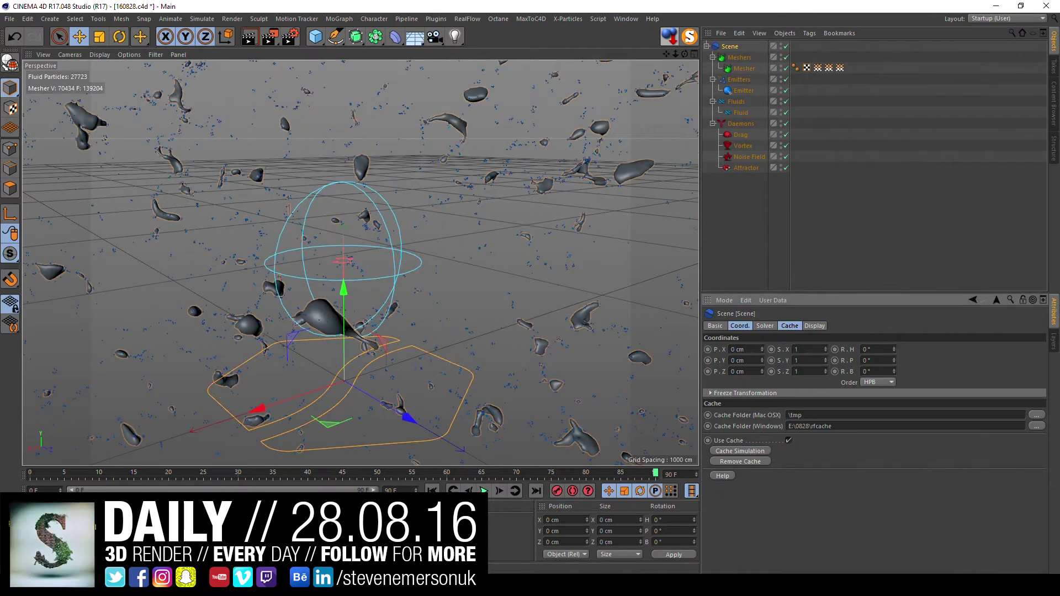
Step: Scrub back to around frame 35 to review the newly cached fluid
mouse_move(276, 474)
mouse_down()
mouse_move(171, 472)
mouse_move(293, 473)
mouse_move(276, 474)
mouse_up()
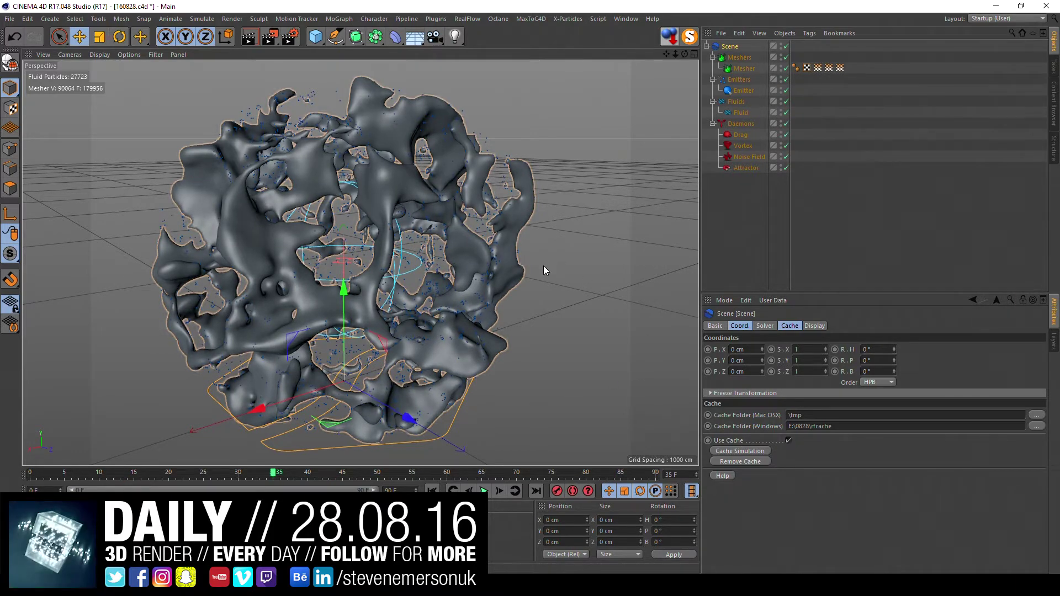
Step: Give the Mesher Low-Medium resolution, smoothing 8 and a 12 cm radius, then save
click(751, 68)
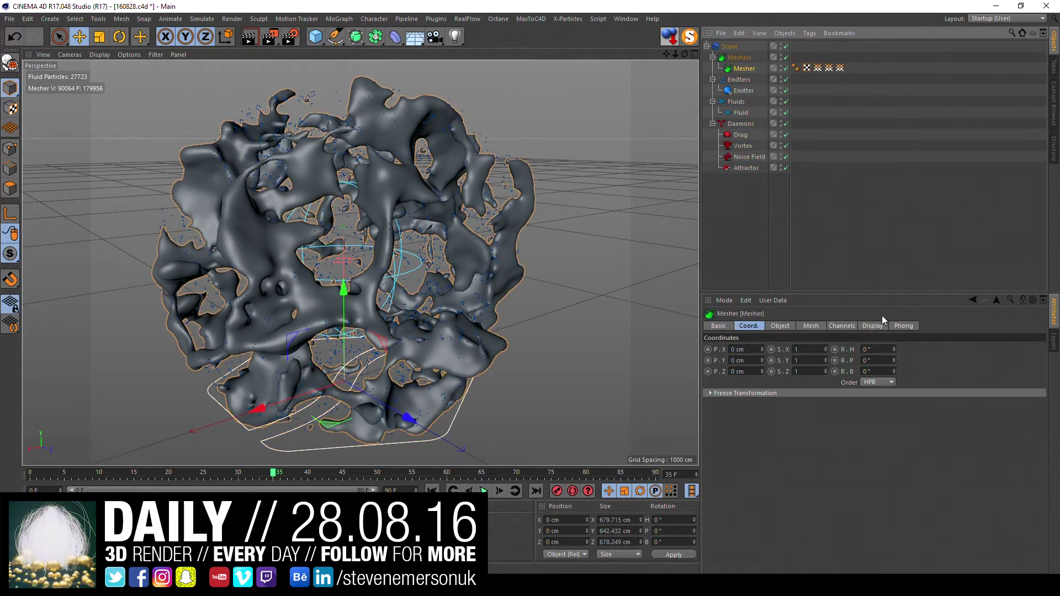
click(812, 325)
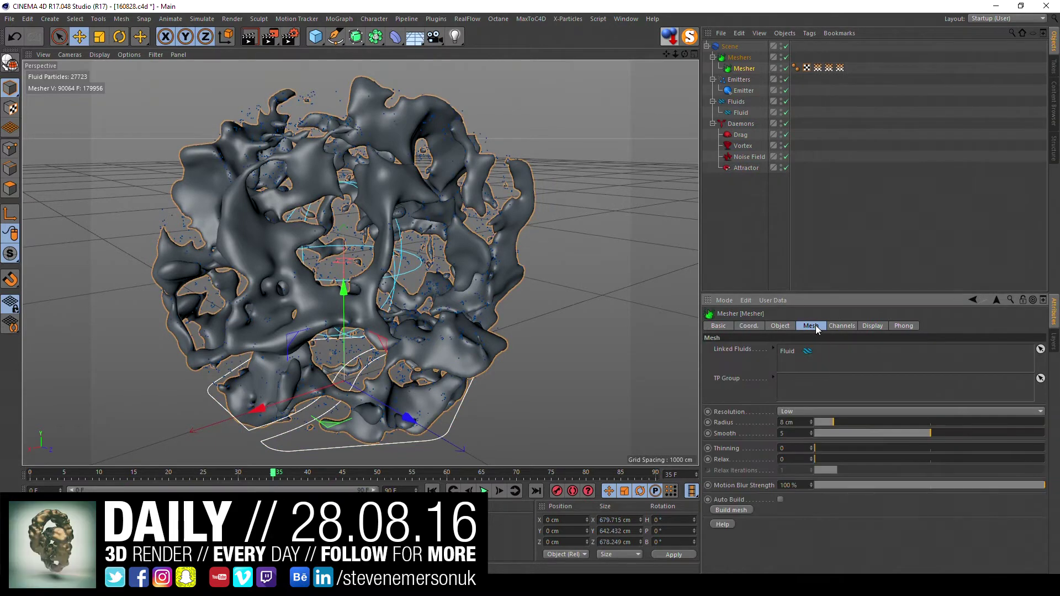
click(811, 326)
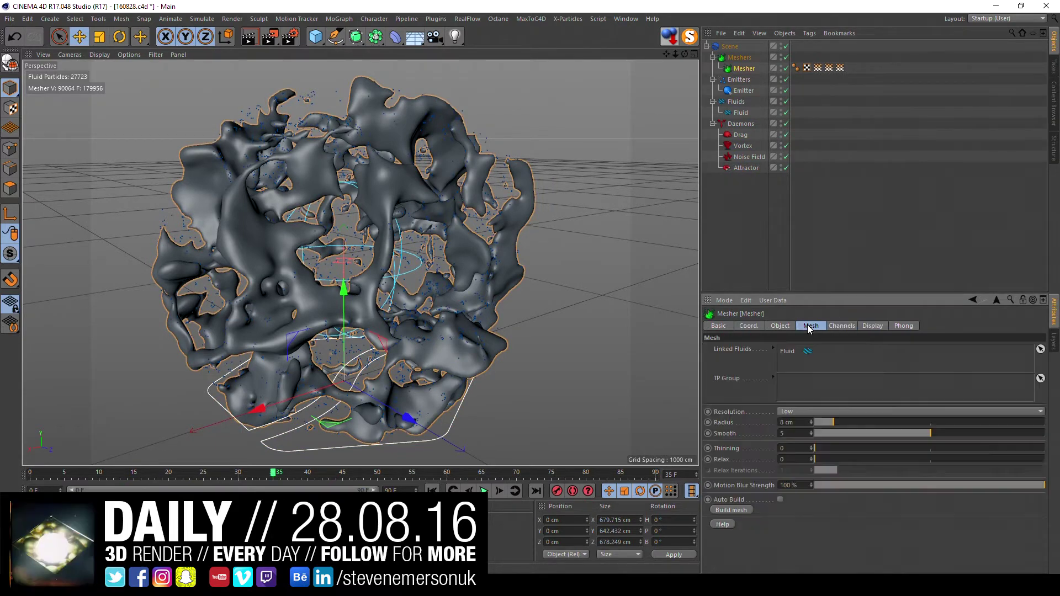
click(843, 411)
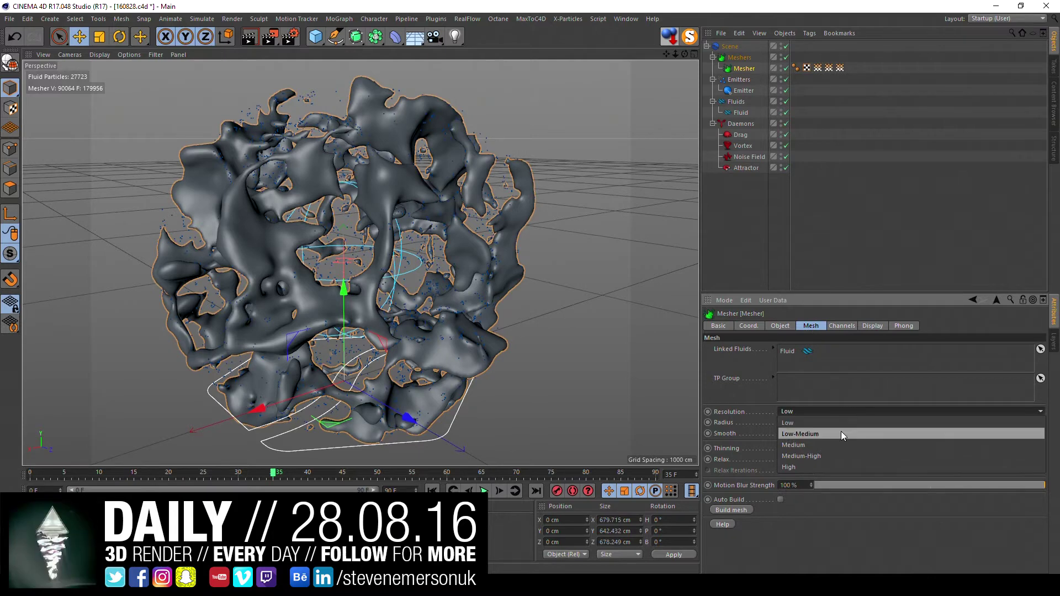
click(840, 431)
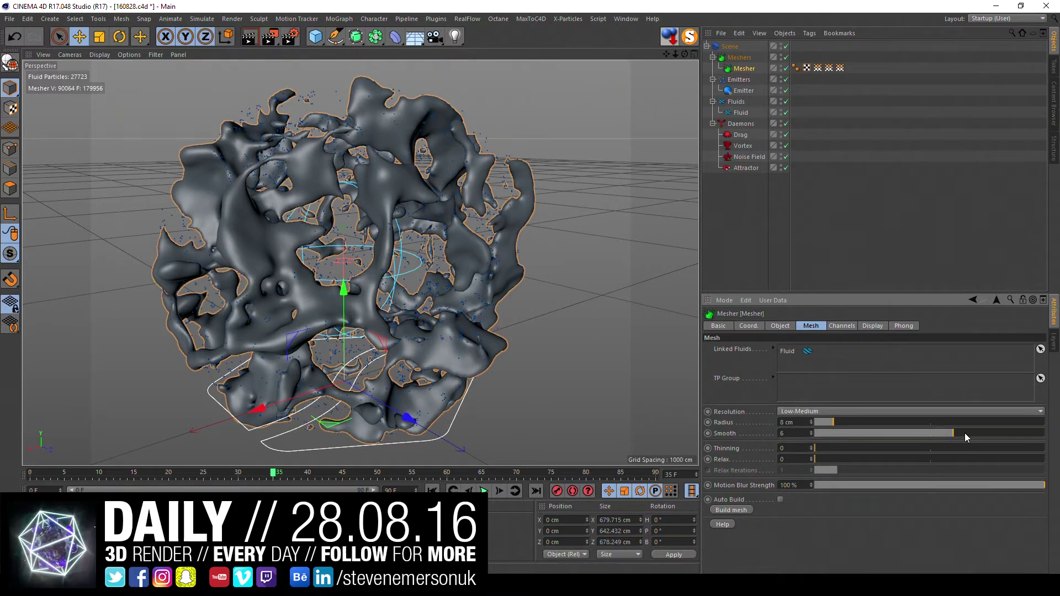
drag(964, 433, 992, 433)
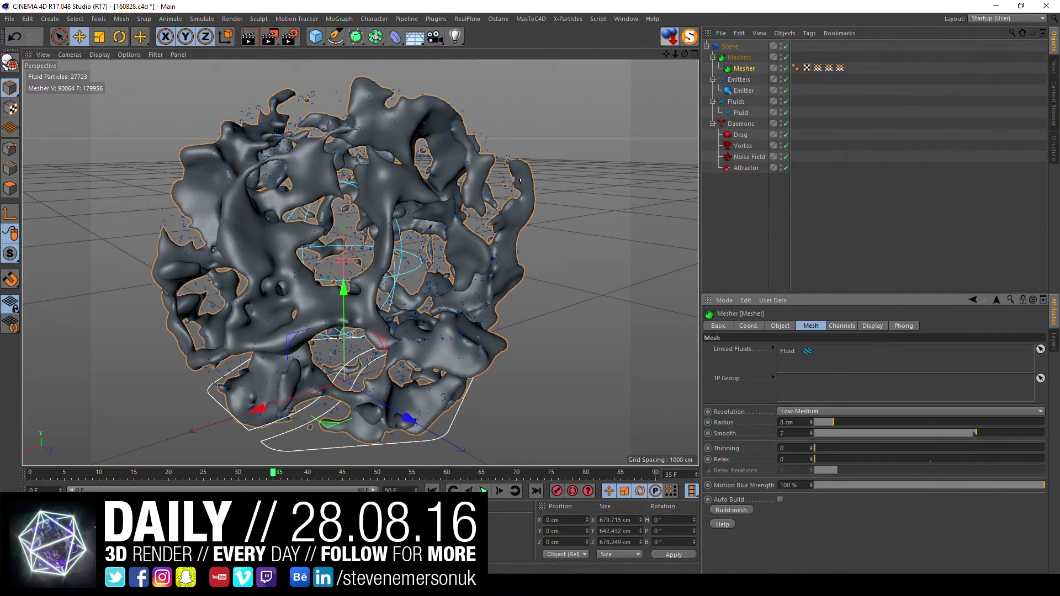
double_click(789, 422)
text(12)
key(Return)
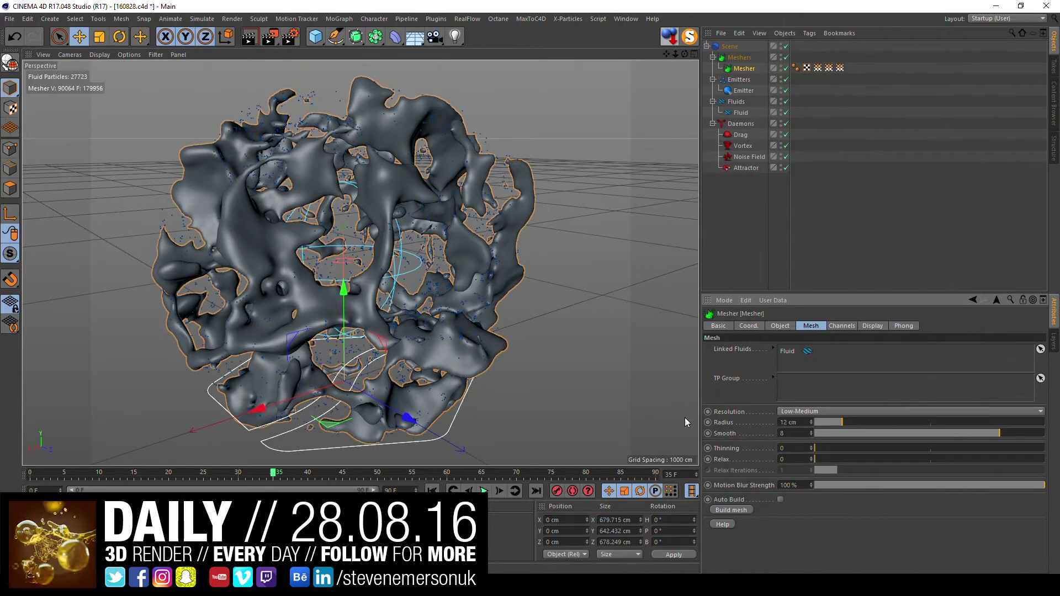
key(ctrl+s)
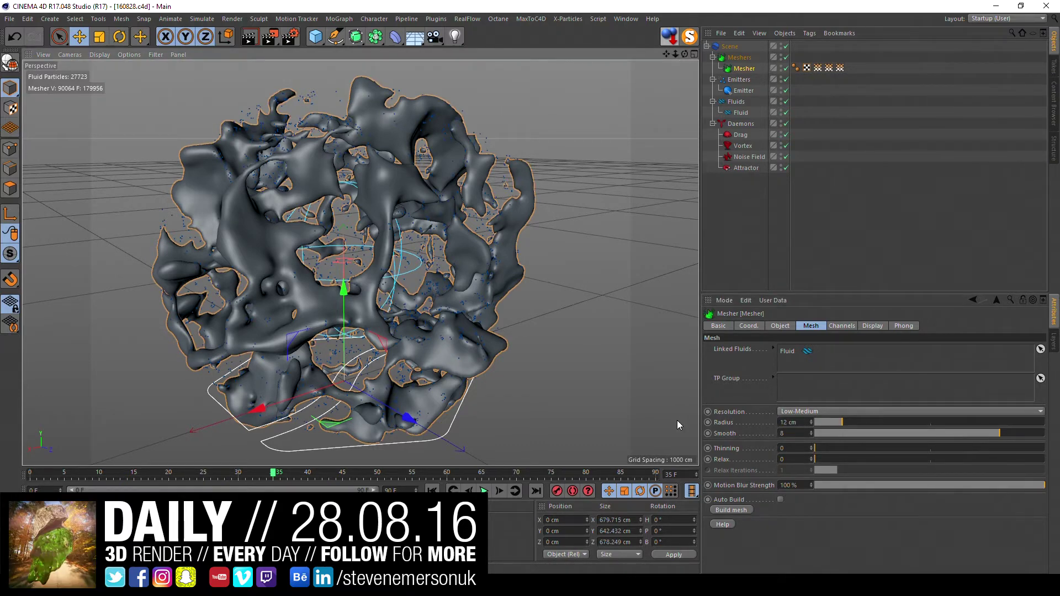
click(729, 47)
Step: Re-cache with the refined mesher and inspect the smoother mesh around frame 30
click(743, 498)
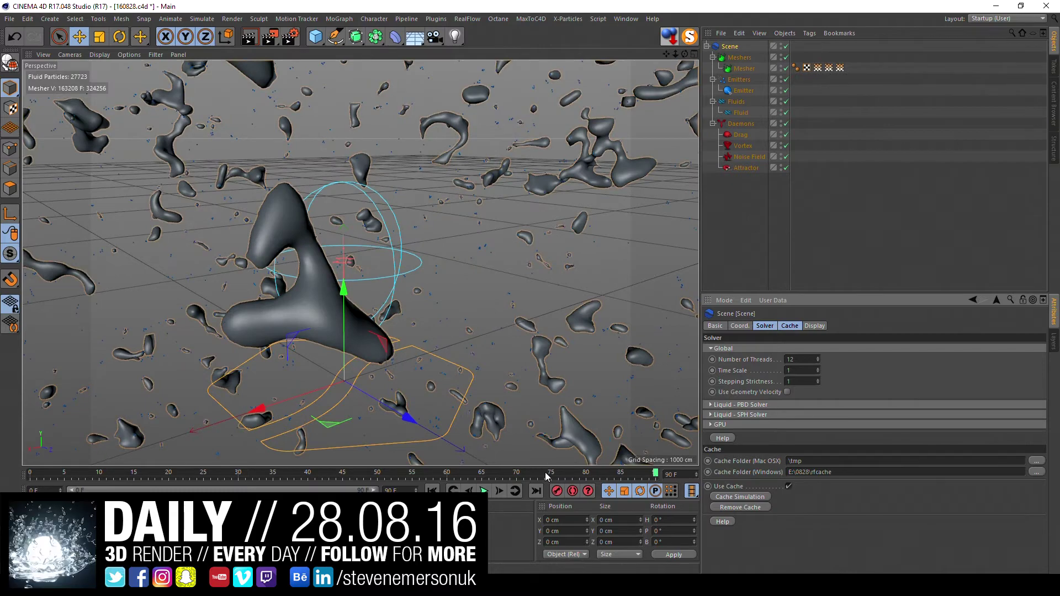
mouse_move(496, 478)
mouse_down()
mouse_move(292, 483)
mouse_move(314, 480)
mouse_up()
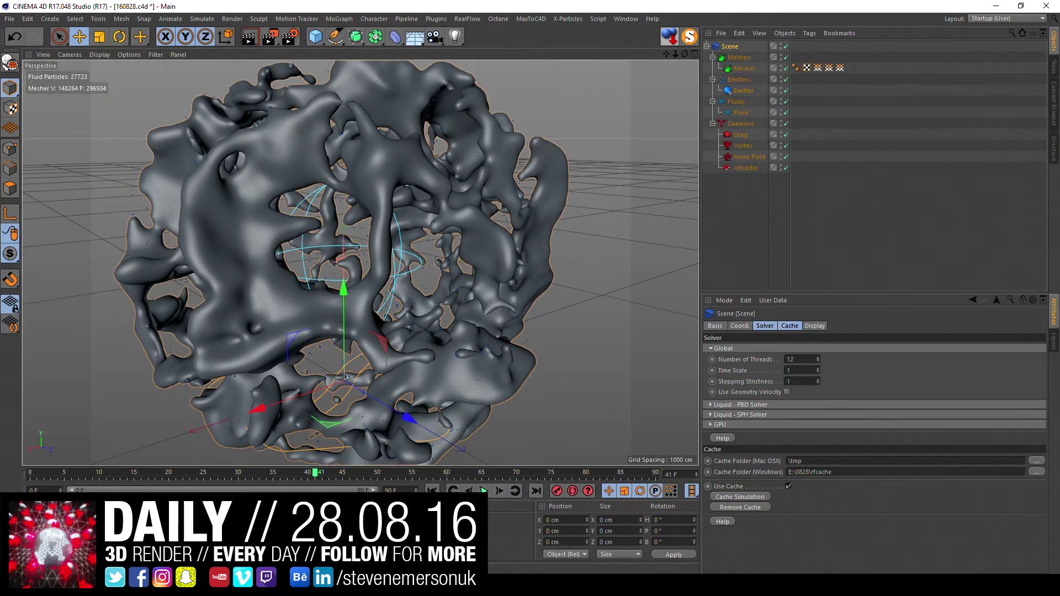
mouse_move(416, 271)
alt+mouse_down()
mouse_move(359, 373)
mouse_move(353, 350)
mouse_move(246, 388)
mouse_move(203, 305)
mouse_move(306, 410)
alt+mouse_up()
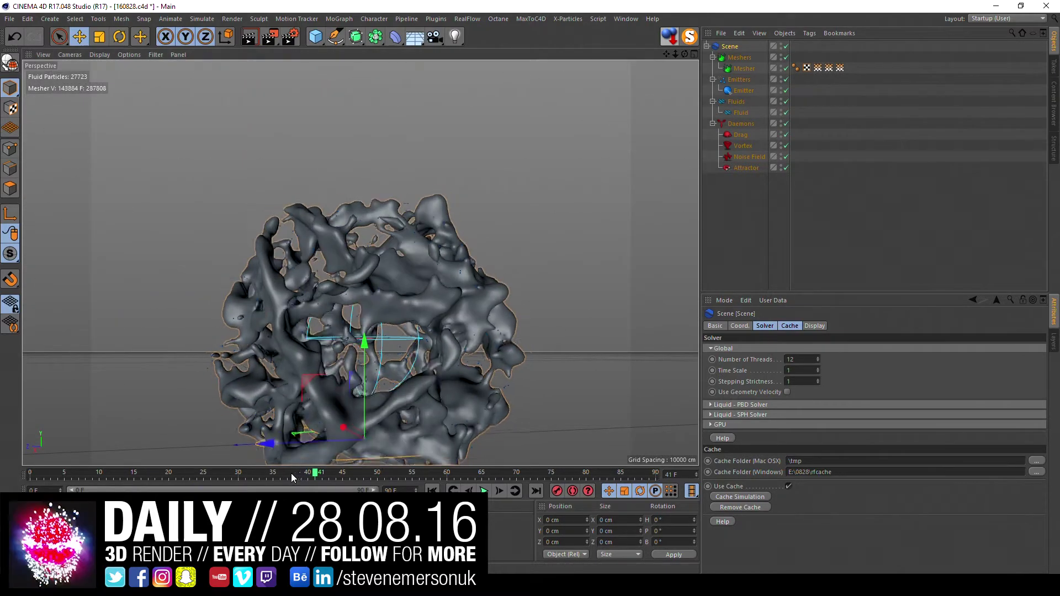
drag(290, 472, 210, 475)
mouse_move(287, 419)
alt+mouse_down()
mouse_move(313, 362)
mouse_move(315, 401)
mouse_move(366, 321)
mouse_move(286, 448)
alt+mouse_up()
drag(221, 474, 238, 473)
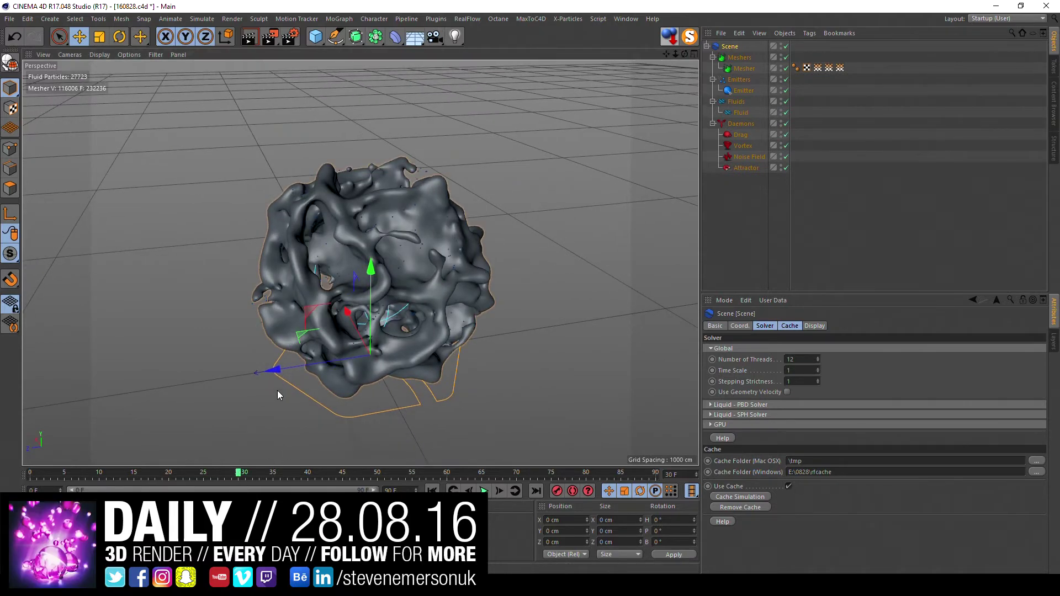
mouse_move(278, 390)
alt+mouse_down()
mouse_move(345, 333)
mouse_move(327, 347)
alt+mouse_up()
Step: Save, then add an X-Particles system with a new emitter
key(ctrl+s)
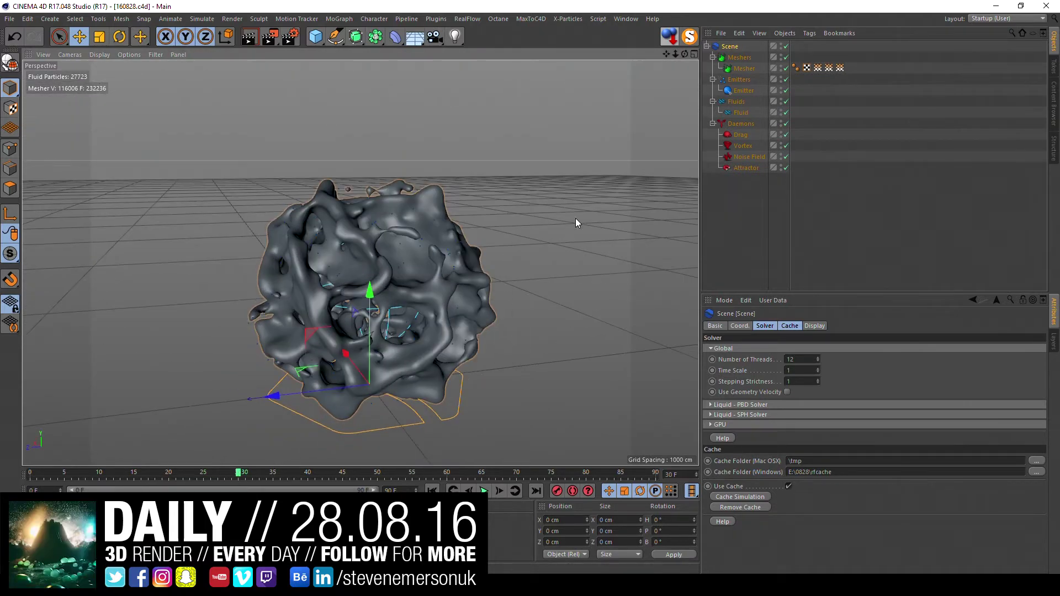
click(568, 19)
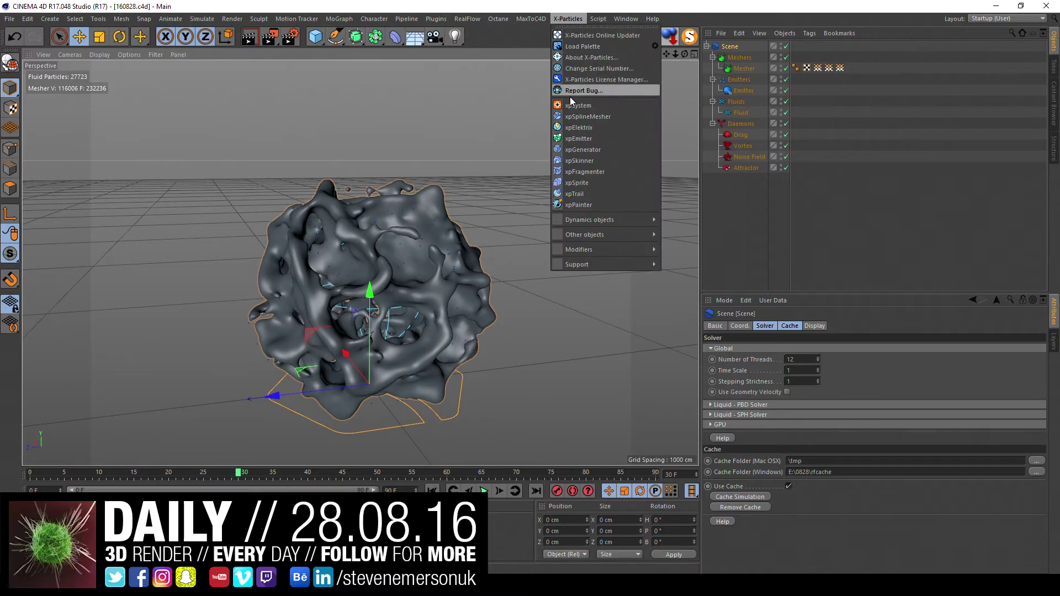
click(618, 105)
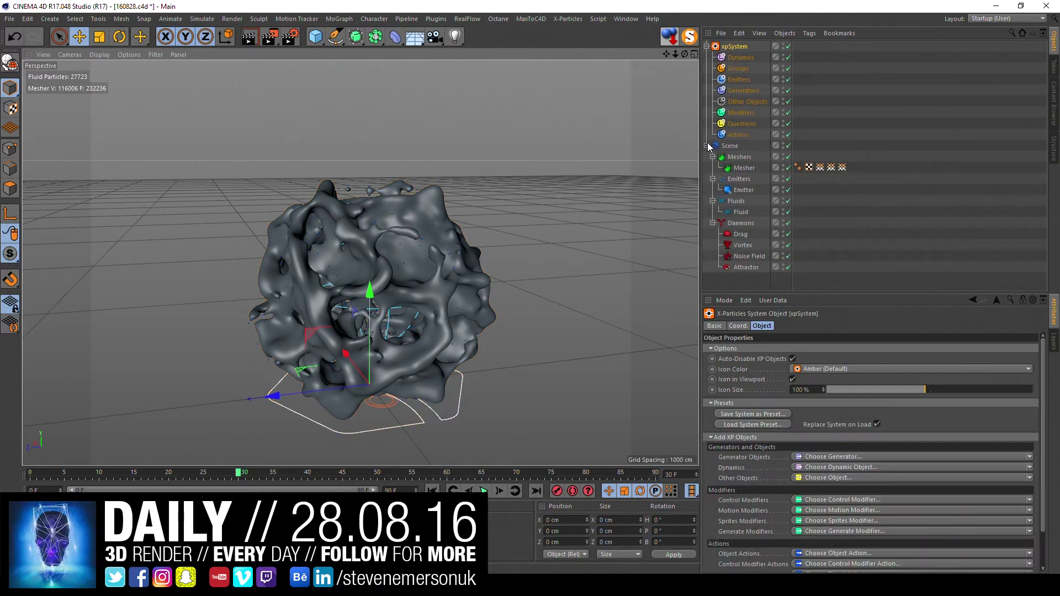
click(757, 81)
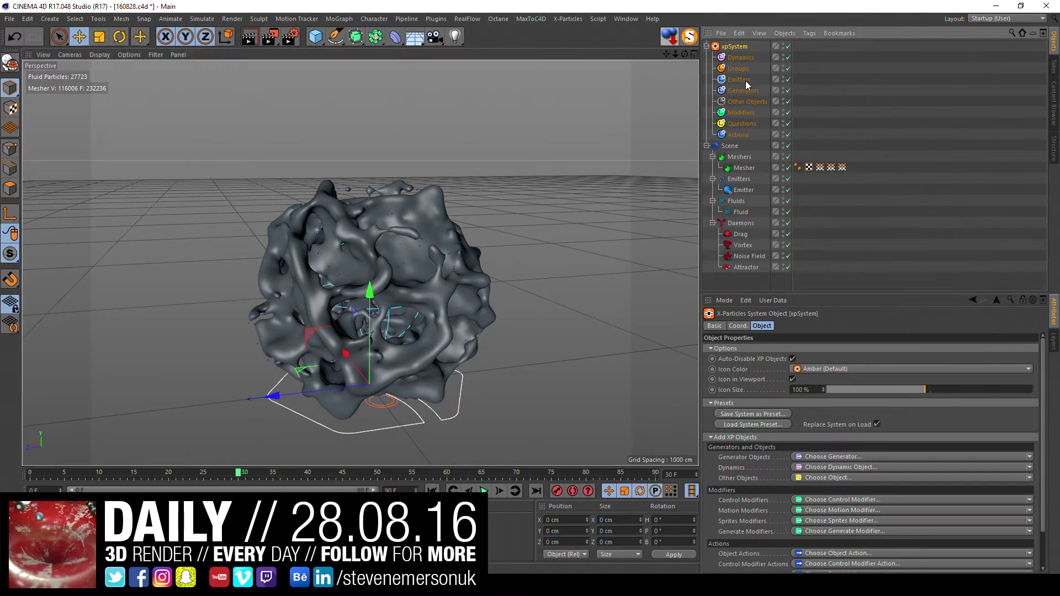
click(749, 371)
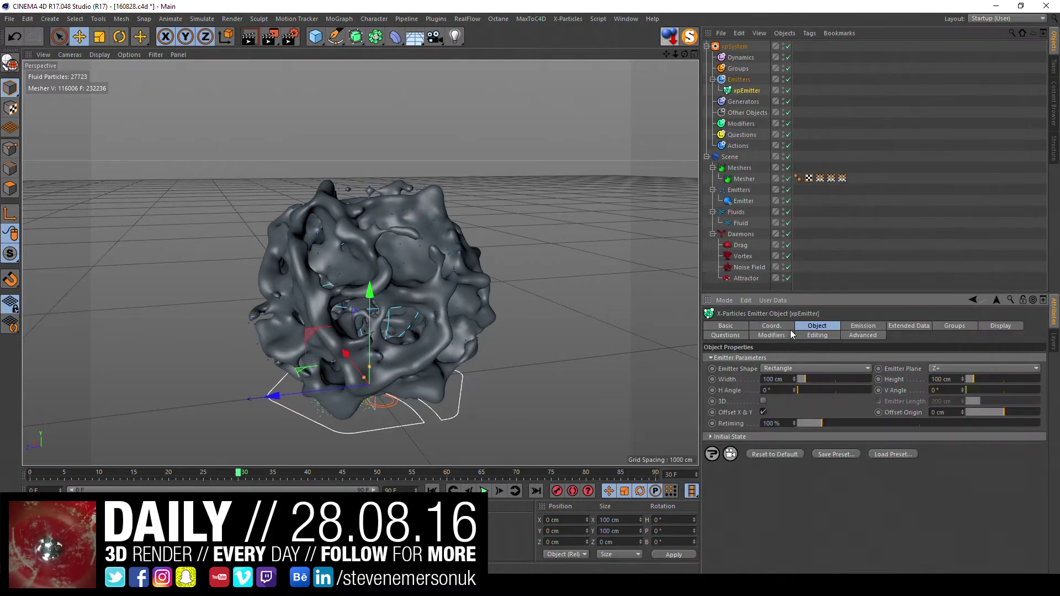
Step: Make the emitter fire a Shot of 1000 particles from the Mesher object, and save
click(784, 371)
click(790, 445)
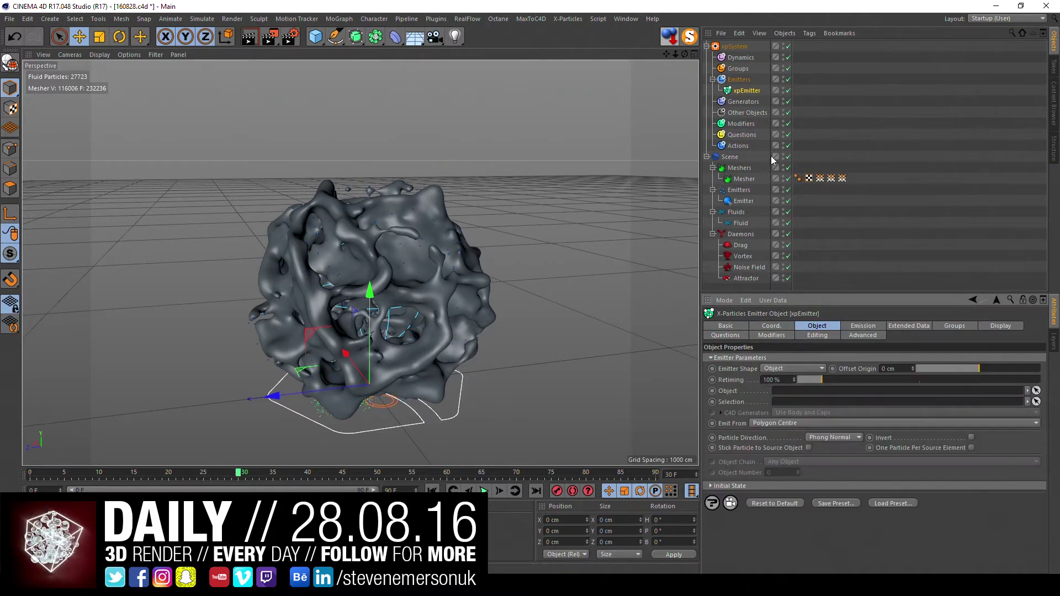
drag(744, 180, 793, 392)
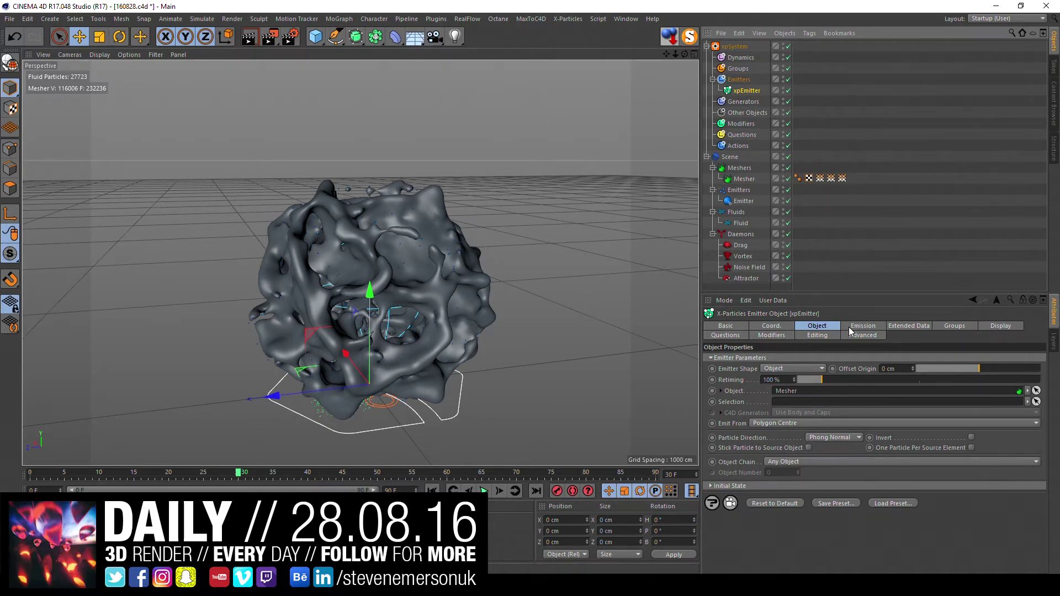
click(858, 327)
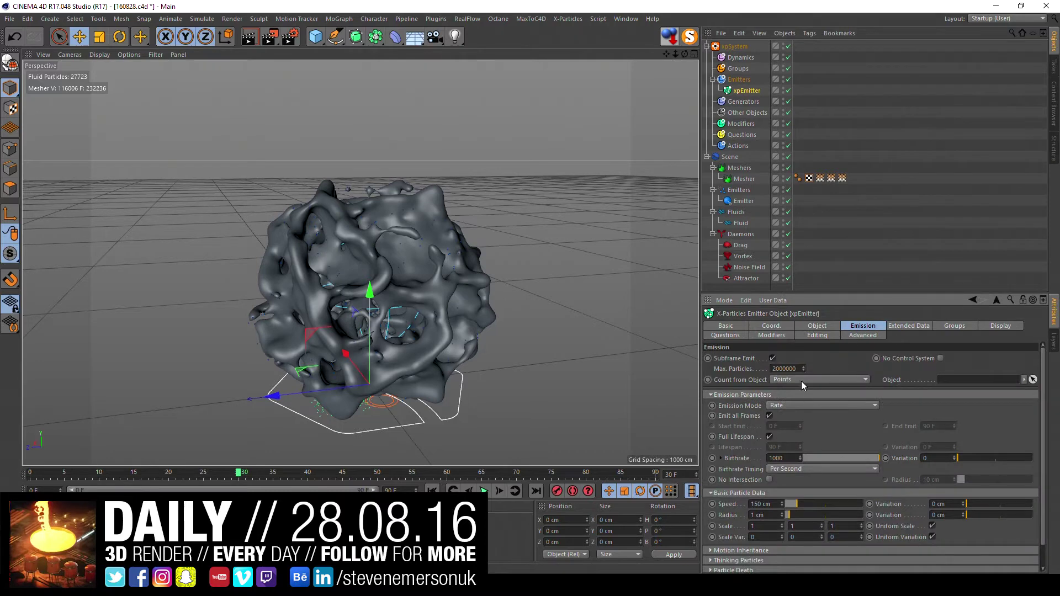
click(792, 407)
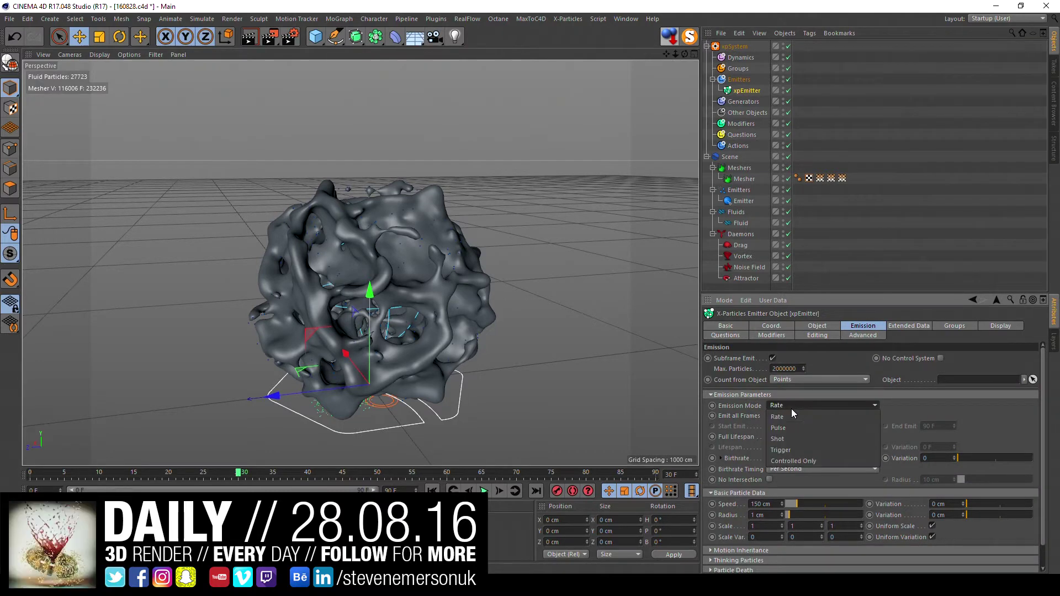
click(791, 440)
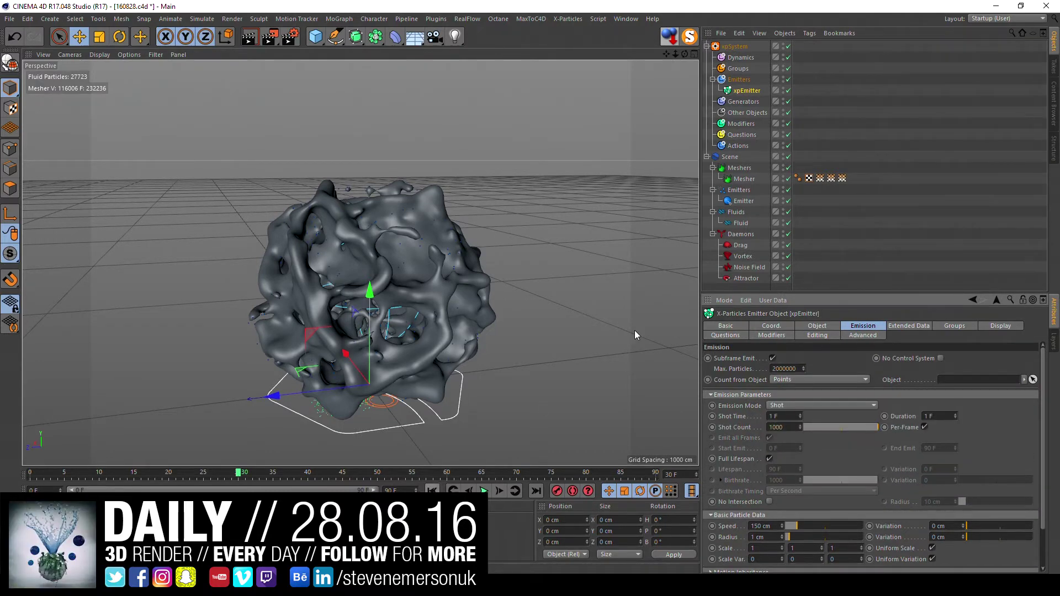
key(ctrl+s)
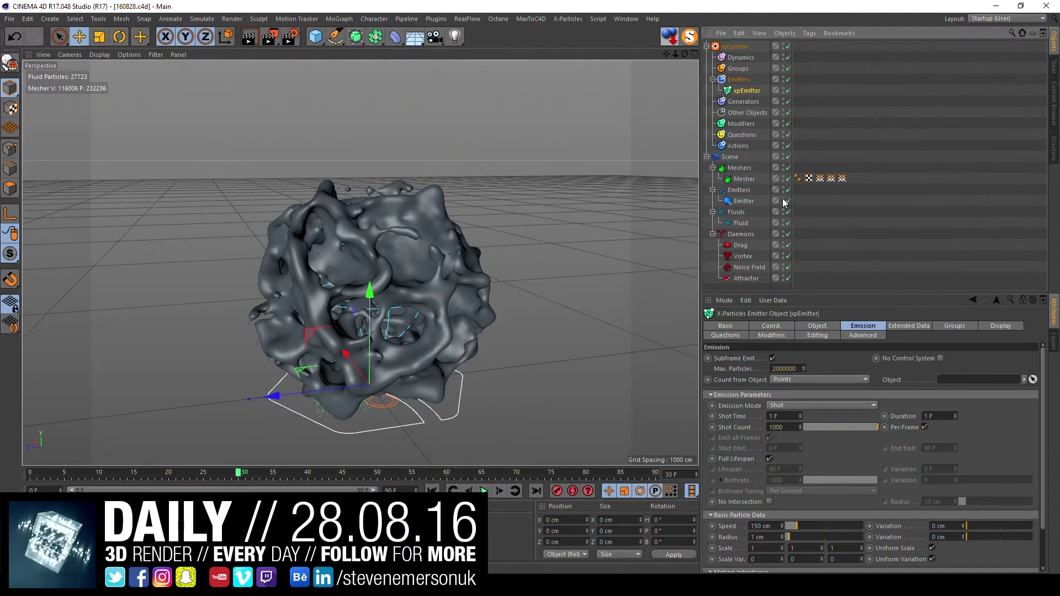
click(741, 123)
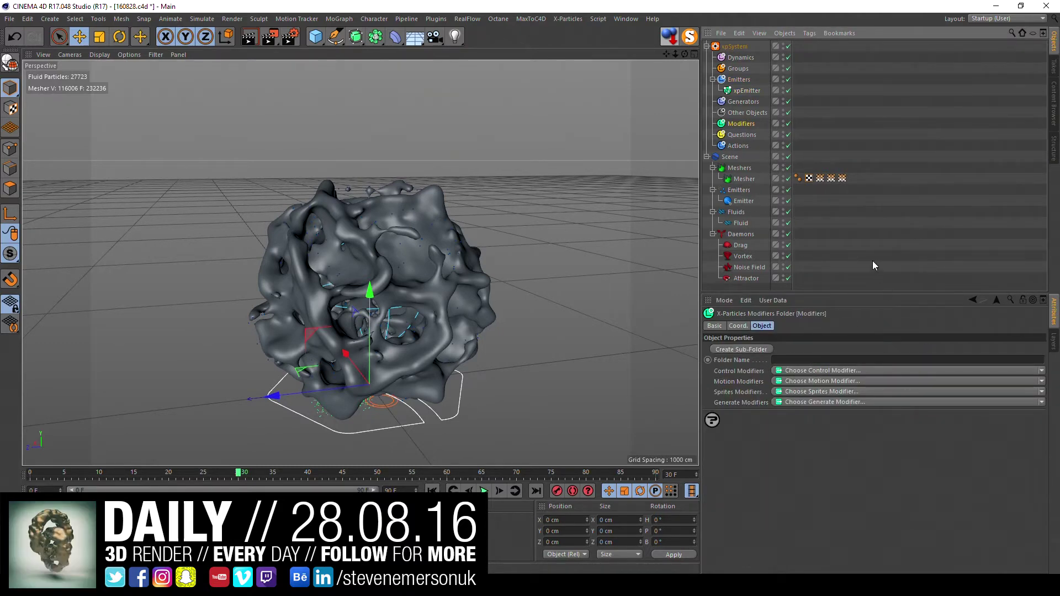
Step: Add a Trails generator with xpEmitter as its source emitter
click(752, 103)
click(1041, 370)
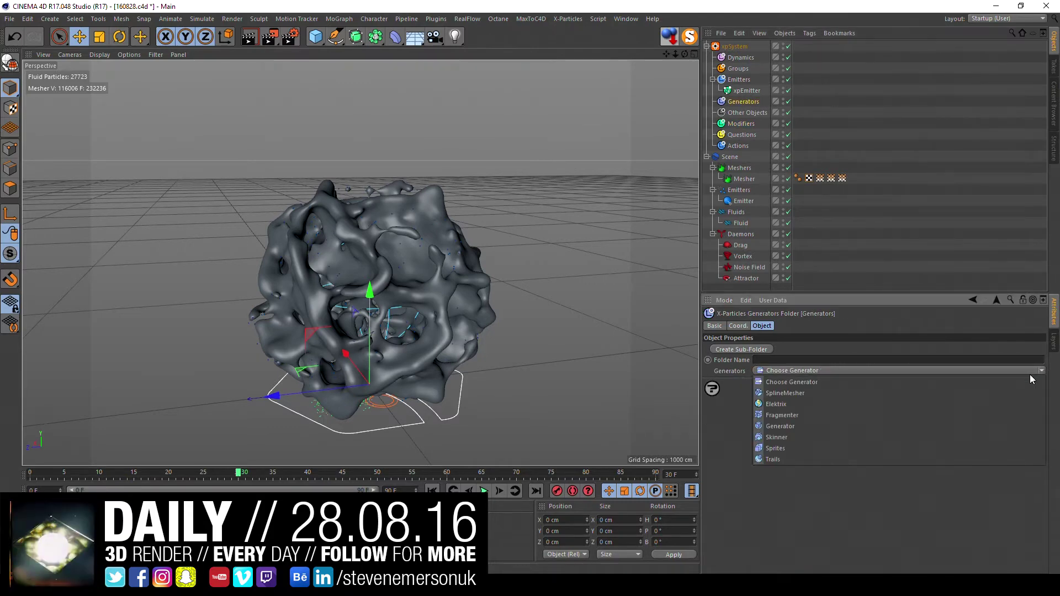
click(806, 458)
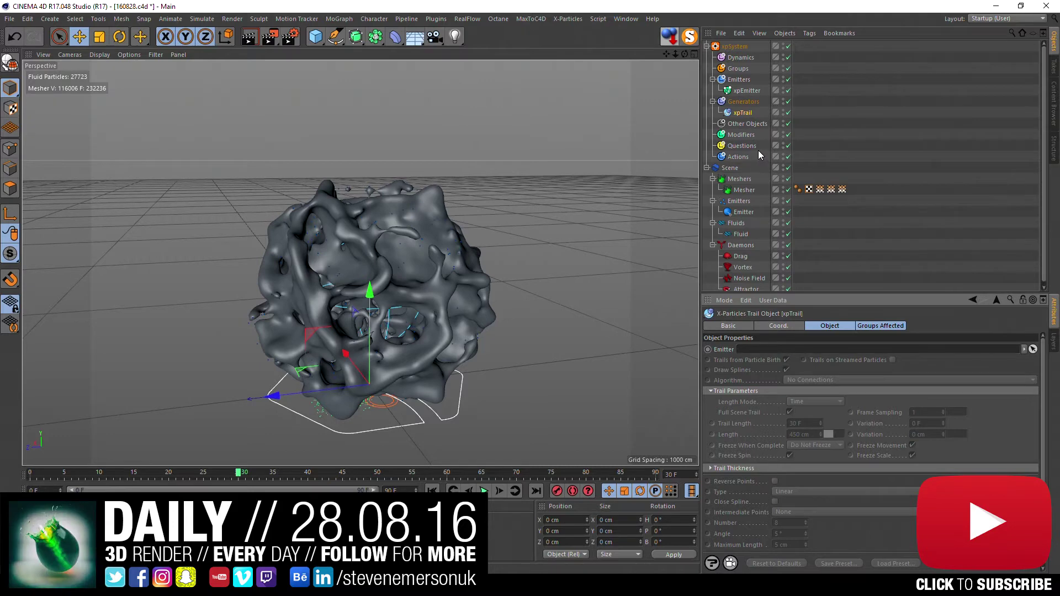
drag(747, 90, 745, 349)
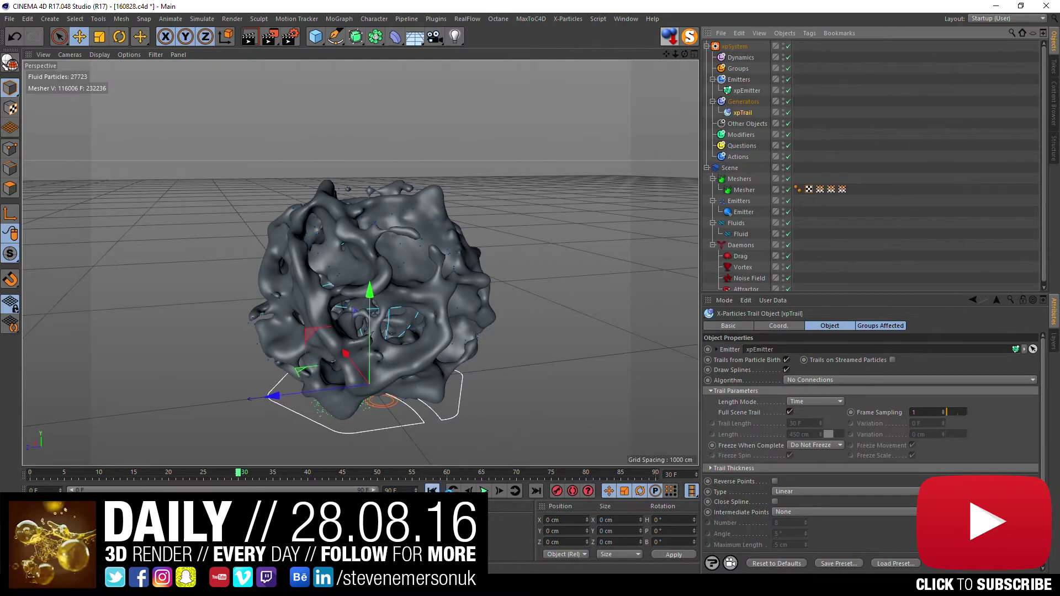
Step: Play the animation to preview the trails, then return to frame 0
click(431, 491)
click(485, 490)
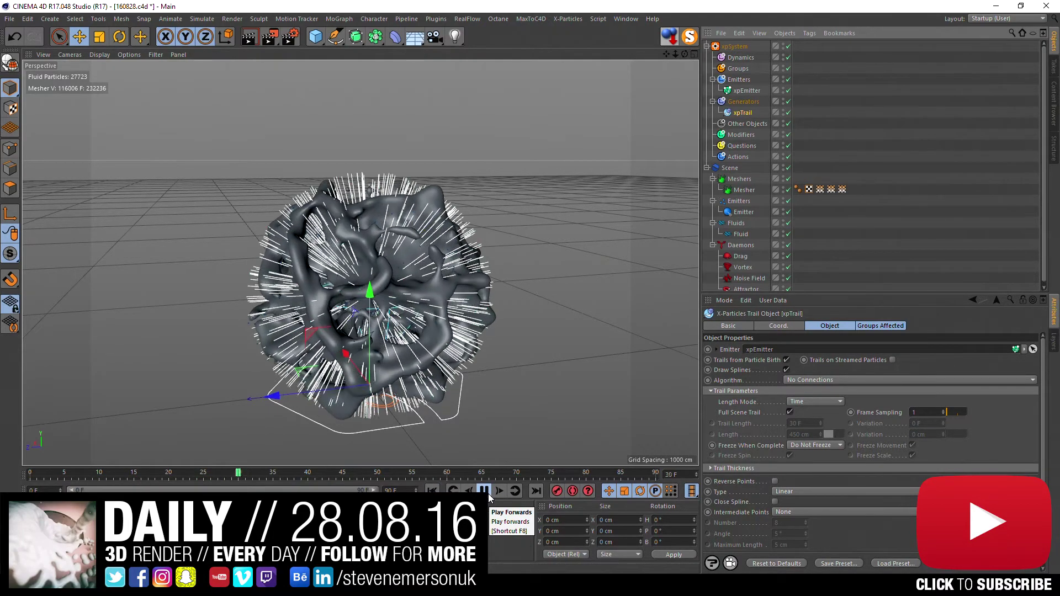
click(488, 494)
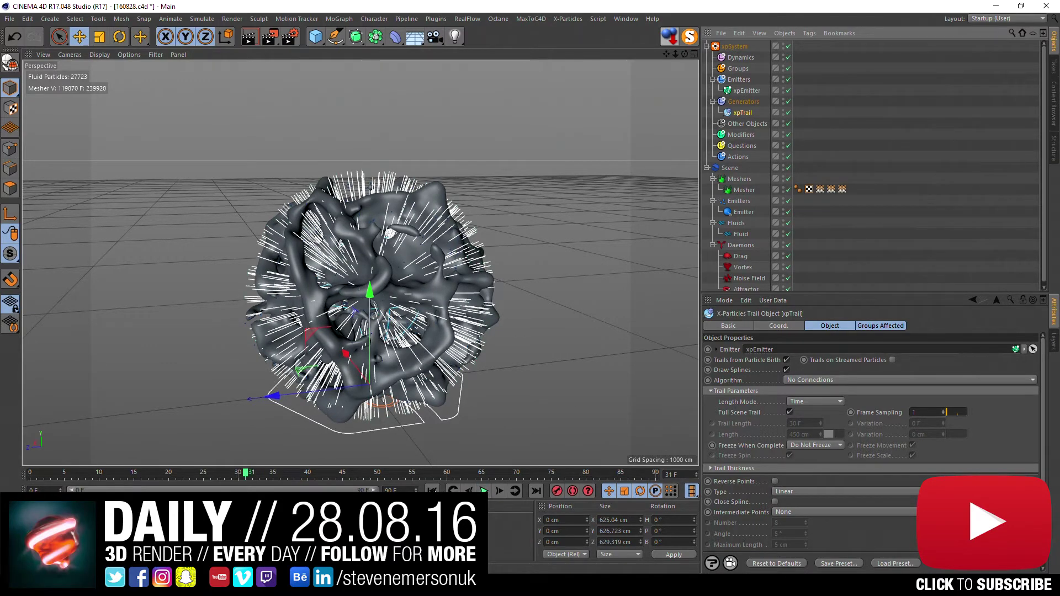
key(shift+f)
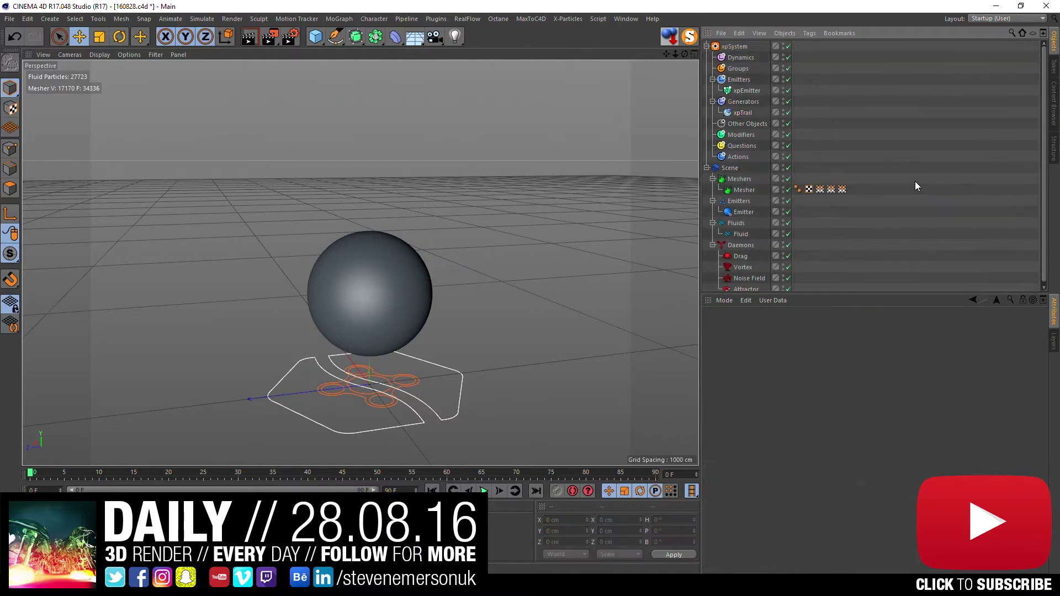
Step: Preview the Mesher's fluid with trails around frame 26, then show the rfcache folder in Explorer
click(914, 181)
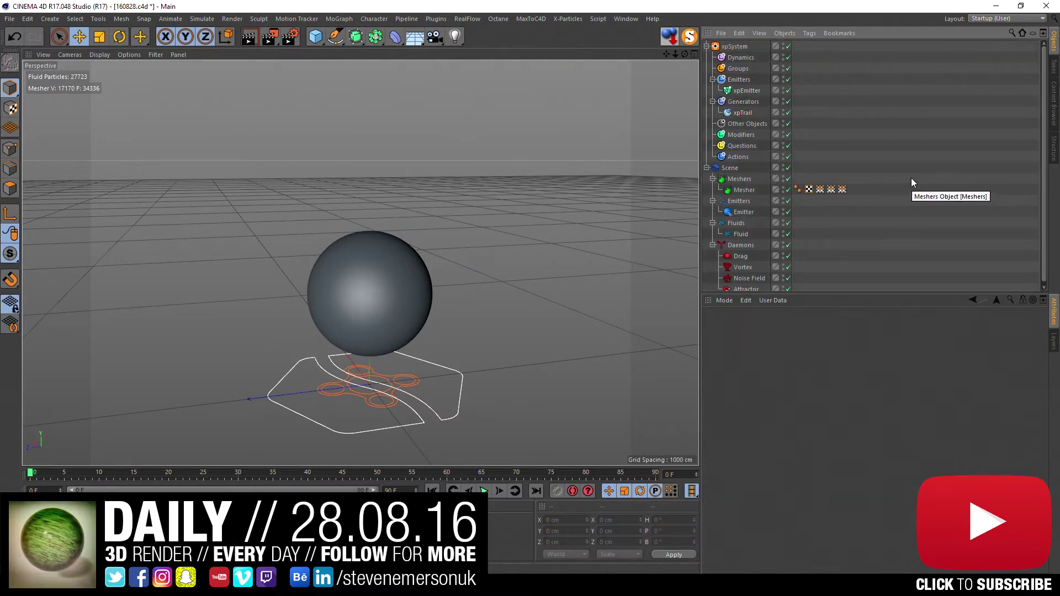
click(757, 190)
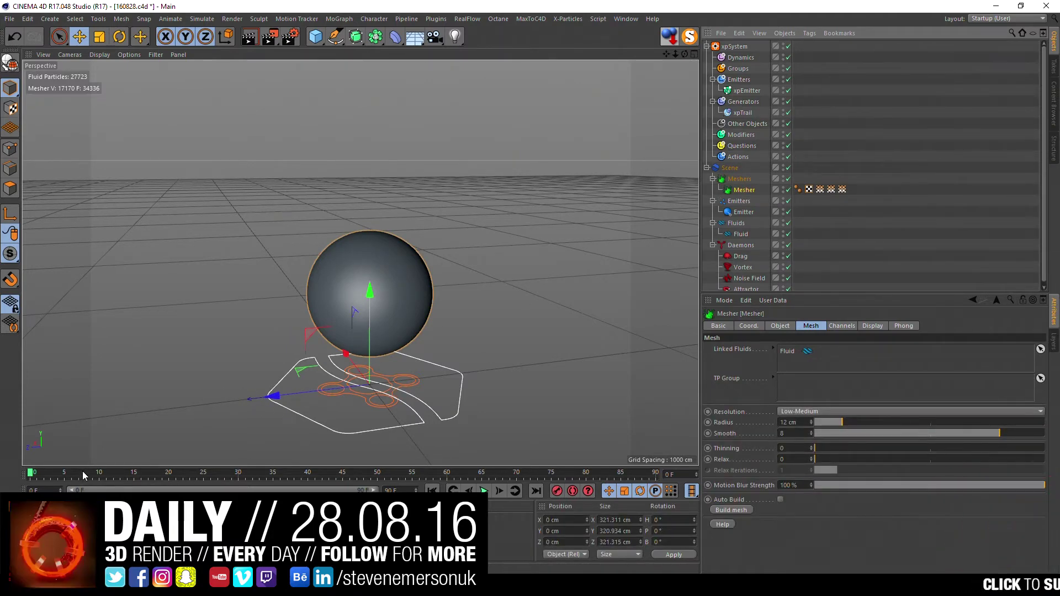
mouse_move(82, 472)
mouse_down()
mouse_move(326, 491)
mouse_move(218, 473)
mouse_up()
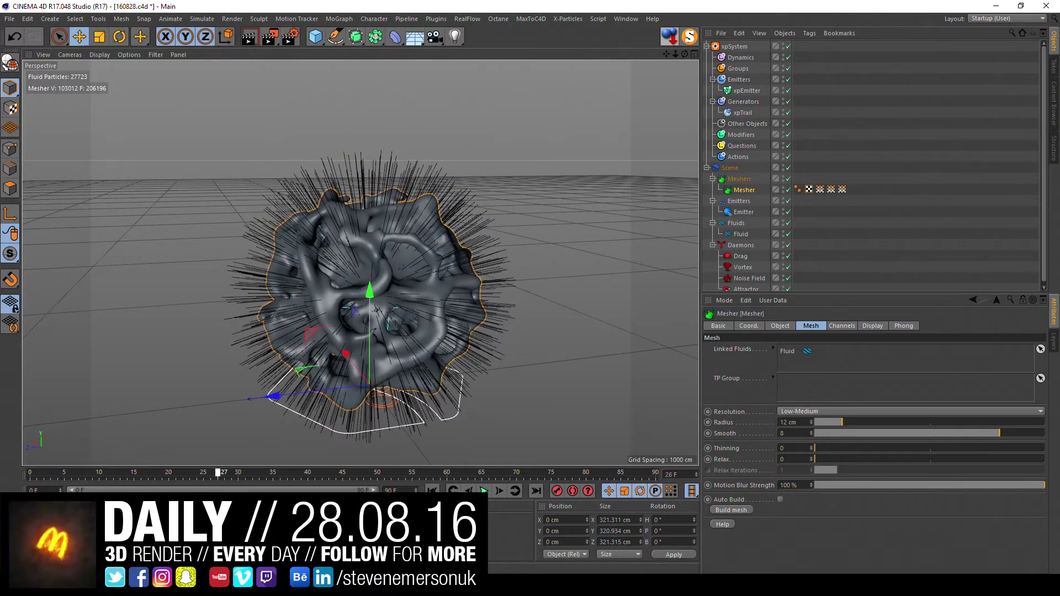
key(f)
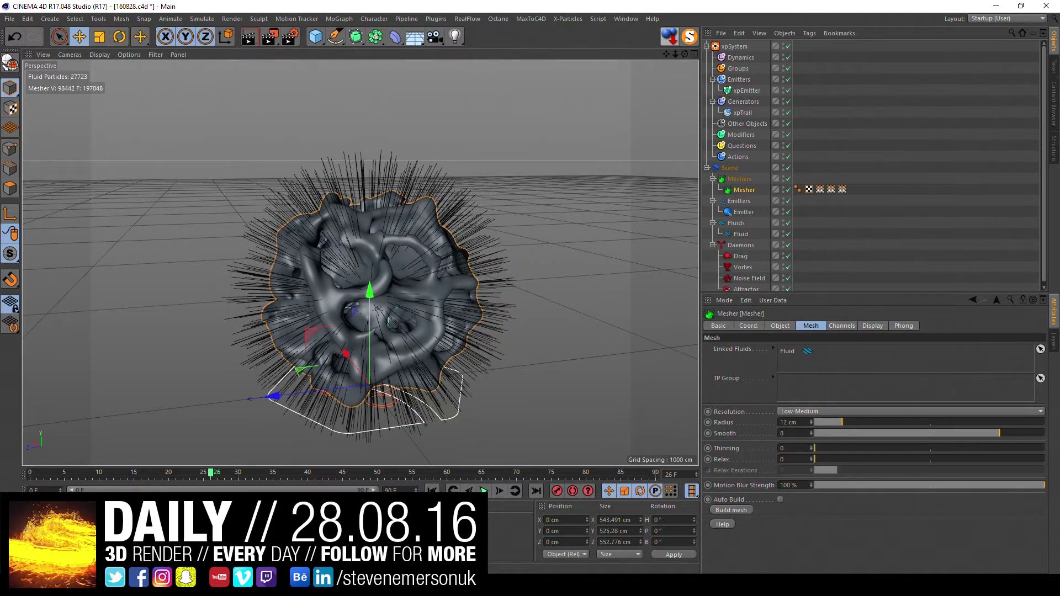
key(alt+Tab)
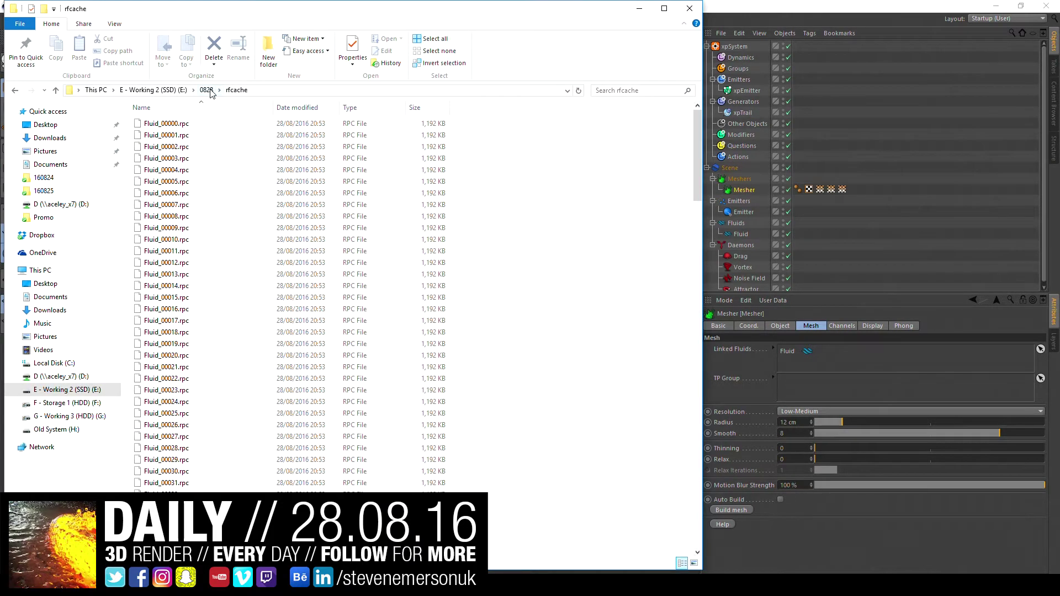
Step: Create an empty xpcache folder in E:\0828 beside rfcache and copy its path
click(207, 90)
right_click(222, 179)
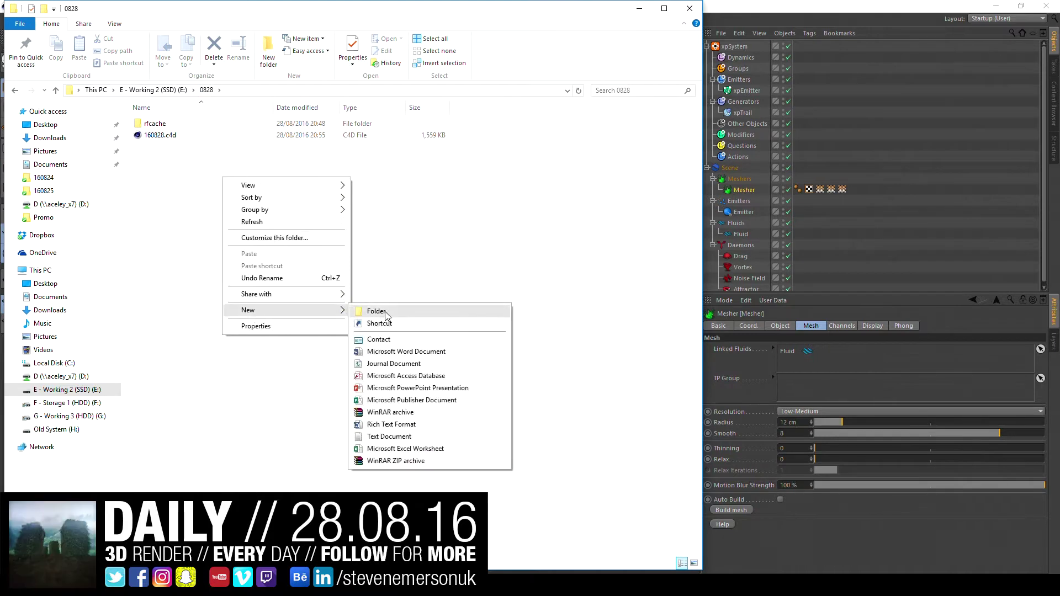
click(385, 316)
text(xpcache)
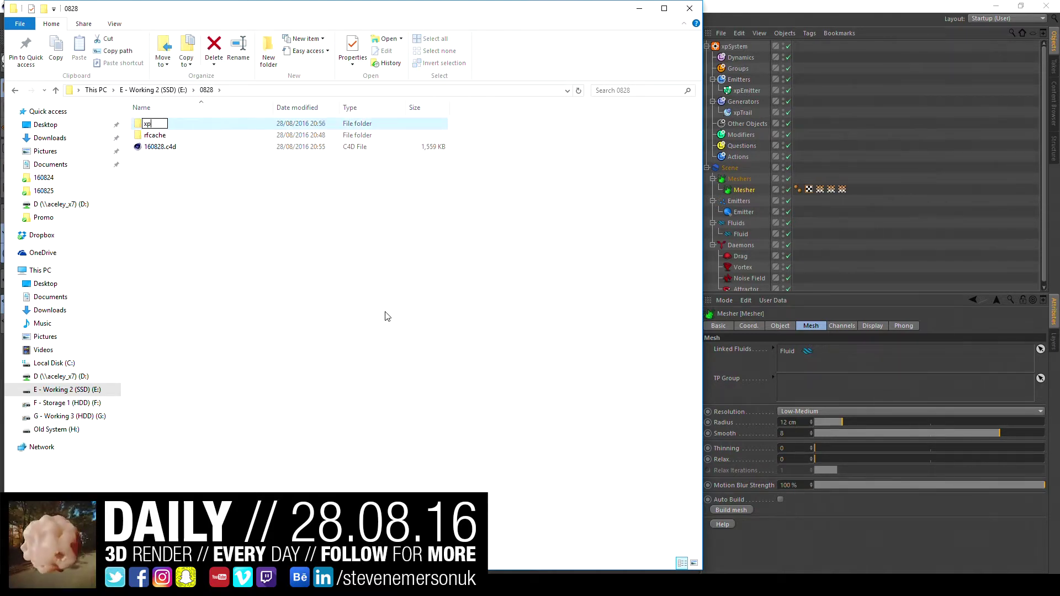
key(Return)
key(Return)
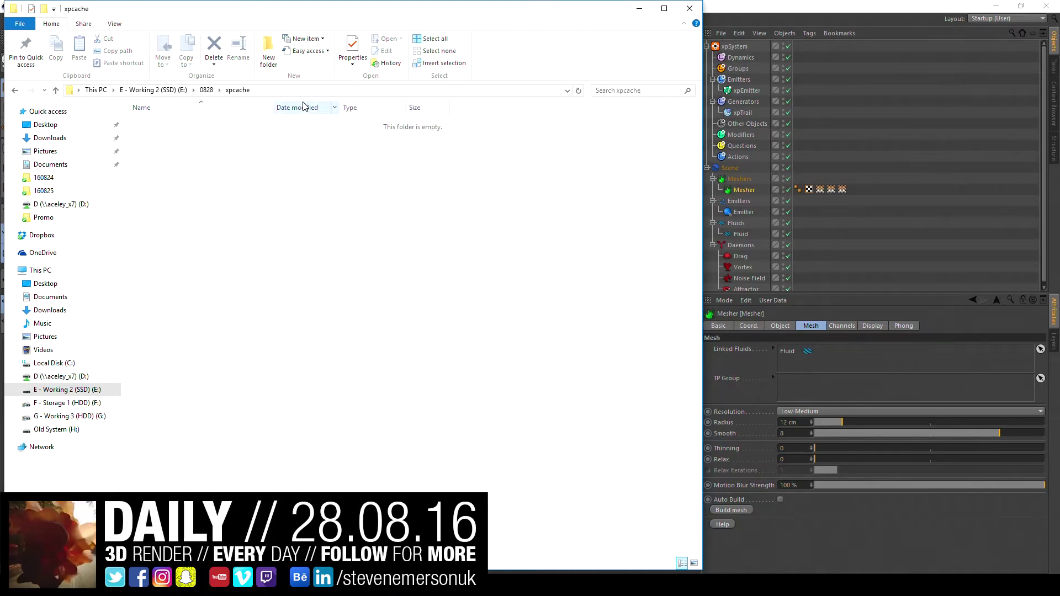
click(303, 90)
click(776, 15)
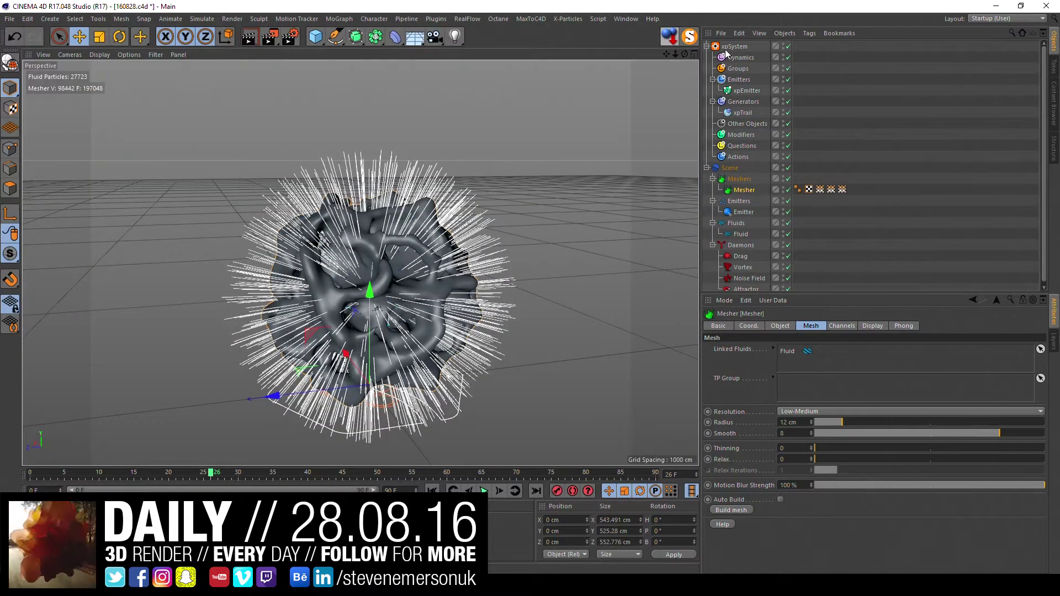
Step: Add an xpCache object whose cache folder is the pasted E:\0828\xpcache path
click(734, 46)
click(566, 20)
mouse_move(584, 234)
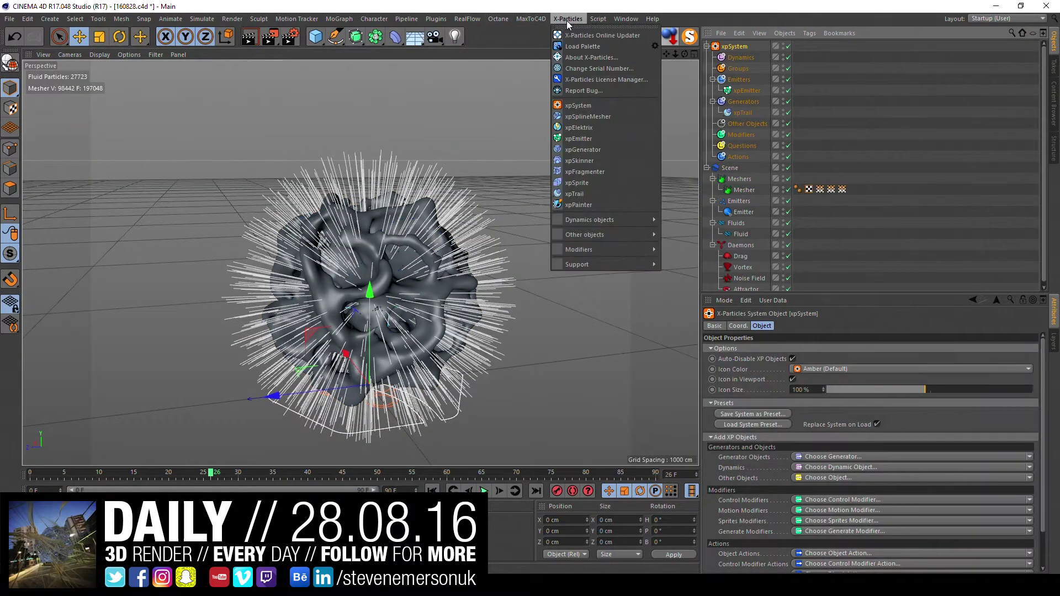
click(684, 260)
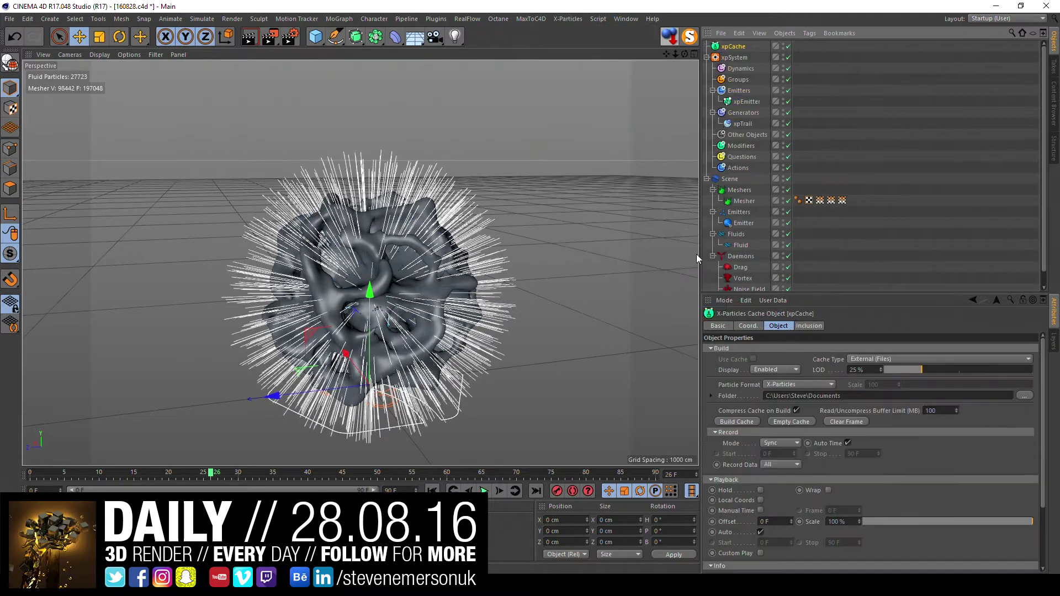
click(802, 392)
text(E:\0828\xpcache)
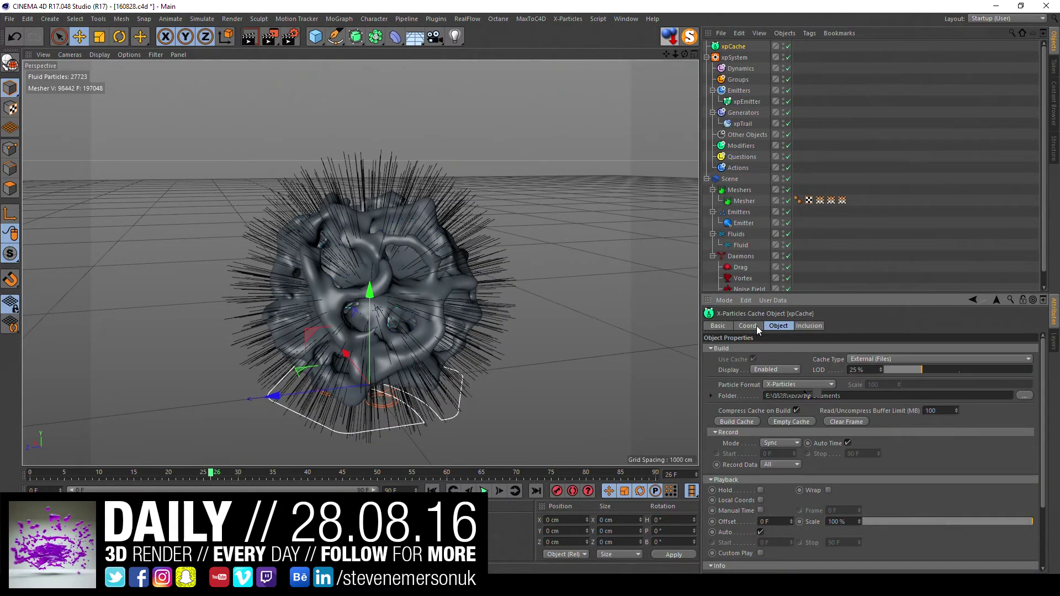
key(Return)
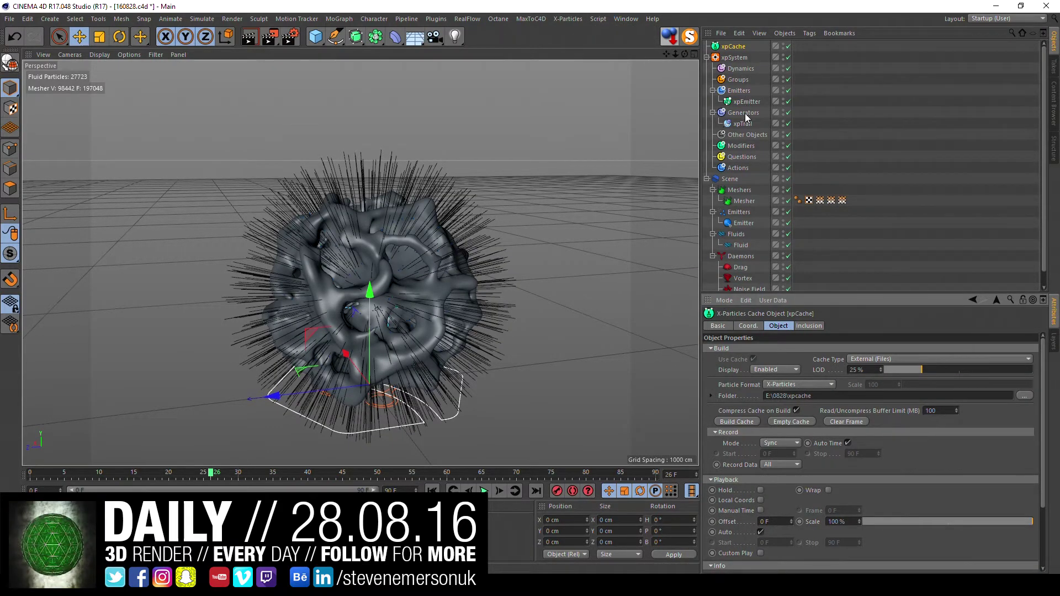
Step: Disable the xpEmitter in its Basic settings and rewind the timeline to frame 0
click(746, 102)
click(816, 326)
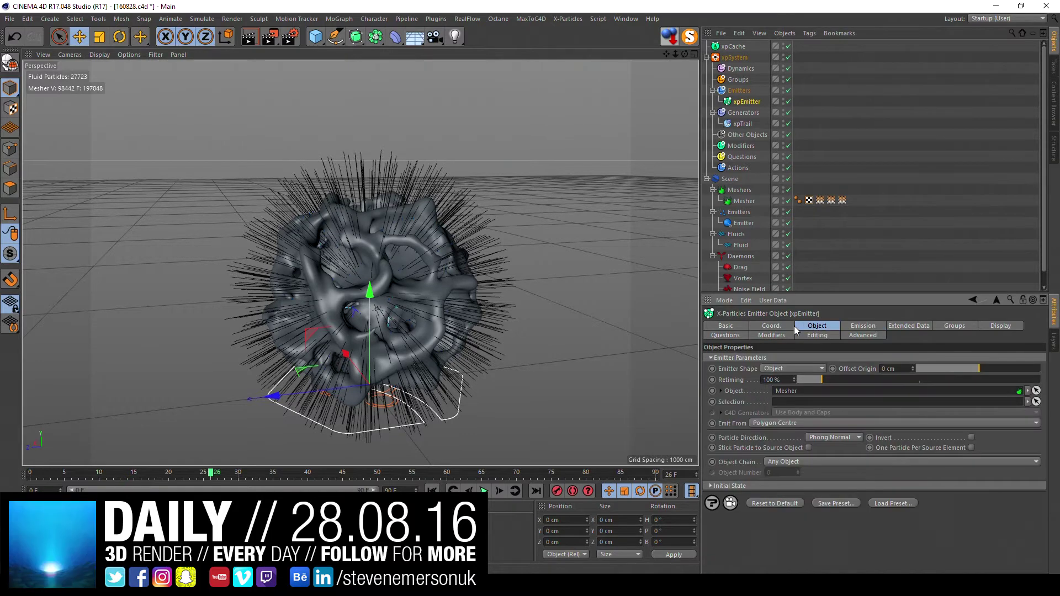
click(793, 326)
click(738, 326)
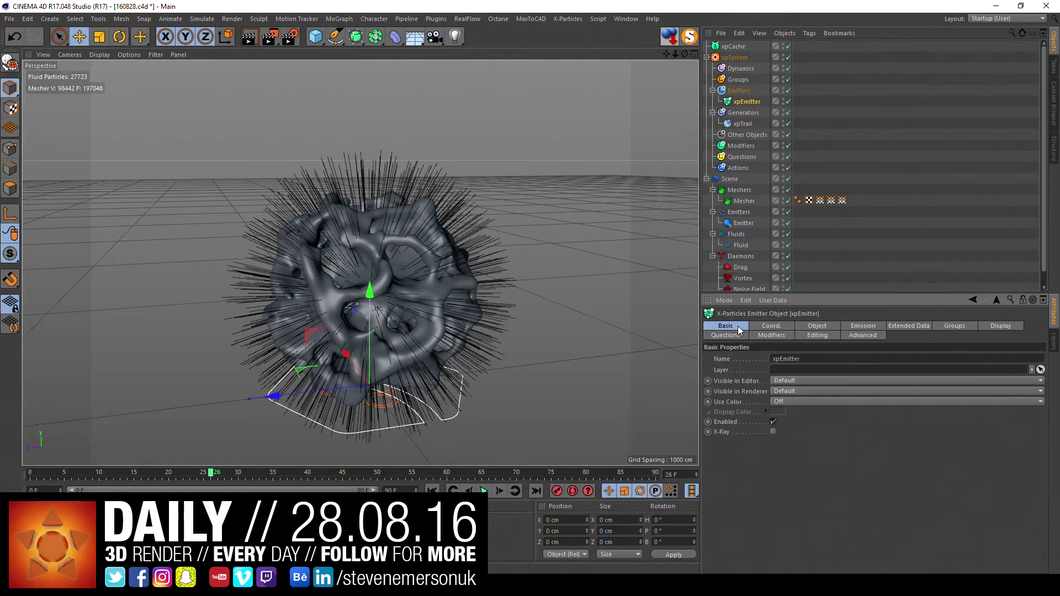
click(773, 421)
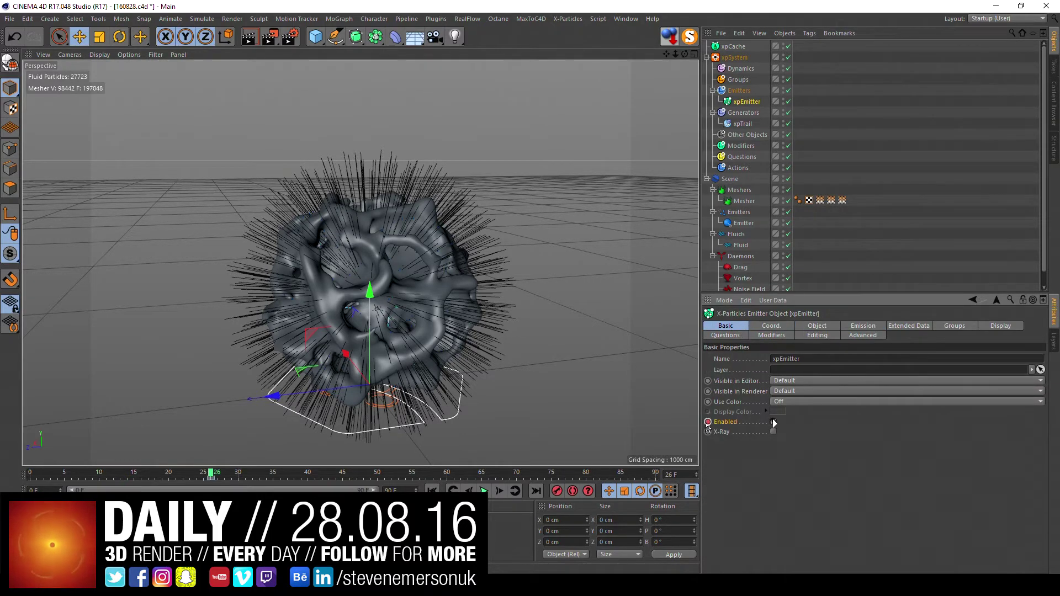
key(f)
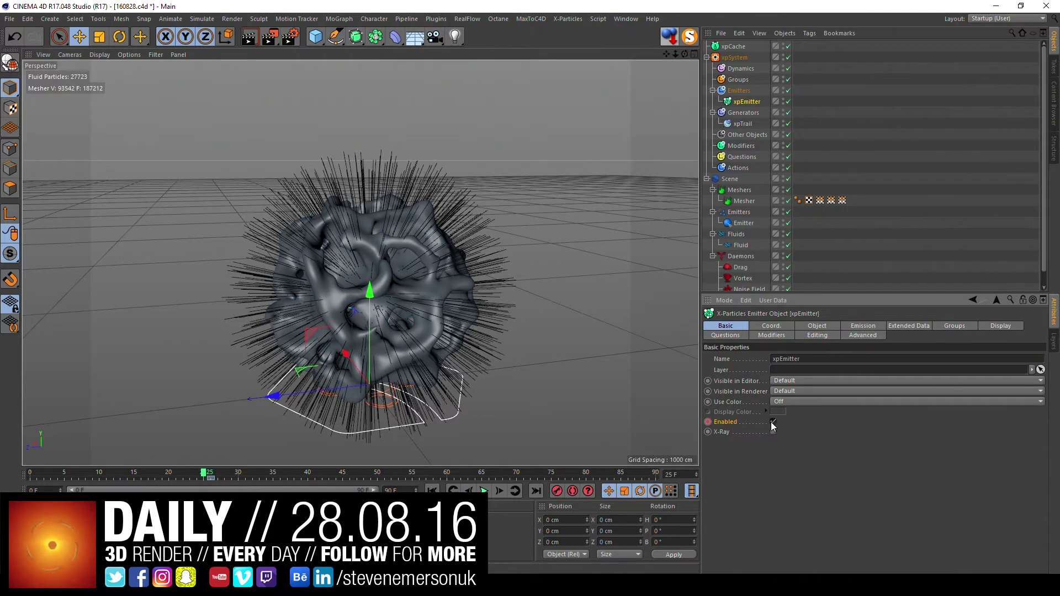
click(773, 421)
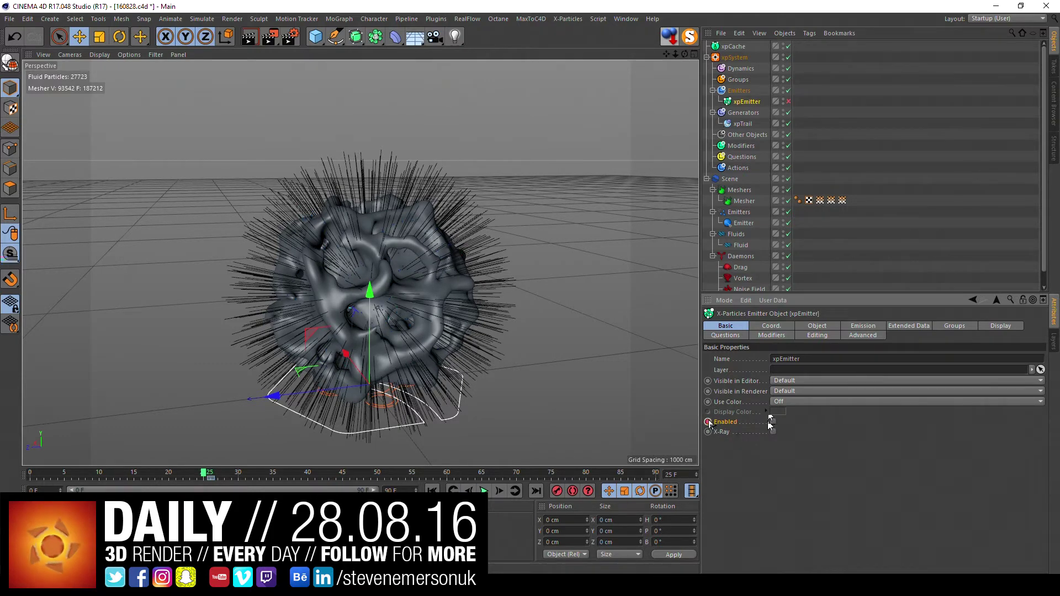
click(431, 491)
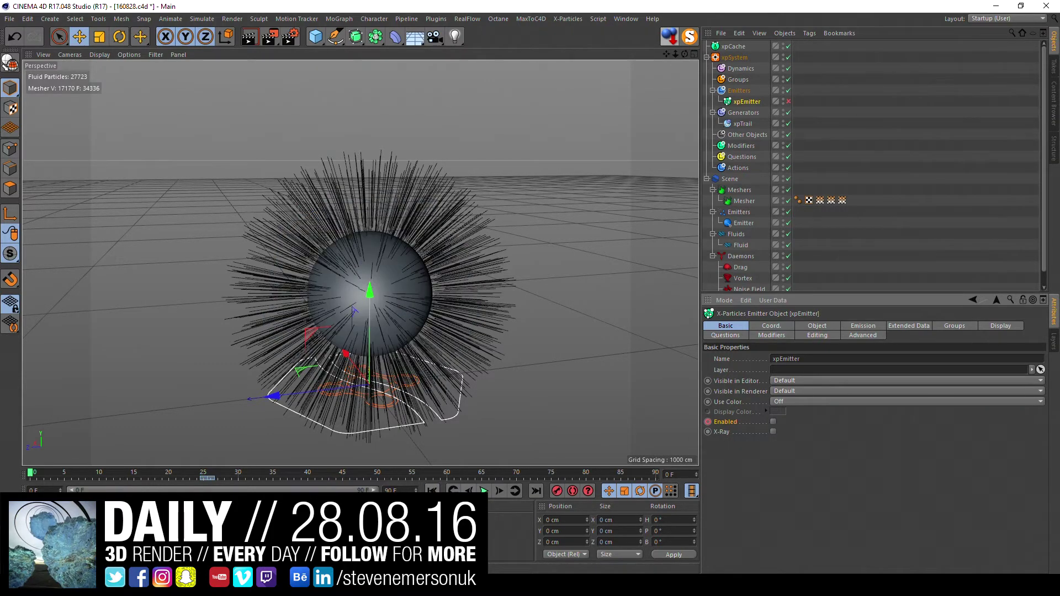
Step: Run Build Cache on the xpCache object to store particles in E:\0828\xpcache
click(732, 47)
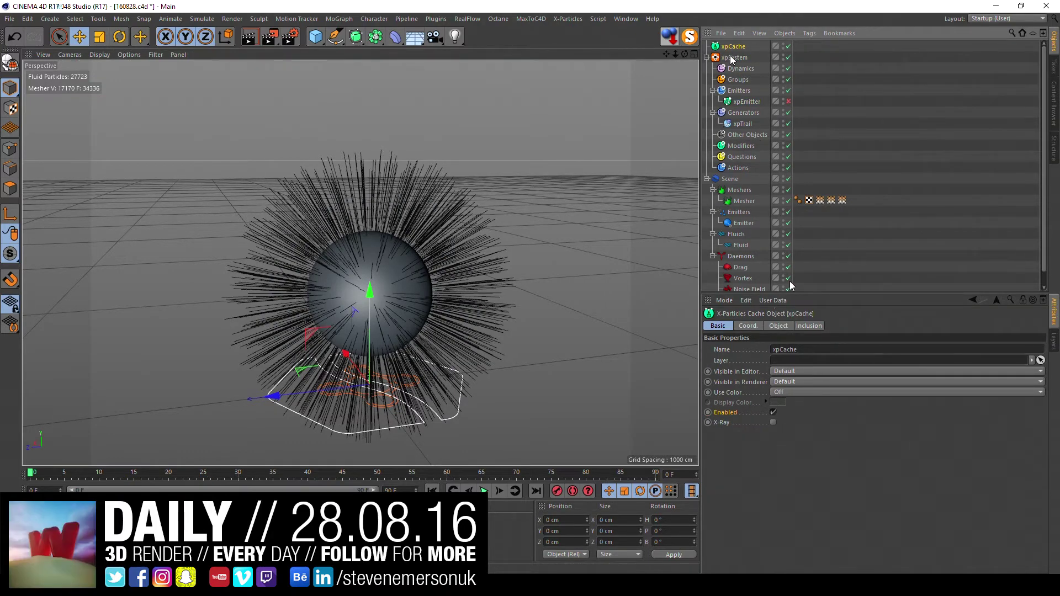
click(731, 57)
click(763, 326)
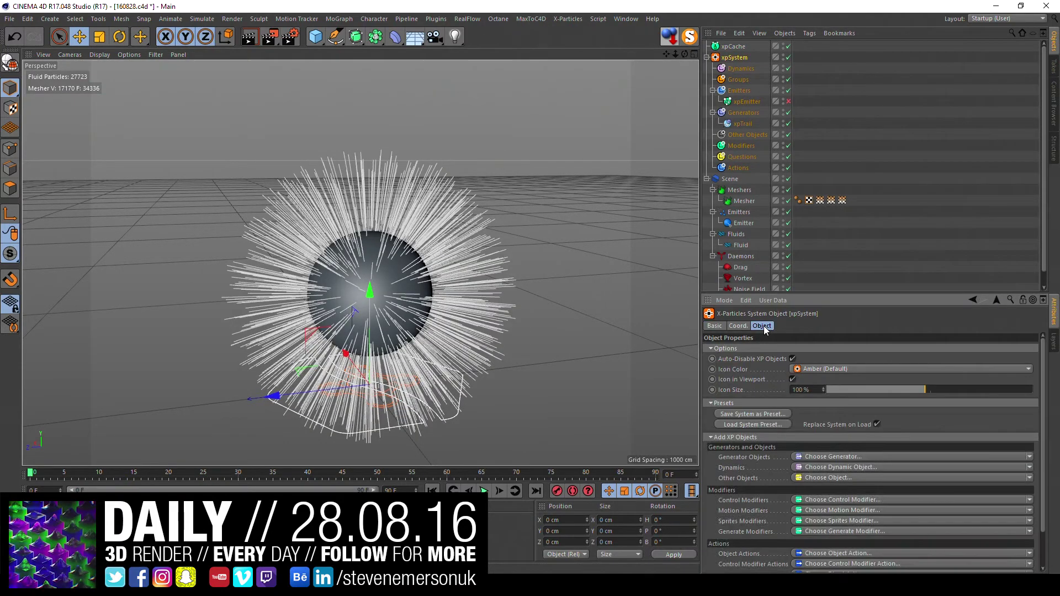
click(733, 46)
click(741, 422)
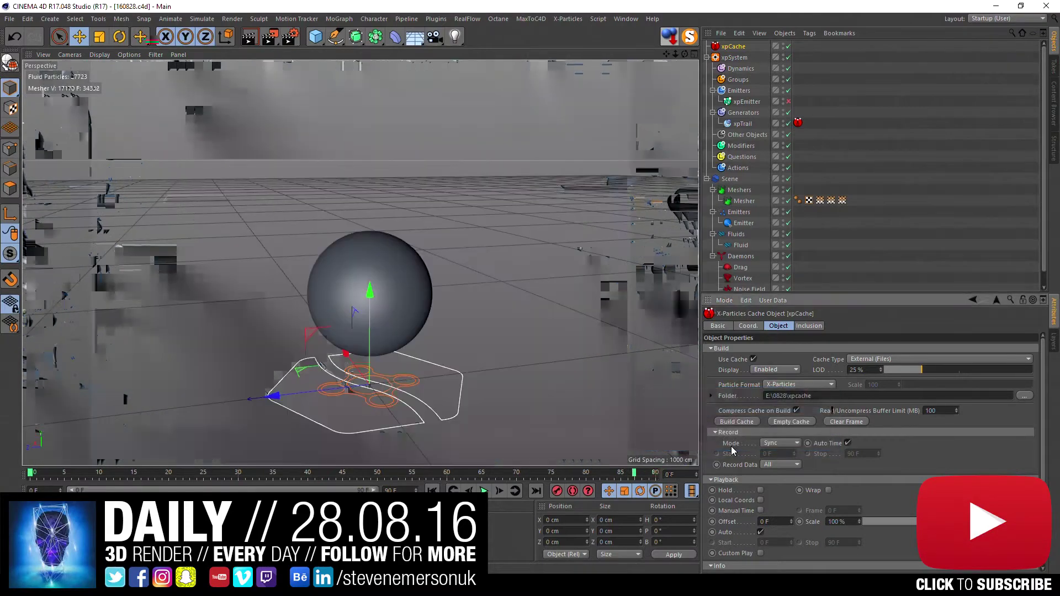
Step: Scrub to frame 26 to view cached trails, inspect xpEmitter and xpSystem, and collapse xpSystem
mouse_move(45, 473)
mouse_down()
mouse_move(289, 472)
mouse_move(210, 472)
mouse_up()
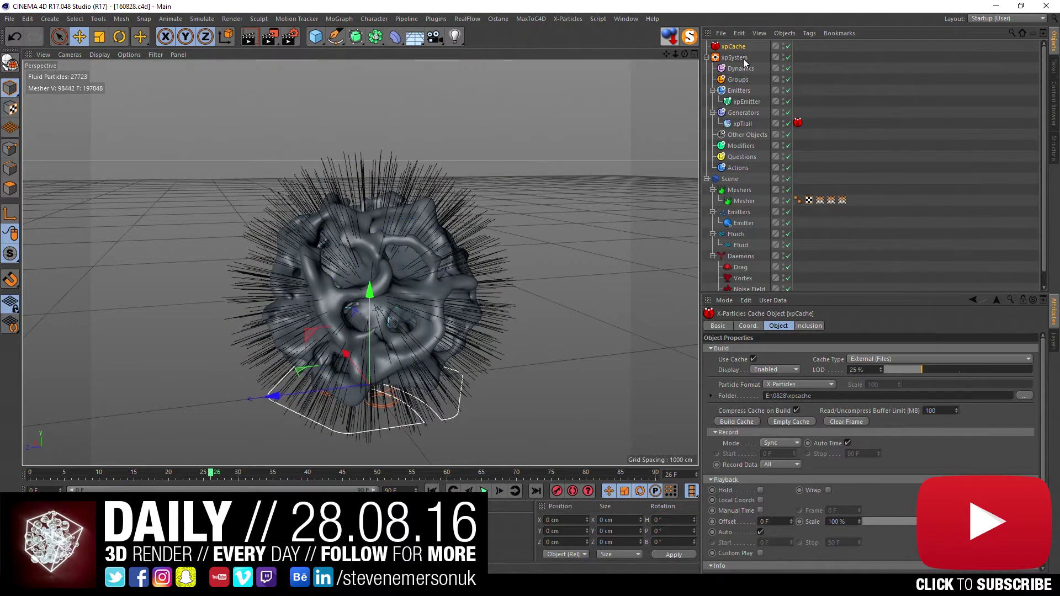
click(745, 101)
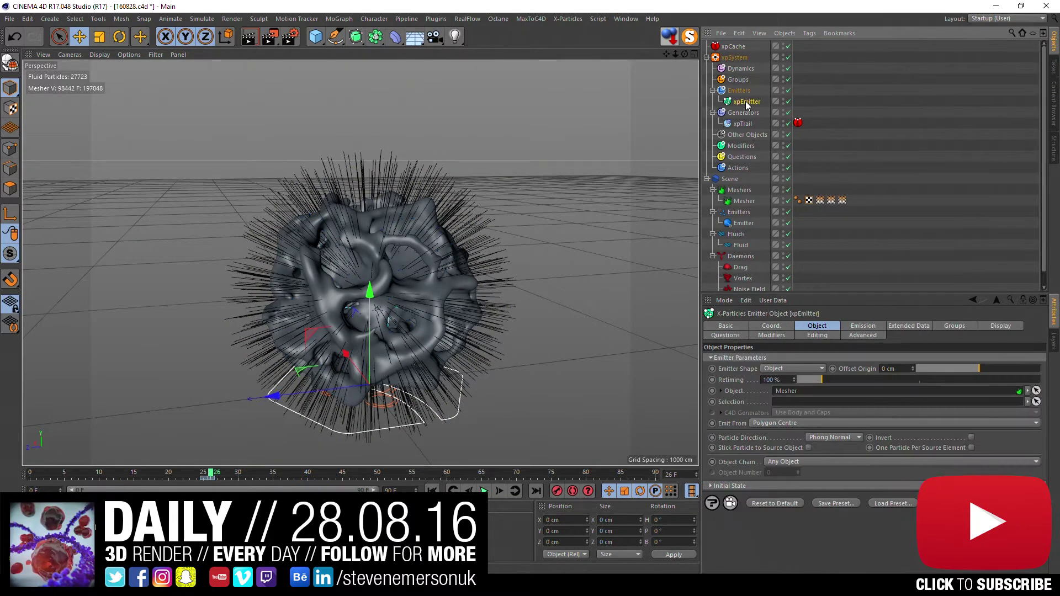
click(735, 57)
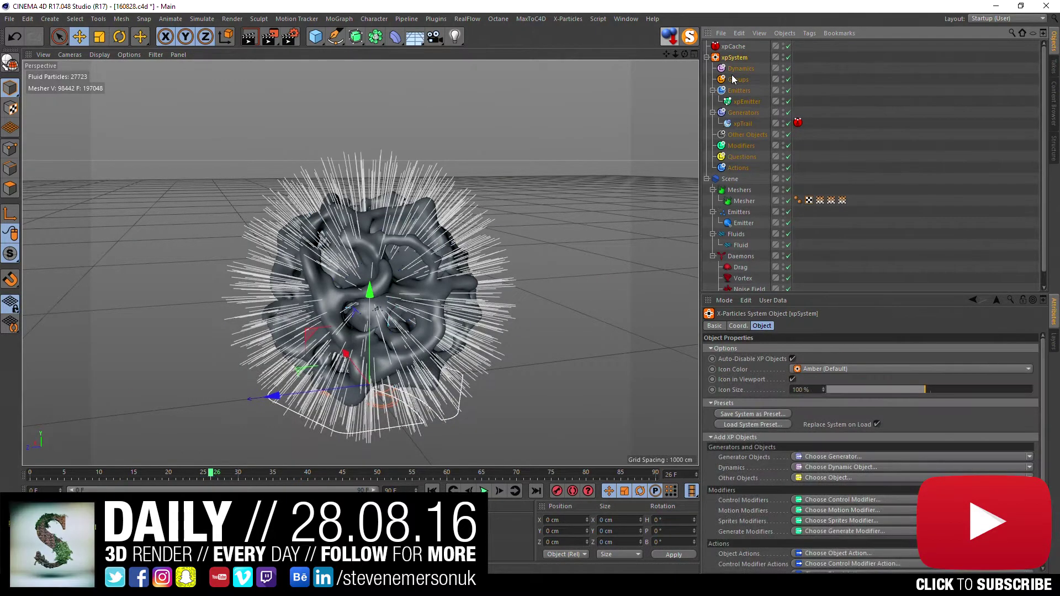
click(746, 103)
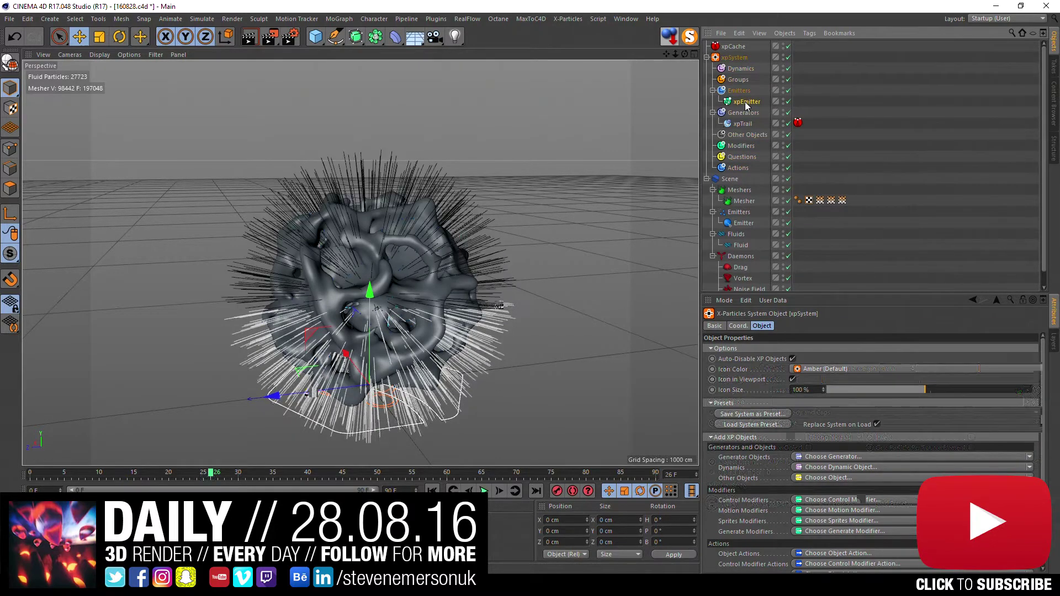
click(737, 326)
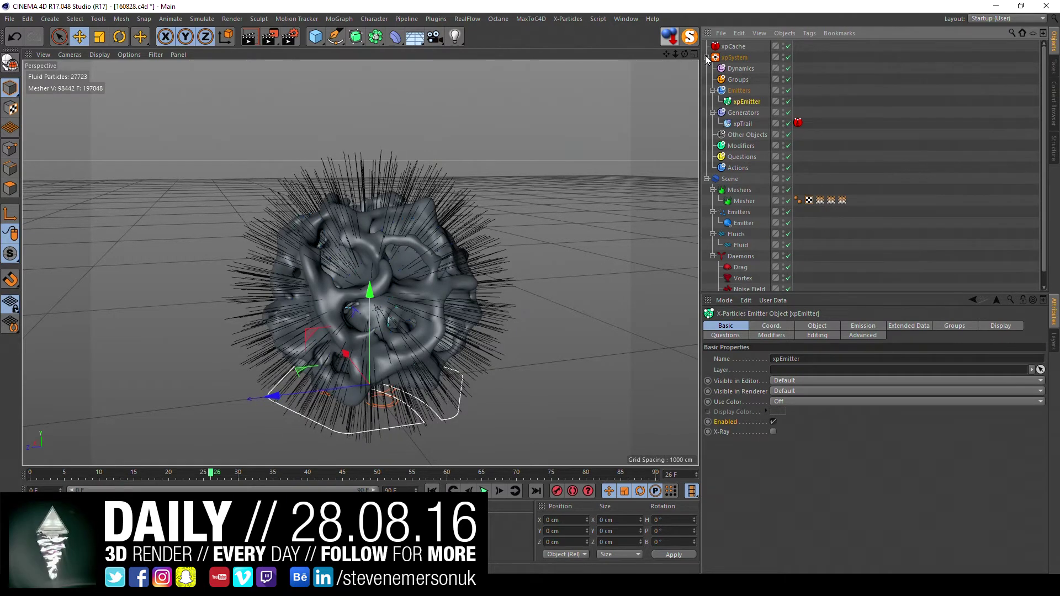
click(707, 57)
click(738, 91)
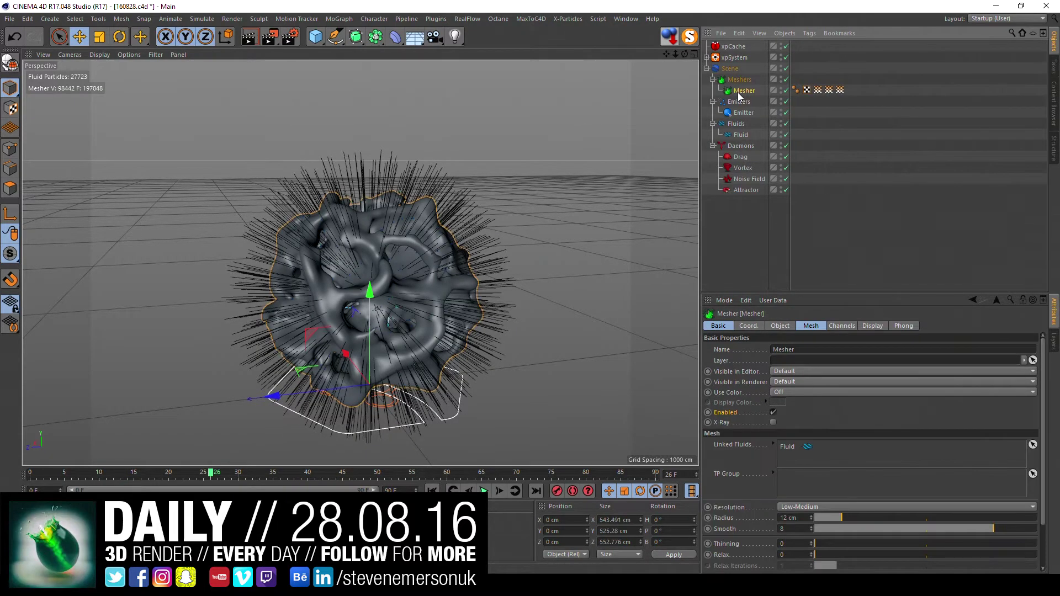
Step: Make the Mesher an editable polygon object (about 543 × 525 × 553 cm), undoing stray copies
click(737, 91)
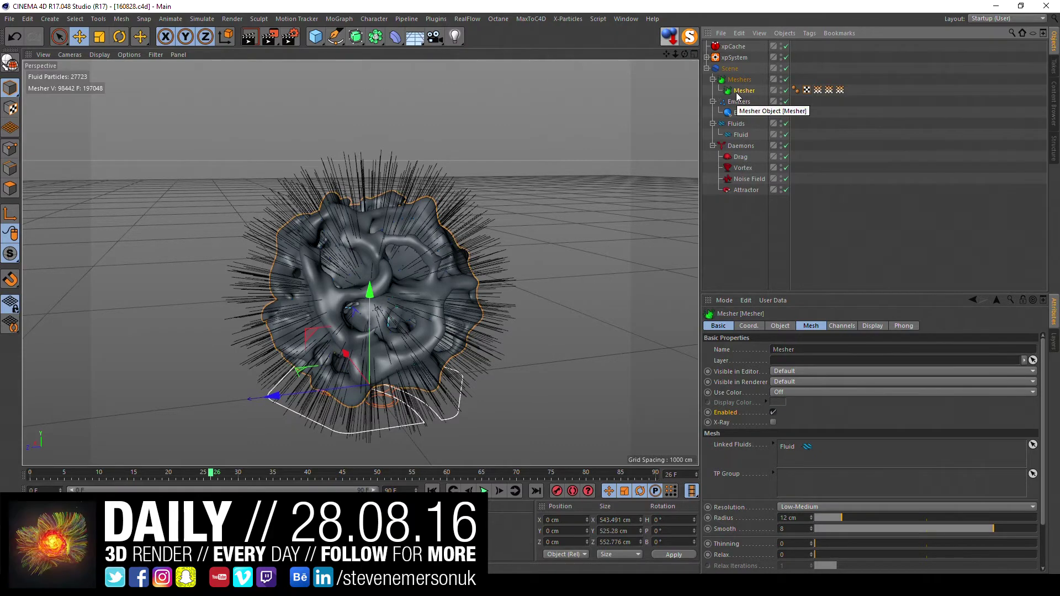
key(c)
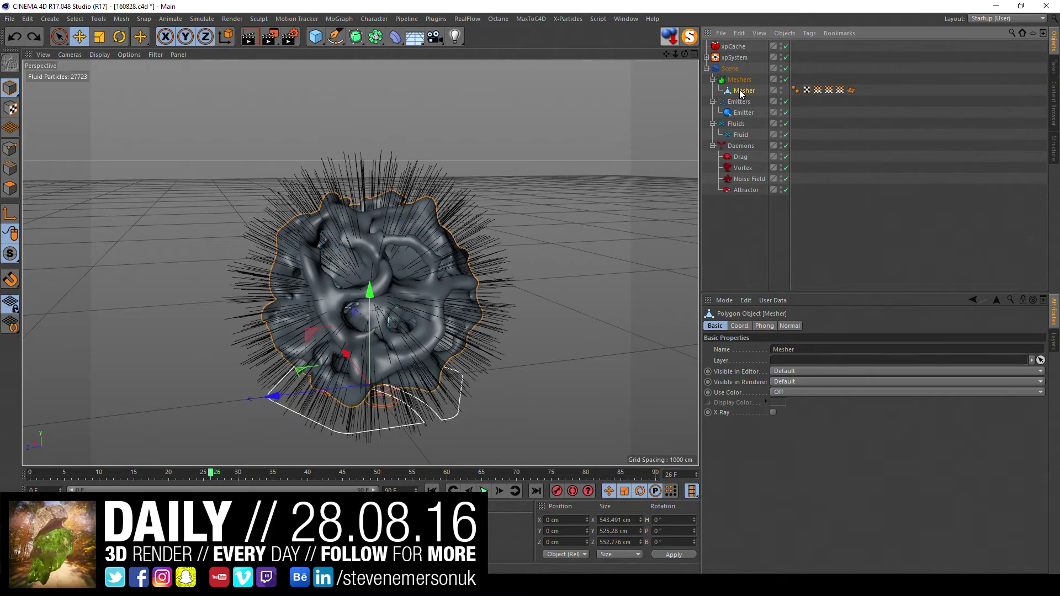
key(ctrl+z)
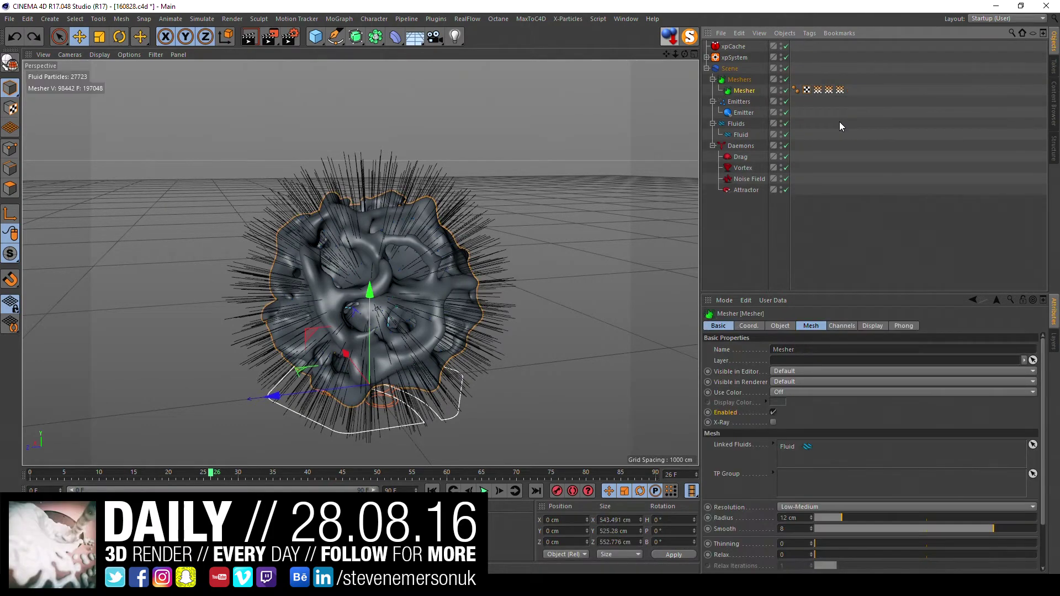
ctrl+drag(746, 96, 734, 49)
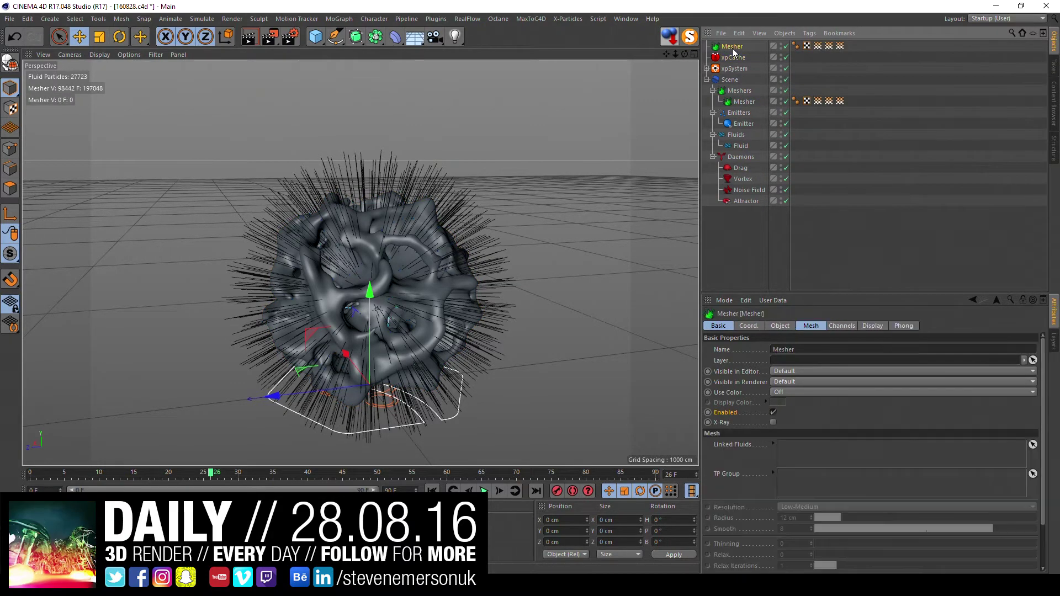
key(Delete)
click(740, 91)
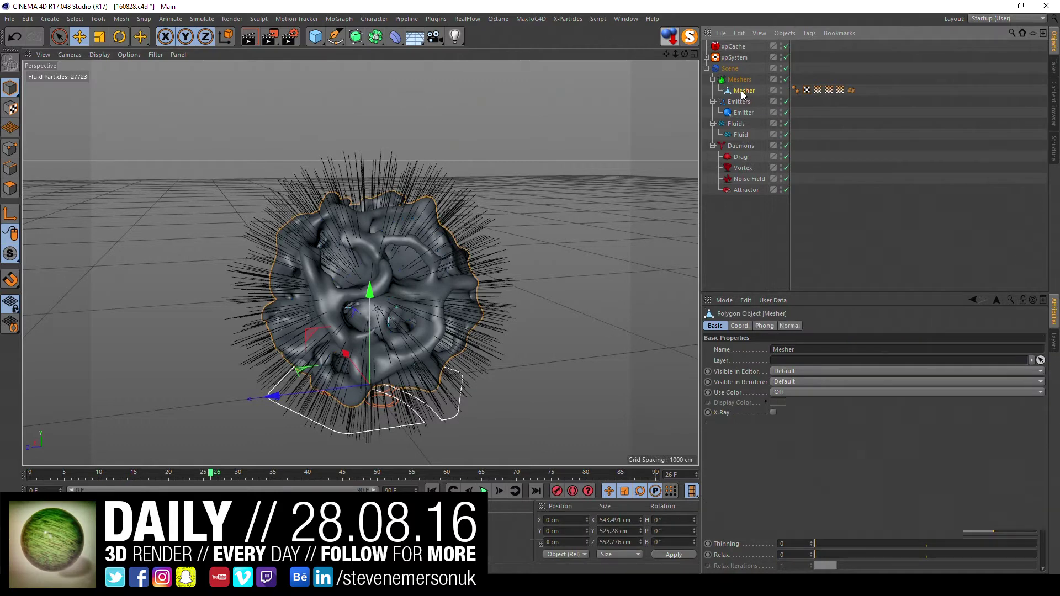
mouse_move(738, 93)
ctrl+mouse_down()
mouse_move(733, 73)
mouse_move(749, 102)
ctrl+mouse_up()
key(ctrl+z)
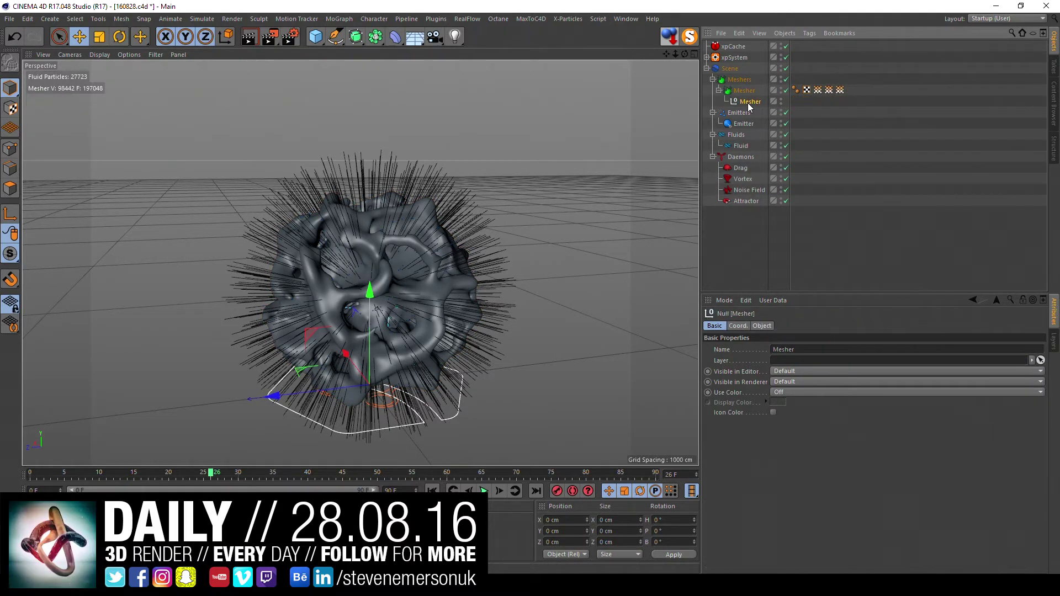
key(ctrl+z)
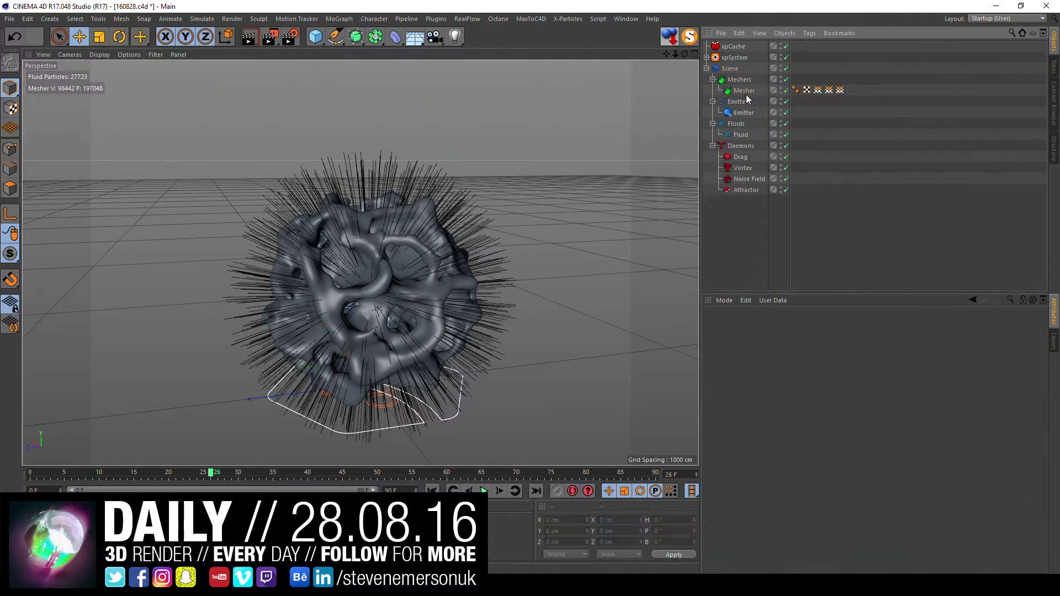
key(c)
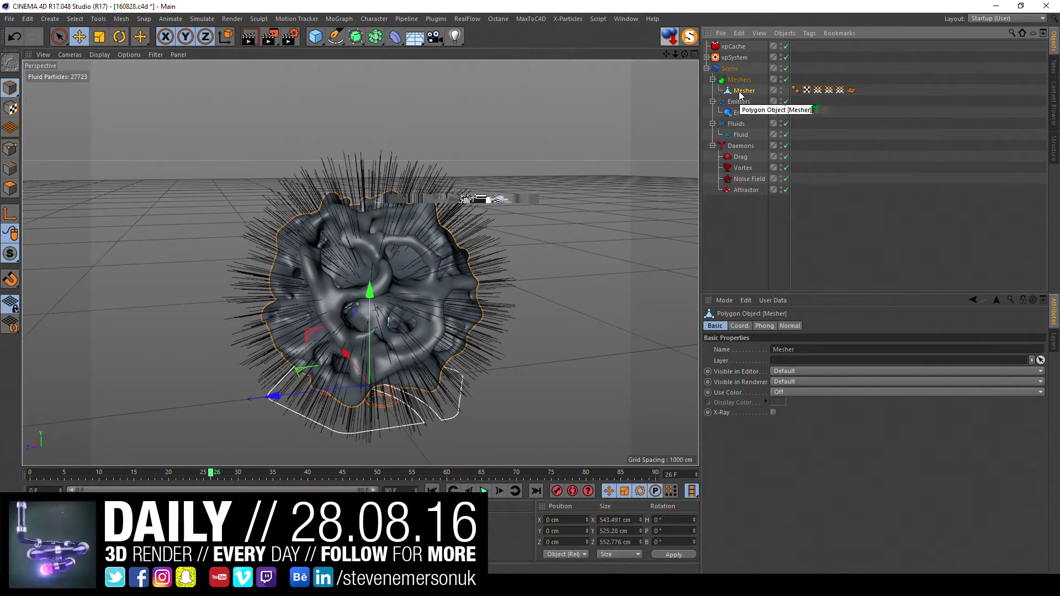
Step: Set the Mesher as the xpEmitter's source object
click(708, 57)
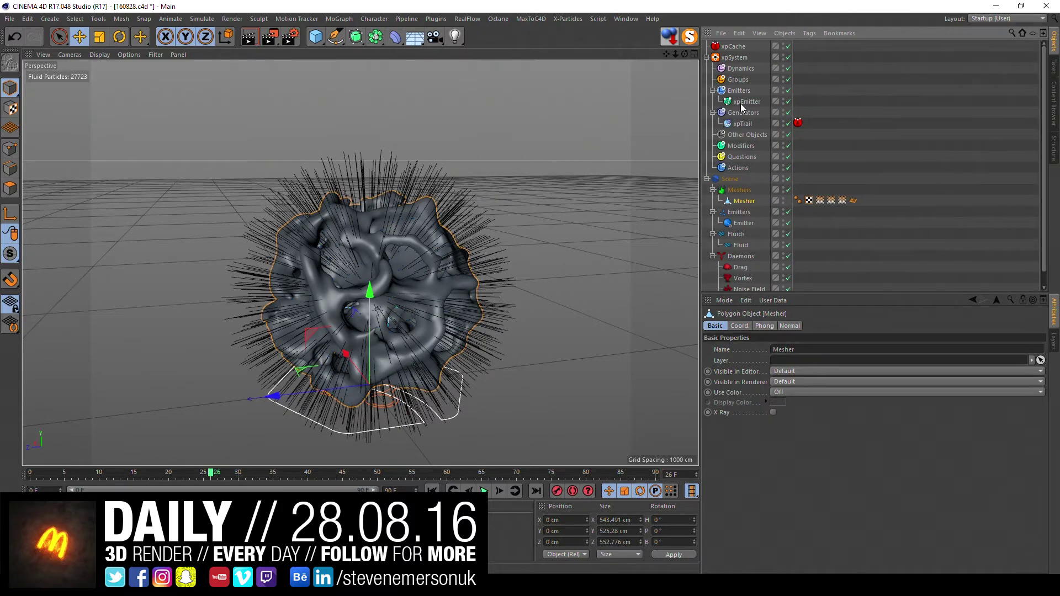
click(745, 102)
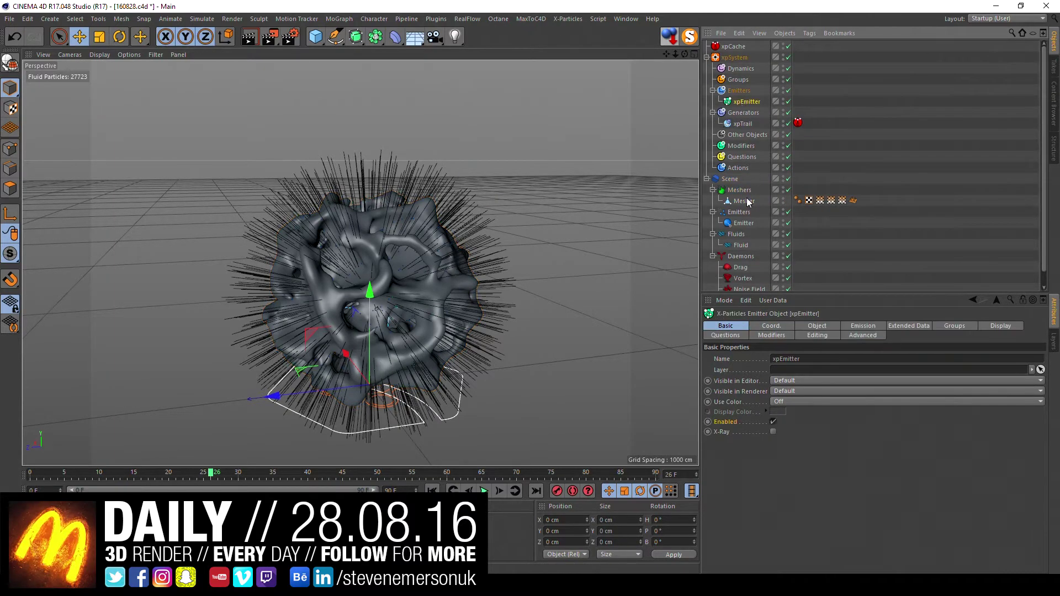
drag(743, 206, 793, 365)
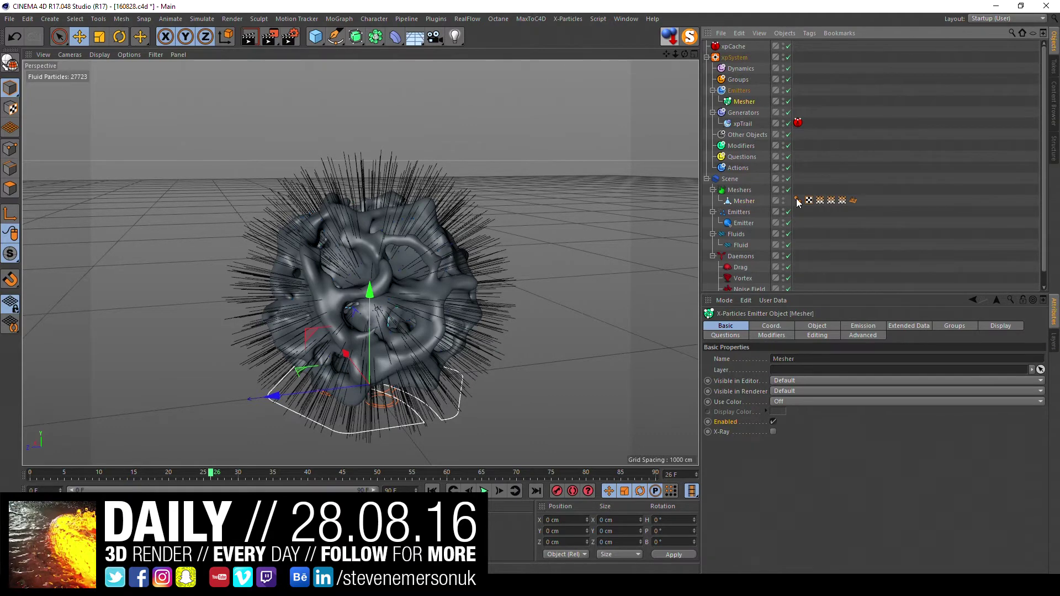
click(825, 140)
click(744, 102)
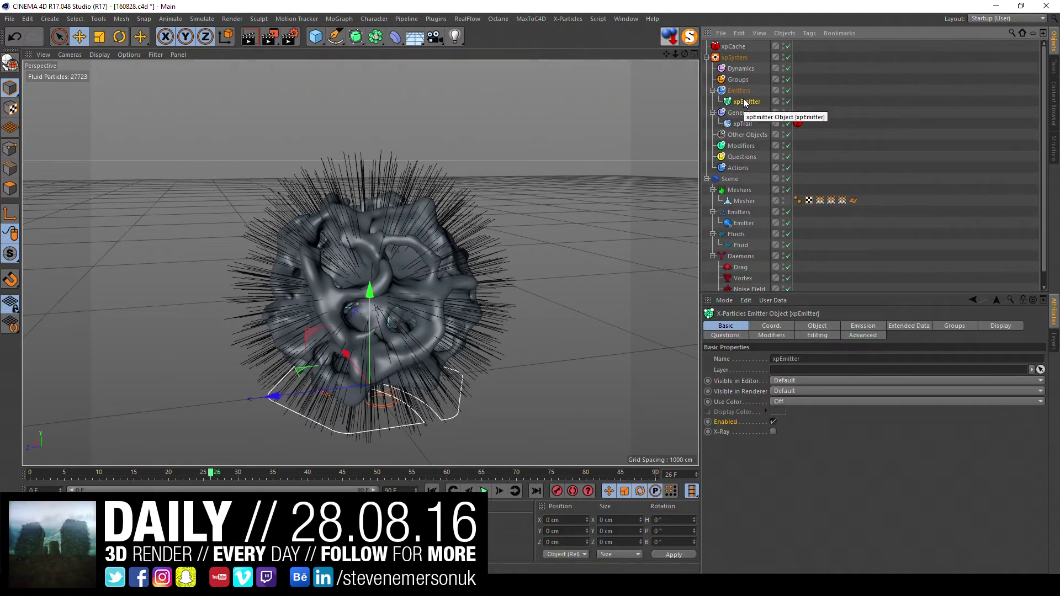
click(817, 325)
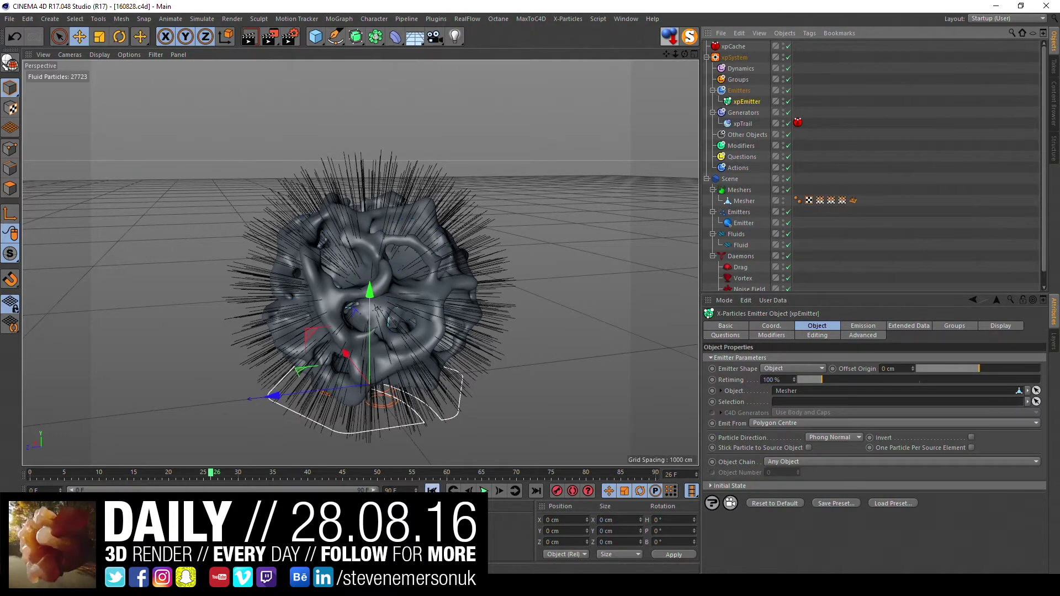
Step: Preview the animation, link xpEmitter as xpTrail's emitter, and save the scene
key(shift+f)
key(F8)
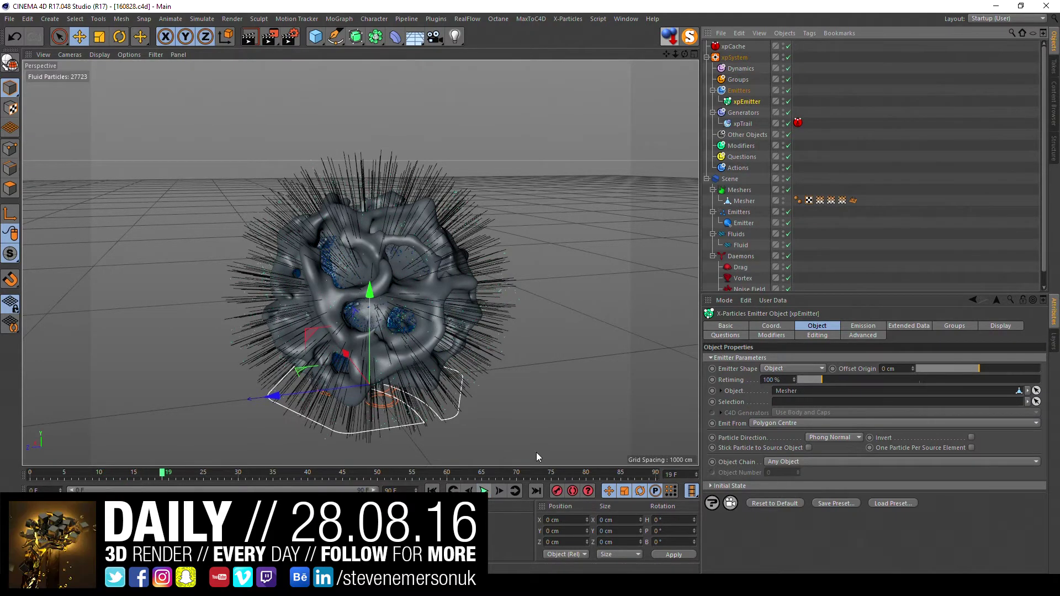
click(745, 124)
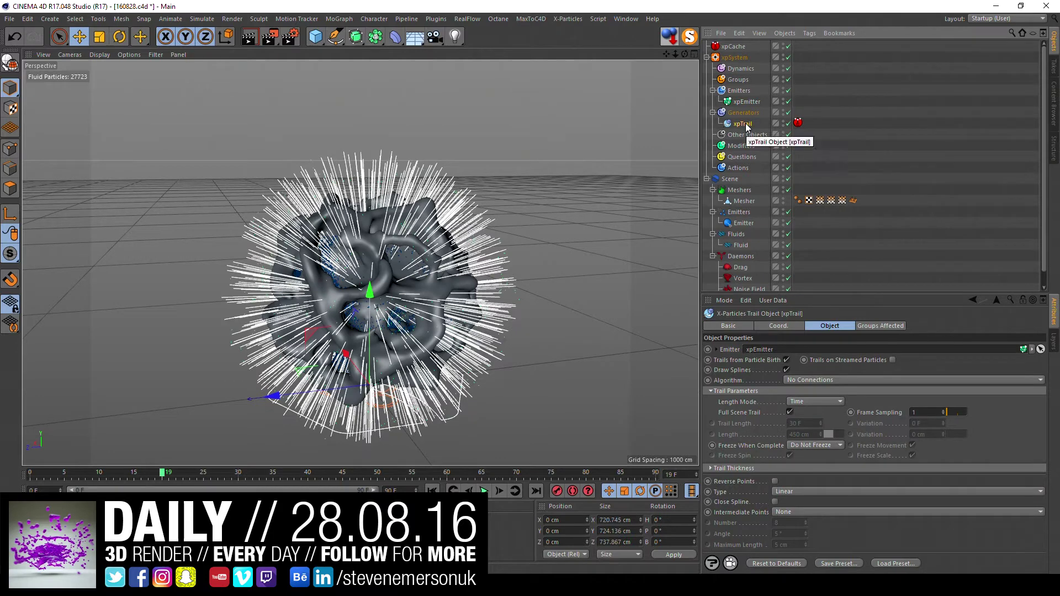
drag(746, 101, 776, 354)
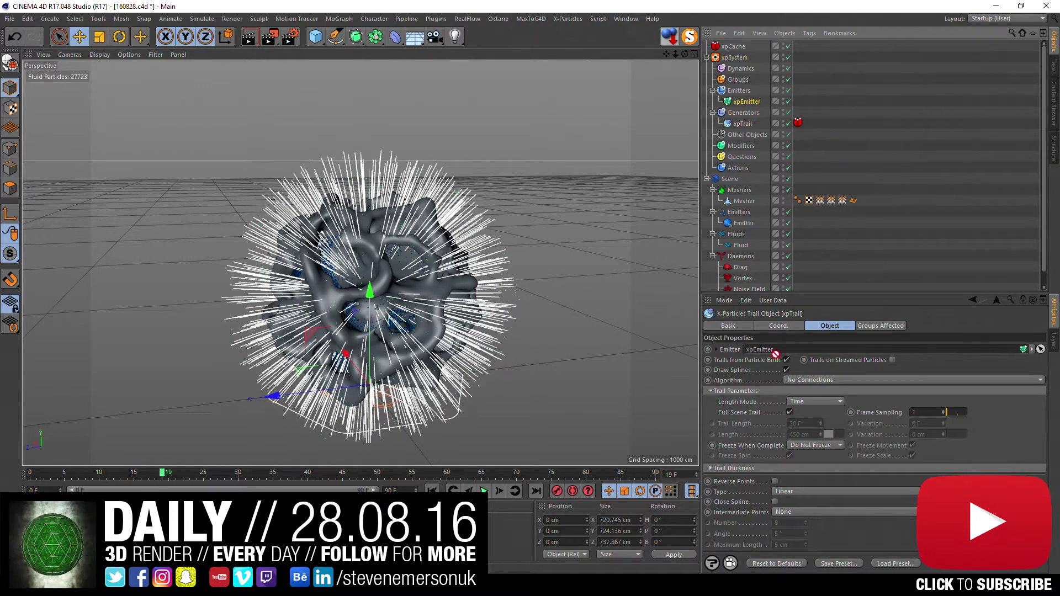
key(ctrl+s)
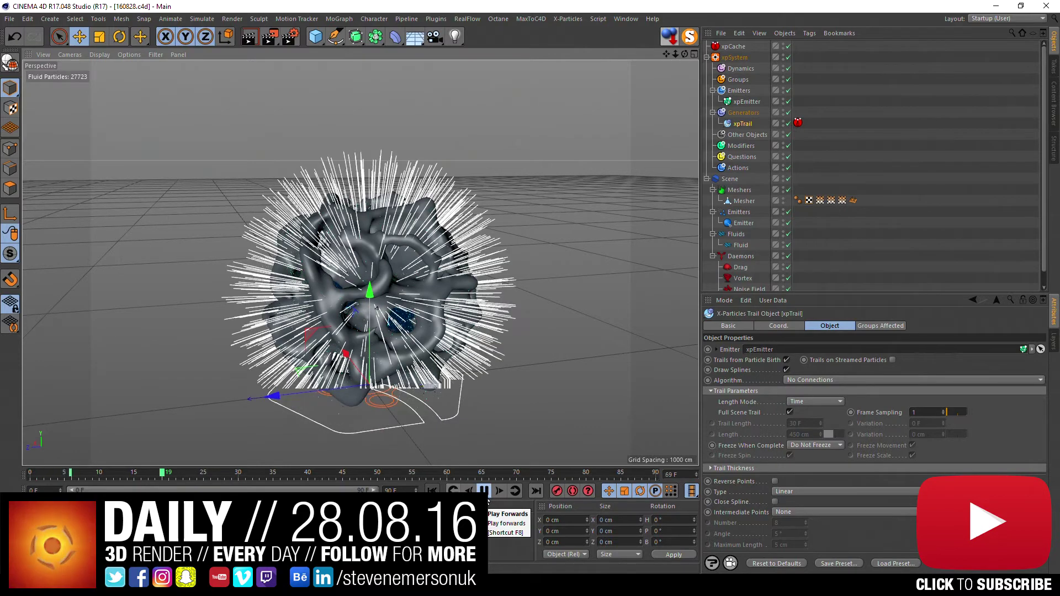
key(shift+f)
click(733, 47)
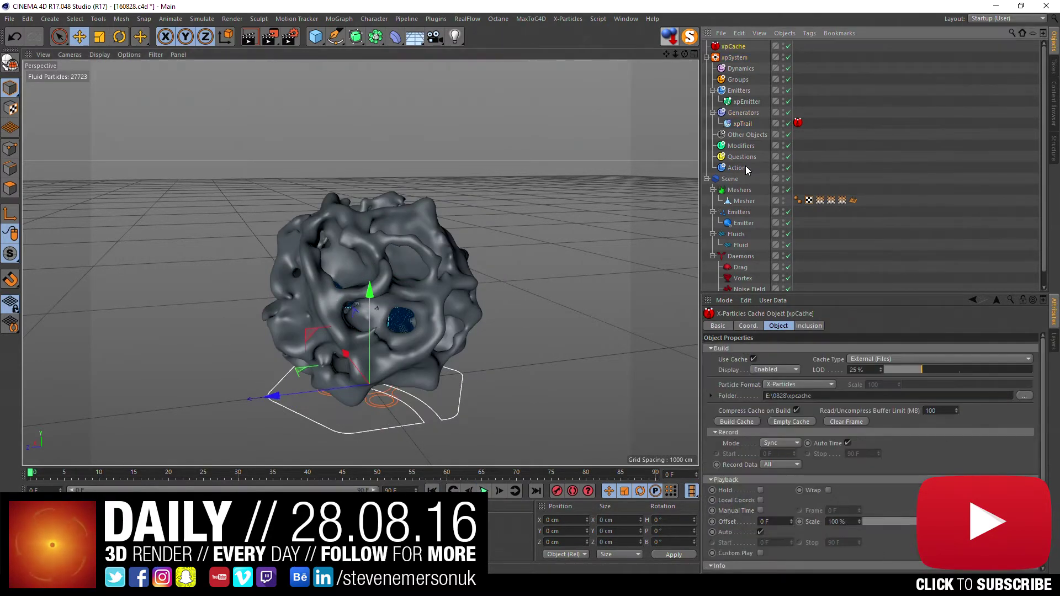
Step: Rebuild the xpCache with Overwrite and scrub the timeline to check the cached trails
click(748, 420)
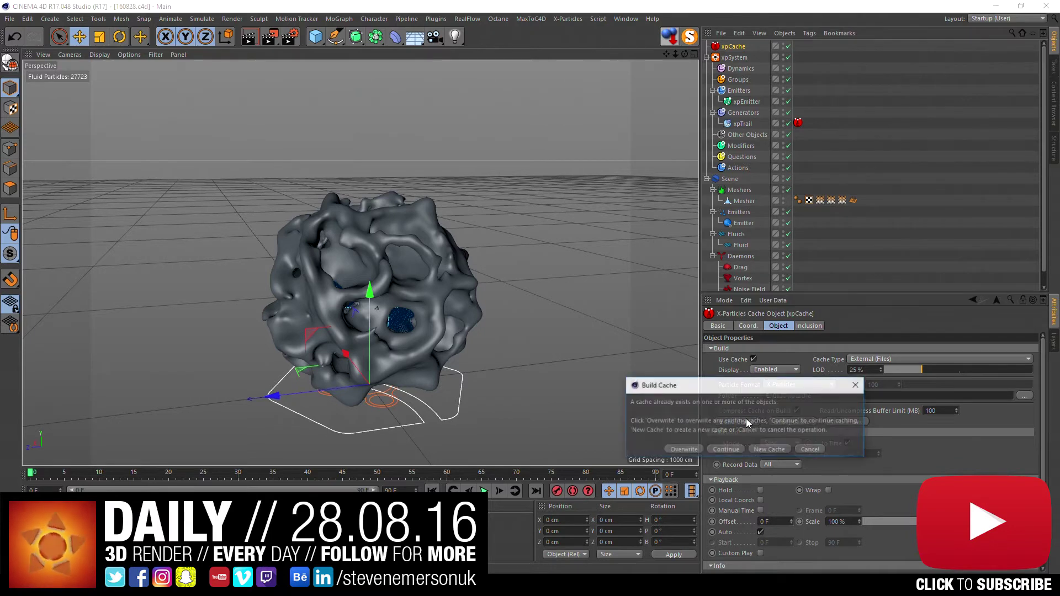
click(685, 450)
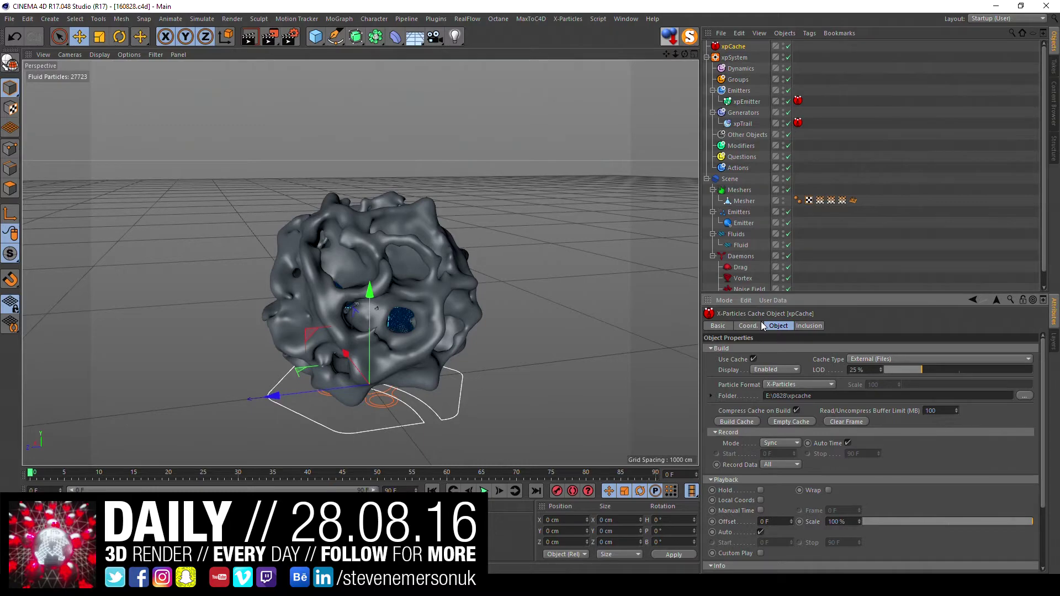
drag(31, 473, 401, 470)
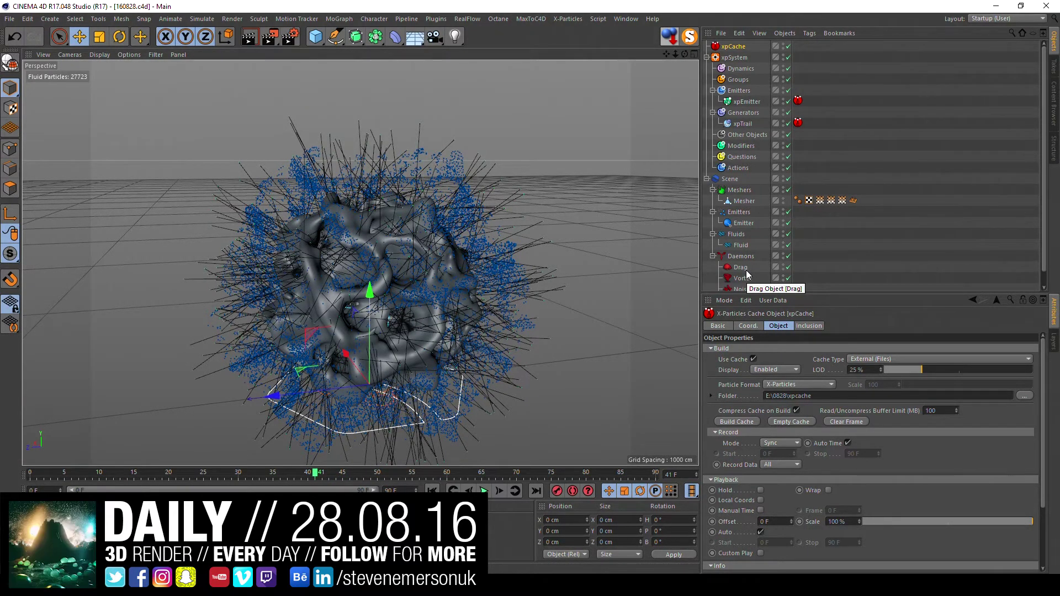
key(ctrl+z)
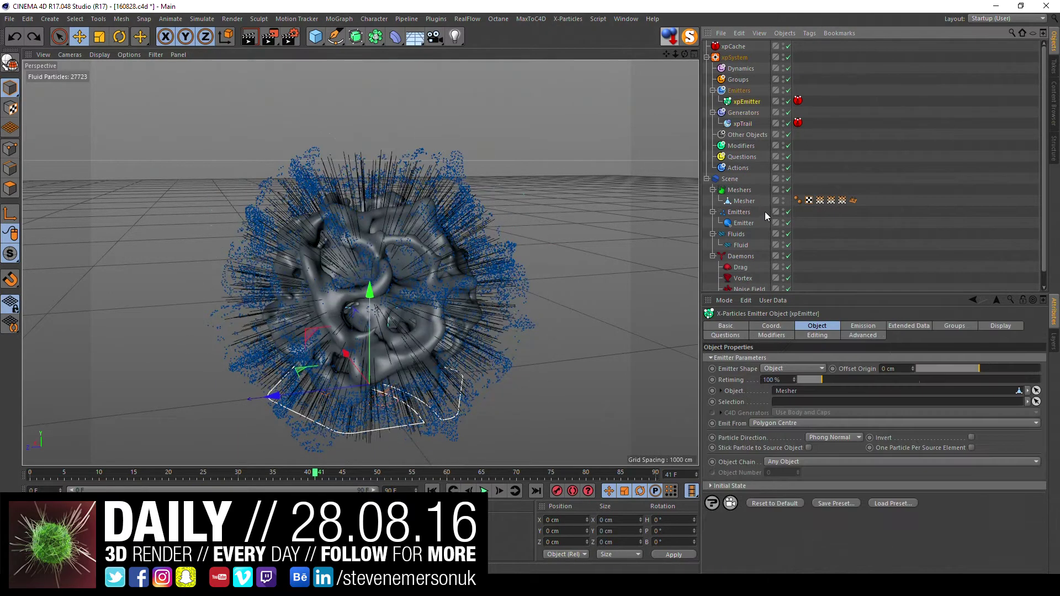
Step: Undo the recent edits and bake the Mesher into an editable polygon object
key(ctrl+z)
key(ctrl+z)
key(ctrl+z)
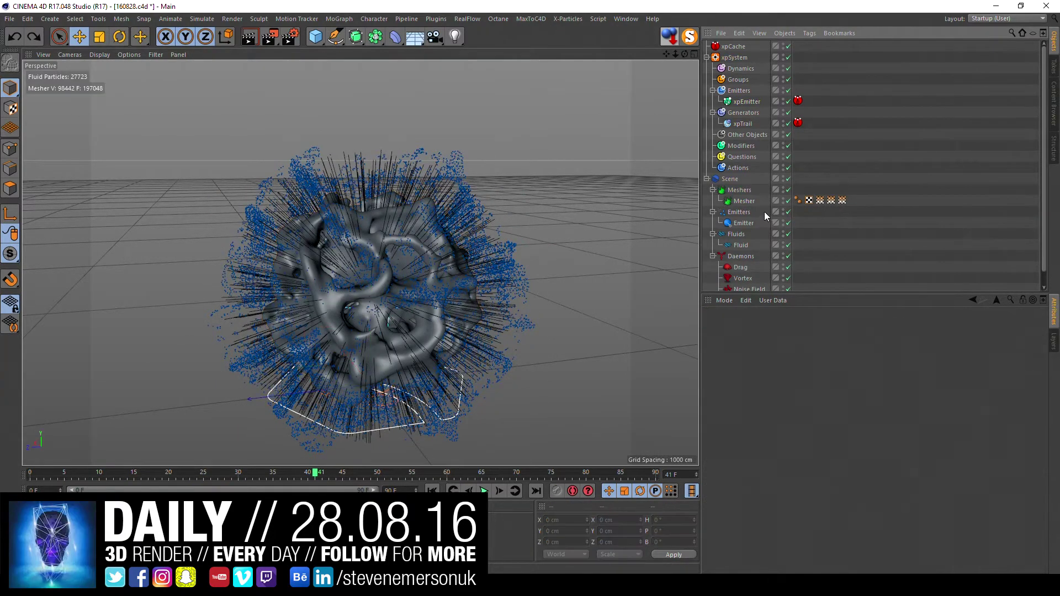
key(ctrl+shift+z)
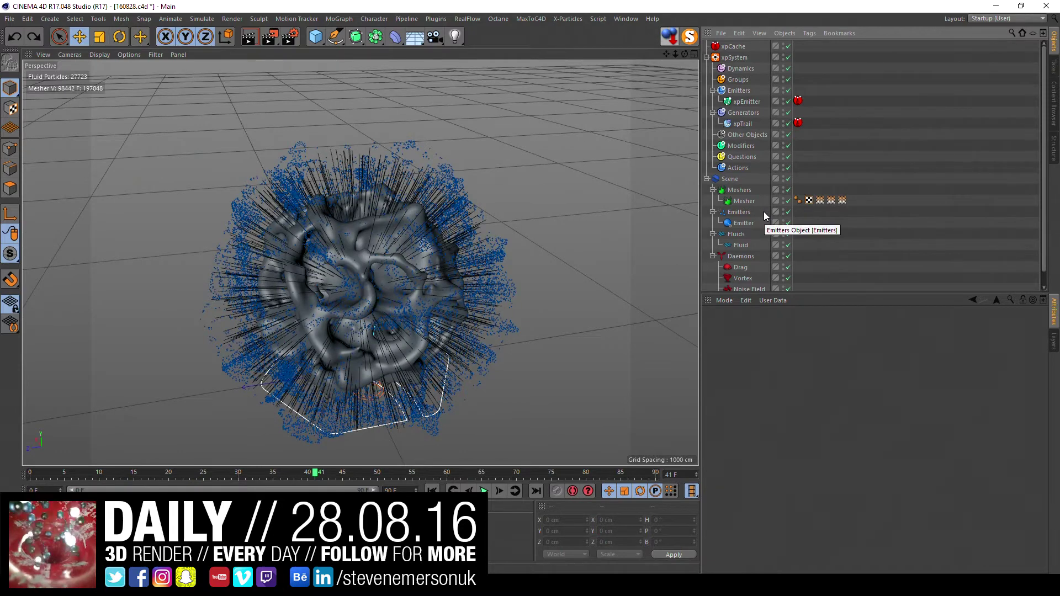
click(747, 201)
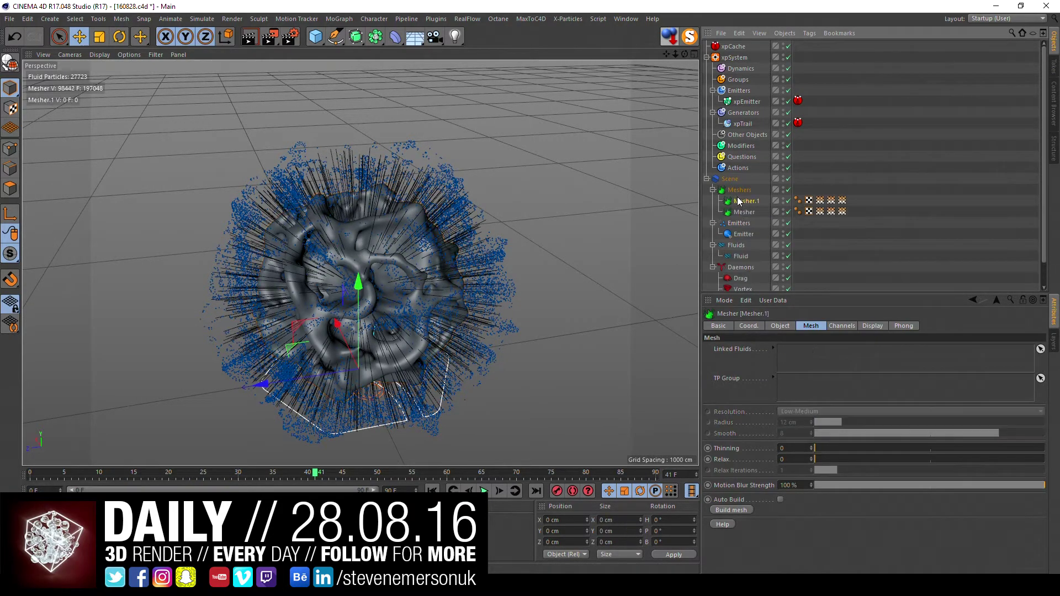
key(c)
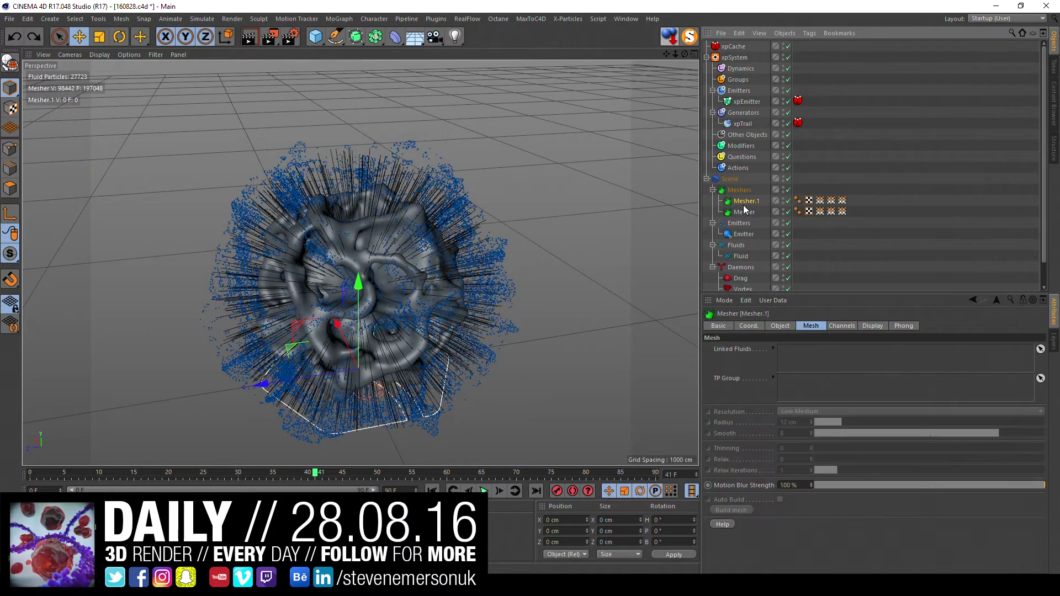
Step: Move the polygon Mesher out of the Meshers group and cache the RealFlow simulation
click(743, 211)
drag(744, 212, 733, 187)
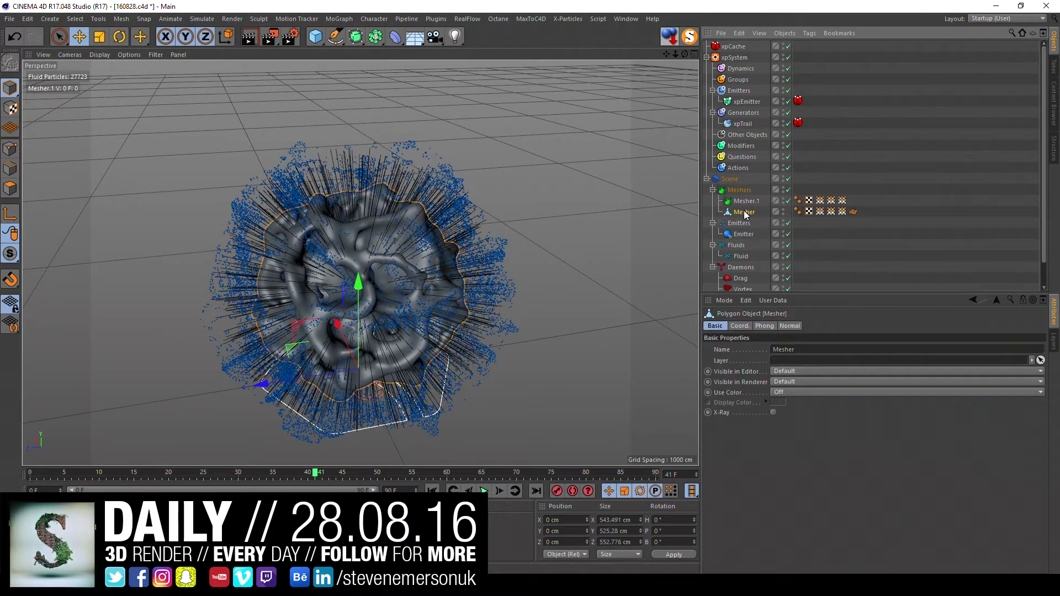
click(730, 191)
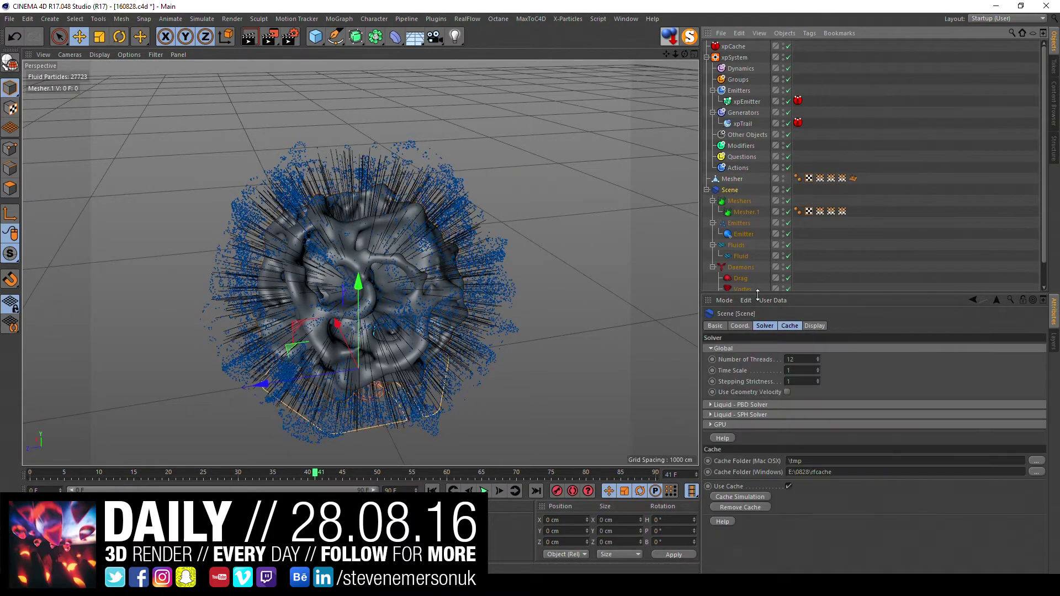
click(723, 497)
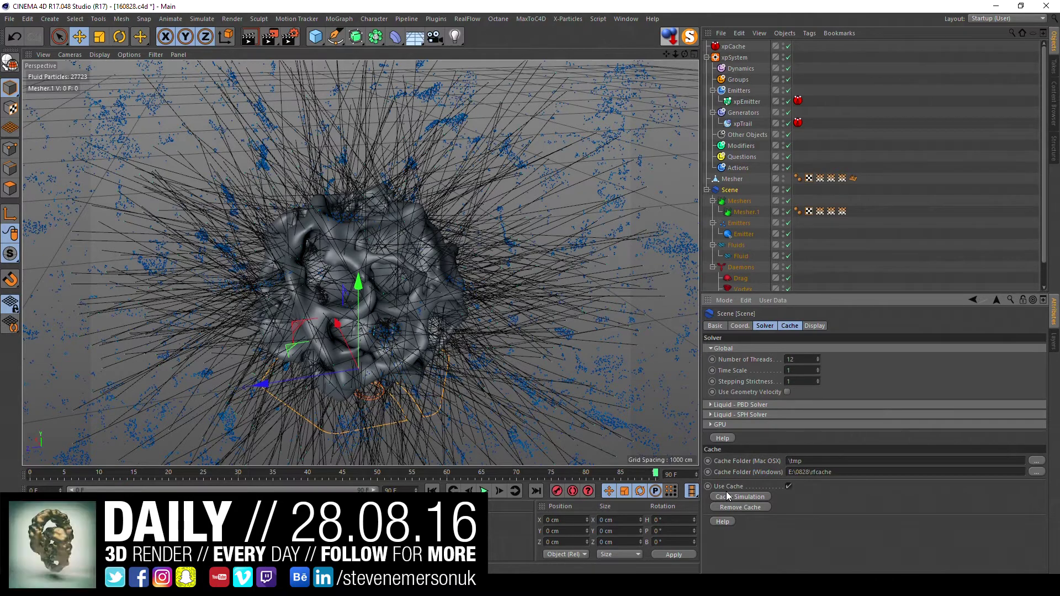
Step: Add the Fluid to Mesher.1's Linked Fluids and re-cache the RealFlow Scene simulation
drag(101, 474, 303, 455)
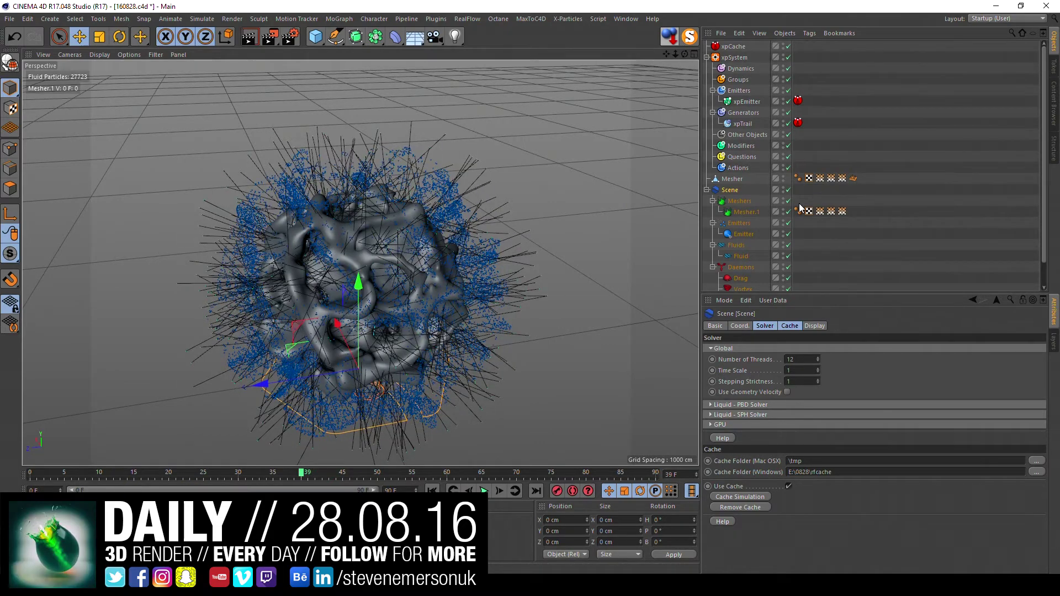
click(752, 211)
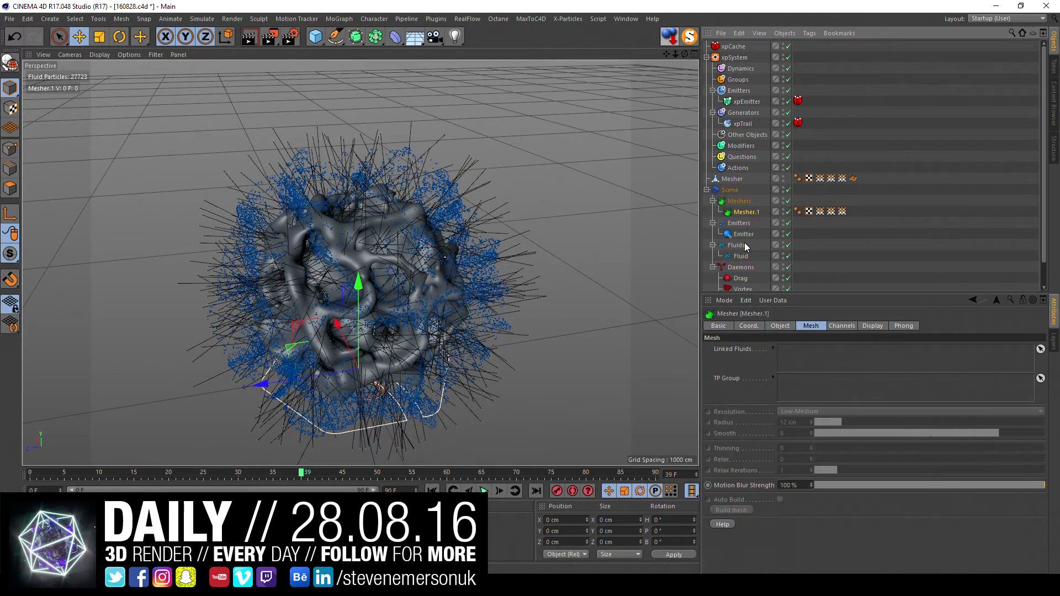
drag(744, 255, 807, 357)
click(737, 191)
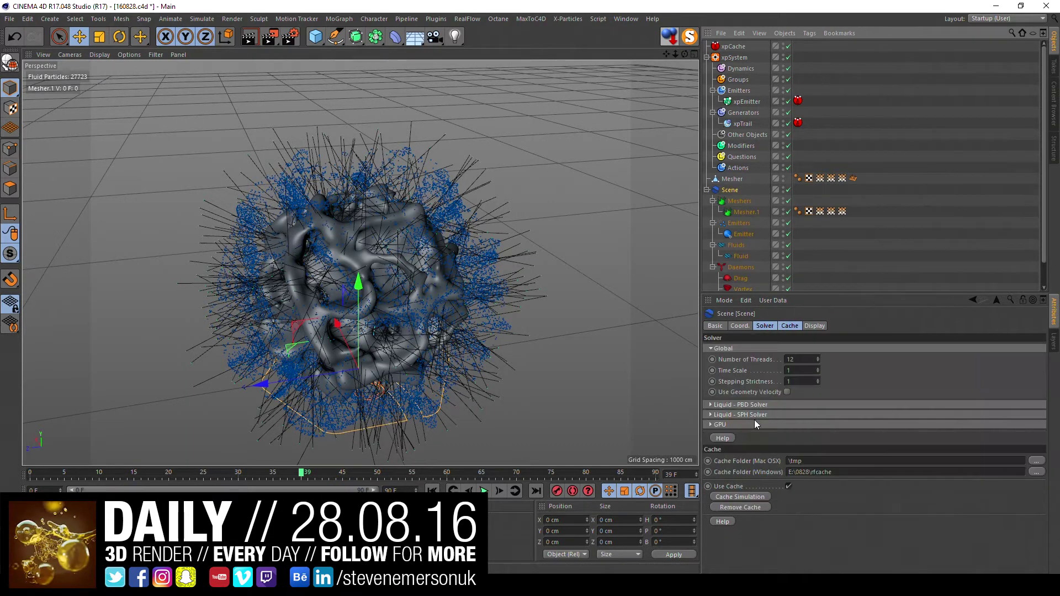
click(736, 496)
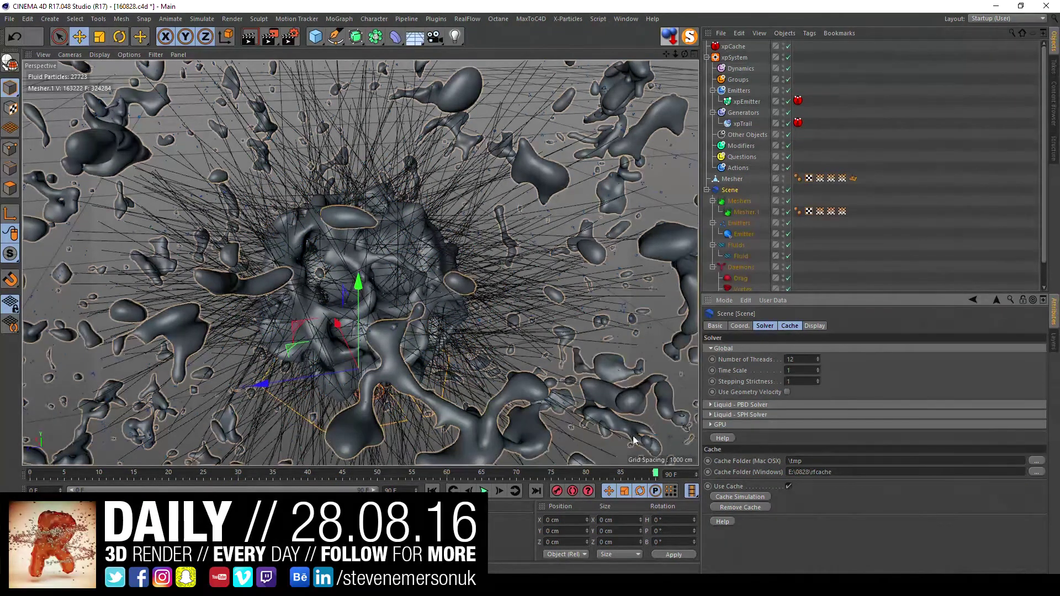
Step: Scrub back to frame 43 and select xpTrail to show its settings
mouse_move(656, 473)
mouse_down()
mouse_move(161, 473)
mouse_move(390, 479)
mouse_move(330, 478)
mouse_up()
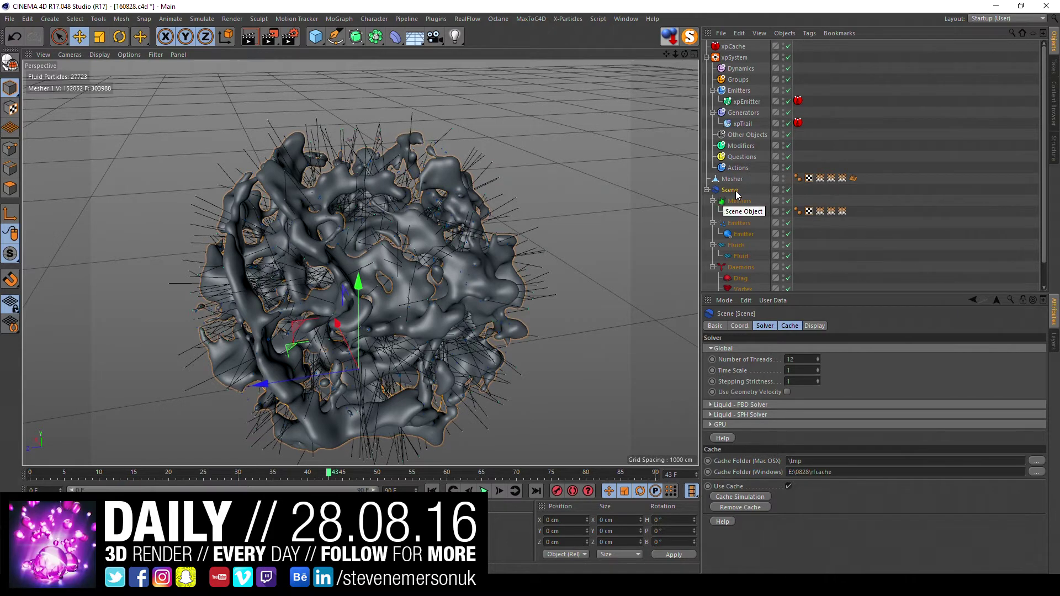
click(743, 125)
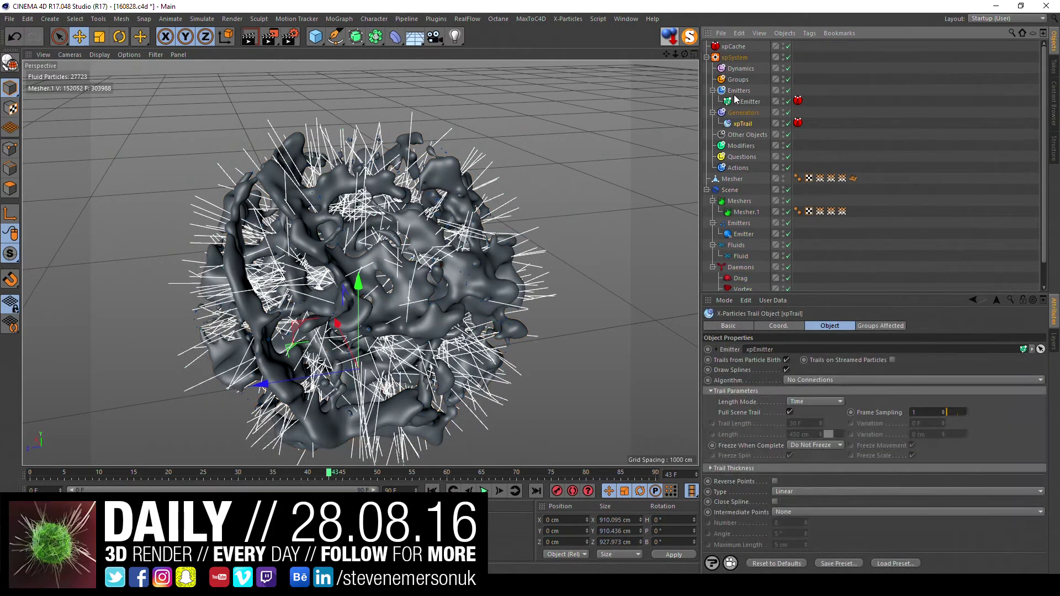
Step: Add an Octane Object Tag to xpTrail and save the scene
right_click(743, 122)
mouse_move(780, 86)
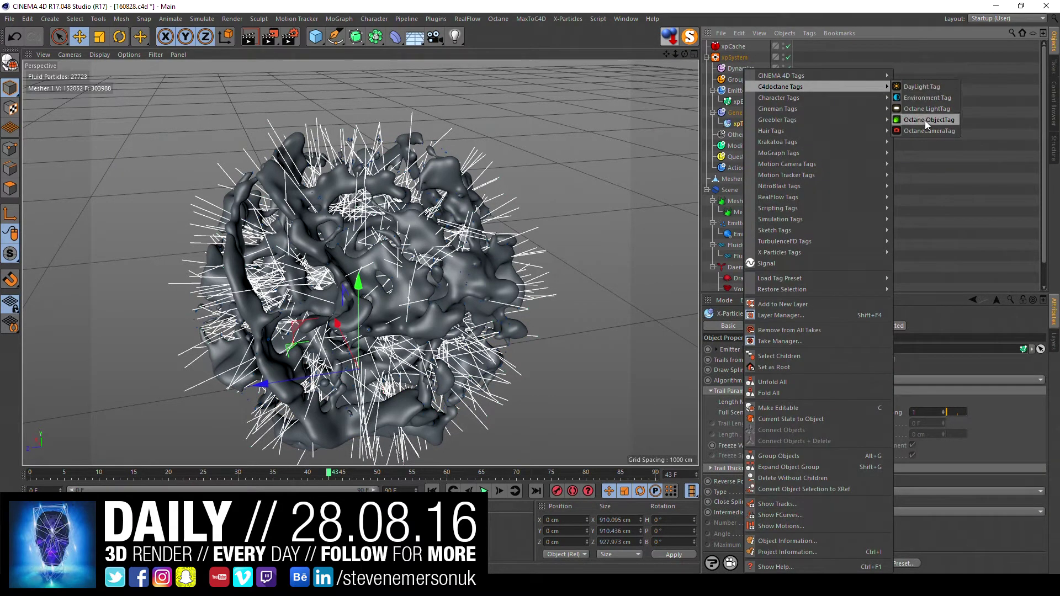
click(925, 121)
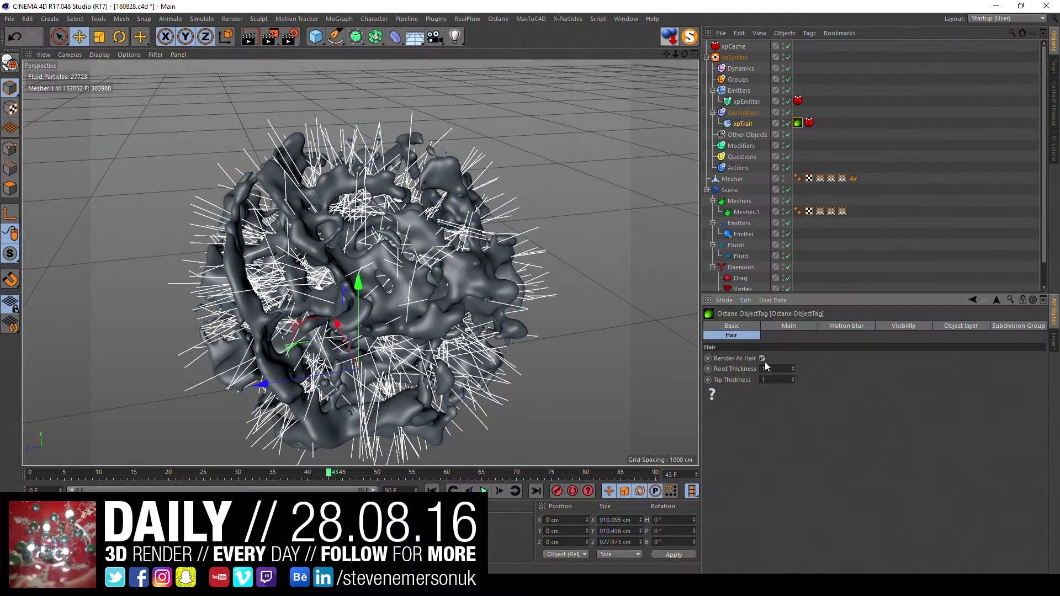
key(ctrl+s)
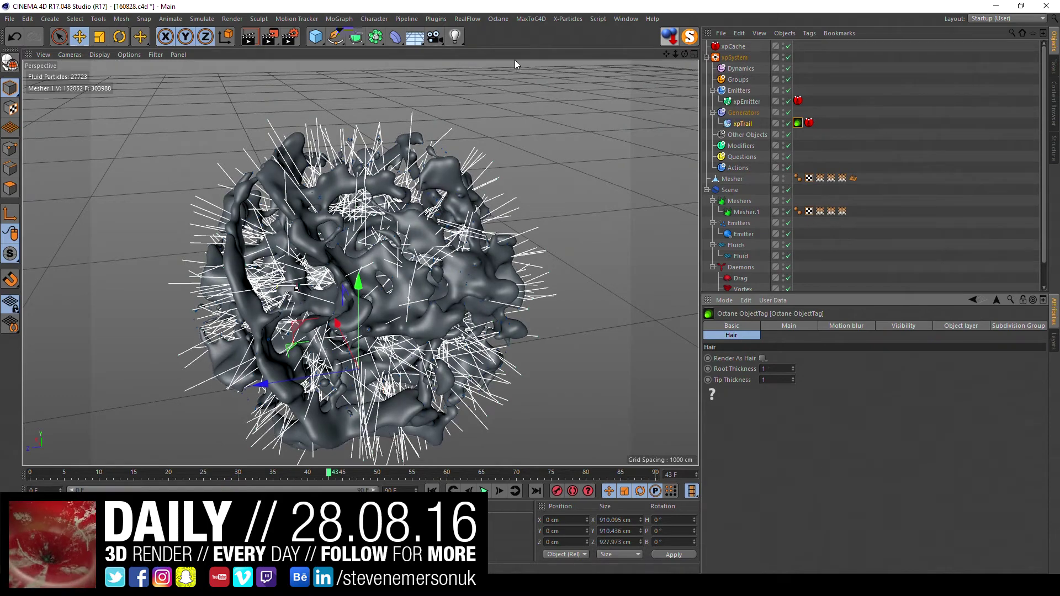
Step: Open the Octane Live Viewer and dock it left of the viewport
click(504, 20)
click(528, 46)
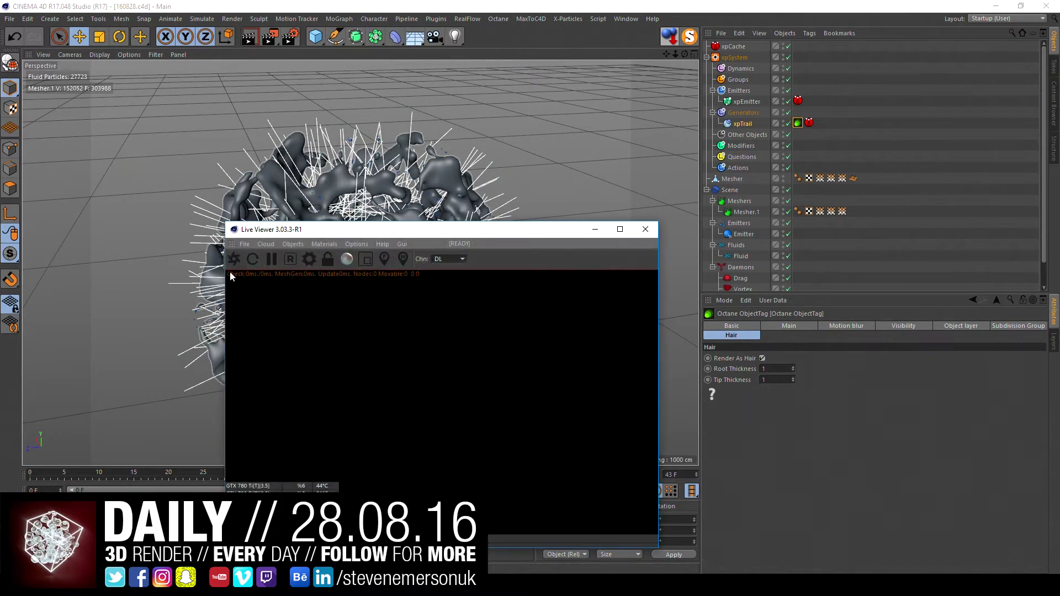
drag(231, 247, 57, 246)
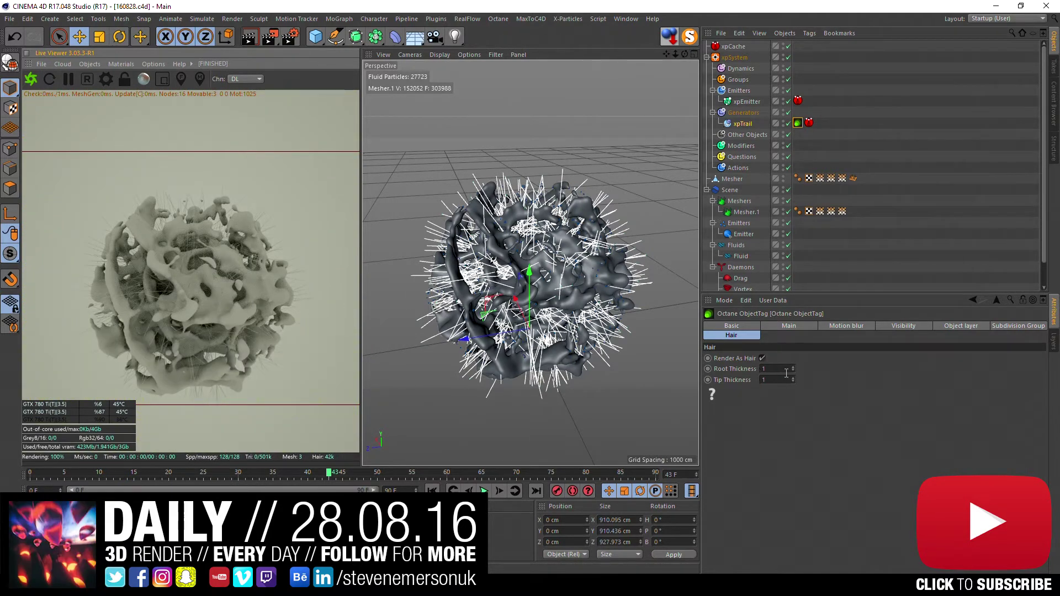
Step: In the xpEmitter's Emission settings, turn on Per-Frame shot emission
click(746, 101)
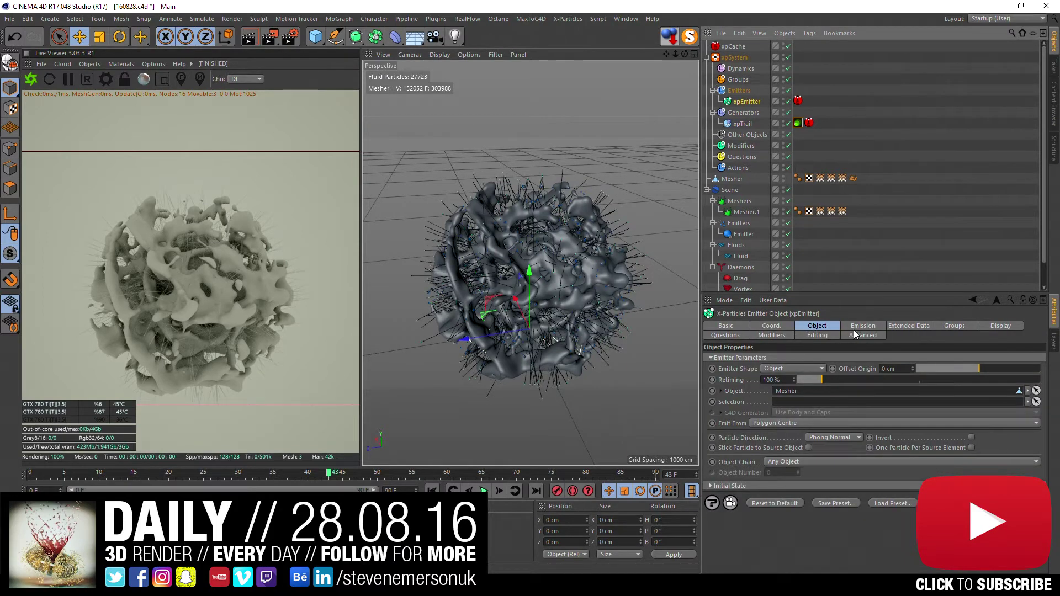
click(853, 329)
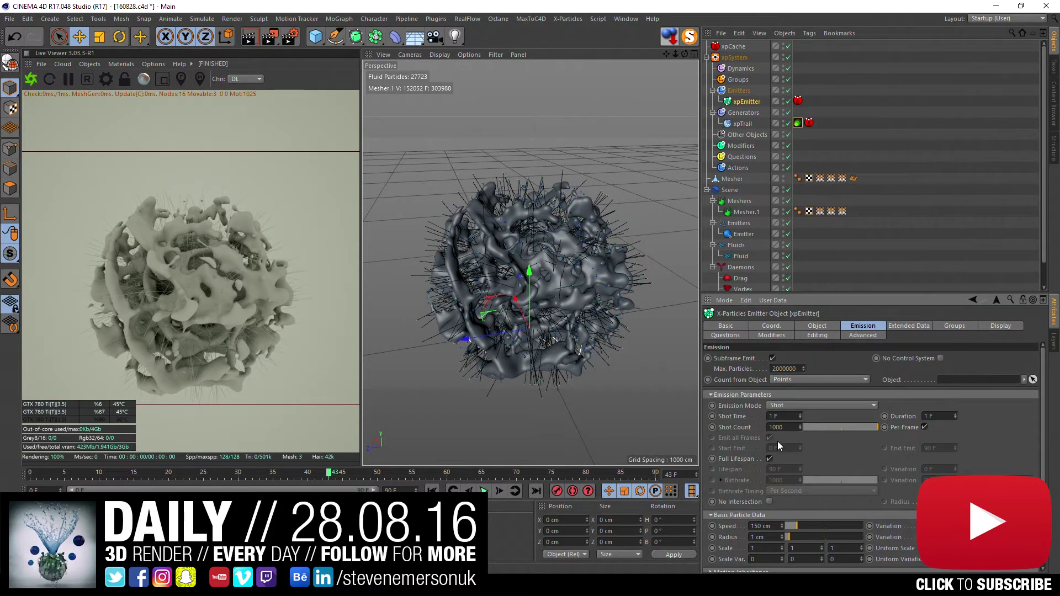
click(792, 429)
text(0)
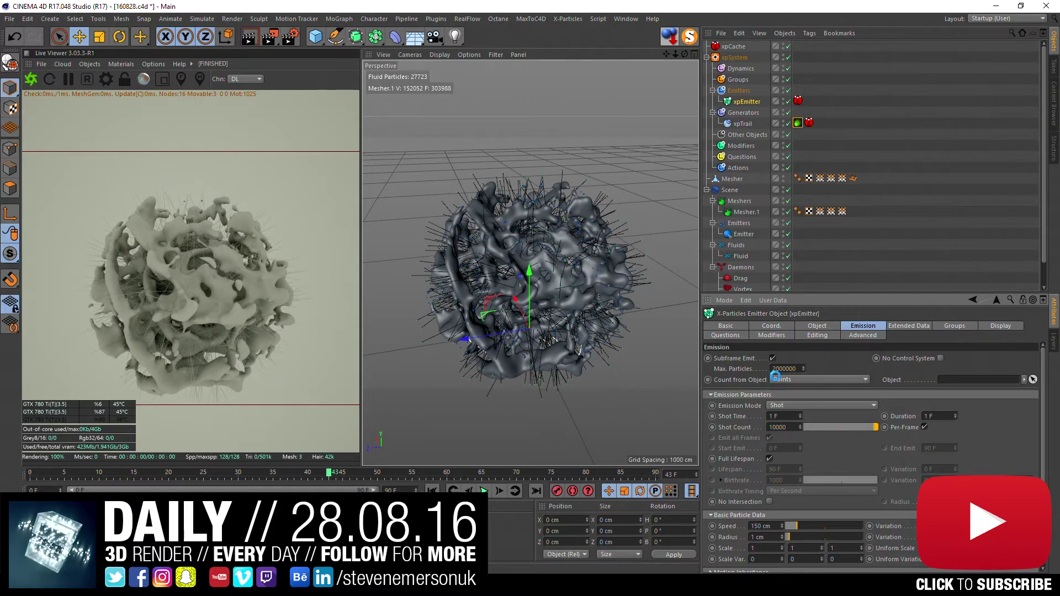
double_click(785, 416)
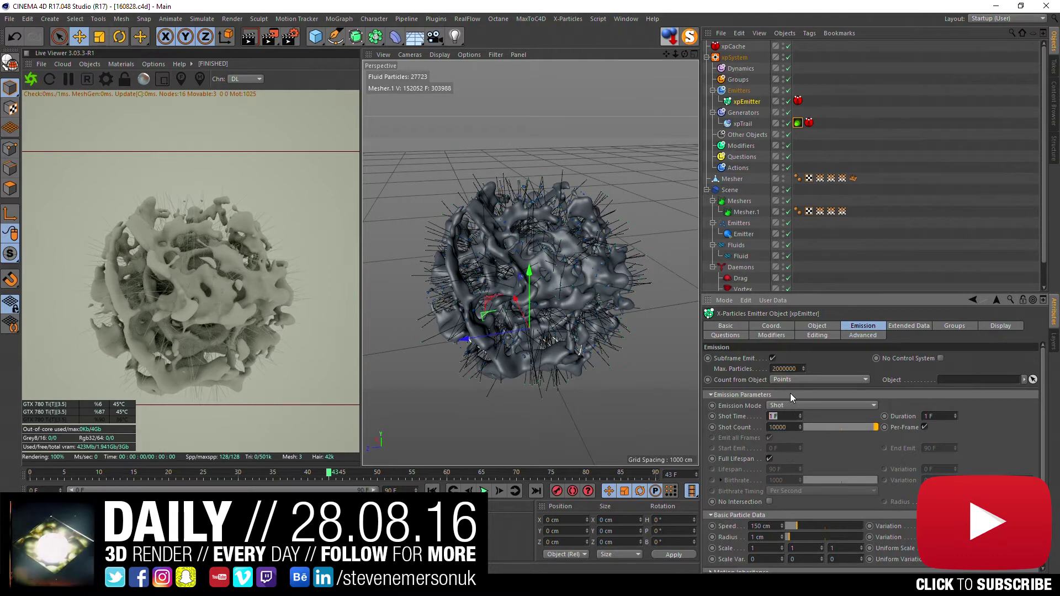
click(771, 456)
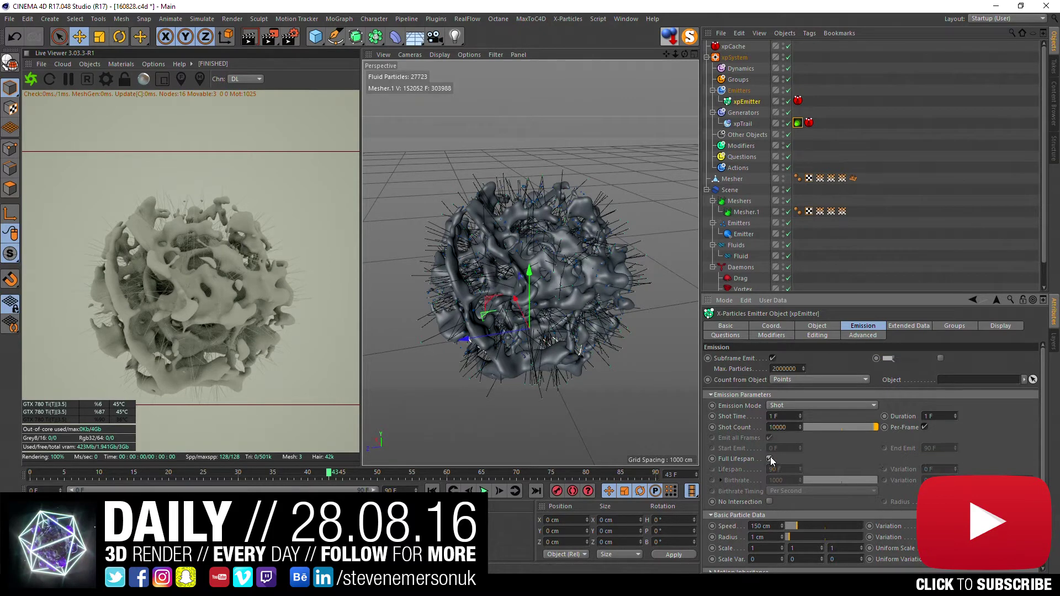
click(924, 428)
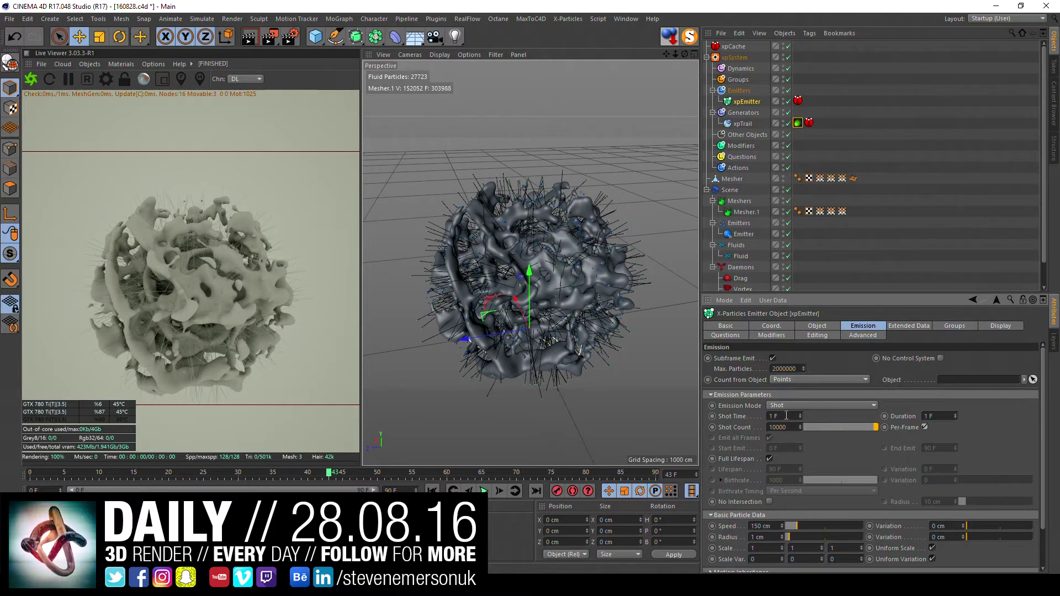
Step: Set the emitter's Shot Time and Duration both to 26 F
drag(786, 415, 723, 415)
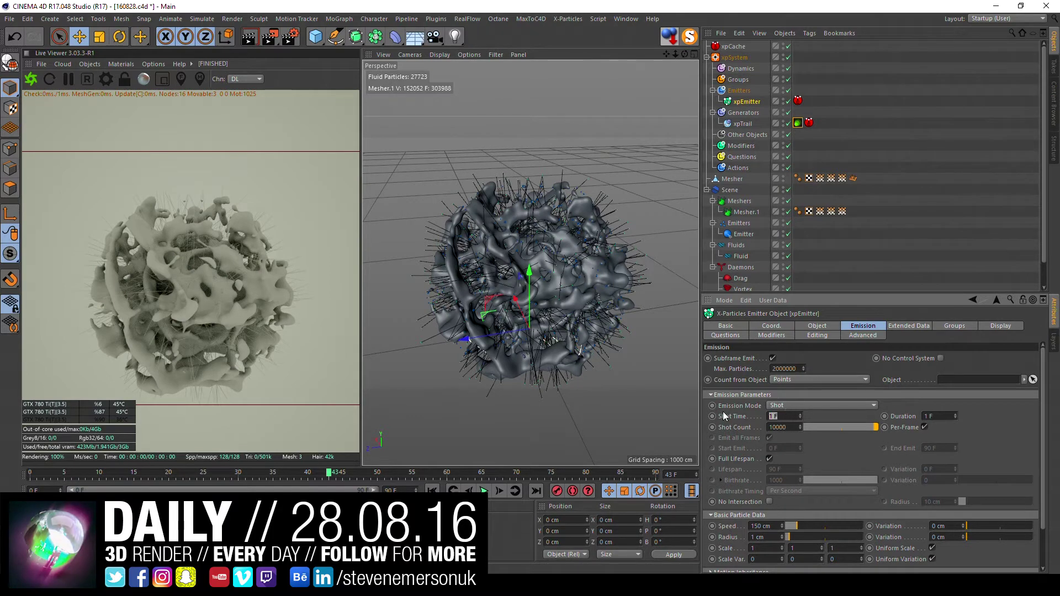
text(26)
key(Return)
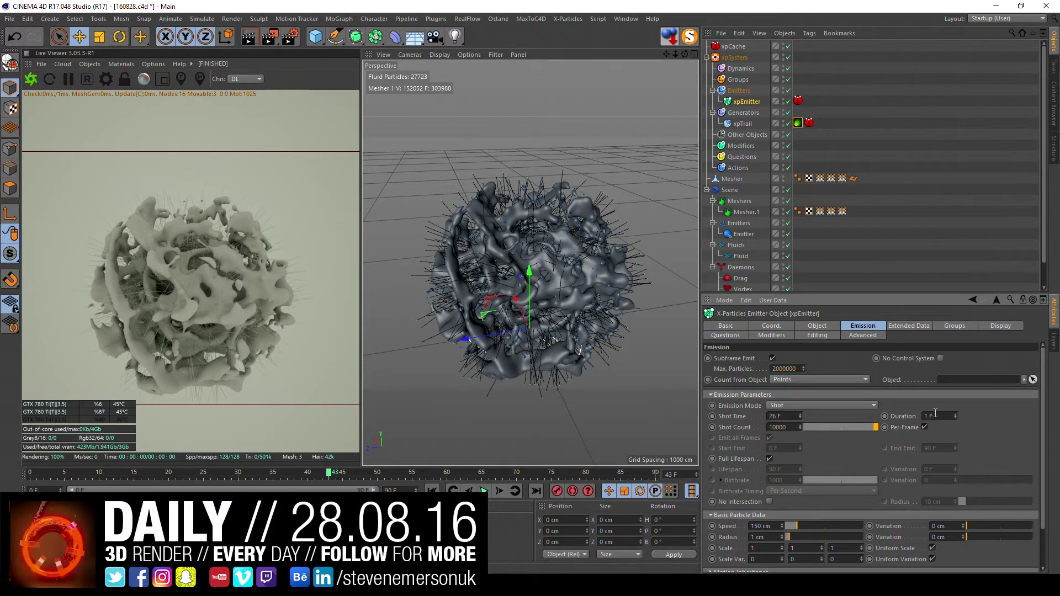
drag(936, 413, 871, 413)
text(26)
key(Return)
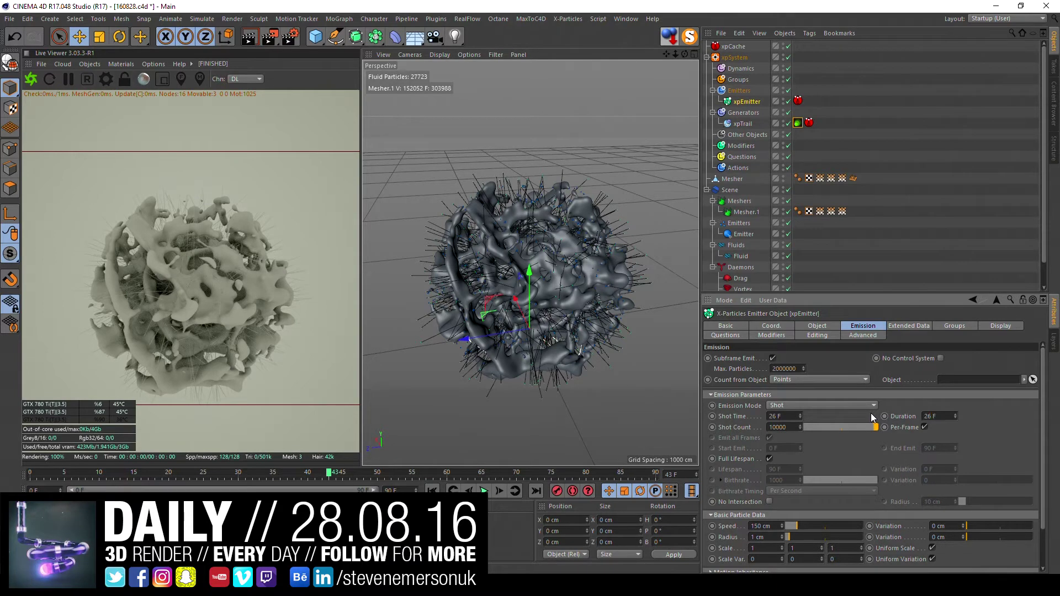
Step: Build the xpCache with Overwrite, cancelling the caching at 78%
click(730, 49)
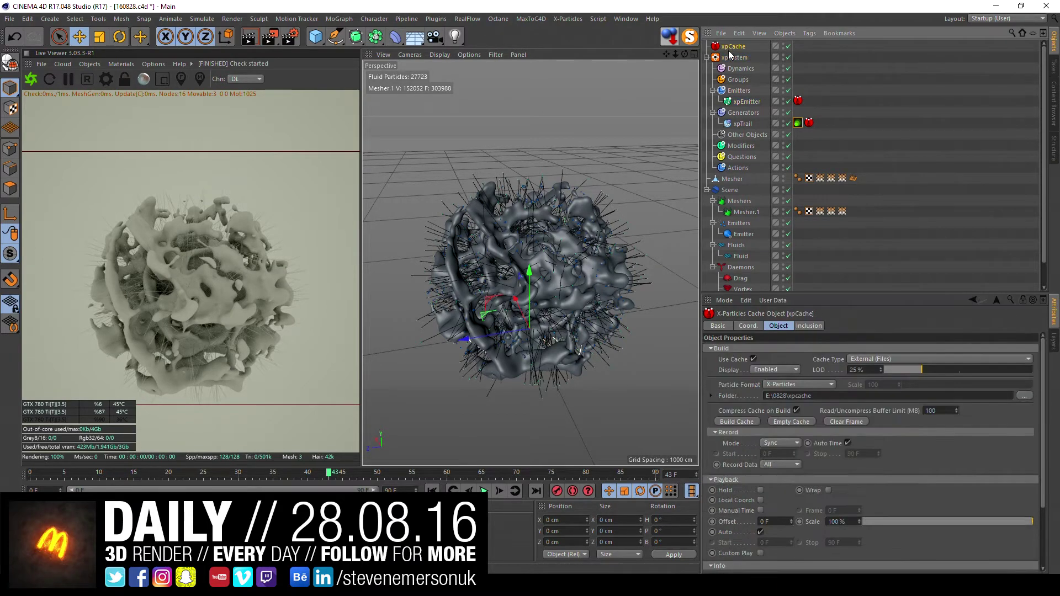
click(737, 422)
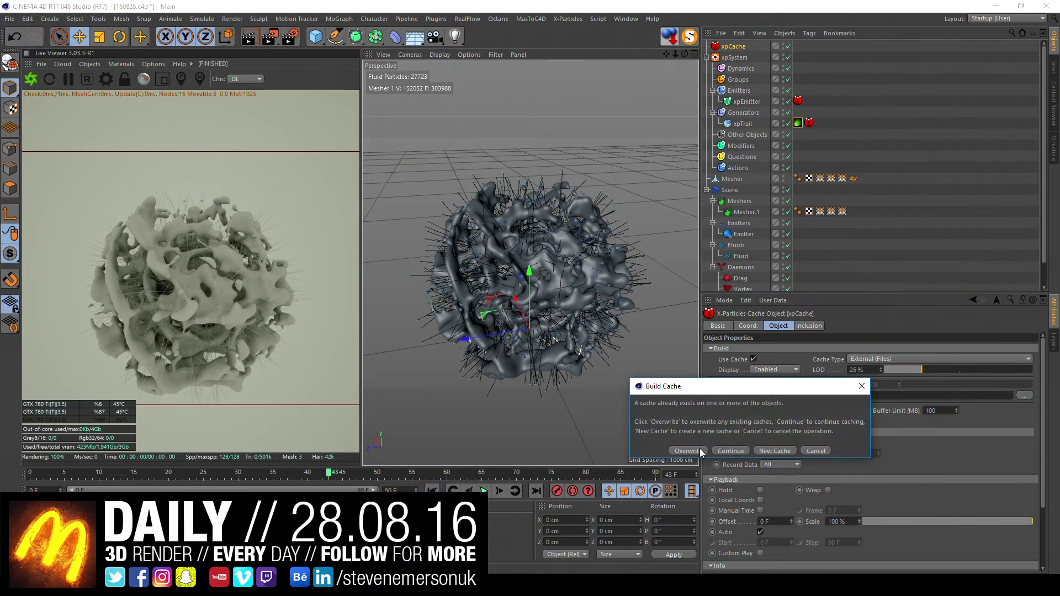
click(687, 451)
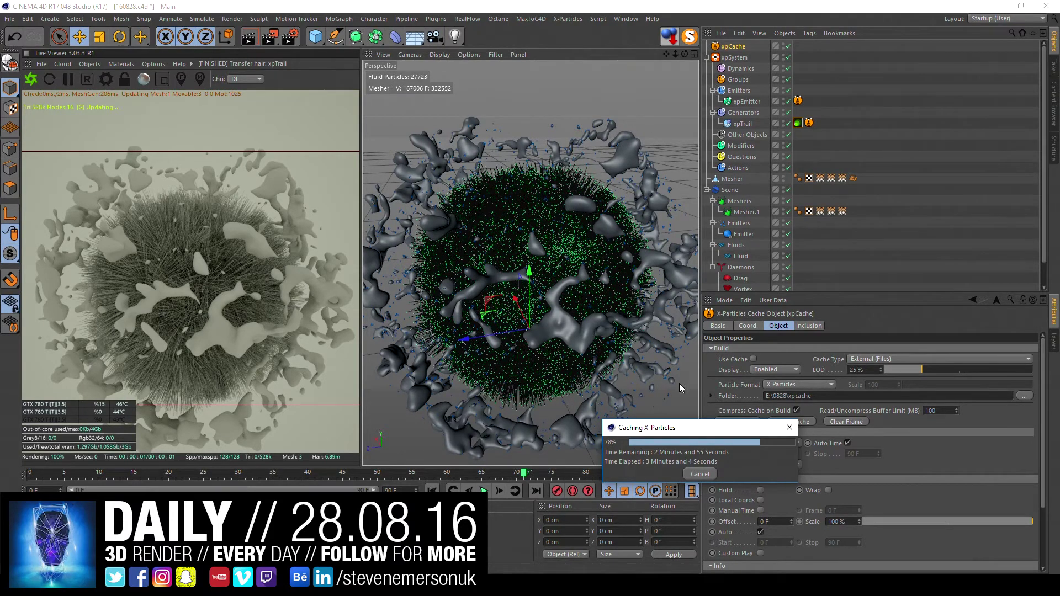
click(700, 478)
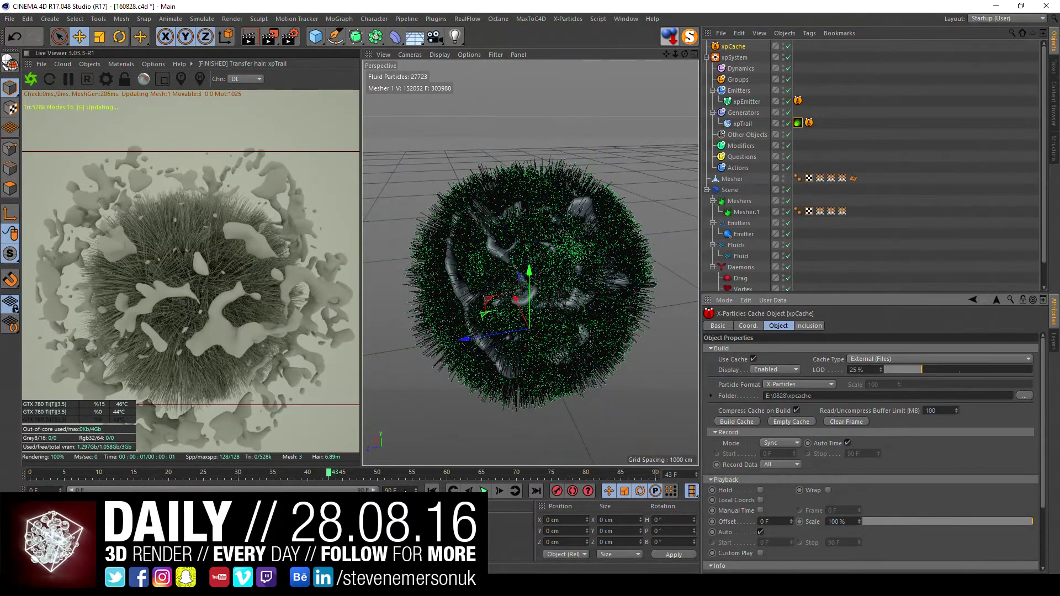
Step: End the preview range at frame 70 and move the playhead back to frame 29
text(70)
key(Return)
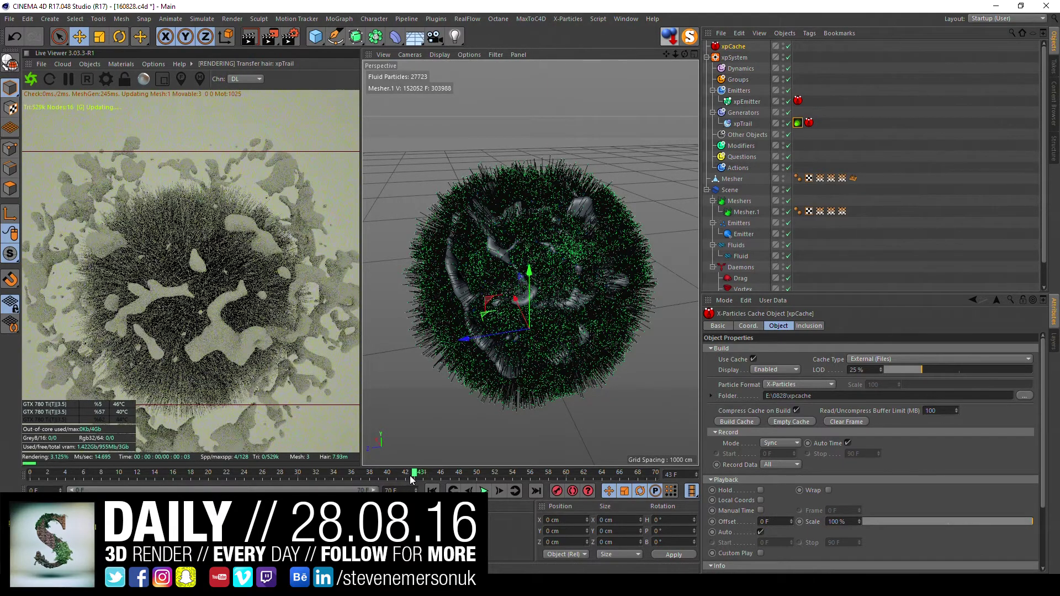
drag(300, 477, 285, 473)
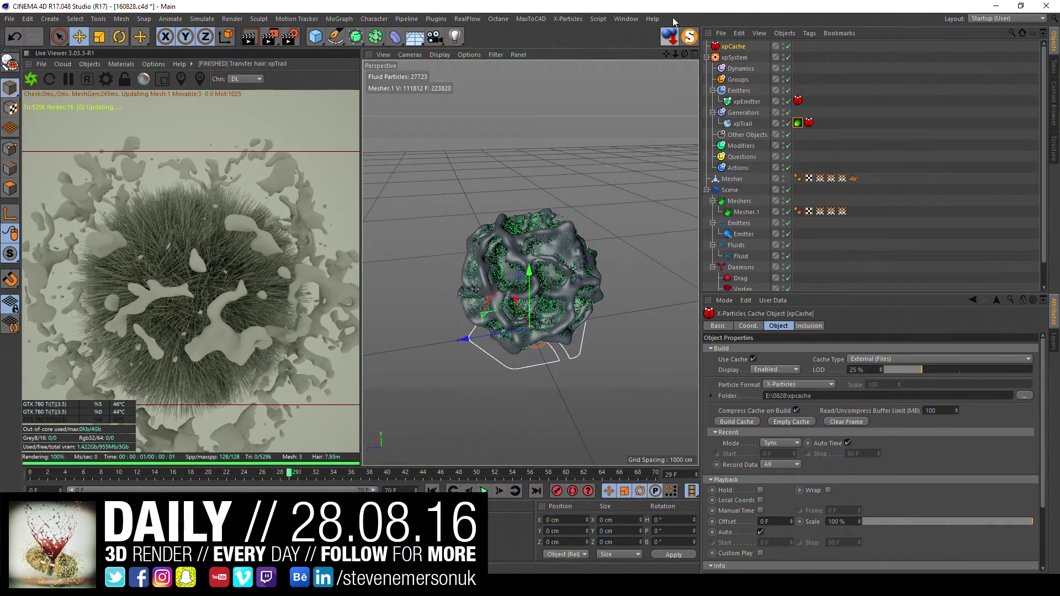
click(626, 18)
click(607, 12)
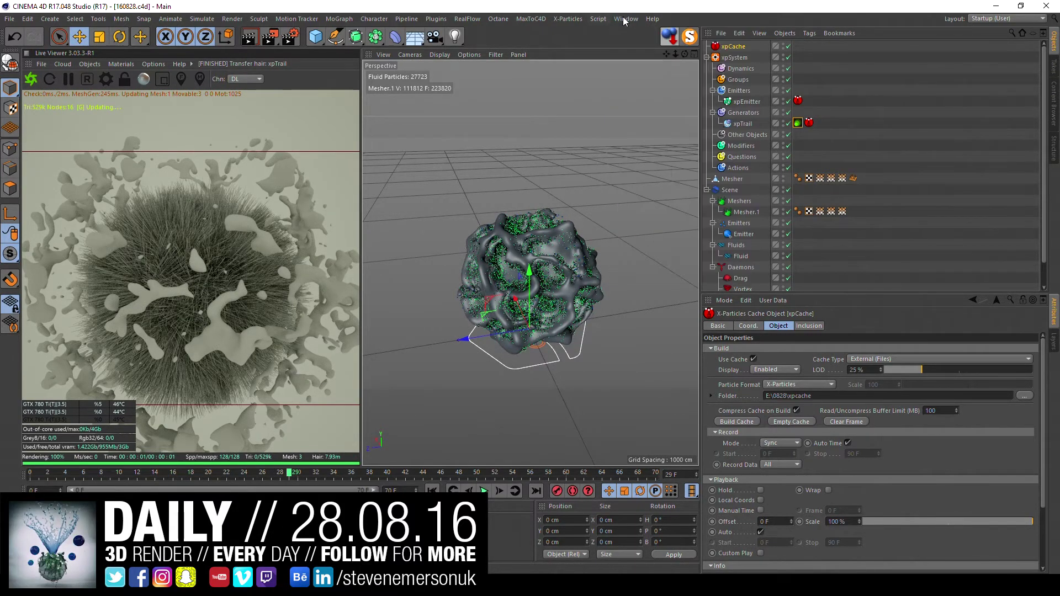
Step: Open the NailedIt scene from the Content Browser's Octane Studio Kit examples
click(626, 19)
click(631, 73)
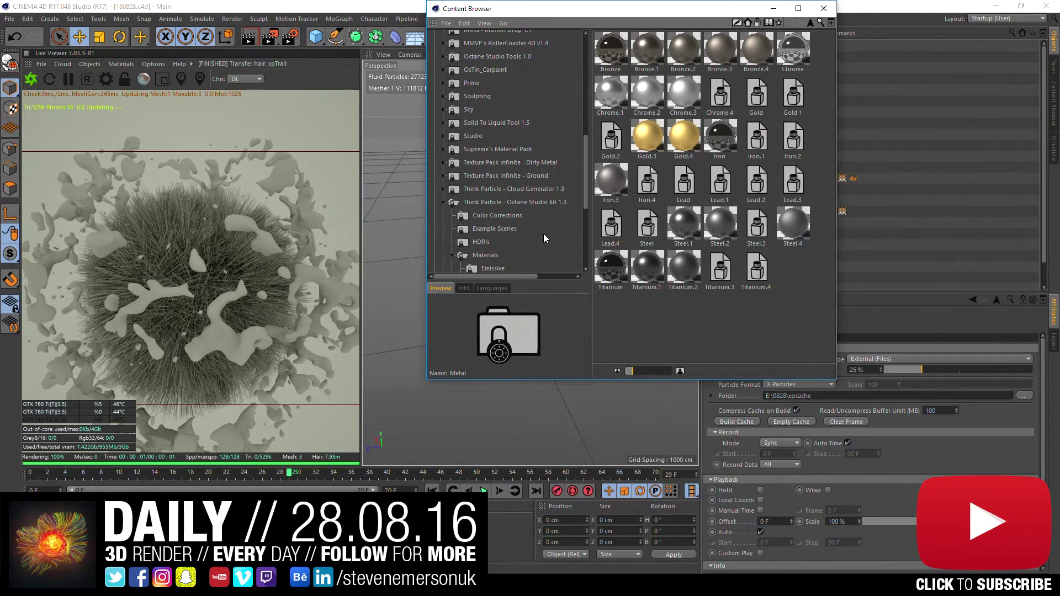
scroll(513, 243, down, 3)
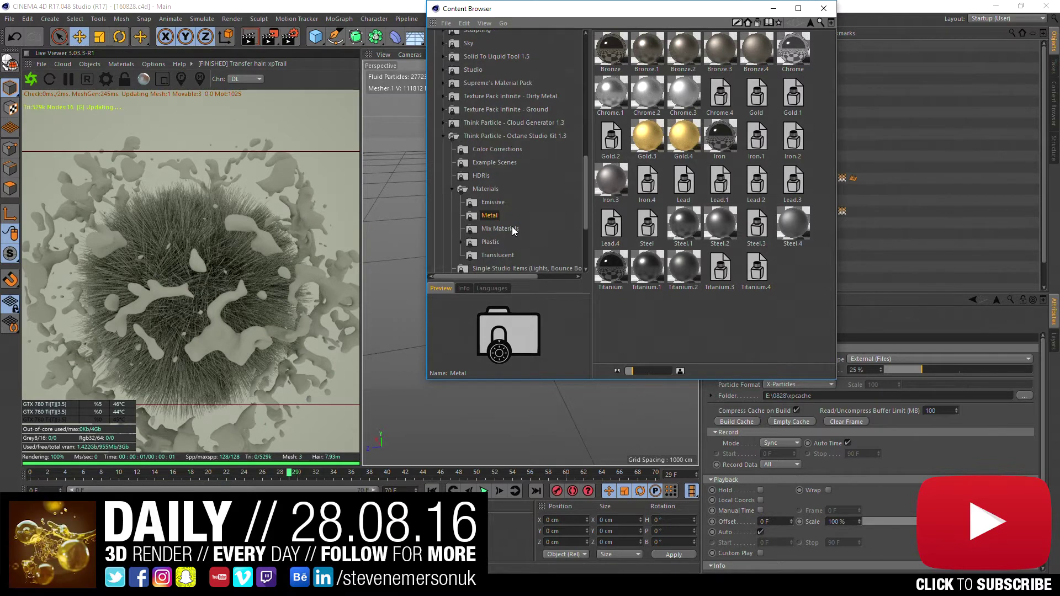
click(496, 160)
double_click(717, 47)
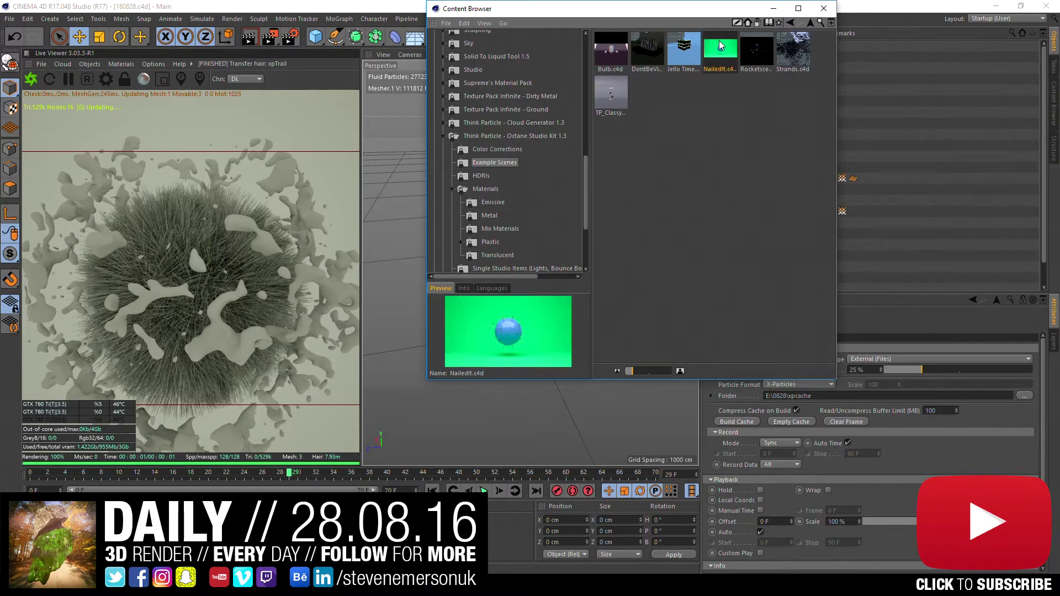
Step: Group NailedIt's camera, sky and Studio 22, then paste the group into 160828
click(726, 48)
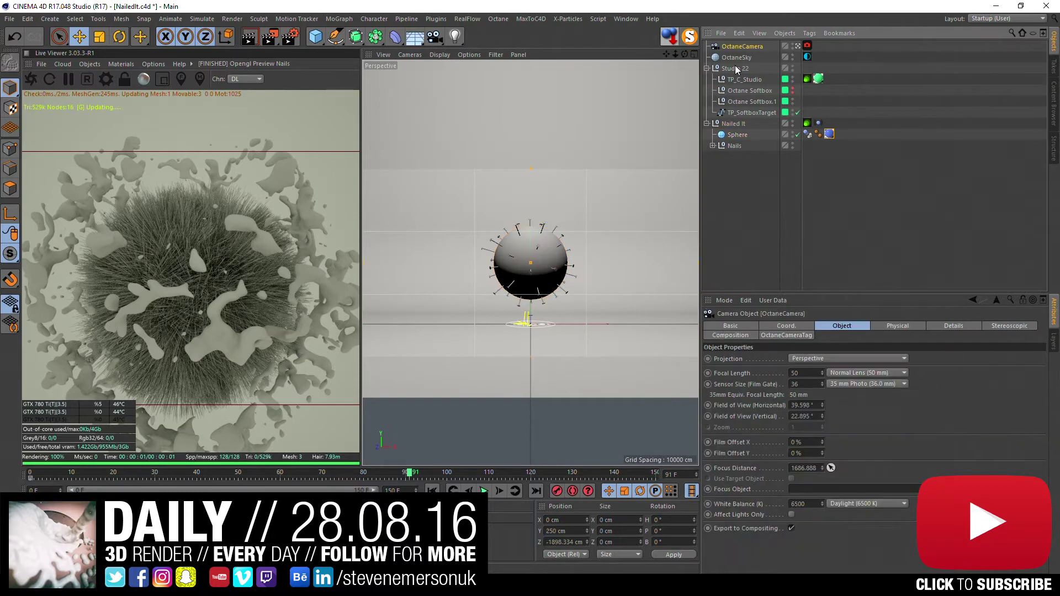
shift+click(731, 68)
key(alt+g)
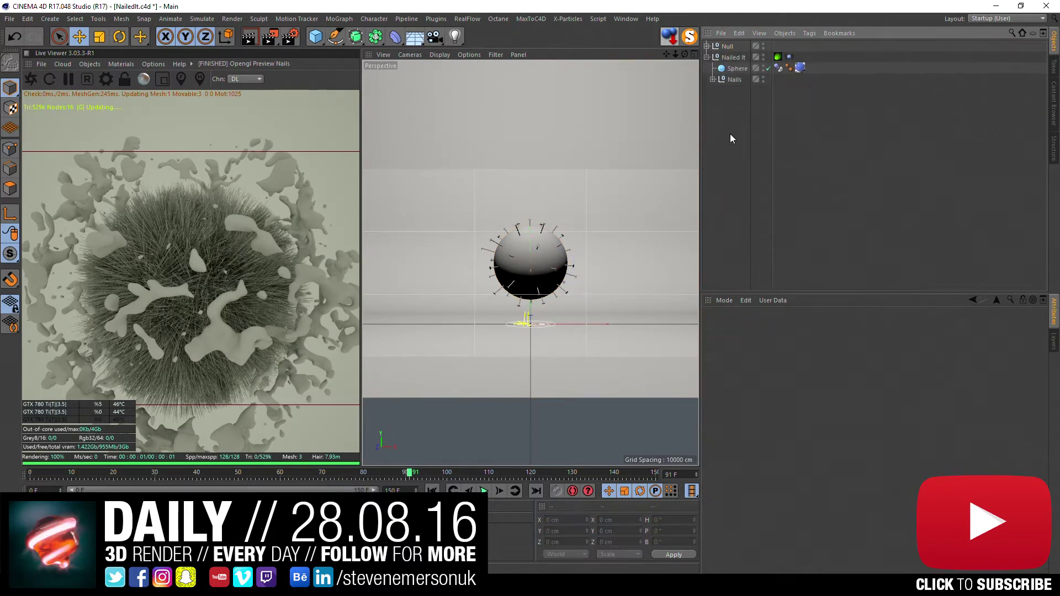
click(624, 18)
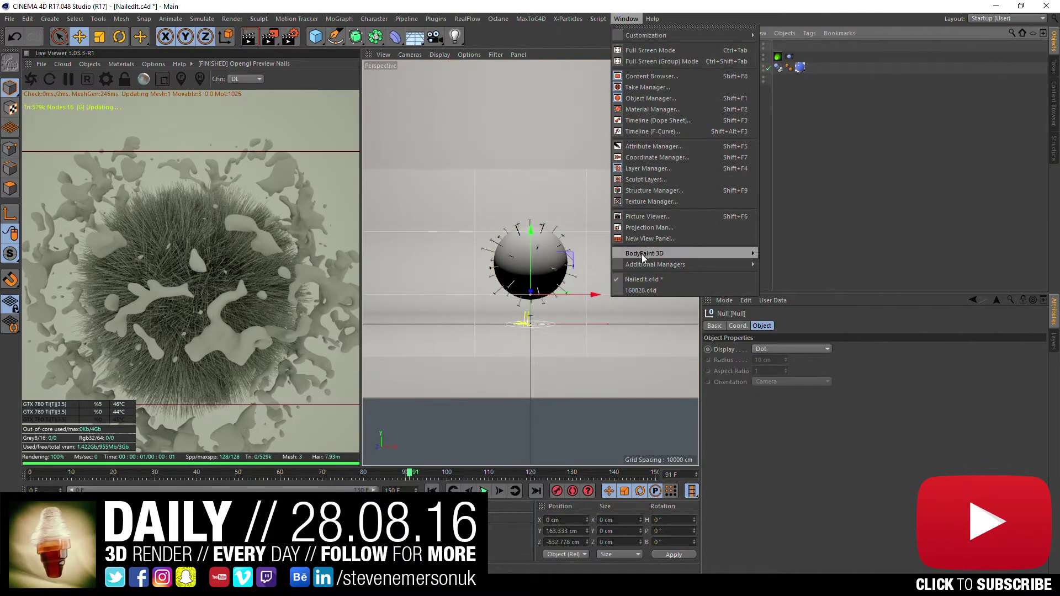
click(645, 291)
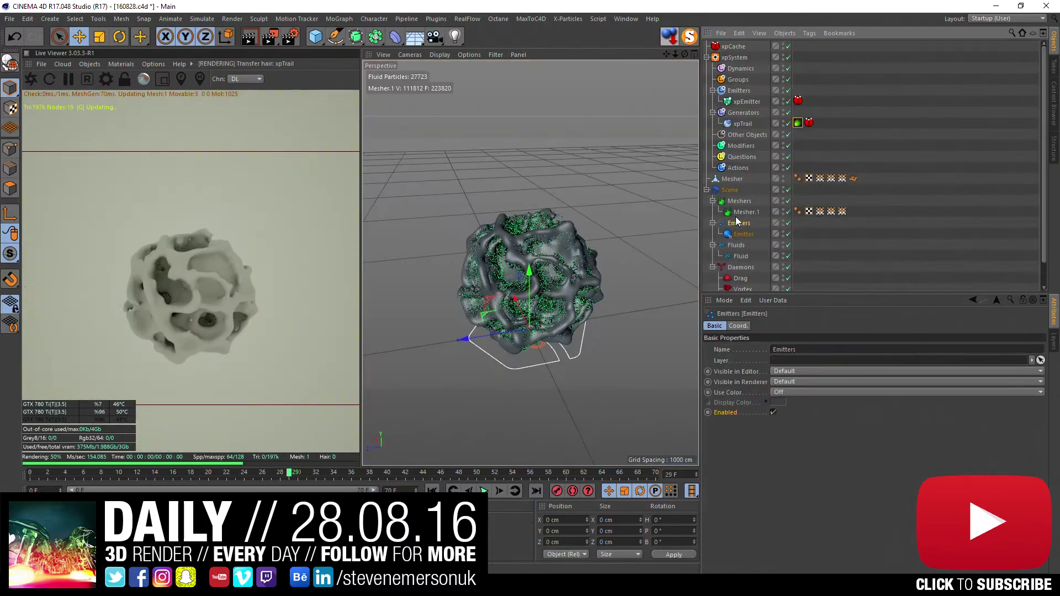
key(ctrl+v)
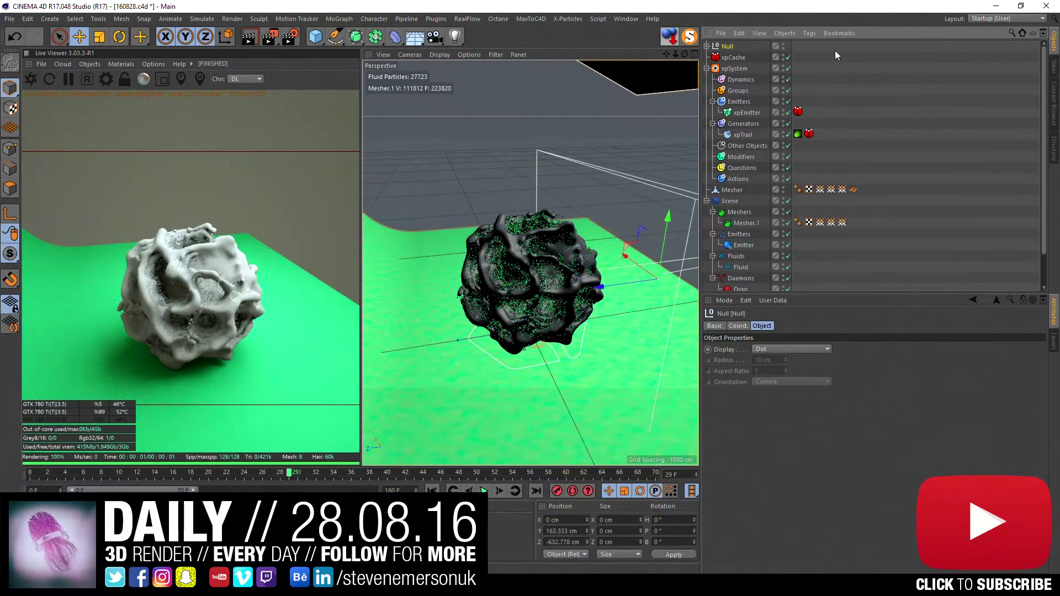
Step: Move OctaneCamera out of the studio Null group
click(707, 47)
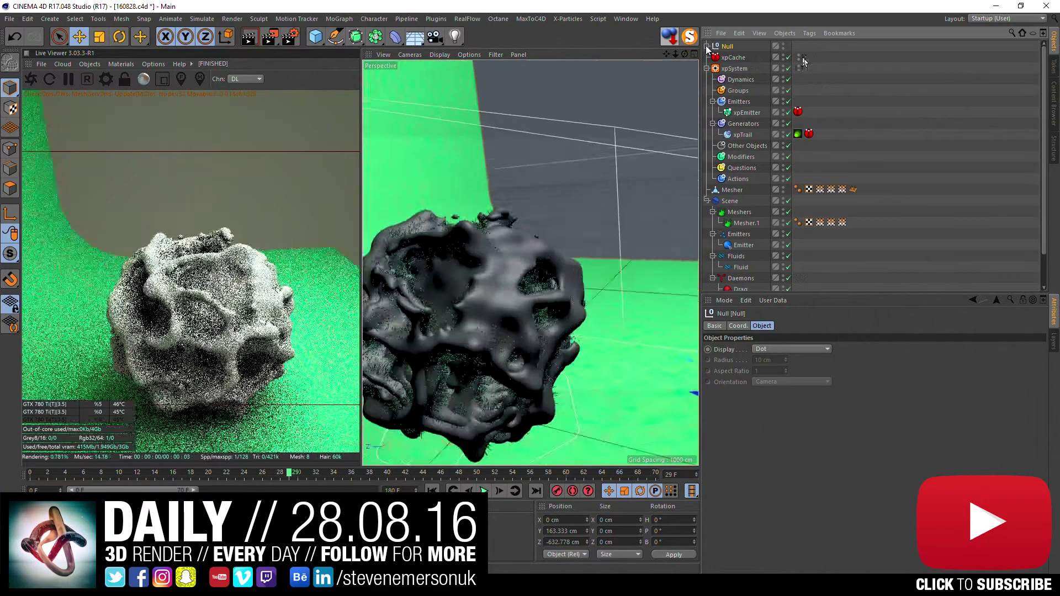
click(707, 46)
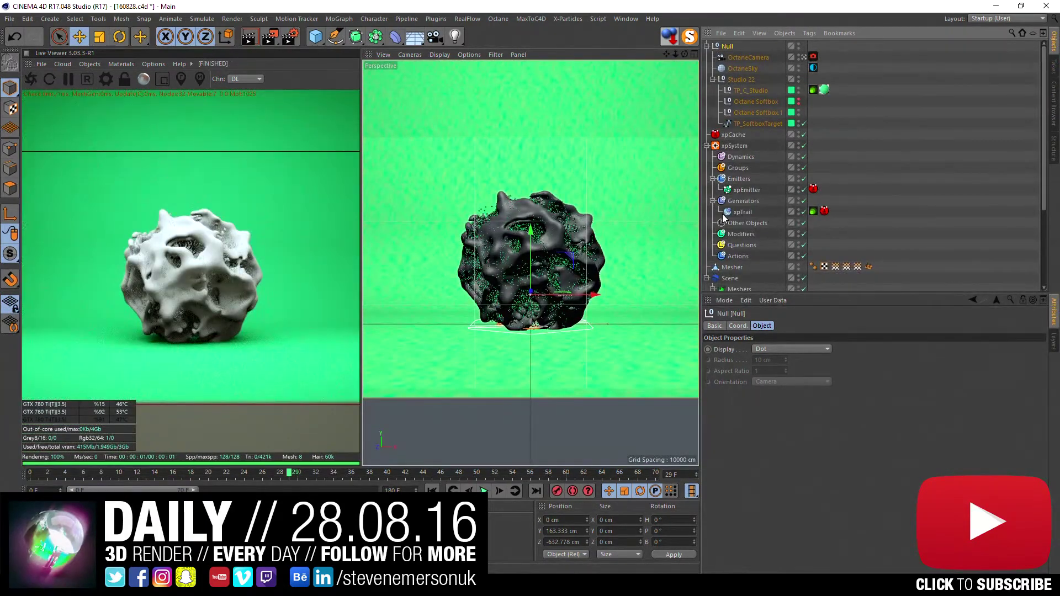
click(906, 166)
click(729, 47)
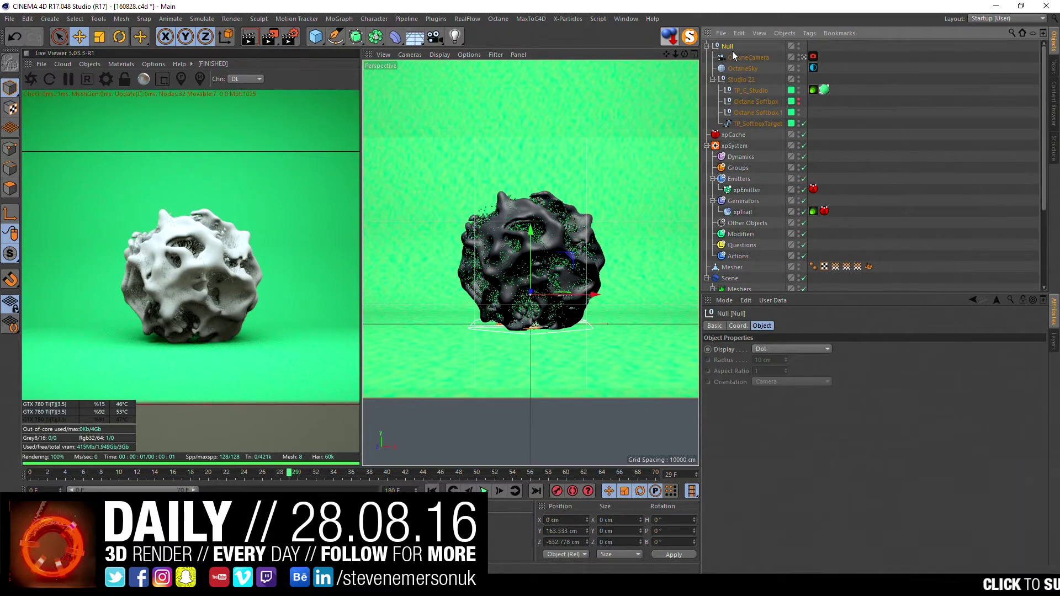
drag(733, 55, 732, 44)
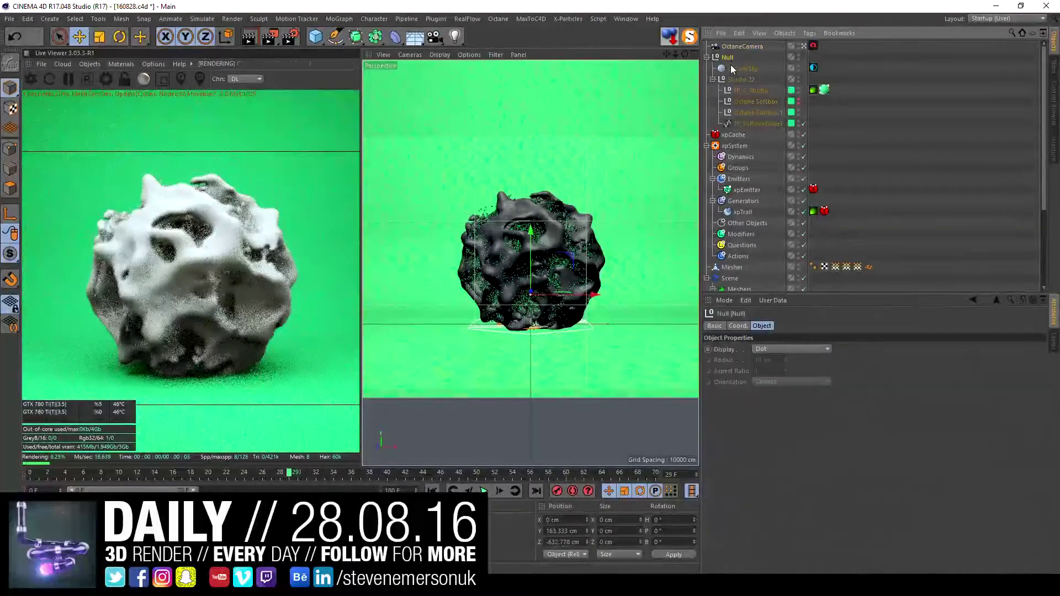
Step: Set the studio Null's P.Y position to 0 cm
click(737, 326)
double_click(748, 360)
text(0.)
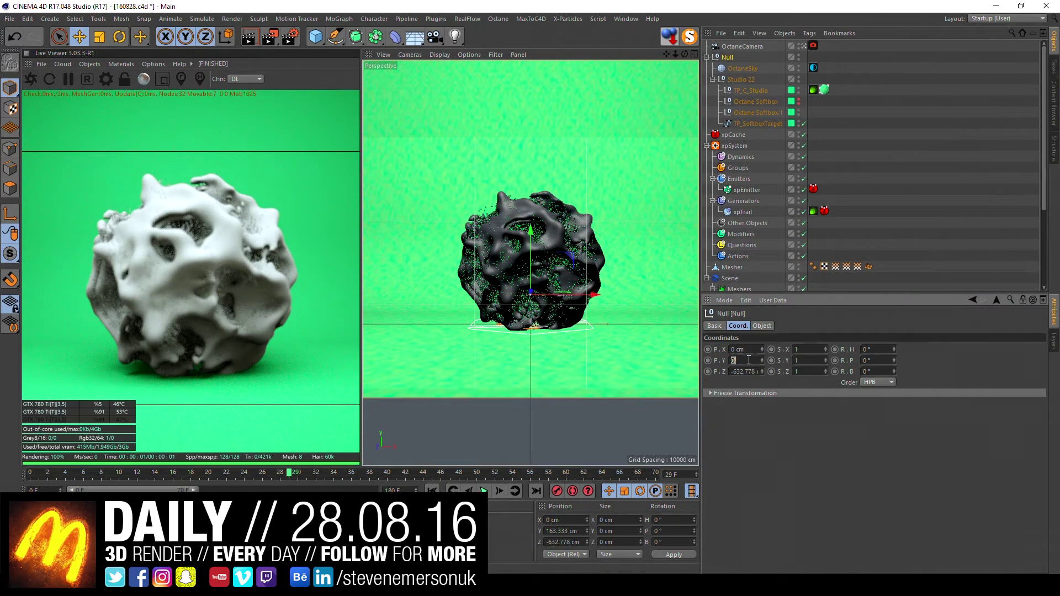
key(Return)
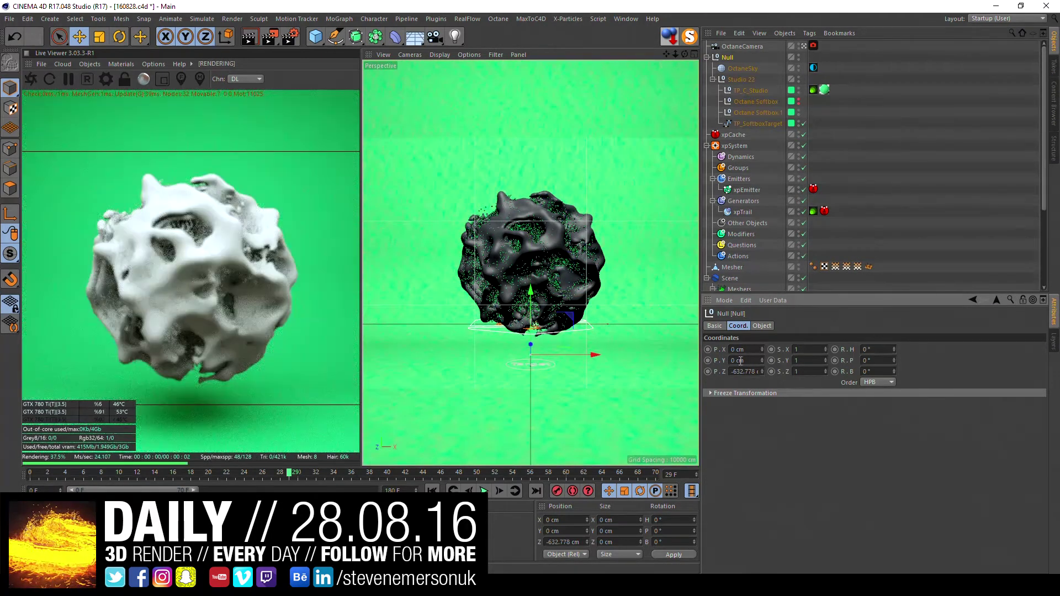
Step: Set the render output to 1920 x 1920 and the renderer to Octane Renderer
click(290, 37)
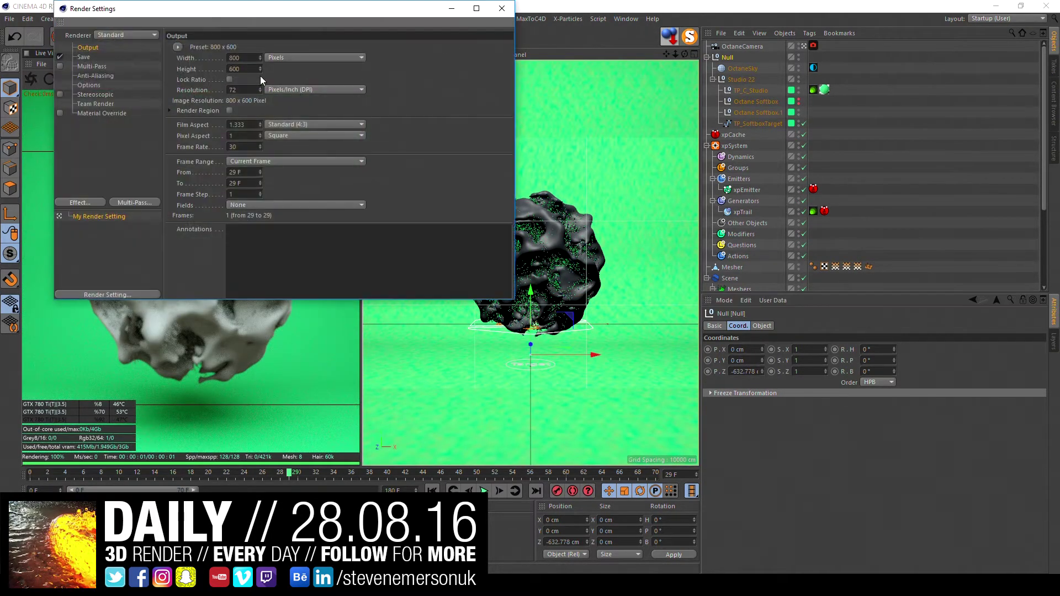
double_click(243, 57)
text(1920)
key(Tab)
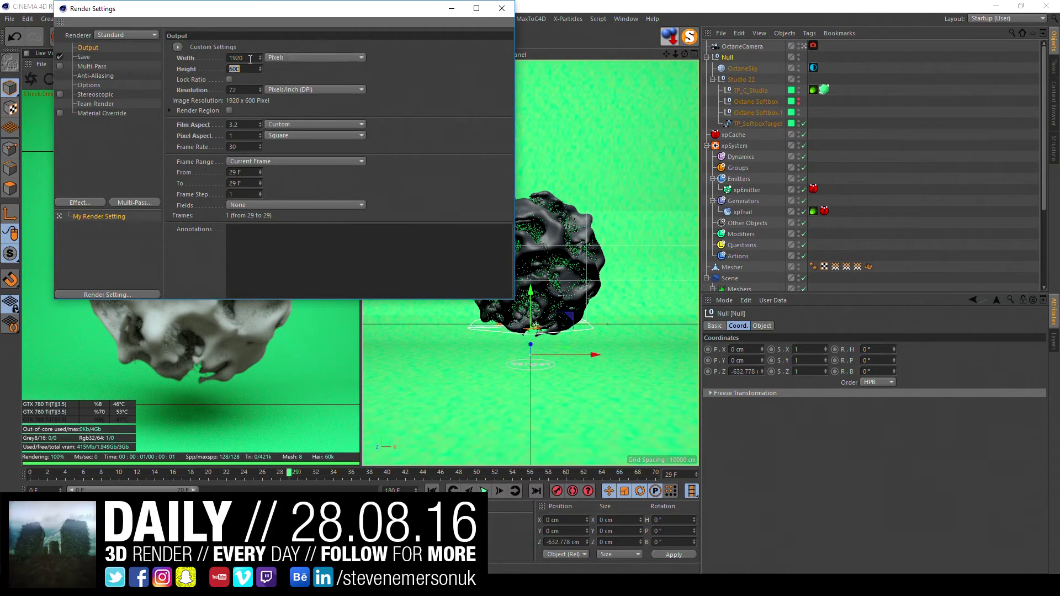
text(1920)
key(Return)
click(144, 34)
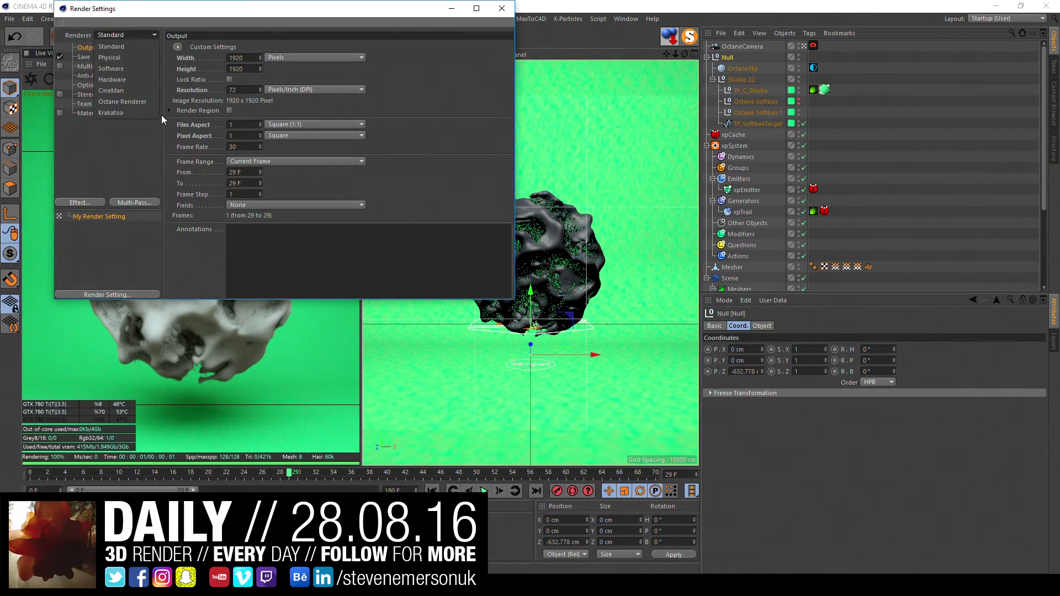
click(135, 99)
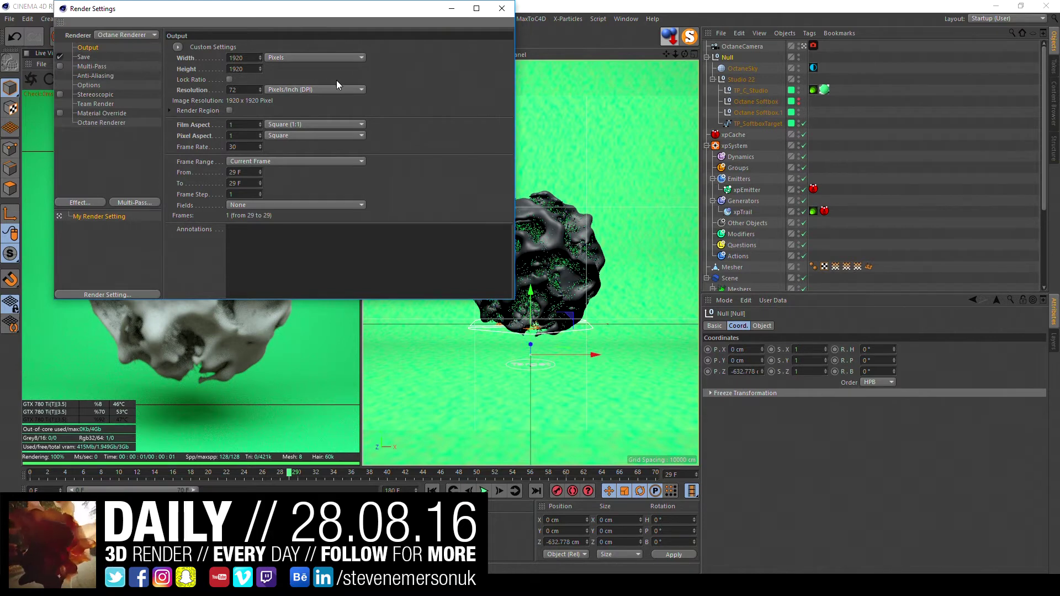
click(501, 8)
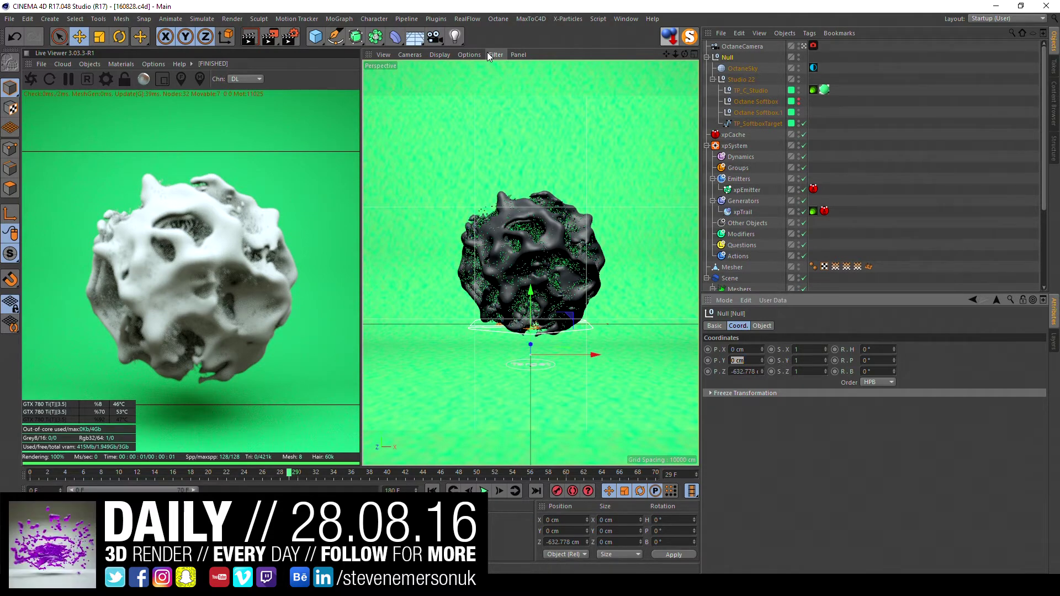
Step: Select the Octane camera tag, save, and collapse xpSystem in the Object Manager
click(813, 47)
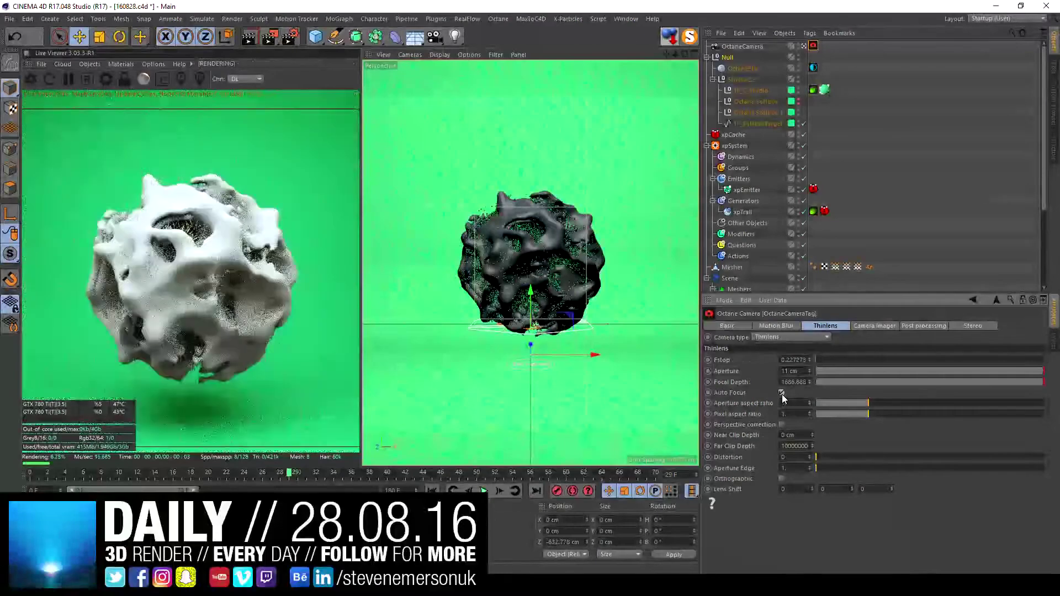
key(ctrl+s)
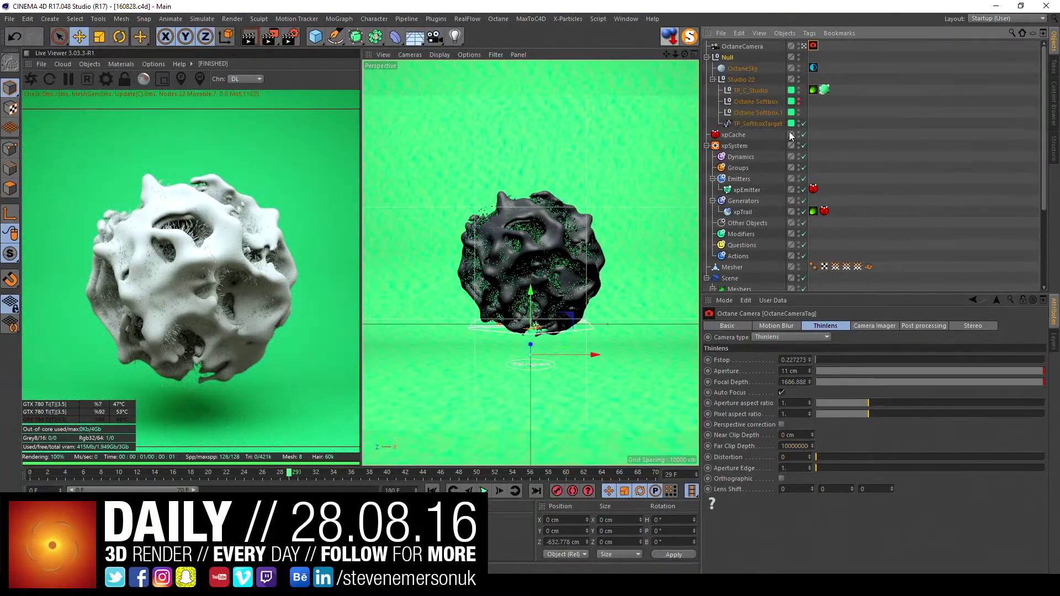
click(707, 146)
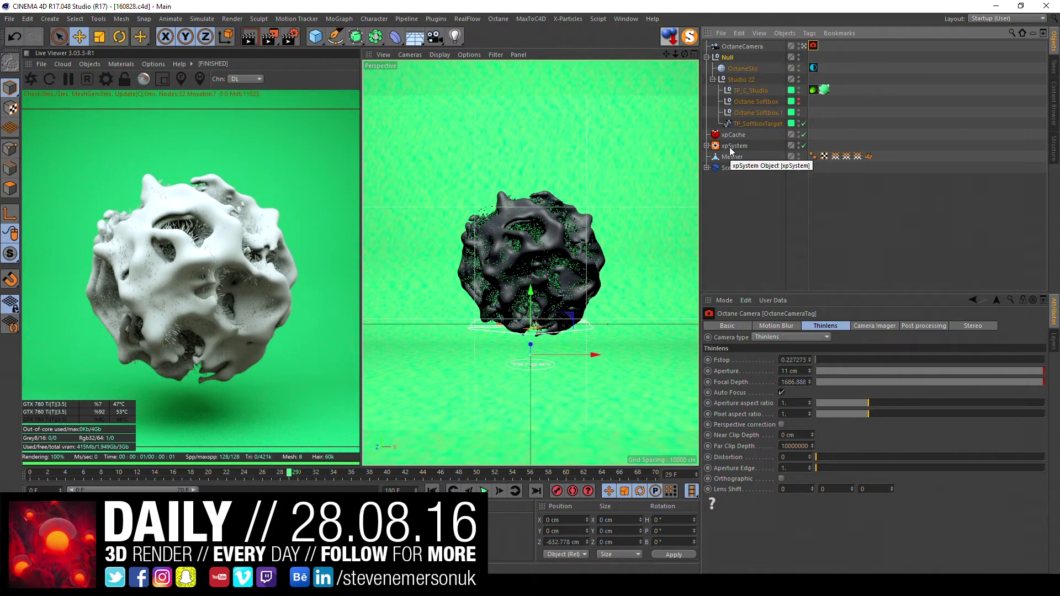
Step: Group xpSystem, Mesher and Scene under a new null turned to -77° heading
shift+click(731, 168)
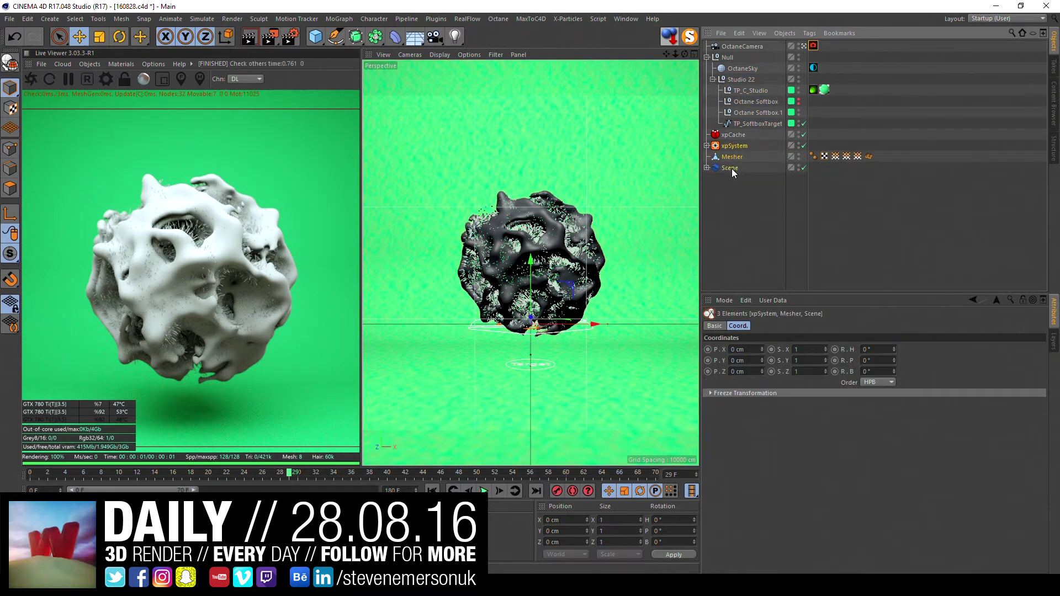
key(alt+g)
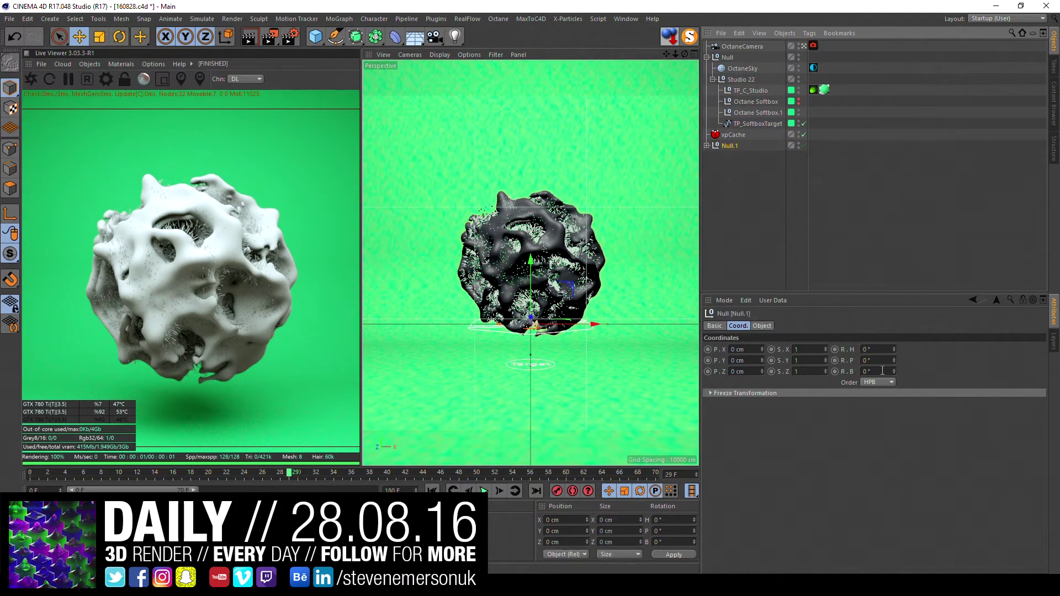
drag(894, 349, 894, 387)
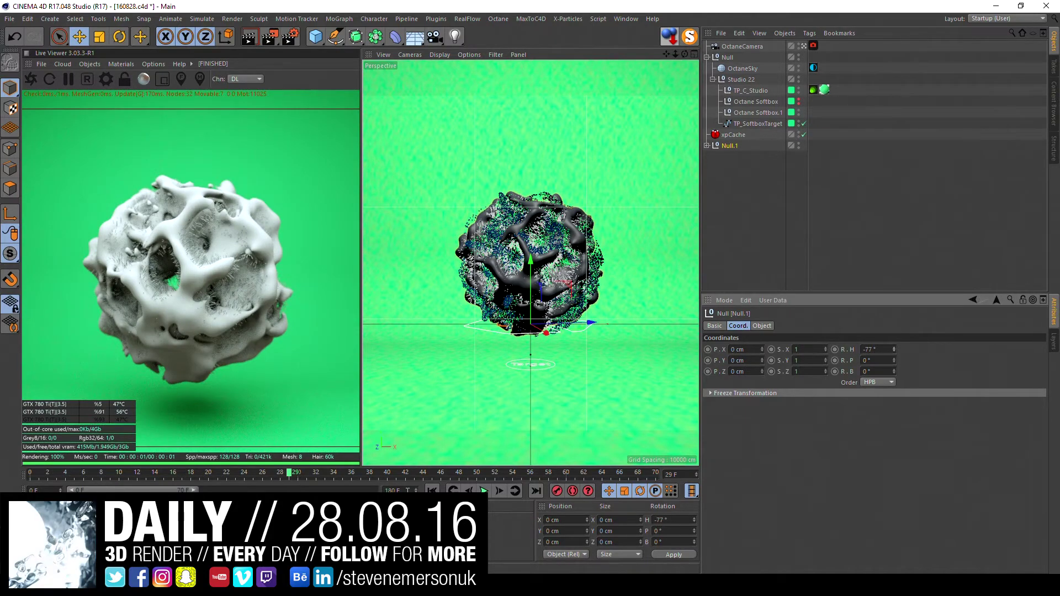
Step: Set the timeline length to 70 frames and scrub through frames 34, 39, 50 and 40
click(740, 46)
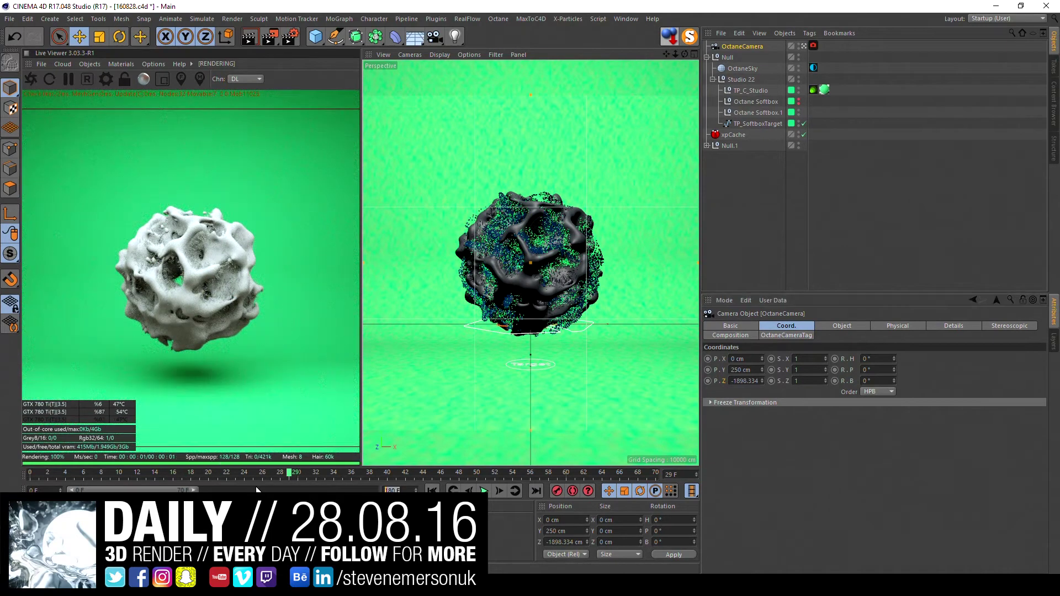
text(70)
key(Return)
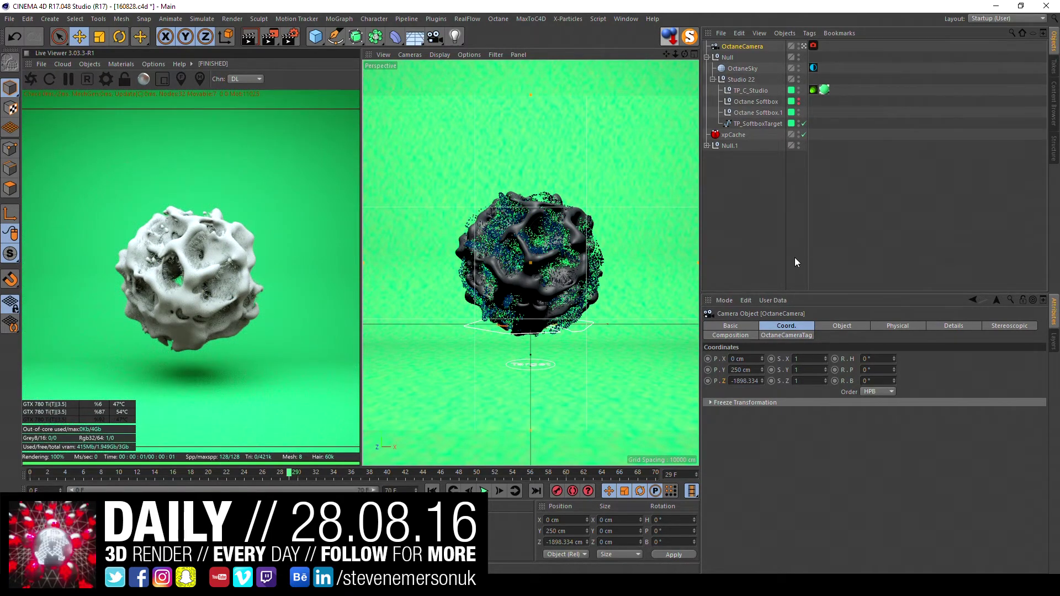
drag(291, 475, 332, 472)
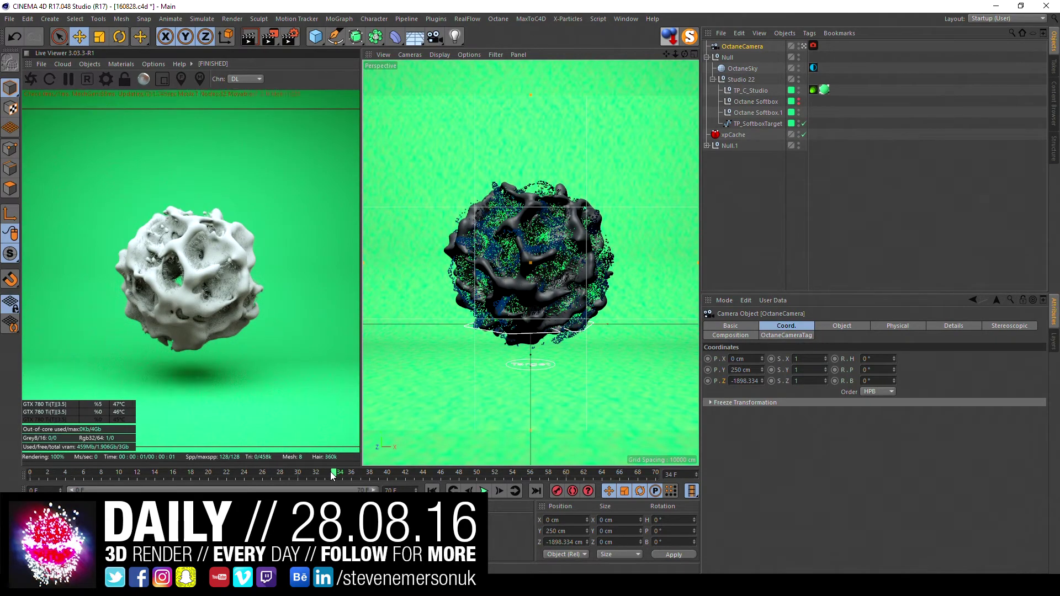
click(381, 473)
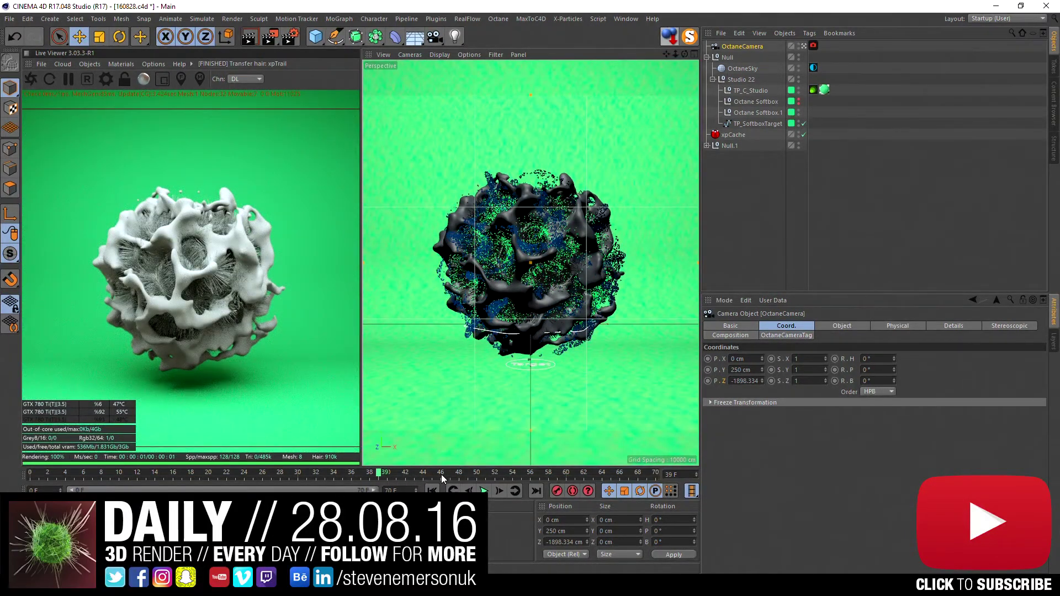
click(478, 474)
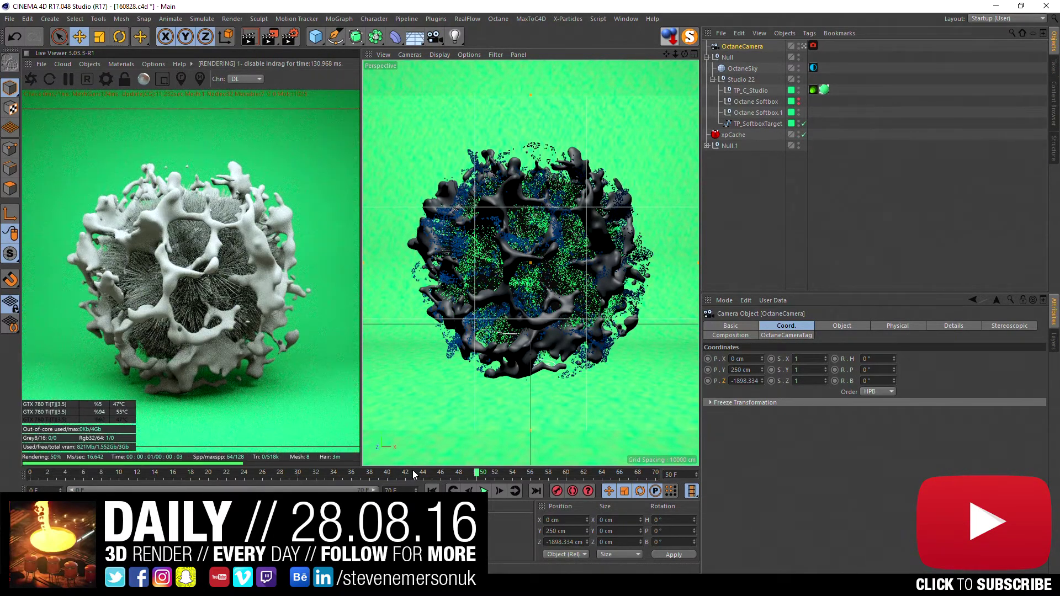
click(390, 474)
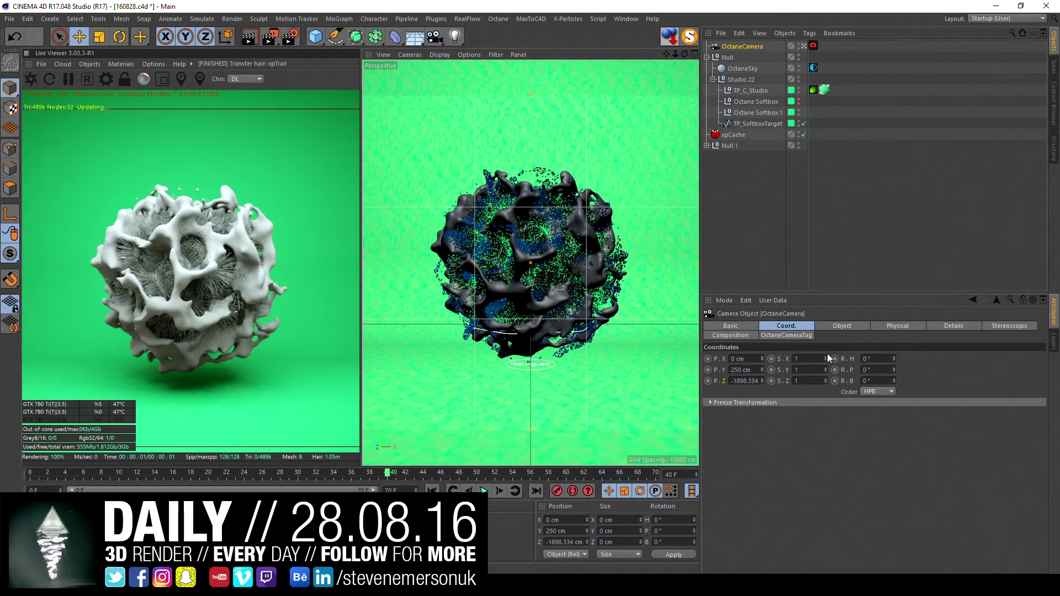
Step: Try a trial rotation of Null.1 in the viewport and undo it
click(730, 145)
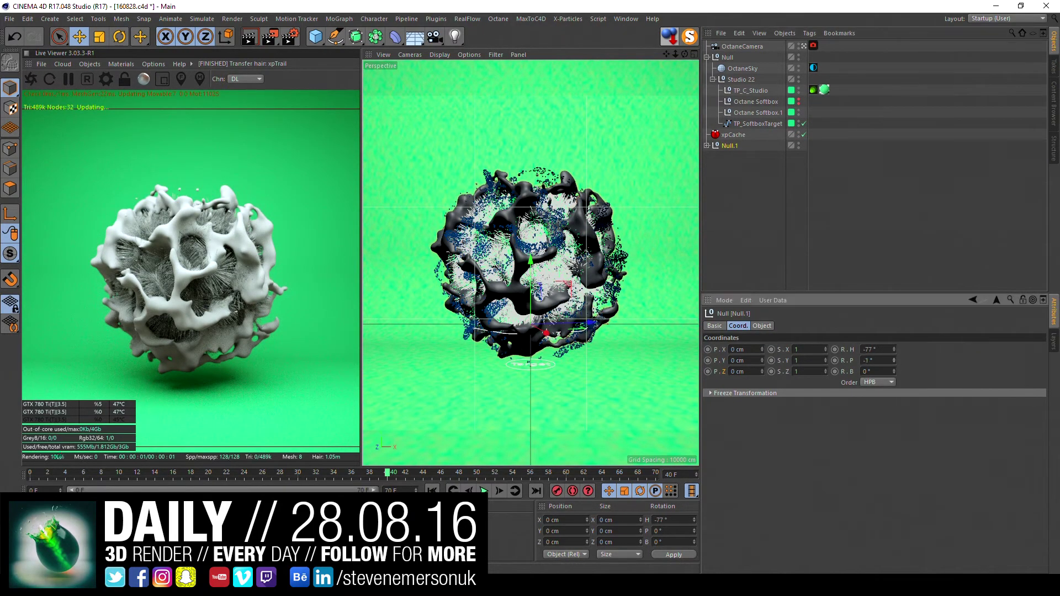
drag(893, 360, 893, 364)
key(ctrl+z)
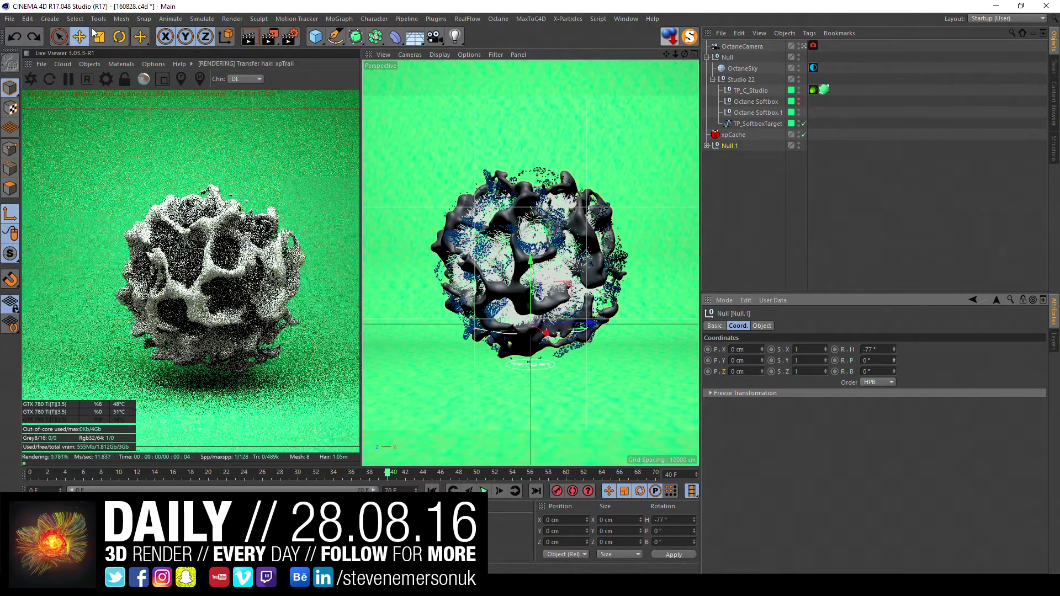
click(75, 19)
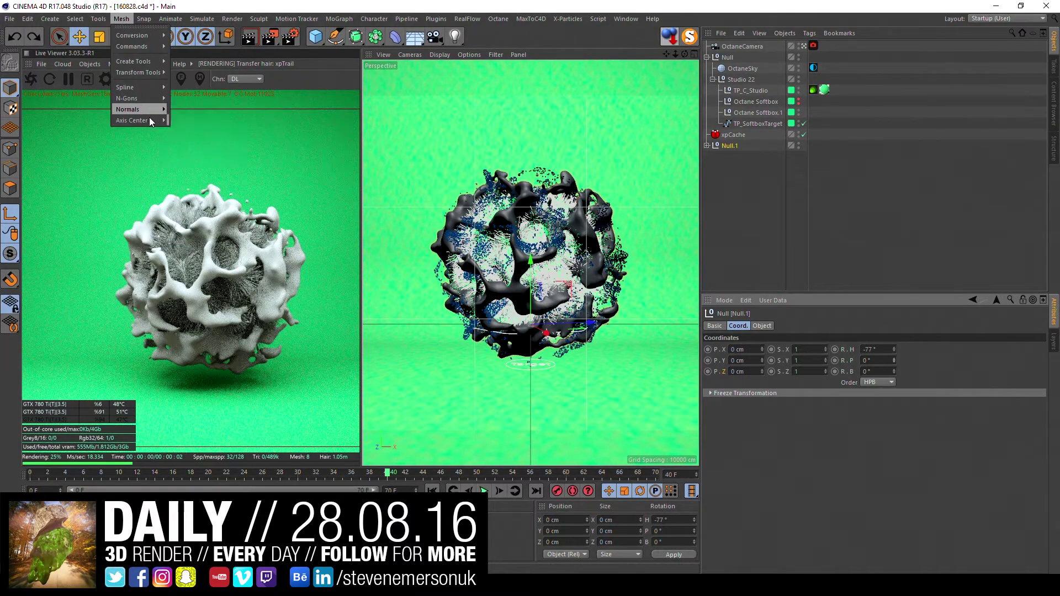
Step: Run Axis Center on Null.1 with Auto Update, Include Children and Use All Objects enabled
mouse_move(132, 121)
click(201, 119)
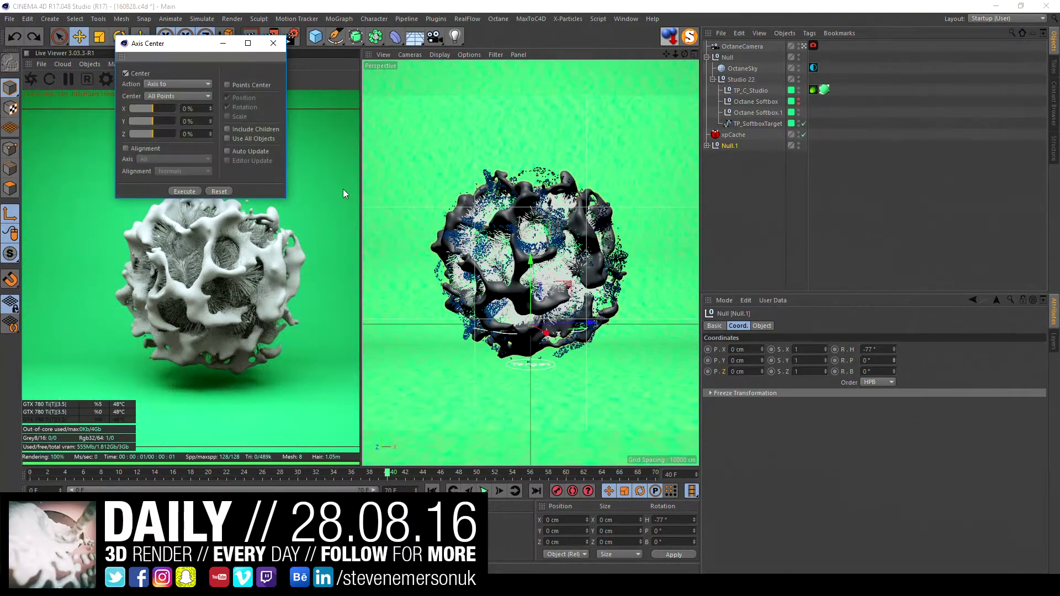
click(240, 153)
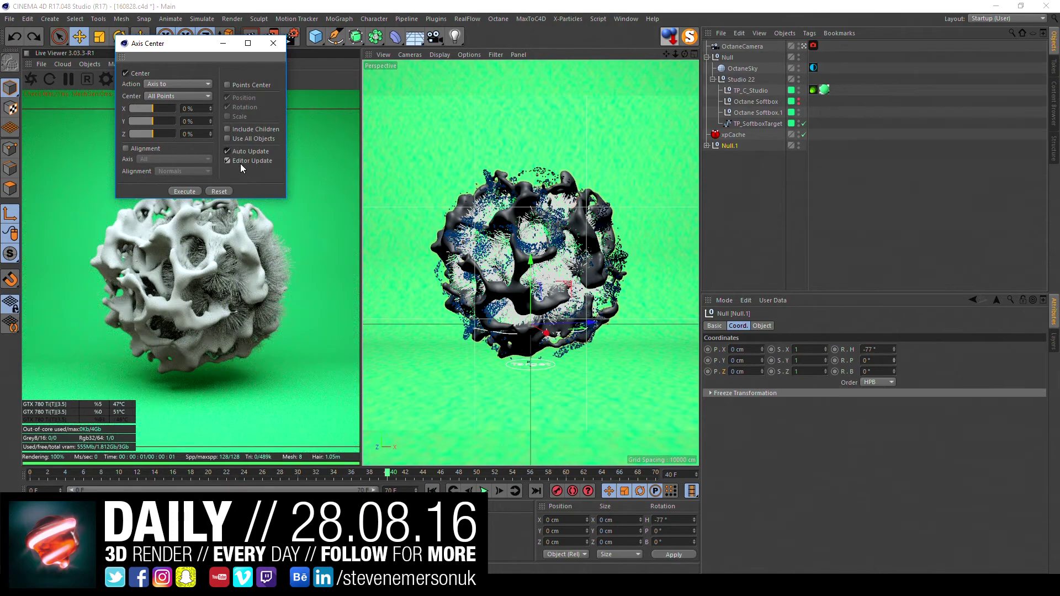
click(246, 131)
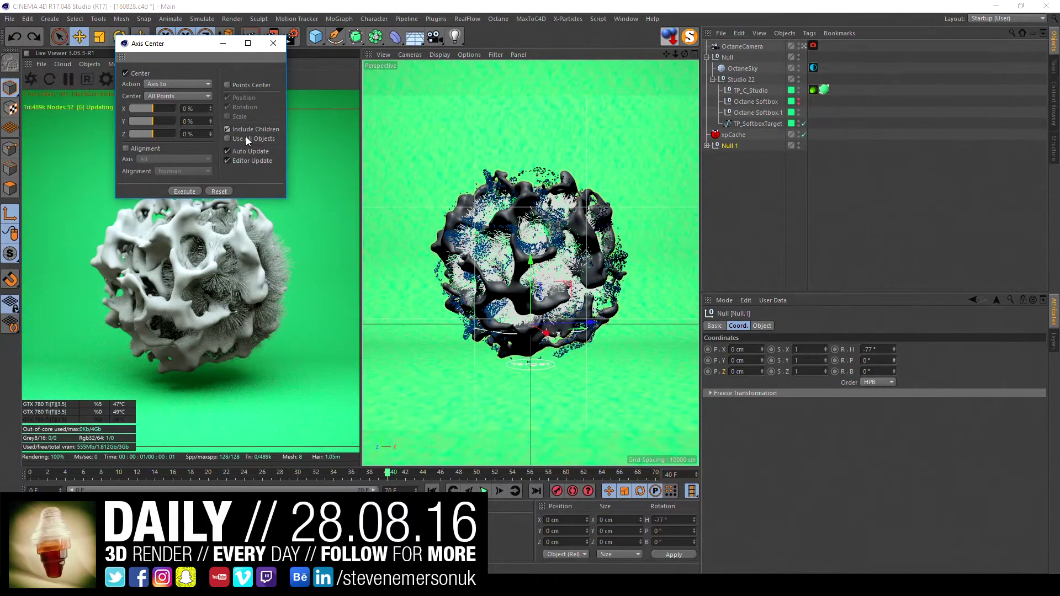
click(246, 139)
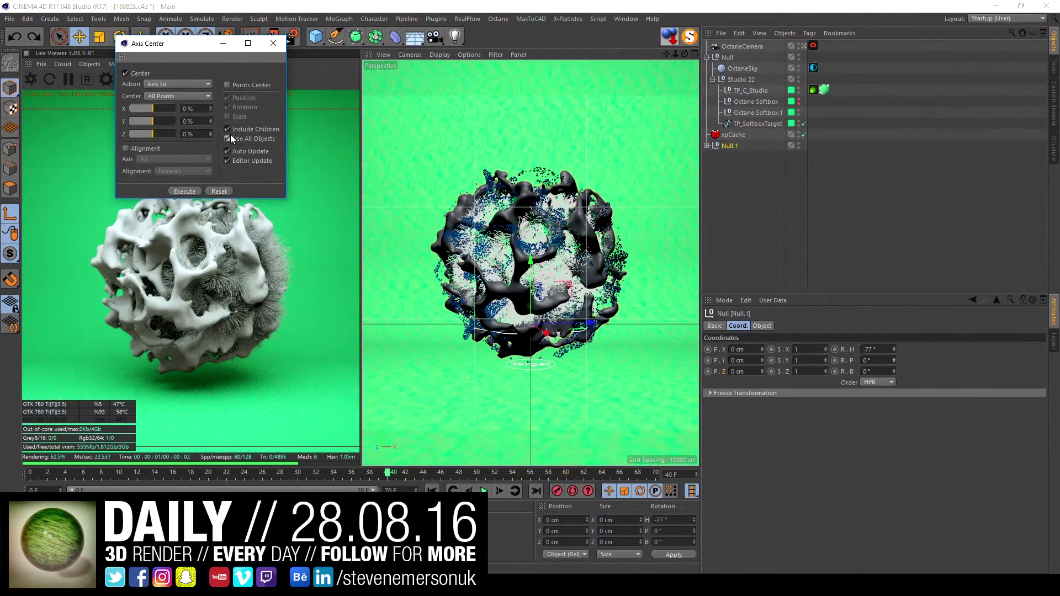
click(247, 86)
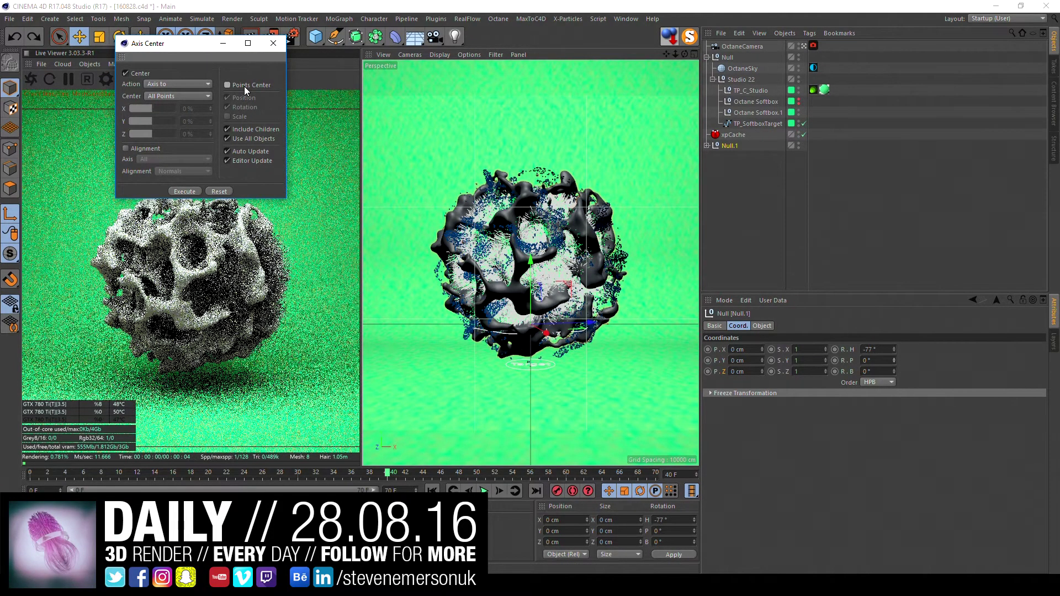
click(245, 86)
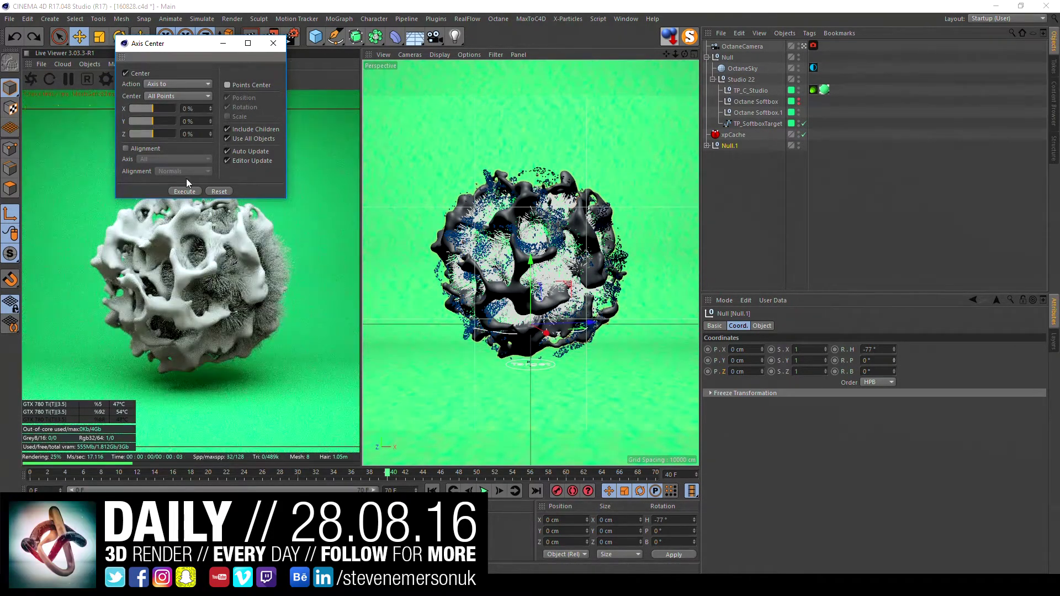
click(142, 147)
click(144, 150)
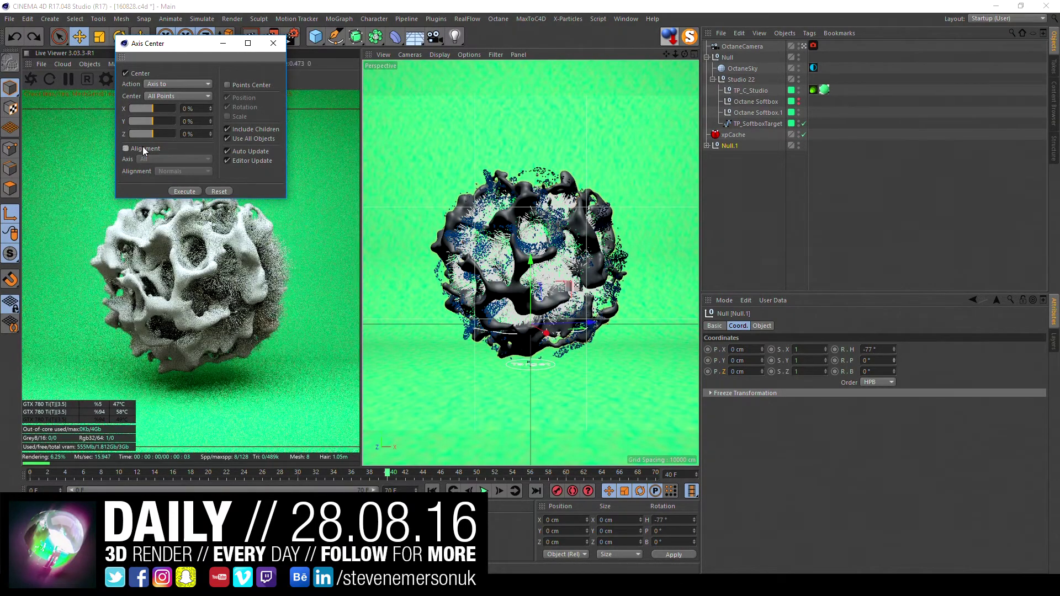
click(272, 43)
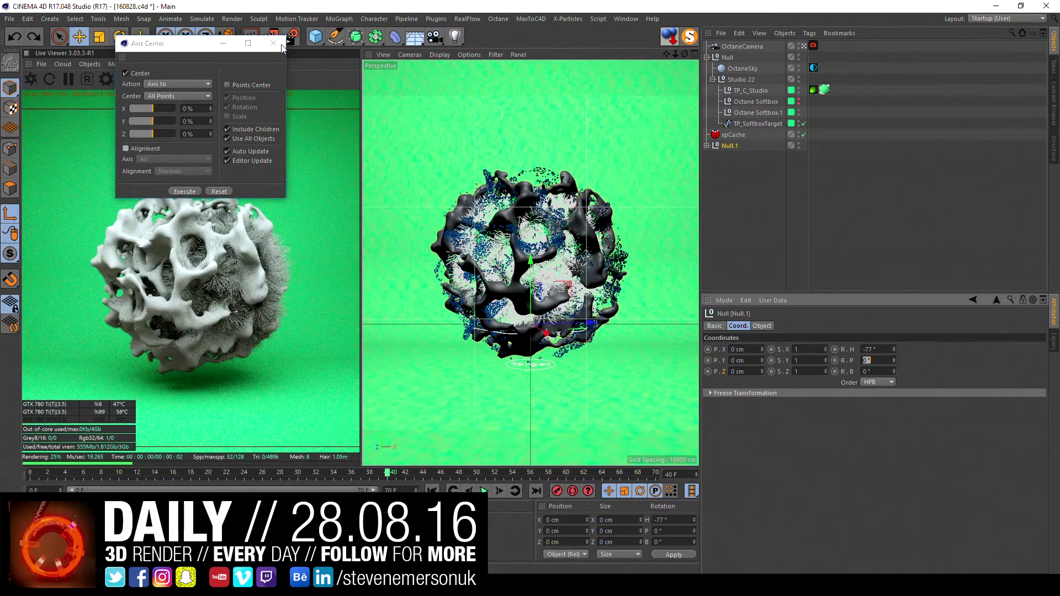
click(814, 222)
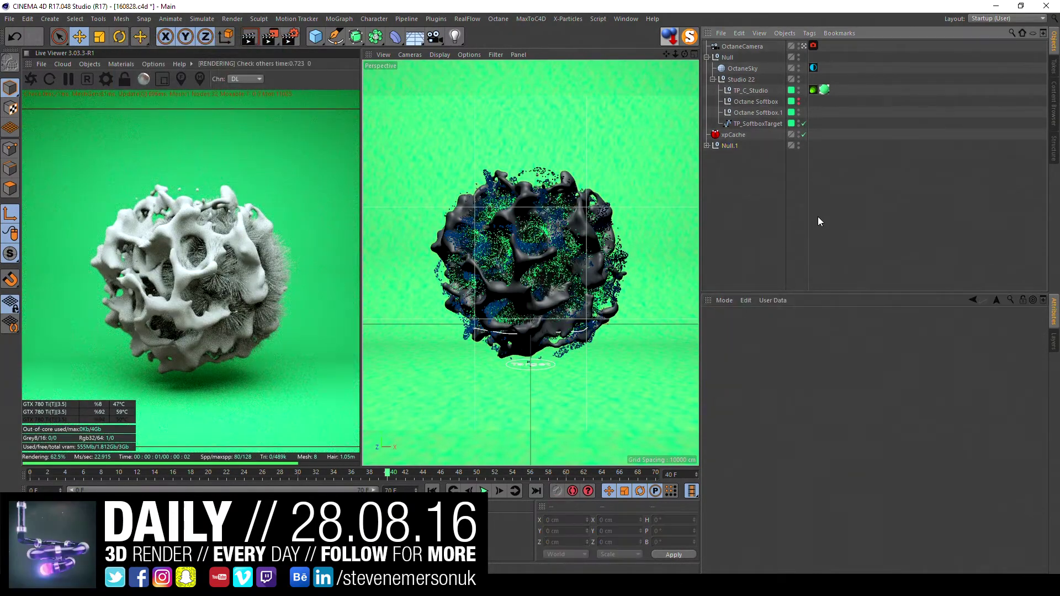
Step: Turn Null.1 further around its heading and save the scene
click(727, 148)
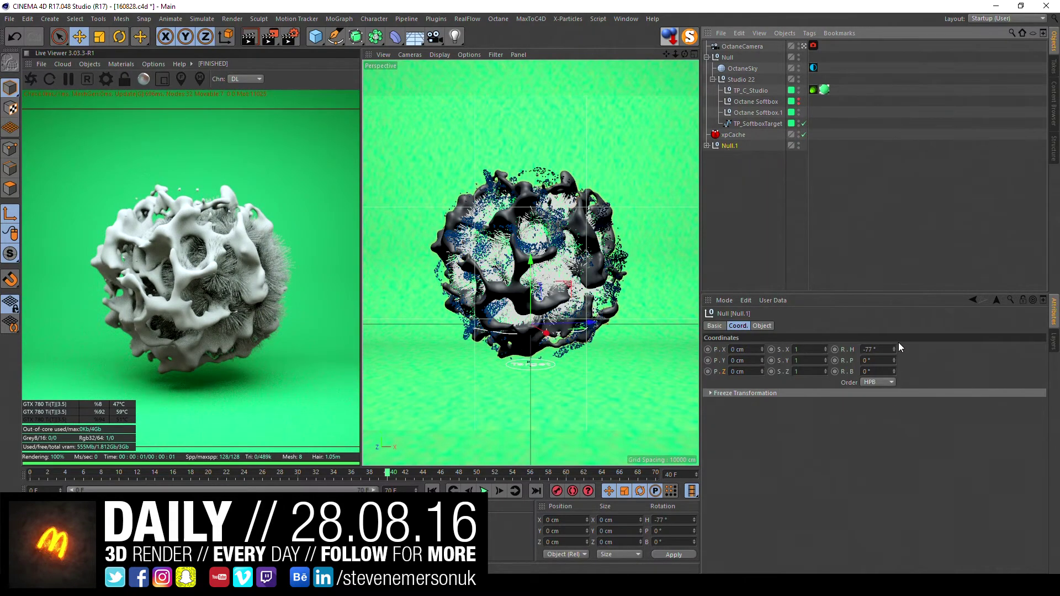
mouse_move(894, 352)
mouse_down()
mouse_move(895, 381)
mouse_move(893, 325)
mouse_up()
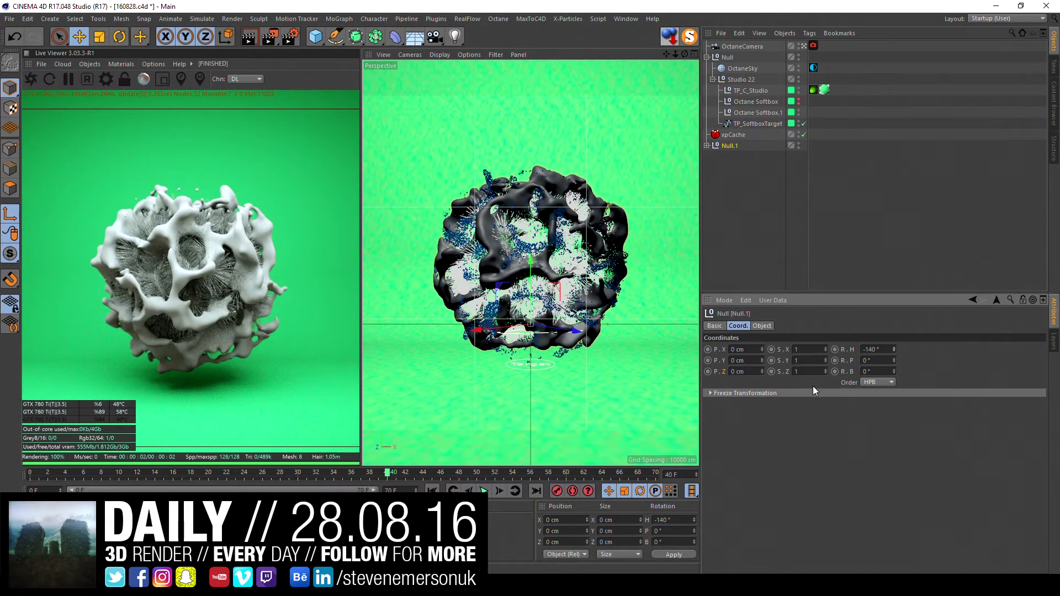
key(ctrl+s)
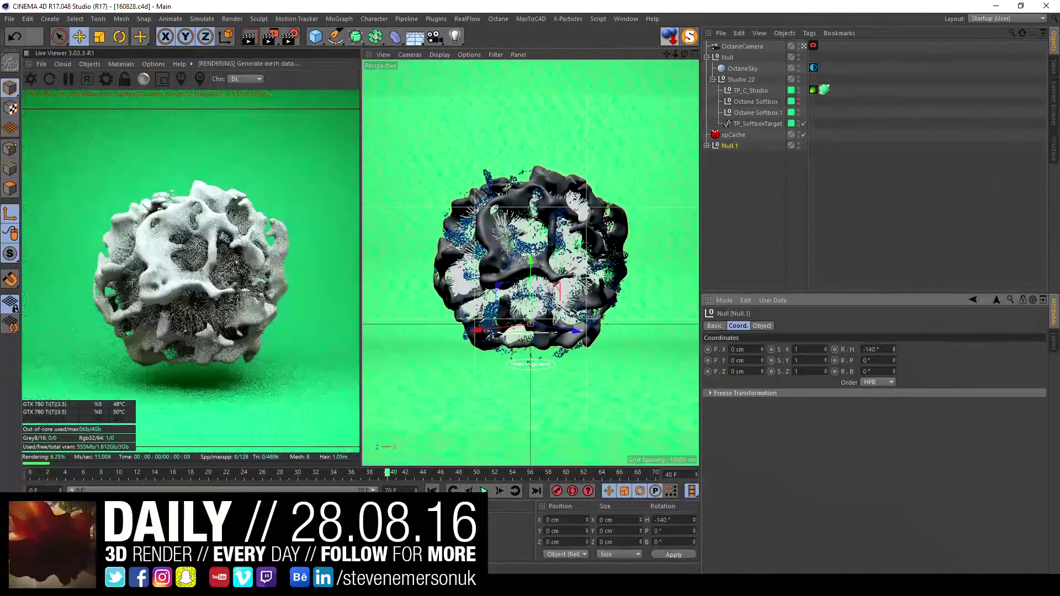
Step: Glance at the green Octane material, undo, and set Null.1's heading to -102°
double_click(238, 167)
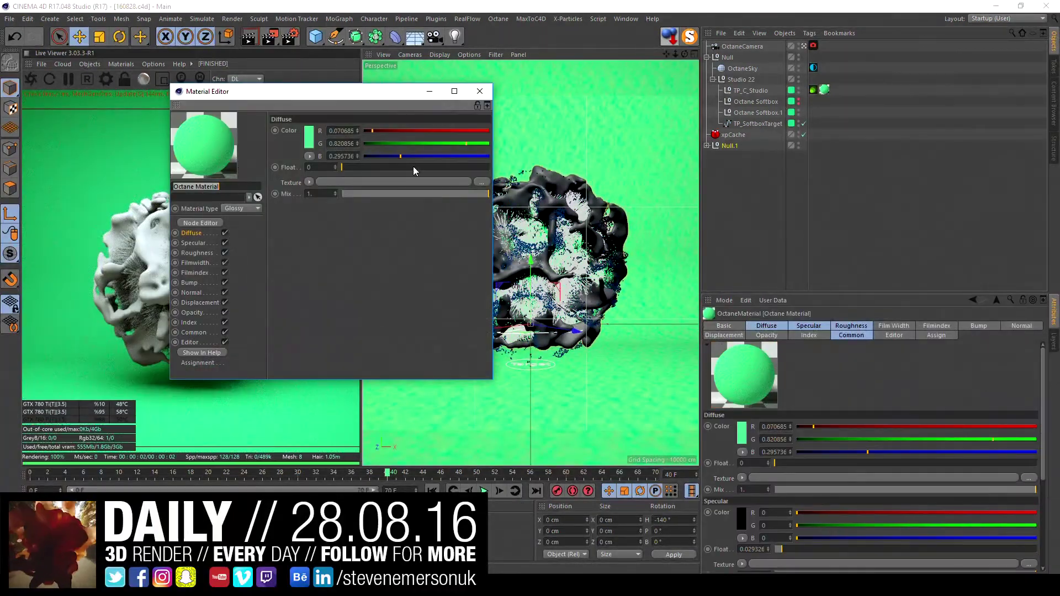
click(480, 91)
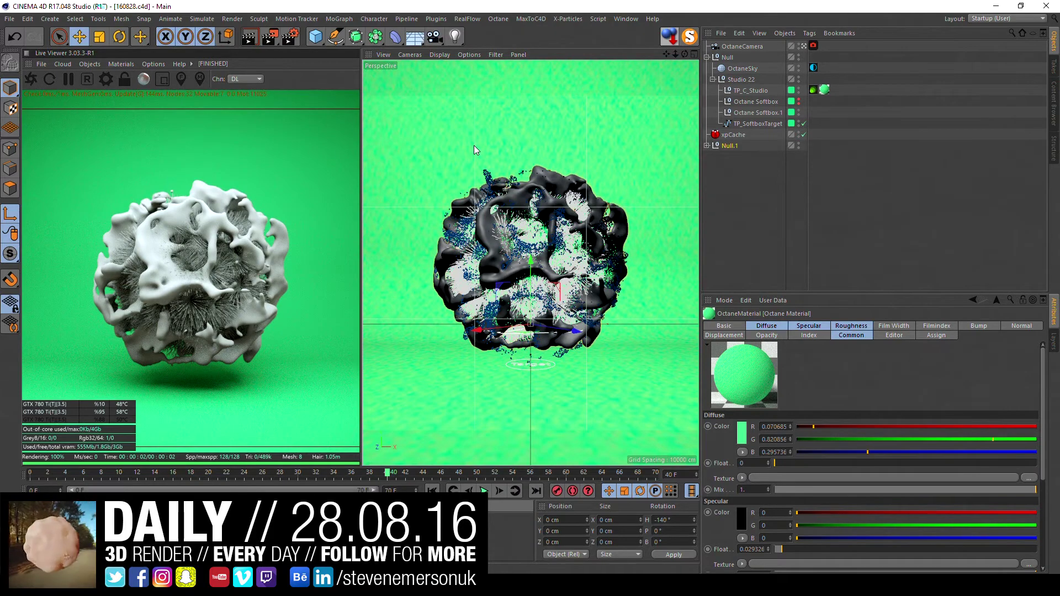
key(ctrl+z)
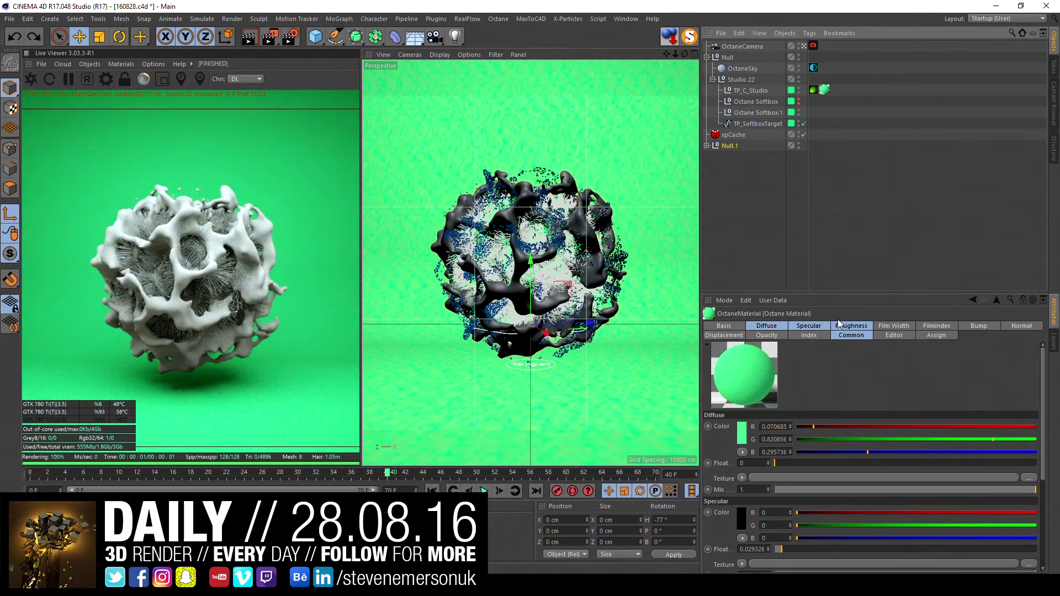
click(731, 145)
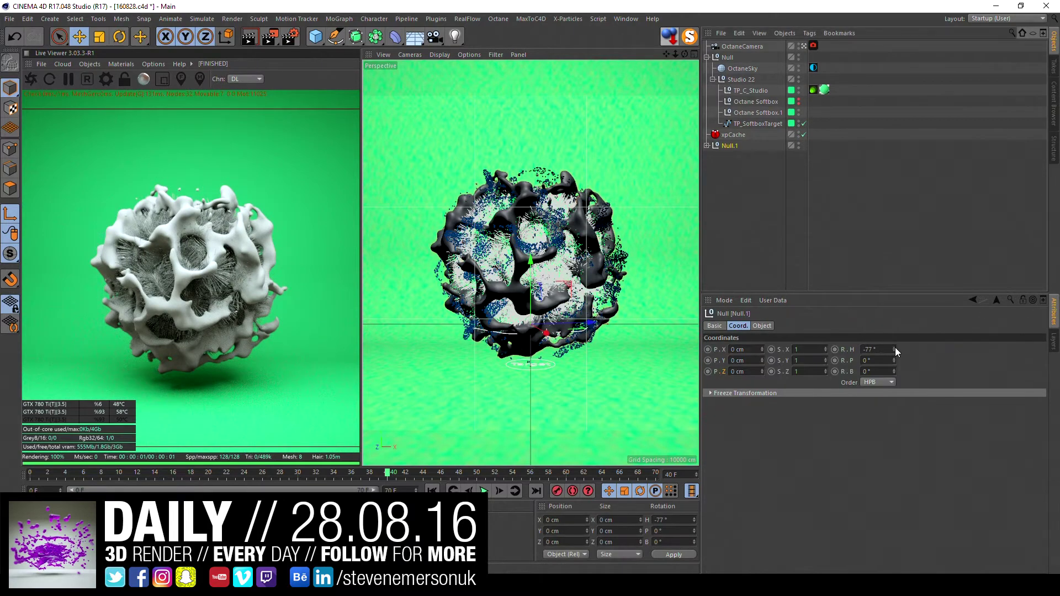
drag(894, 348, 894, 356)
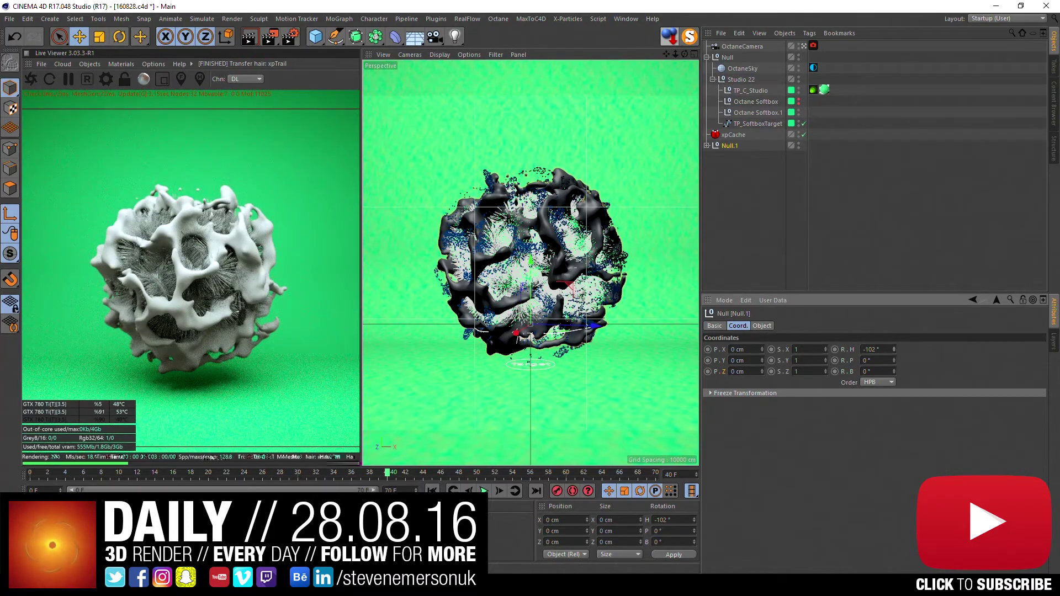
Step: Desaturate the studio material's diffuse colour to white and check the null's rotation
click(24, 527)
double_click(24, 528)
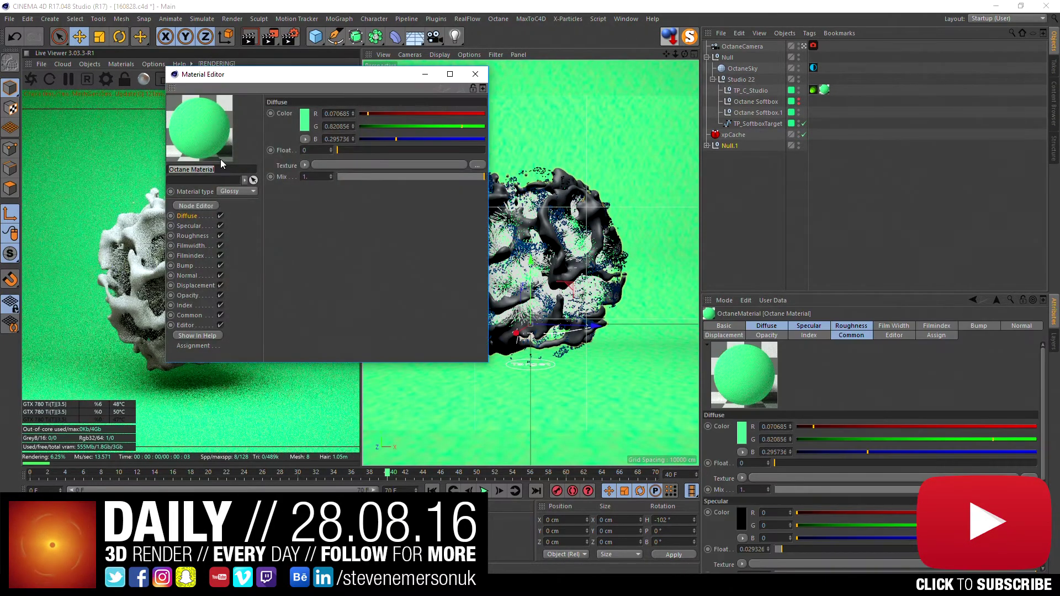
click(302, 121)
mouse_move(365, 133)
mouse_down()
mouse_move(272, 133)
mouse_move(365, 145)
mouse_up()
click(282, 158)
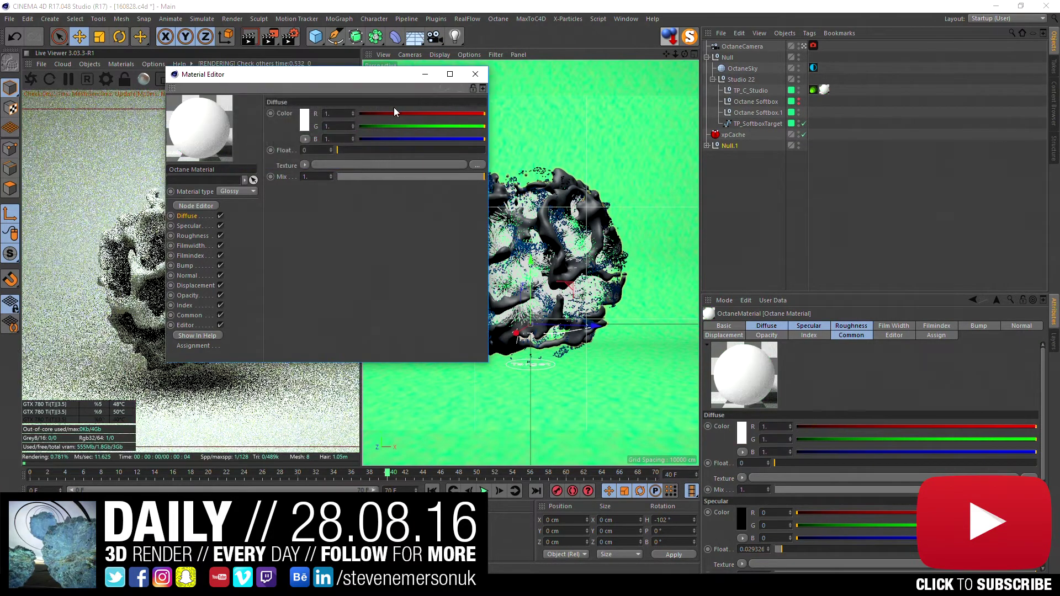
click(475, 74)
click(728, 148)
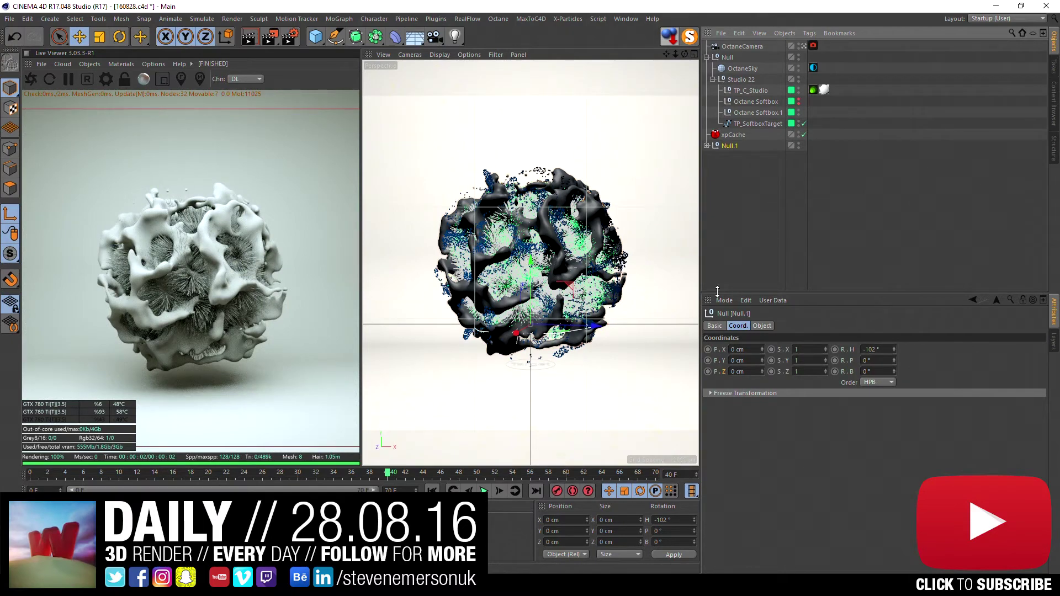
Step: Undo the white colour and the rotation change, restoring -77°, and save the scene
key(ctrl+z)
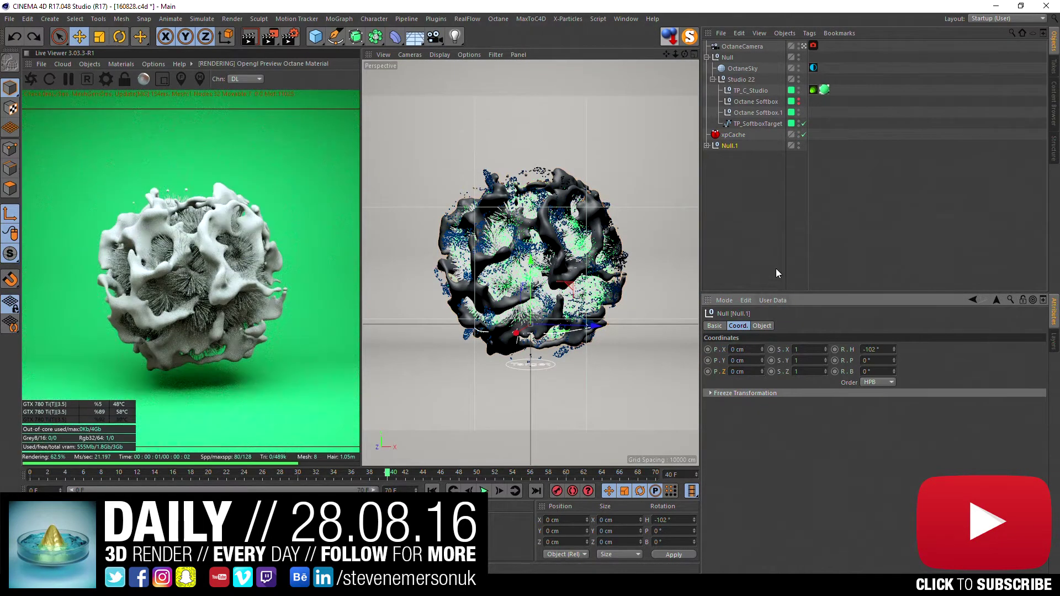
key(ctrl+z)
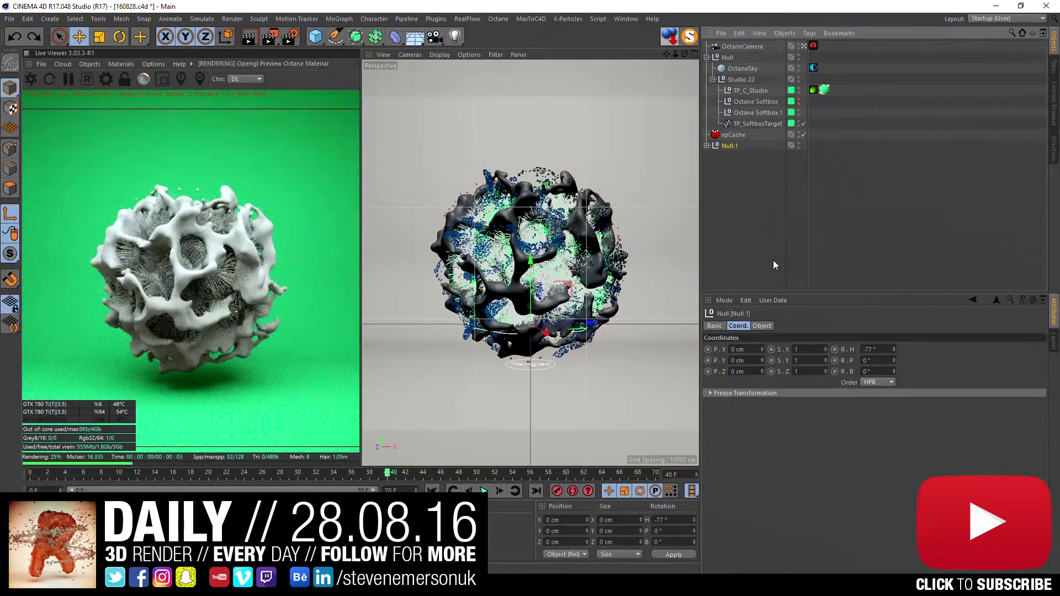
key(ctrl+s)
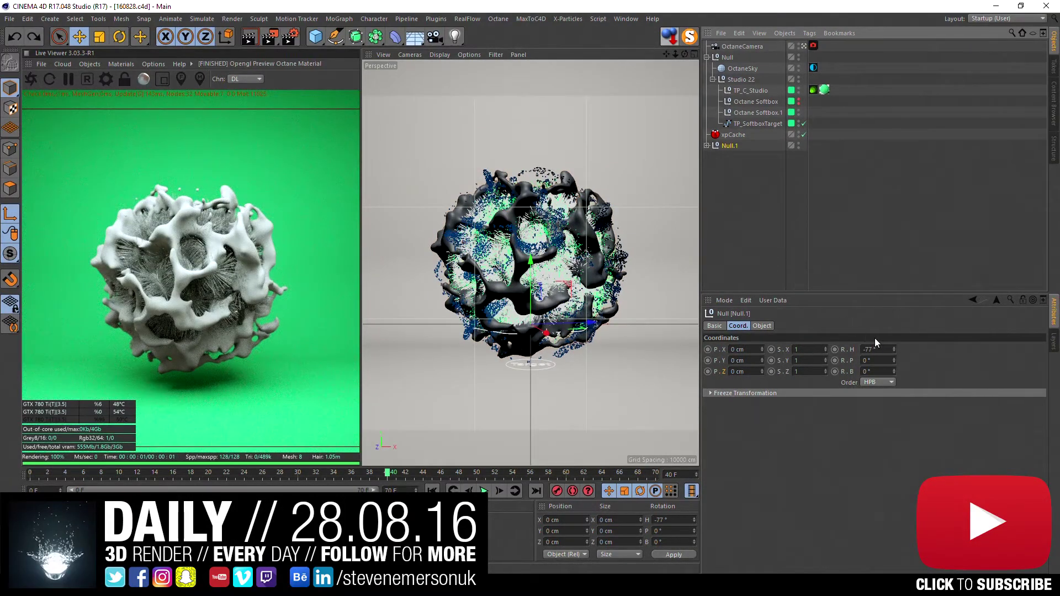
Step: Set the studio material's diffuse colour to light grey 0.820856 and save the scene
double_click(33, 525)
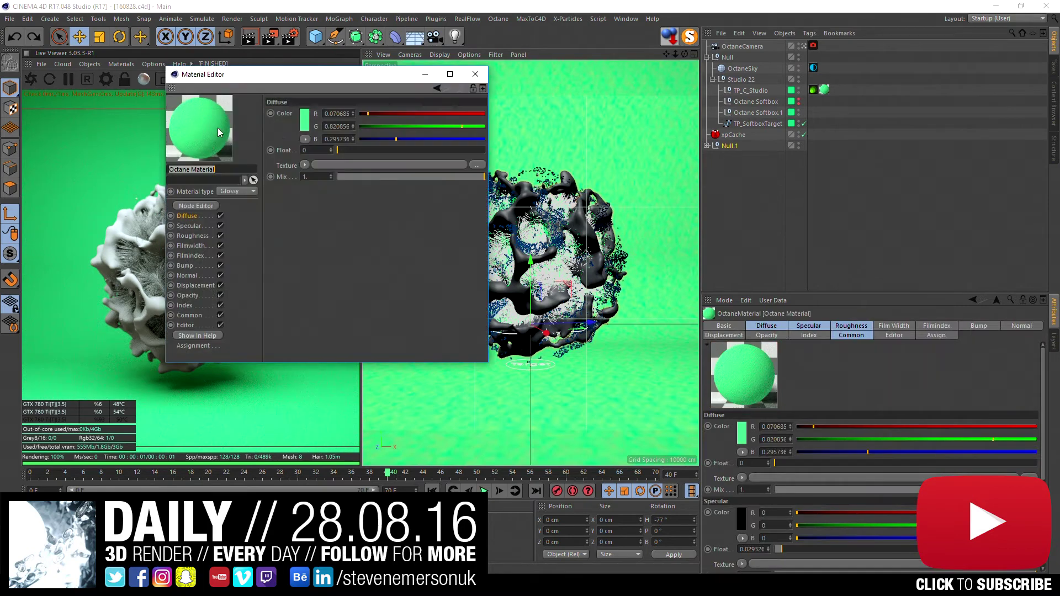
click(306, 126)
drag(343, 131, 274, 131)
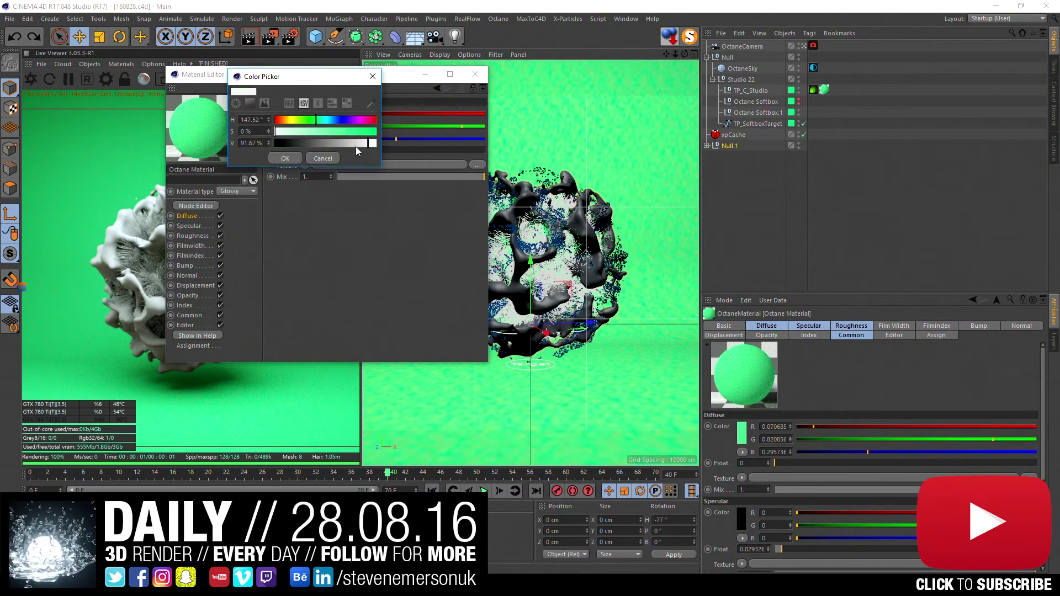
click(285, 158)
click(484, 71)
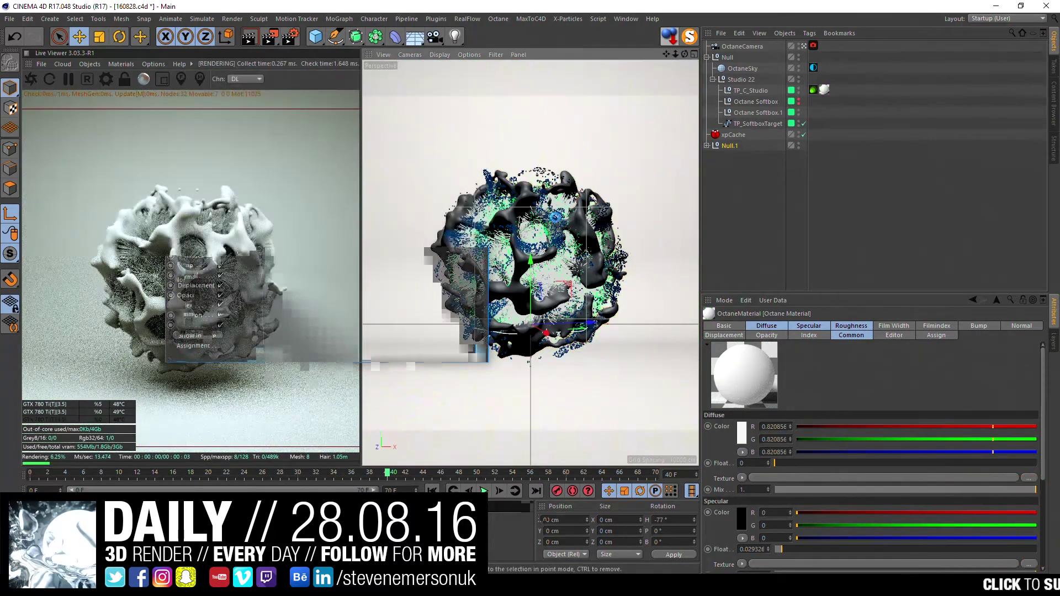
key(ctrl+s)
Step: In the Content Browser, preview Octane Studio Kit materials like Jello, Frosted Glass and Glass
click(630, 20)
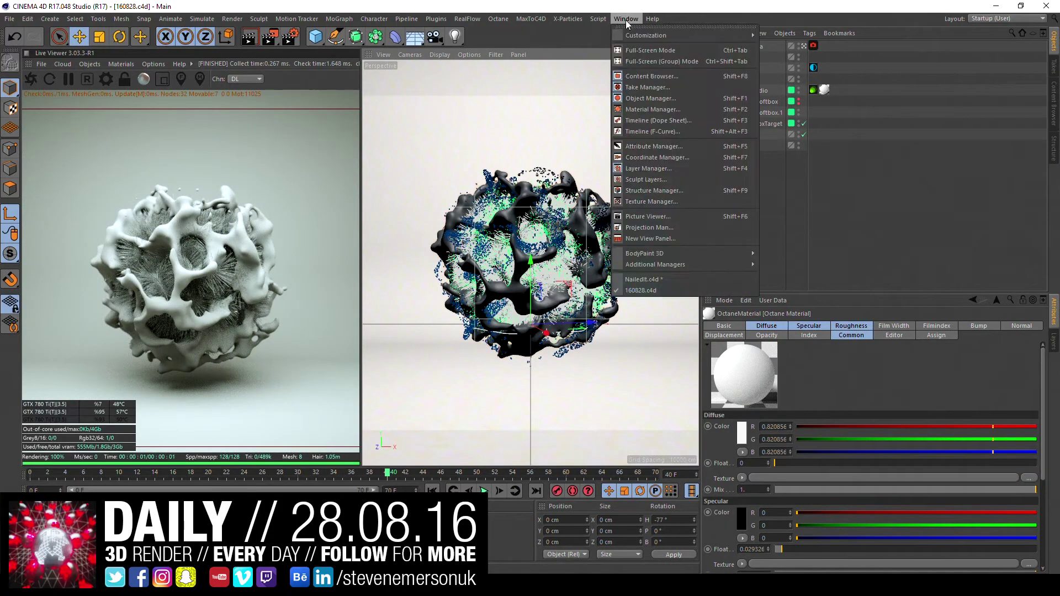
click(654, 74)
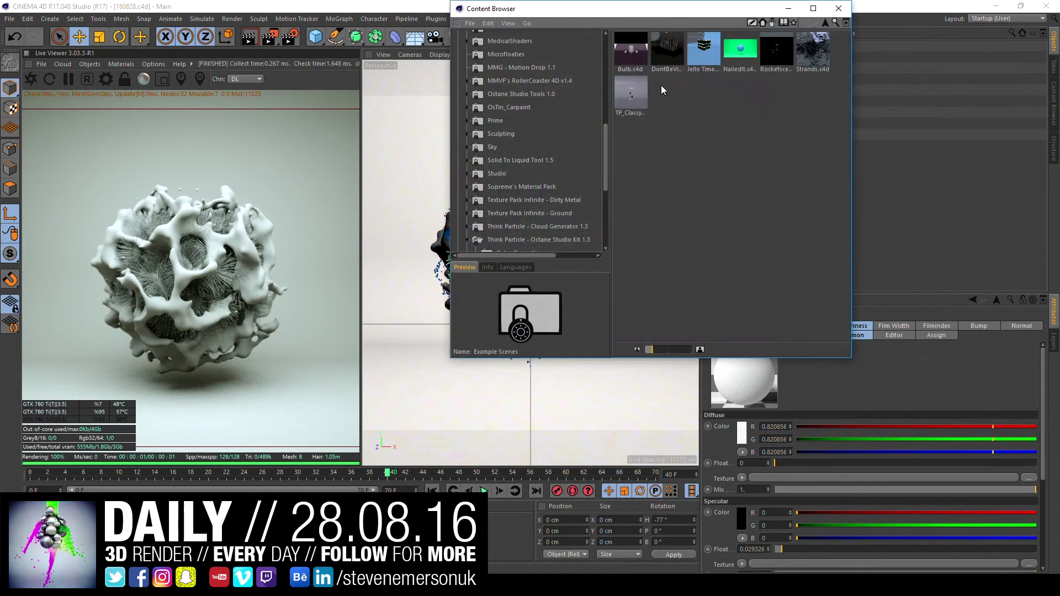
scroll(560, 165, down, 2)
click(503, 117)
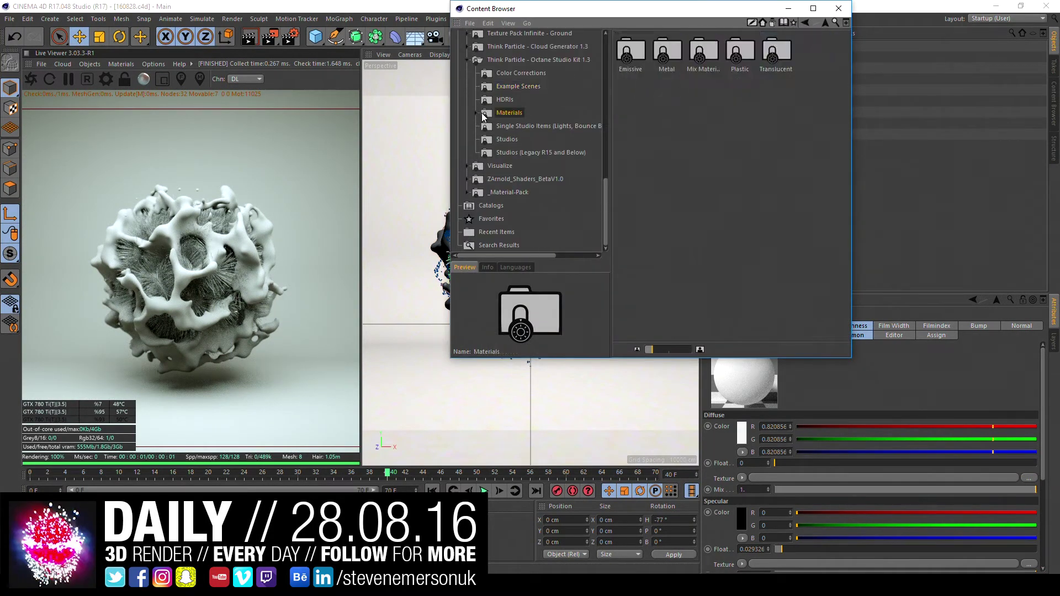
click(739, 49)
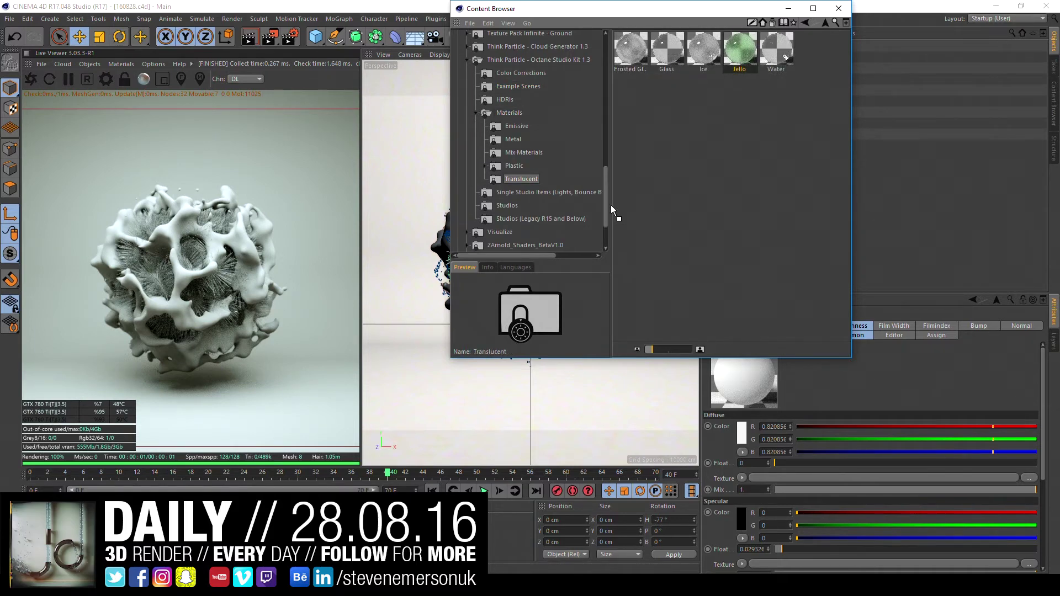
click(629, 58)
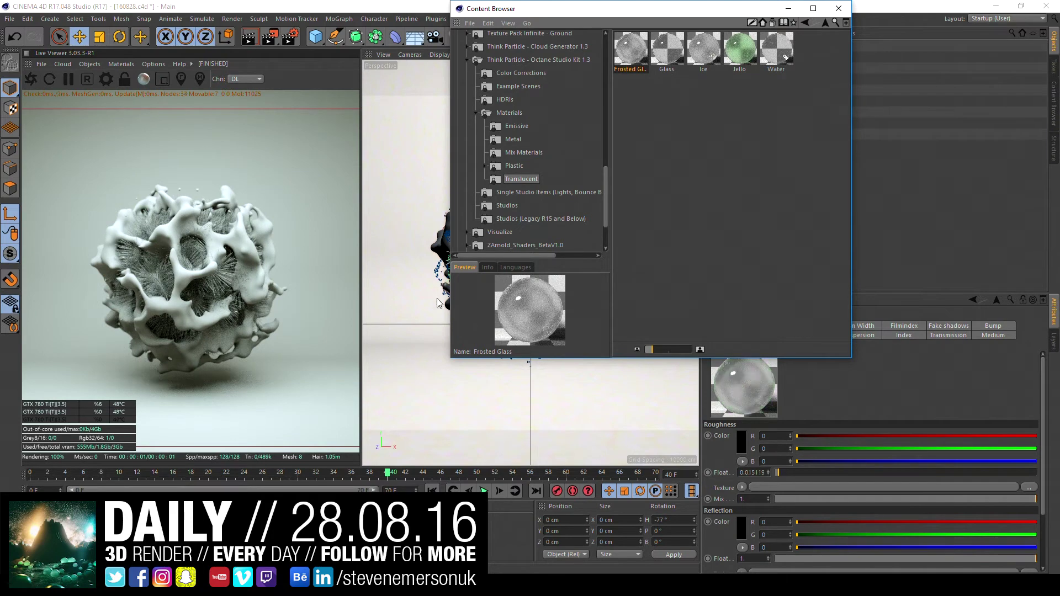
drag(667, 49, 647, 89)
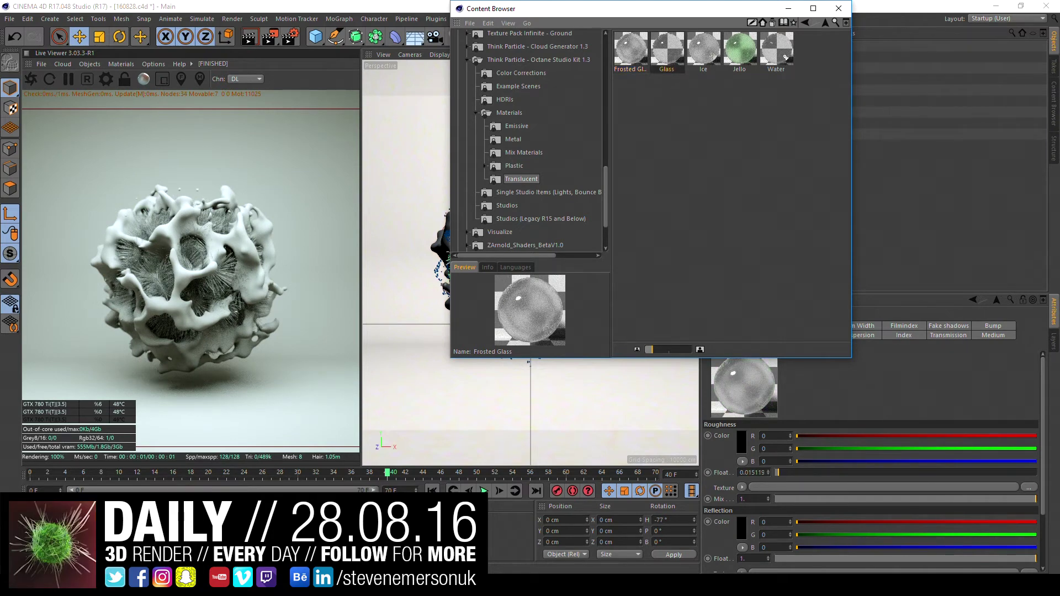
click(514, 139)
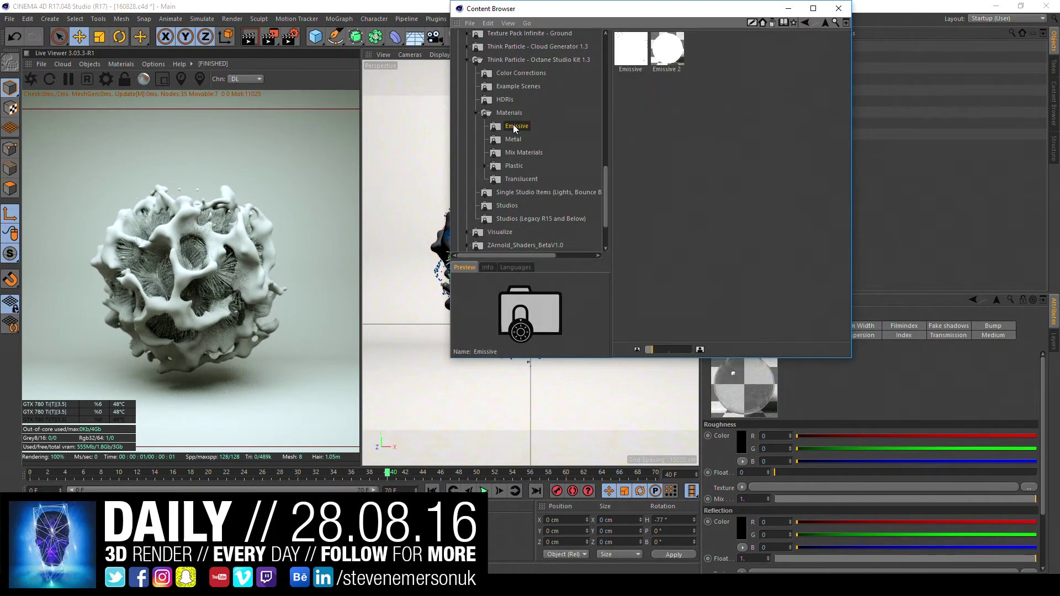
Step: Load the red Plastic.1 preset from Plastic > Color into the scene and close the browser
click(514, 153)
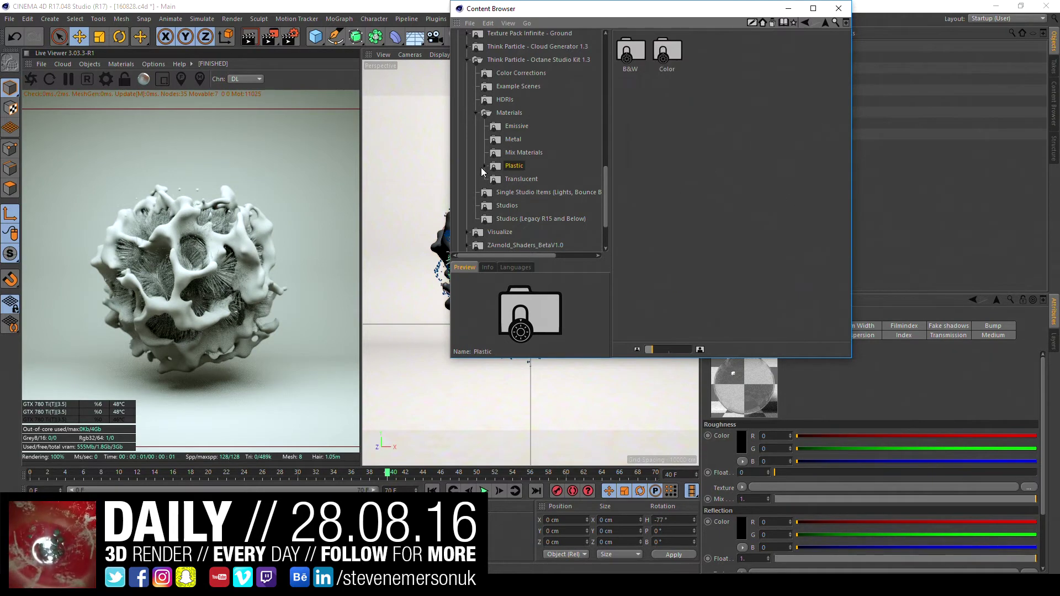
click(521, 192)
scroll(742, 271, down, 2)
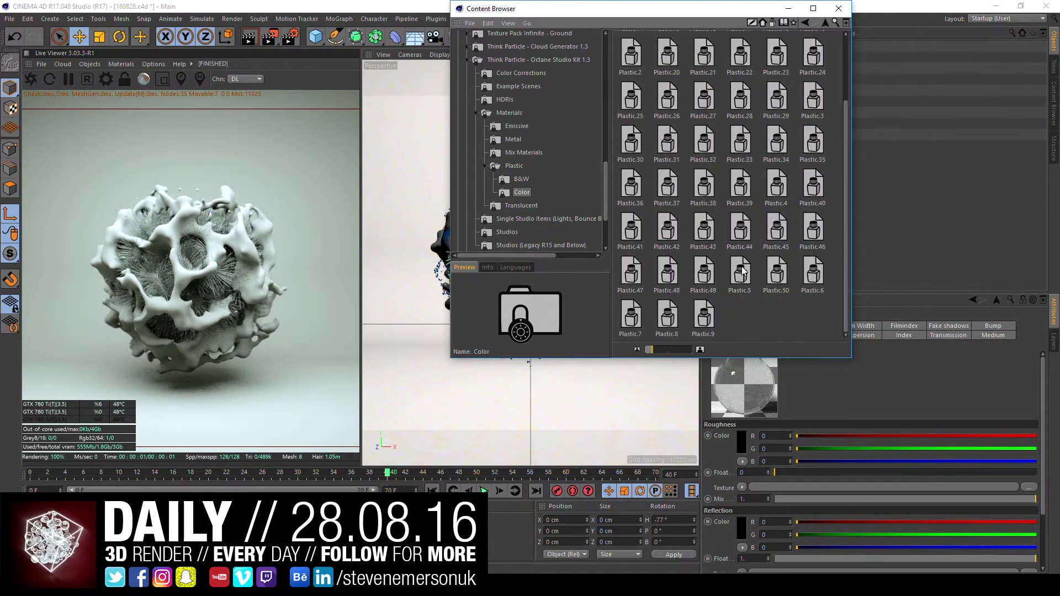
scroll(743, 271, up, 2)
click(704, 178)
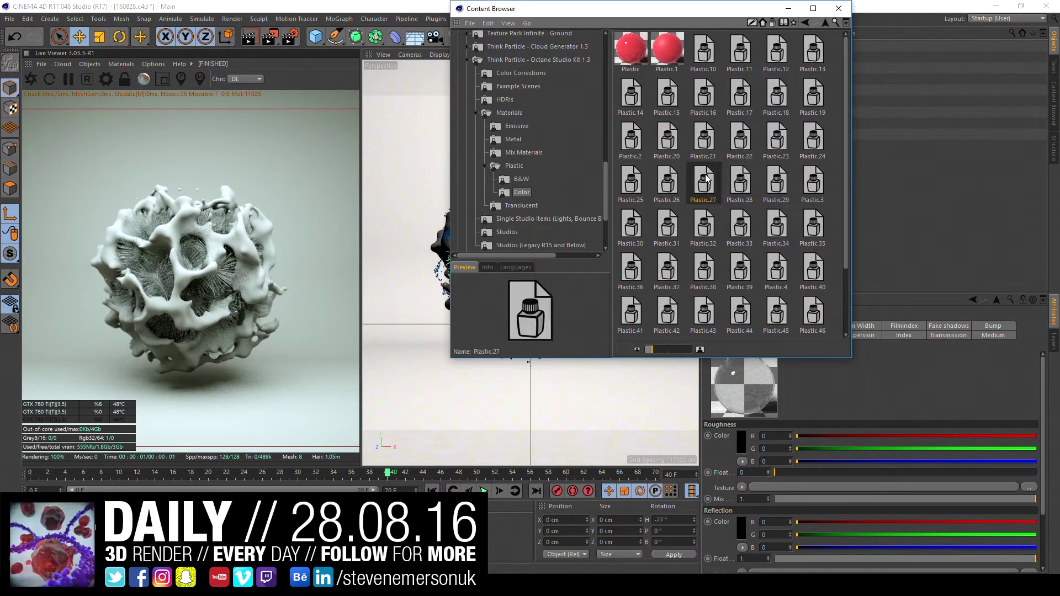
click(662, 48)
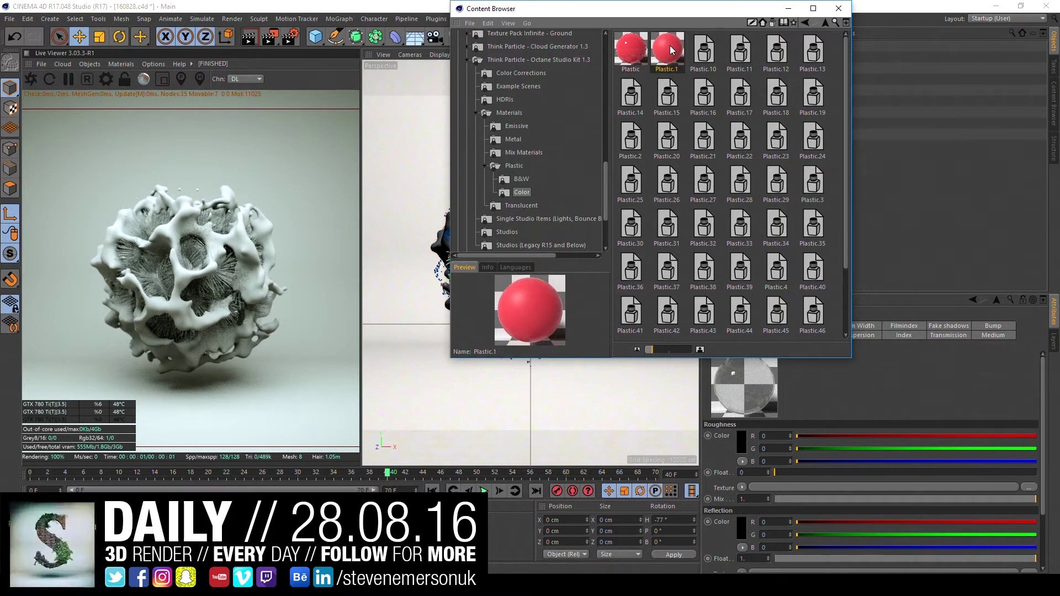
double_click(667, 50)
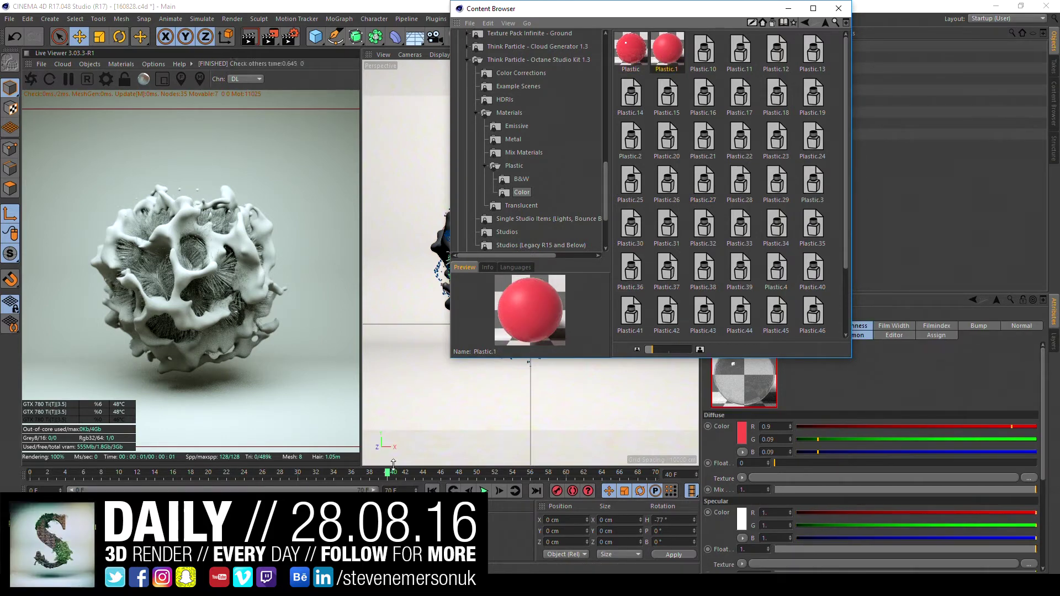
click(839, 8)
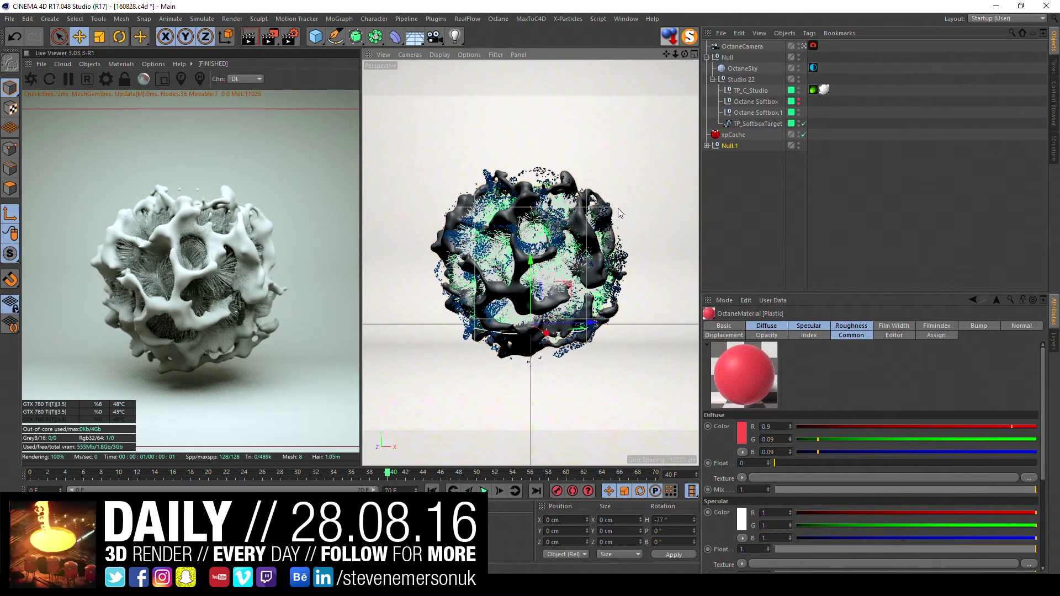
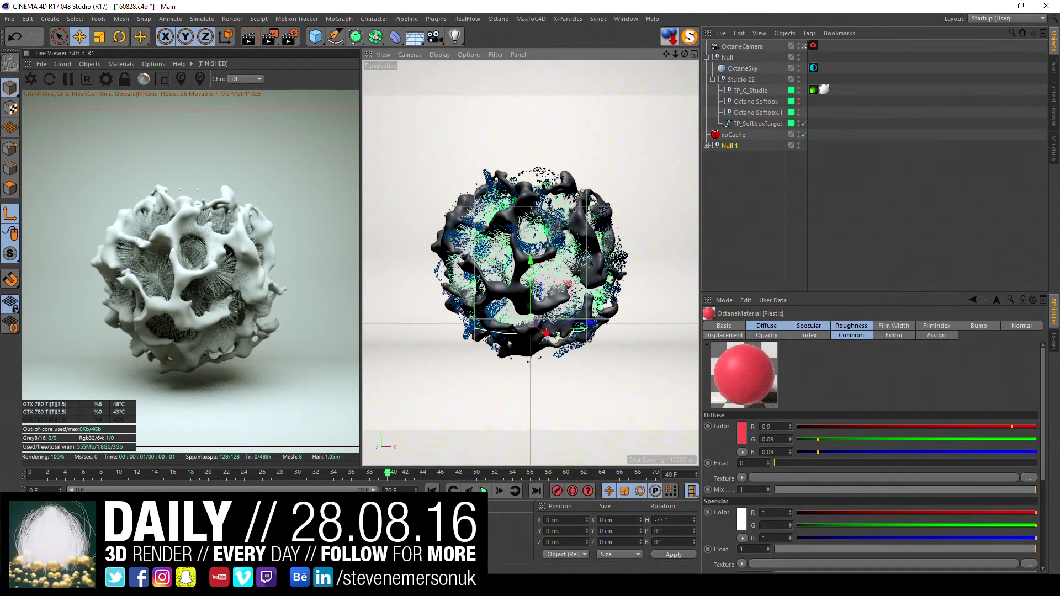
Step: Expand Null.1 and Scene, select Mesher, and inspect the green Jello material on Scene
right_click(220, 334)
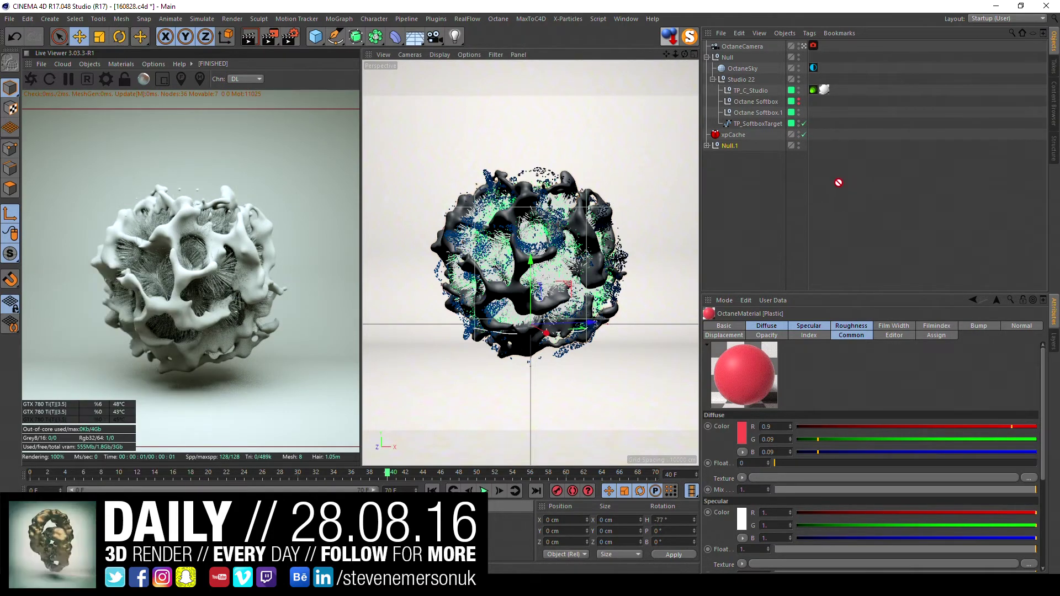
click(706, 145)
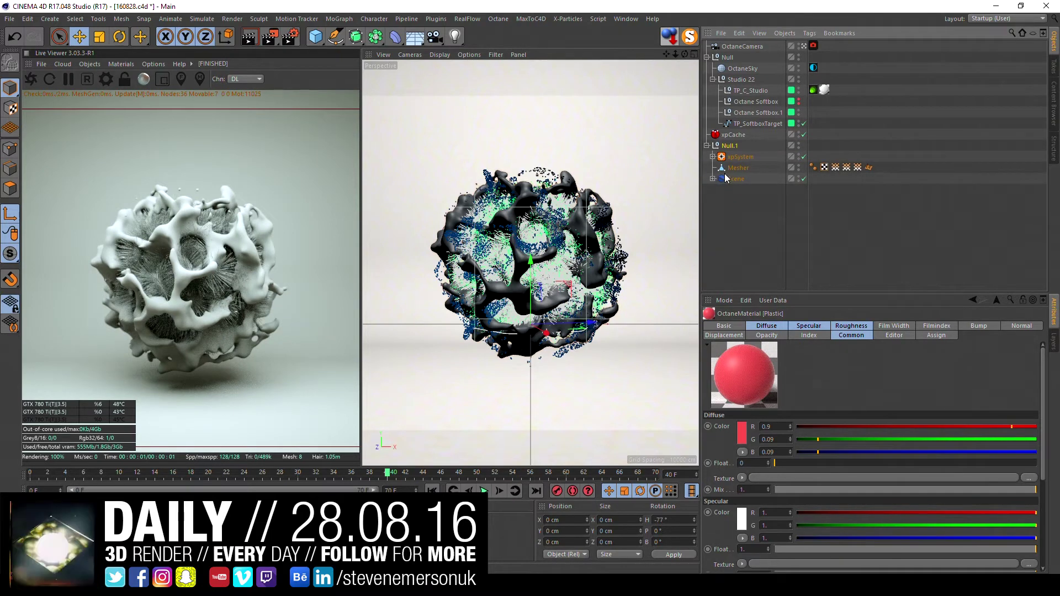
click(573, 269)
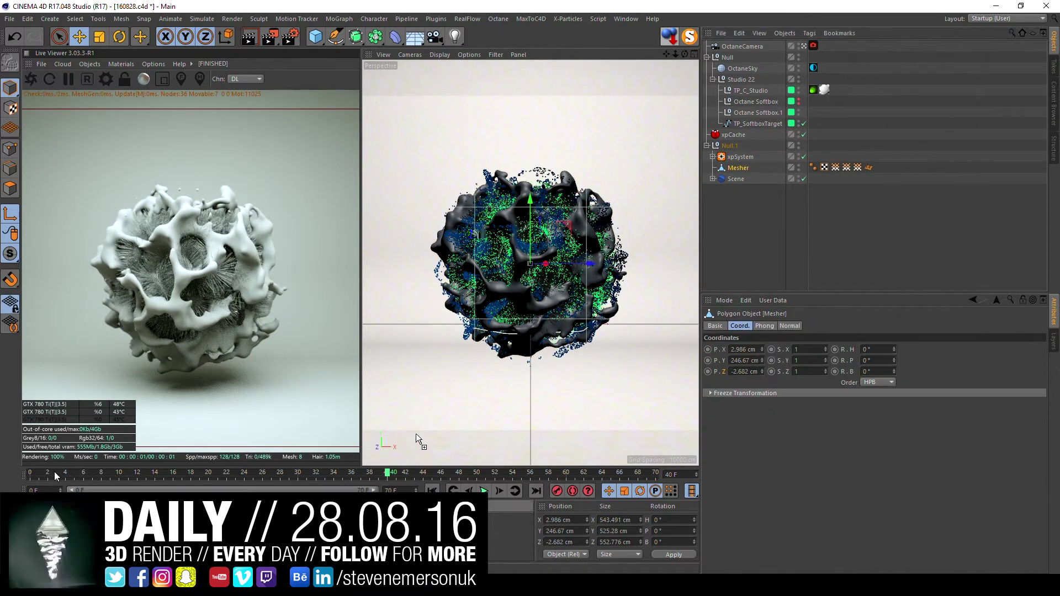
click(712, 179)
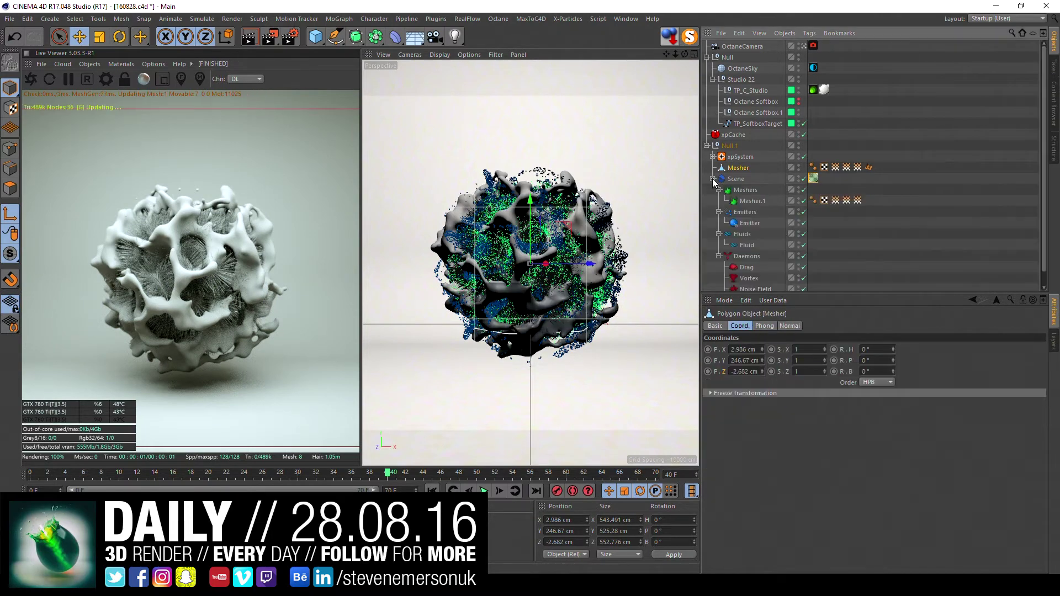
click(813, 179)
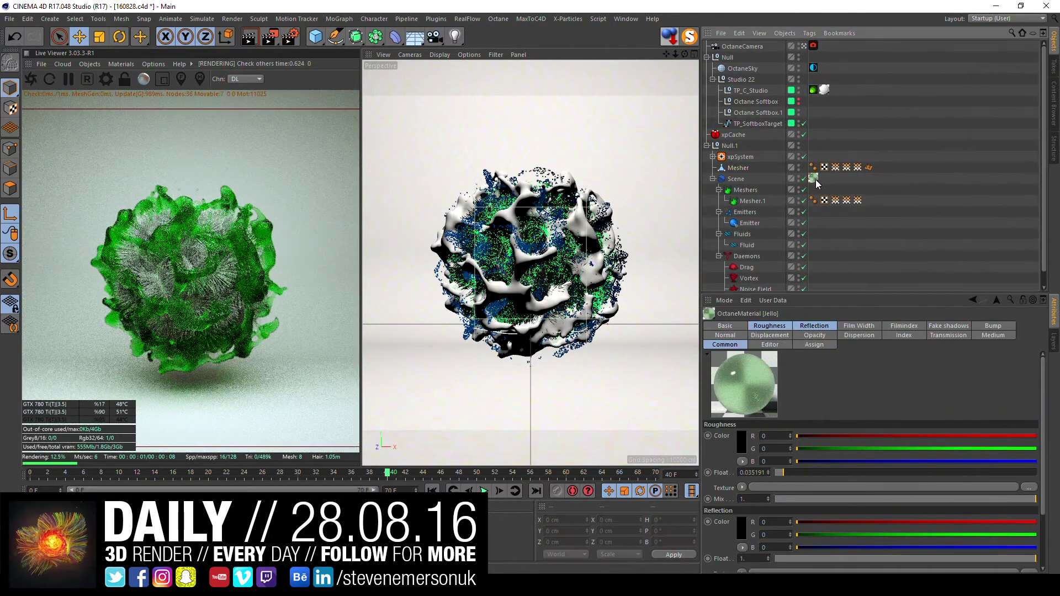
Step: Apply the red Plastic material to xpTrail under xpSystem in the Object Manager
drag(756, 243, 761, 202)
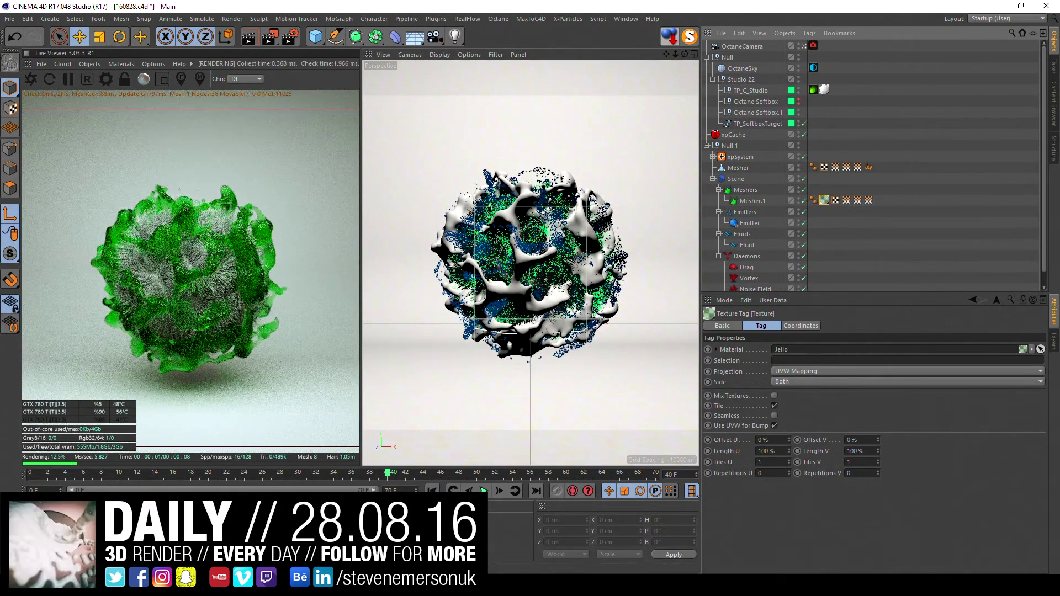
click(510, 524)
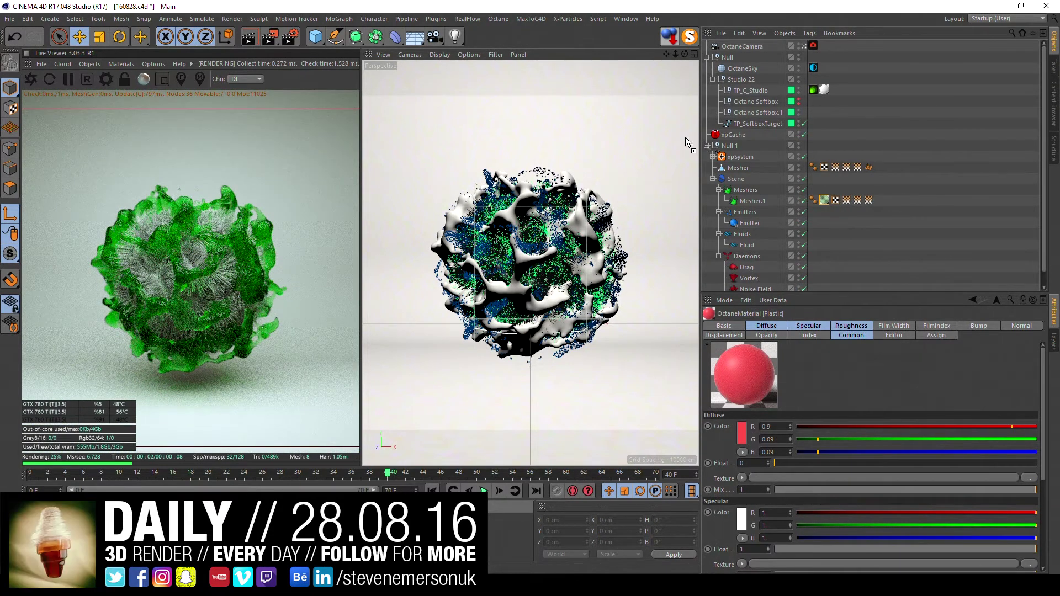
scroll(853, 289, down, 1)
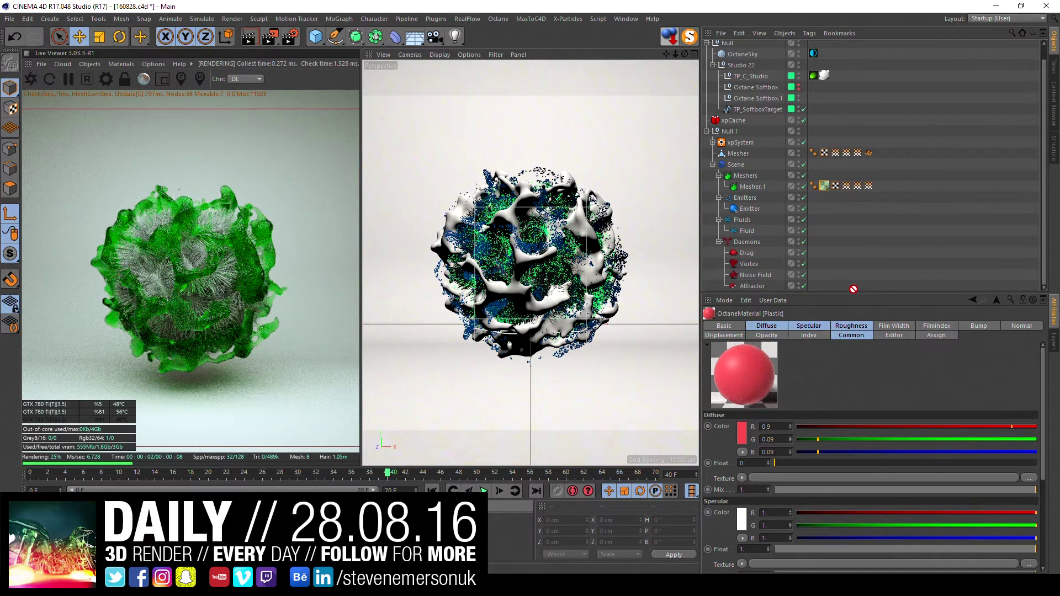
scroll(851, 289, up, 1)
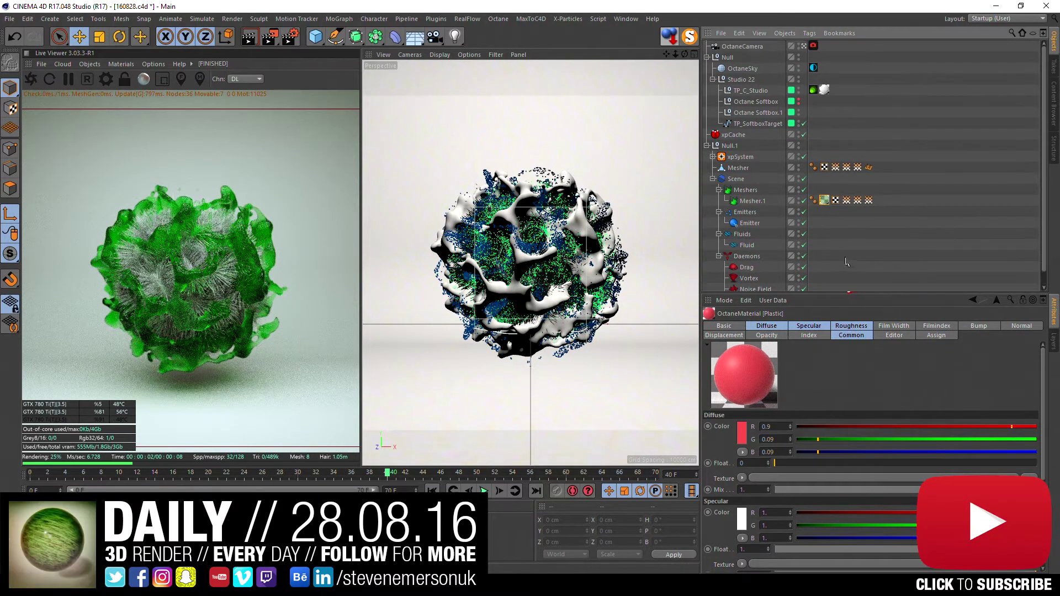
click(713, 158)
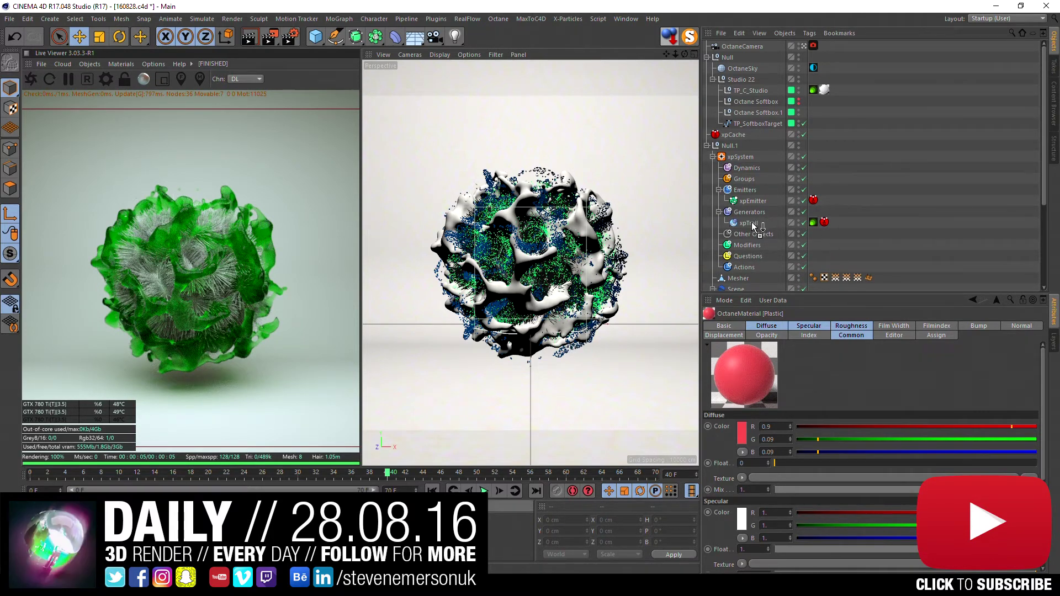
drag(788, 217, 751, 223)
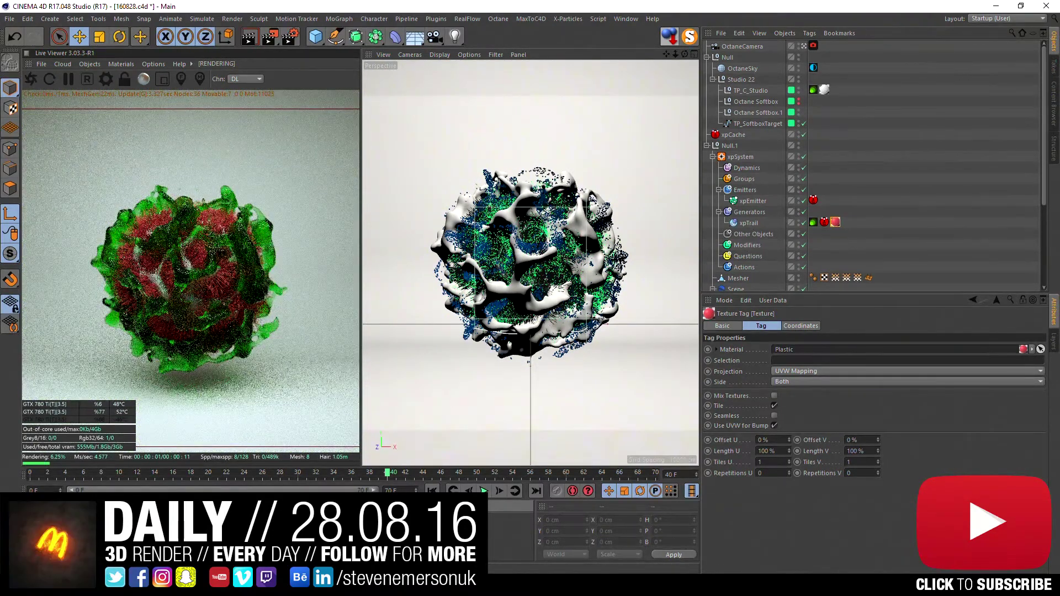
Step: Create a new Octane material with Blackbody Emission at 12000 K and surface brightness enabled
click(33, 516)
click(41, 506)
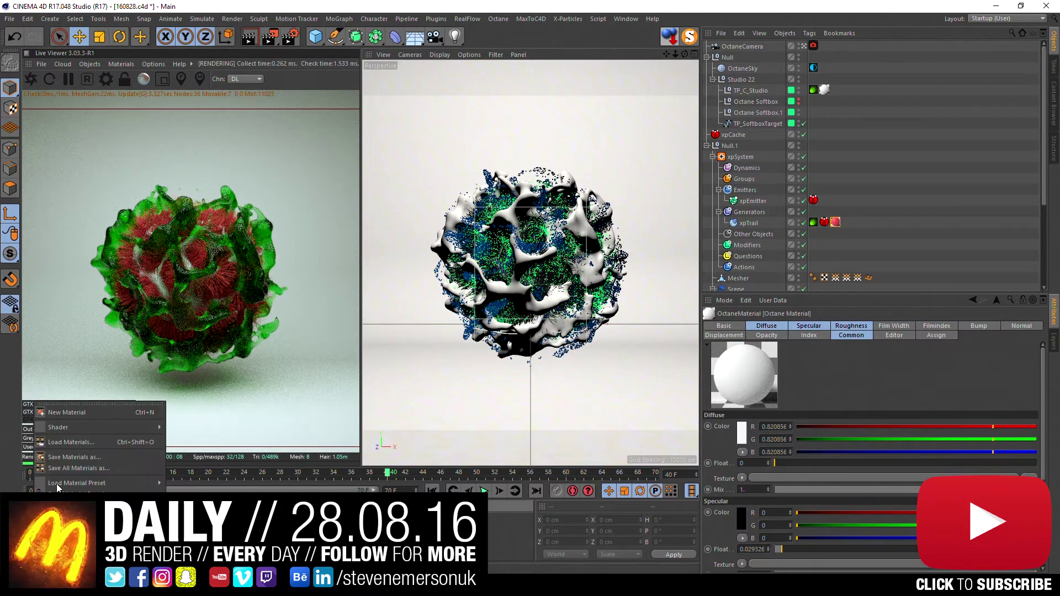
click(282, 380)
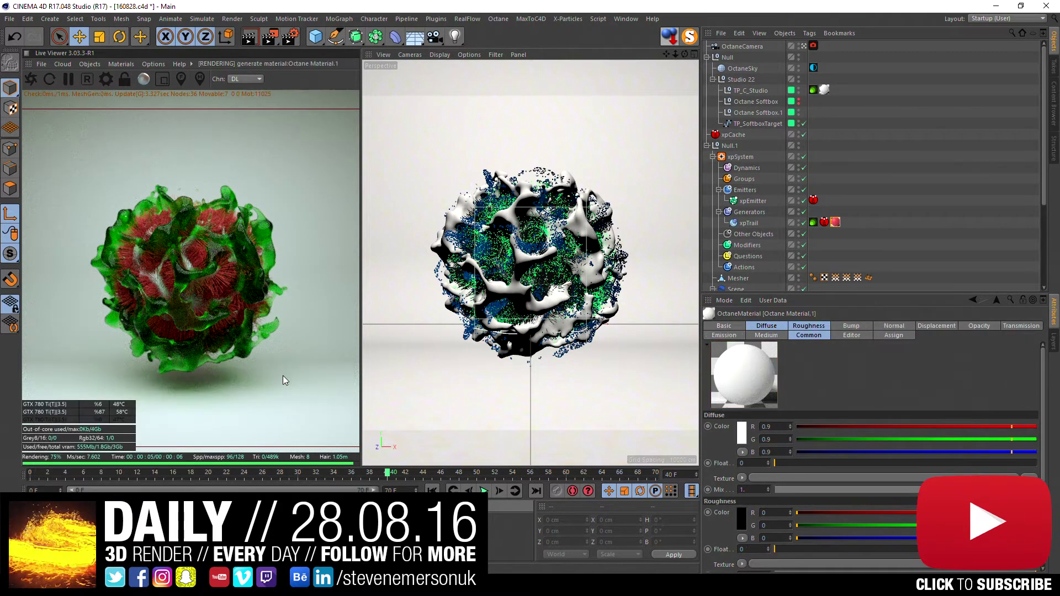
double_click(101, 386)
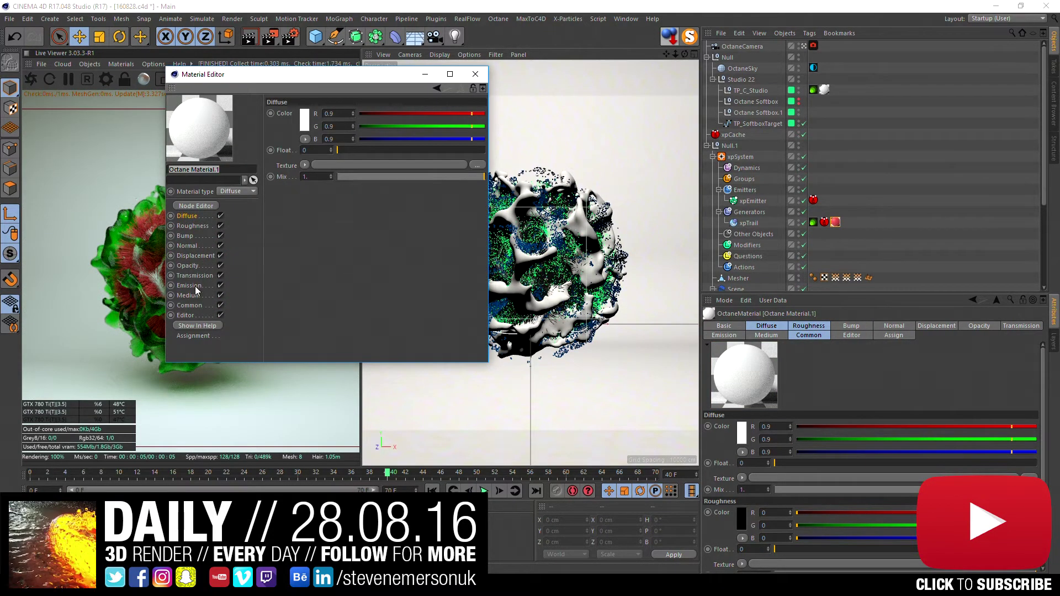
click(190, 286)
click(304, 114)
mouse_move(329, 316)
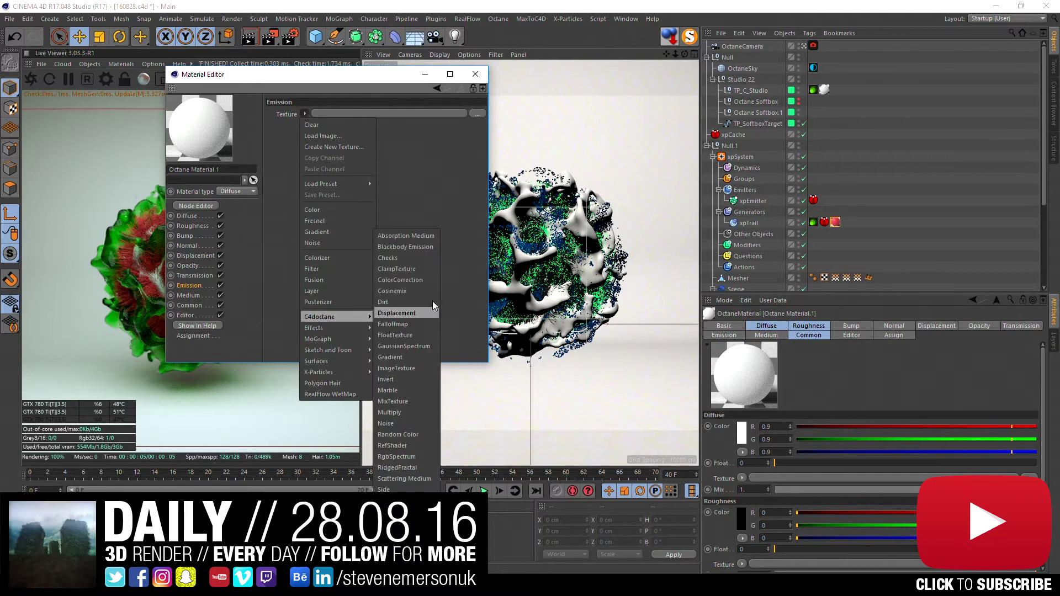
click(424, 248)
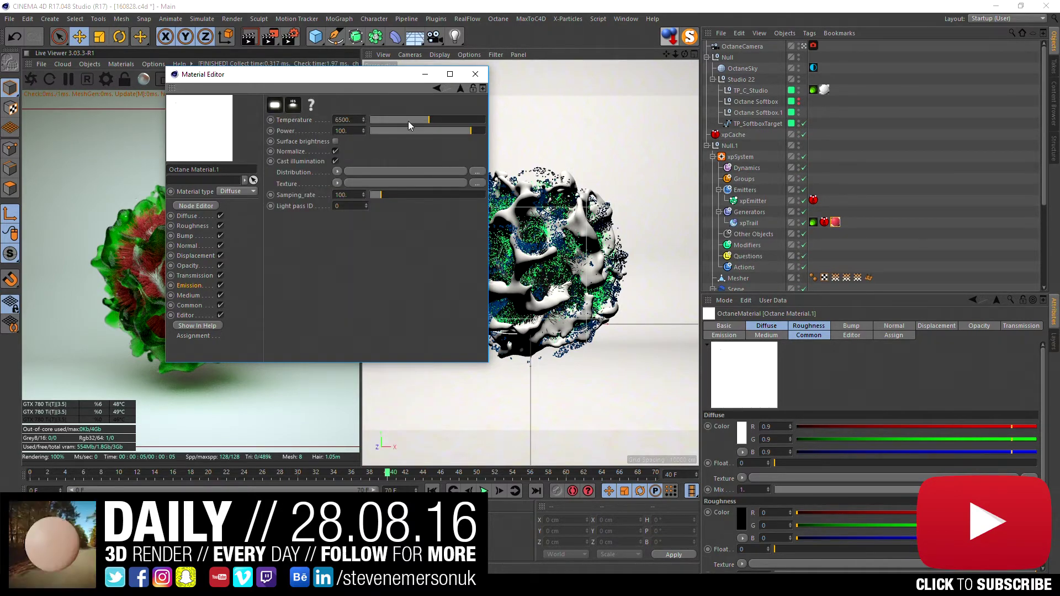
drag(434, 121, 486, 121)
click(335, 141)
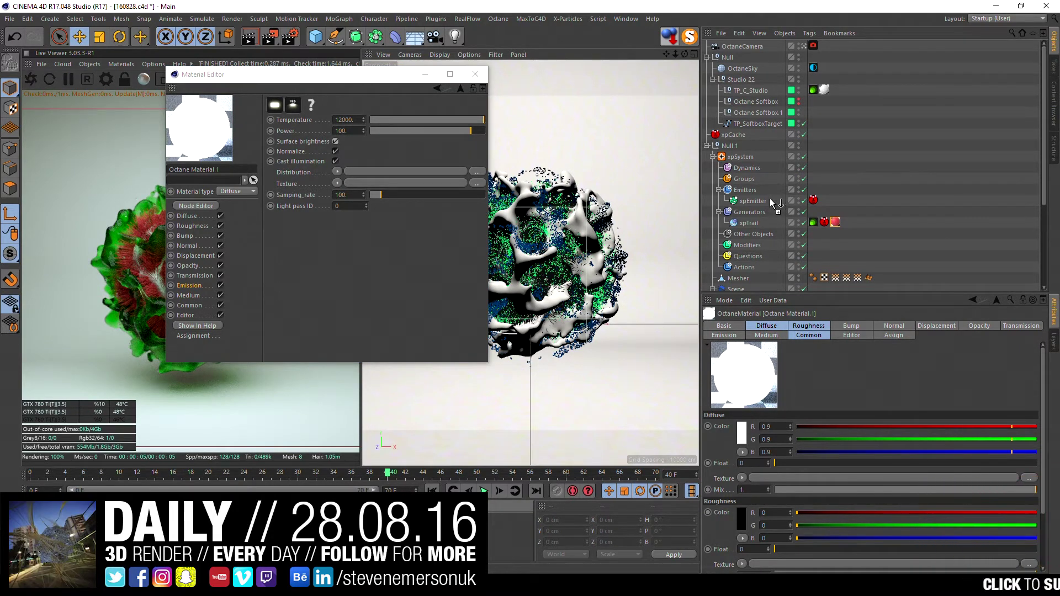
Step: Apply the emissive material to Mesher, close its editor and save the scene
drag(742, 276, 743, 278)
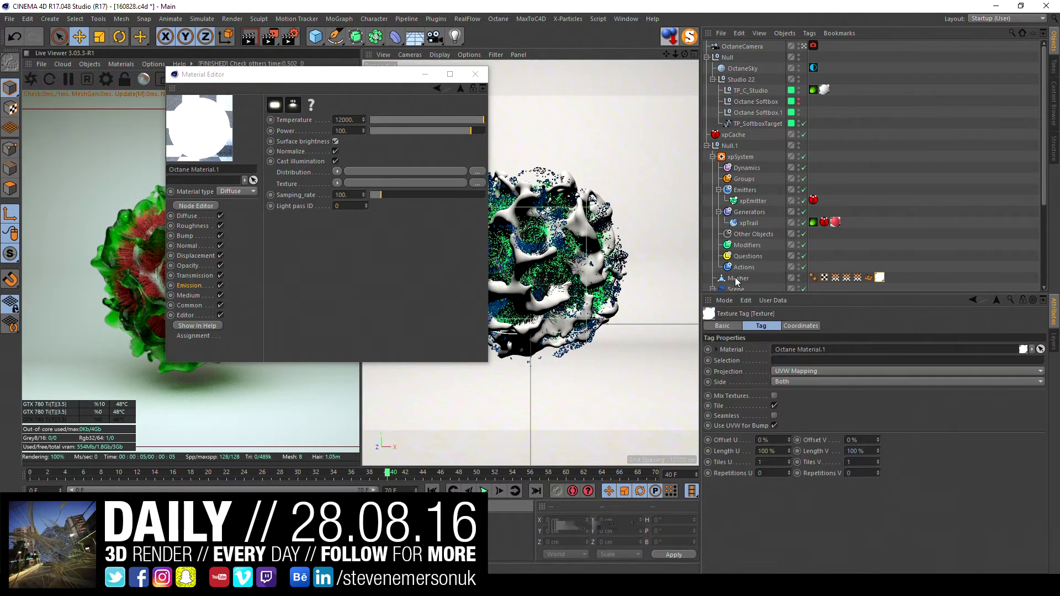
click(475, 74)
key(ctrl+s)
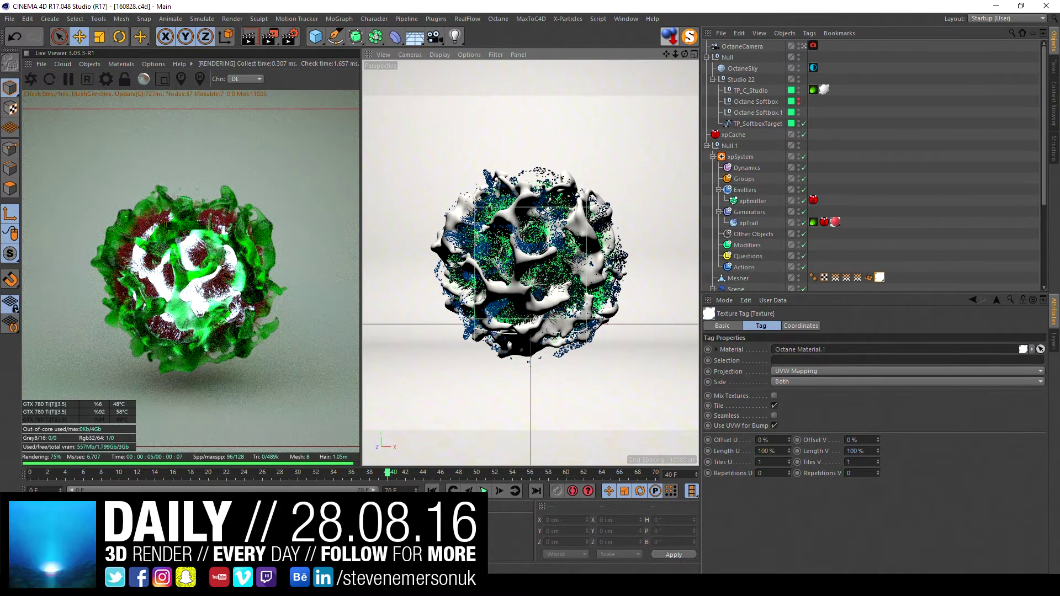
Step: Set the Jello material's medium absorption colour to red
double_click(33, 522)
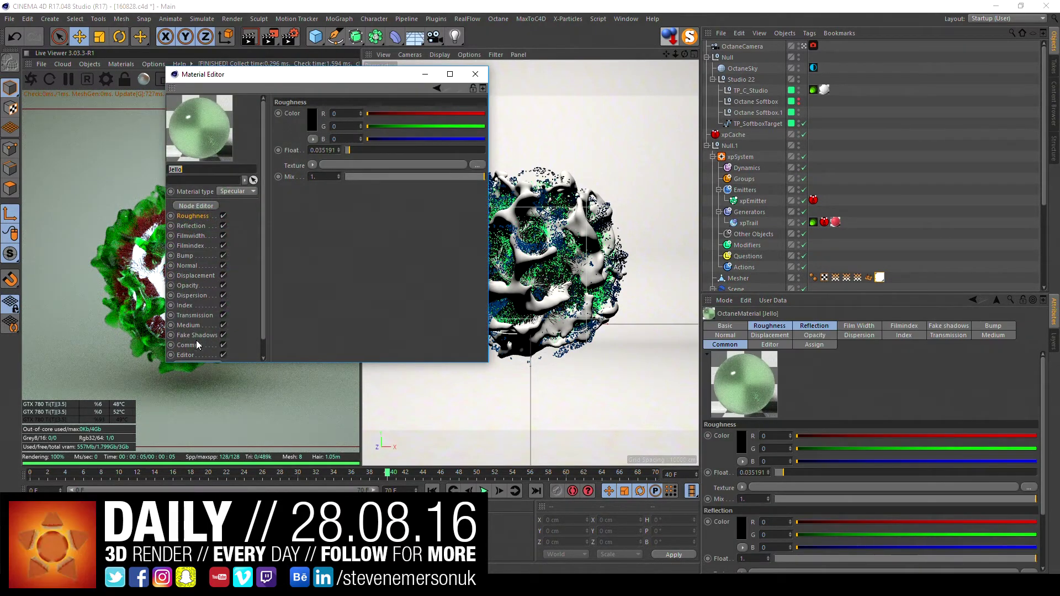
click(190, 326)
click(351, 142)
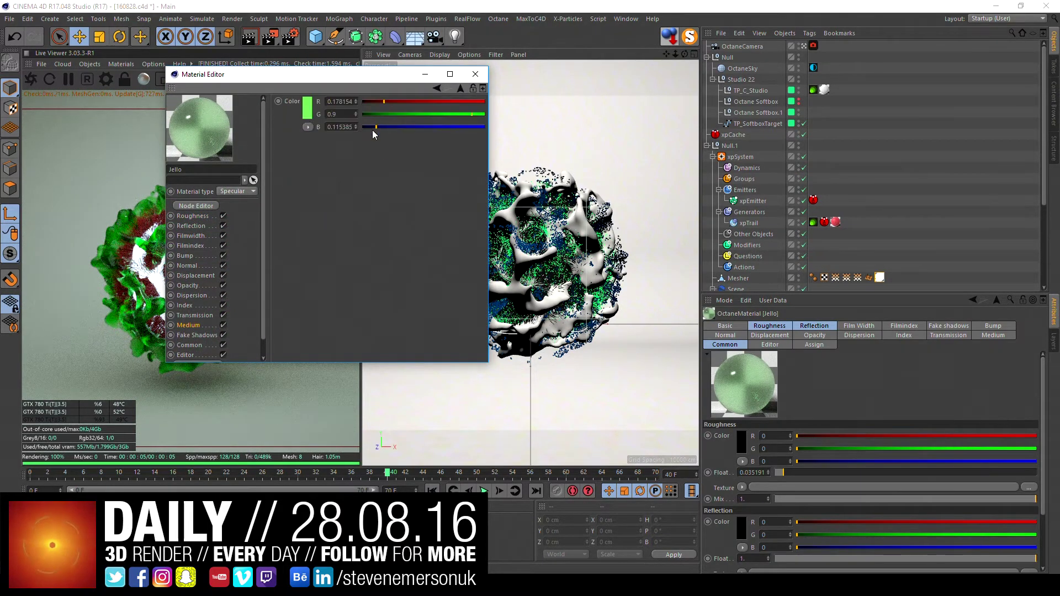
click(307, 107)
click(281, 107)
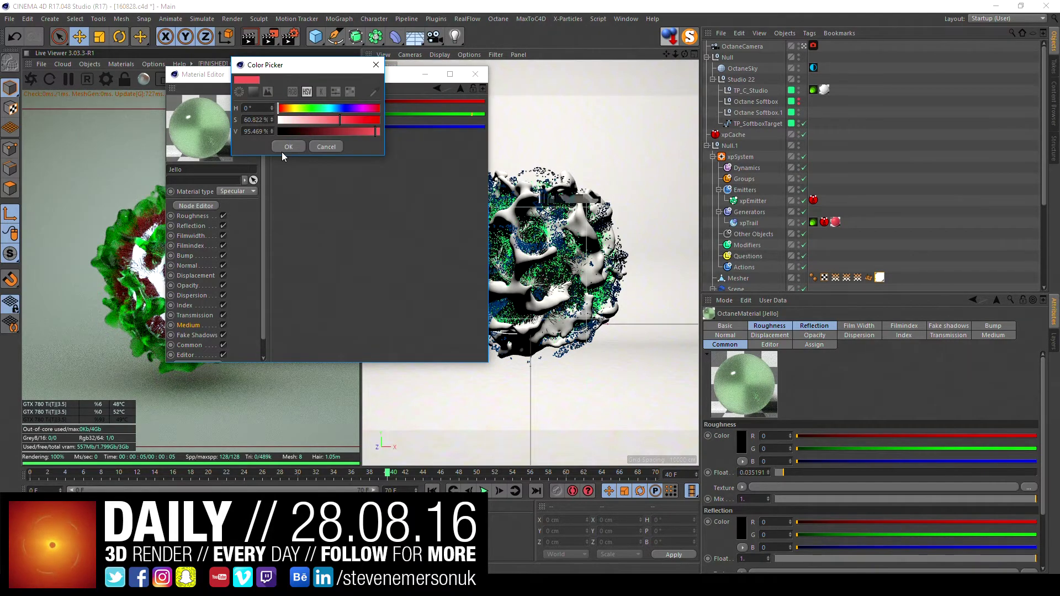
click(288, 146)
drag(298, 74, 489, 87)
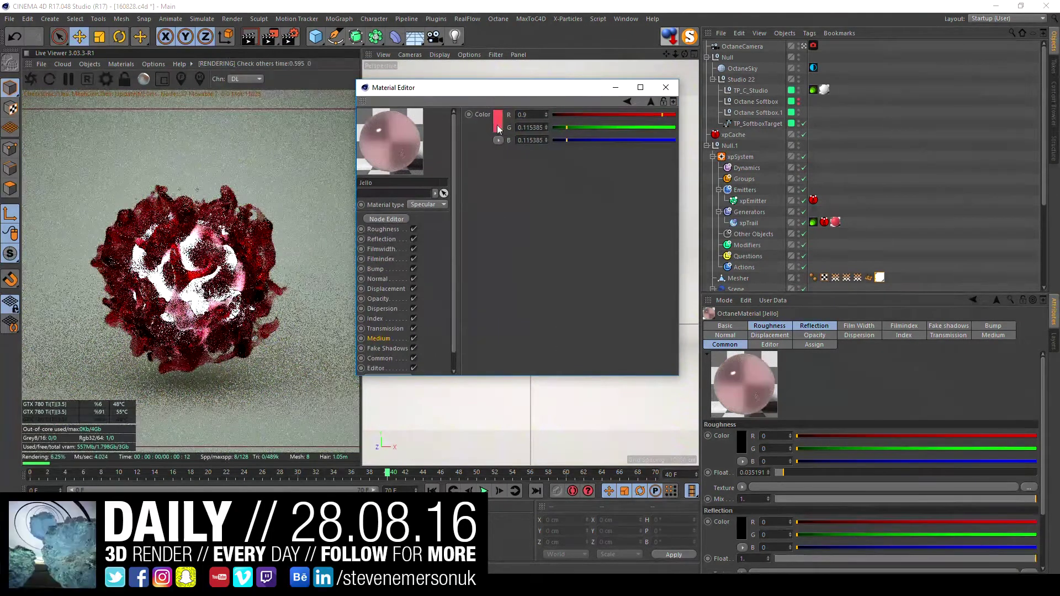
Step: Change the Plastic trail diffuse colour from yellow to magenta (R 0.709, B 0.9)
click(276, 530)
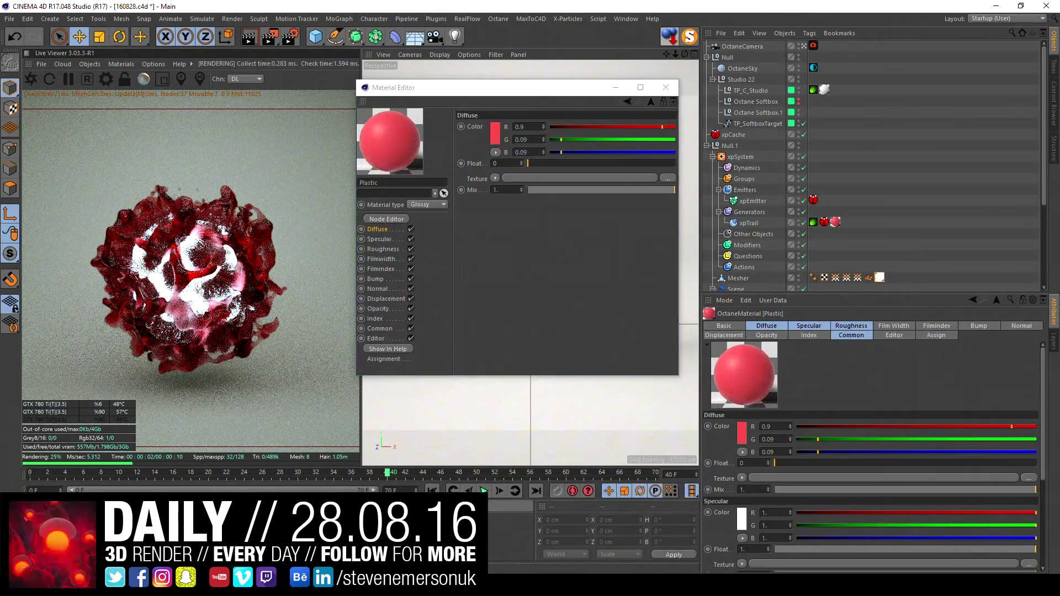
click(495, 134)
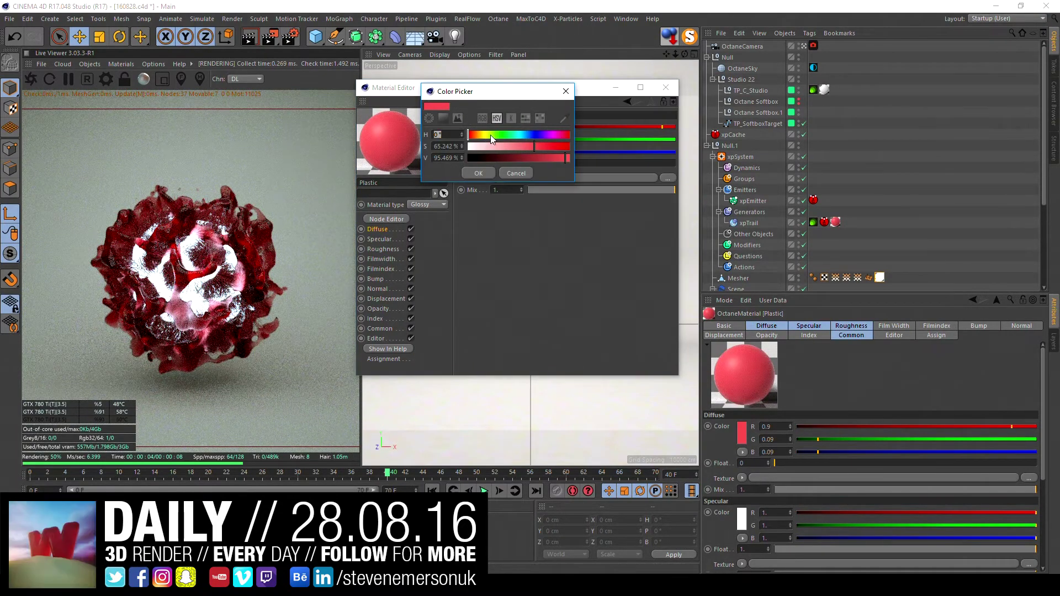
click(486, 135)
click(479, 173)
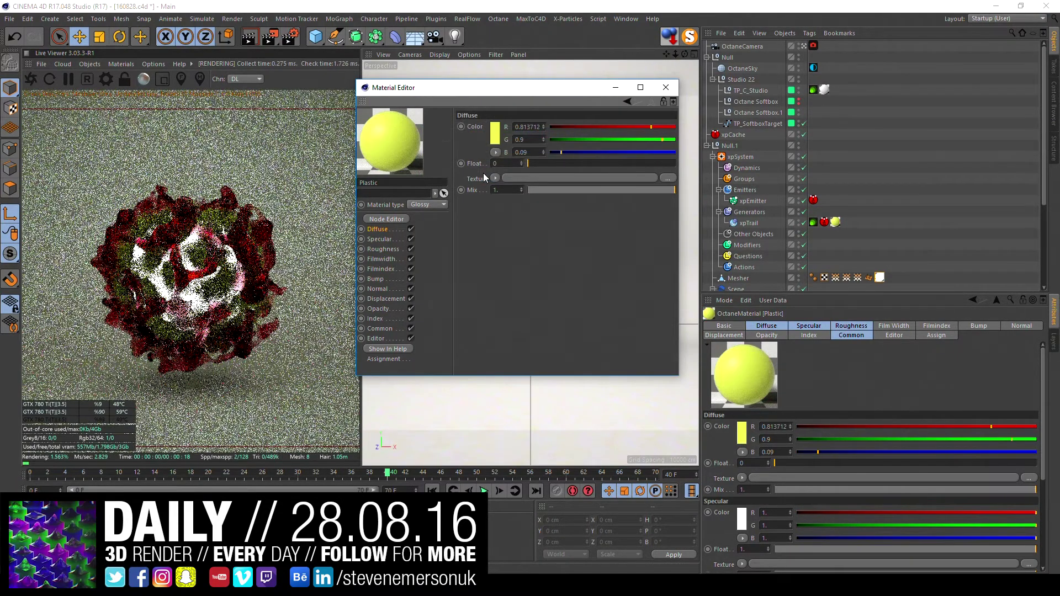
click(496, 134)
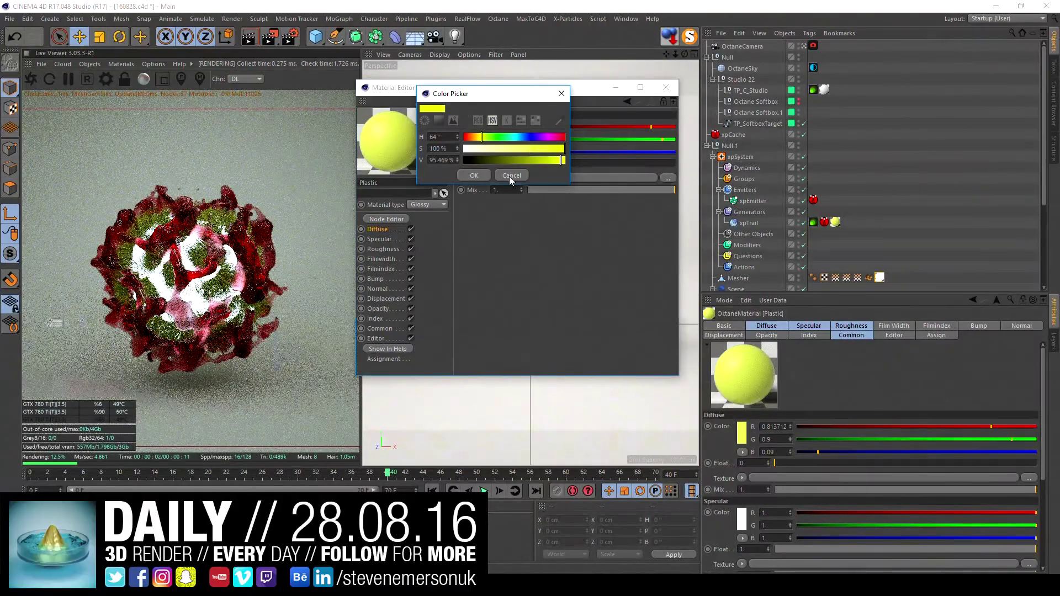
click(482, 171)
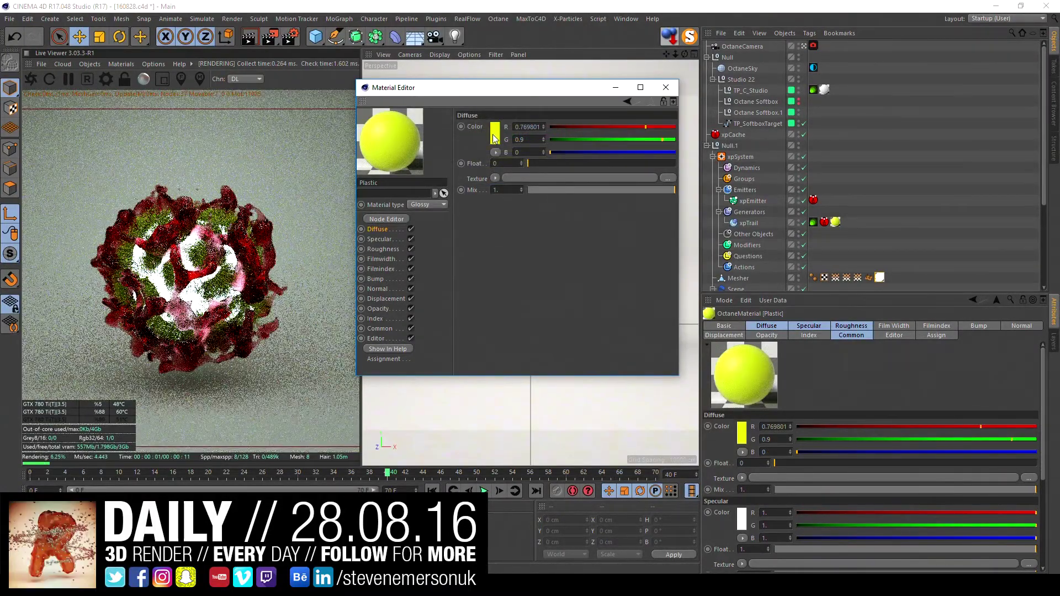
click(491, 135)
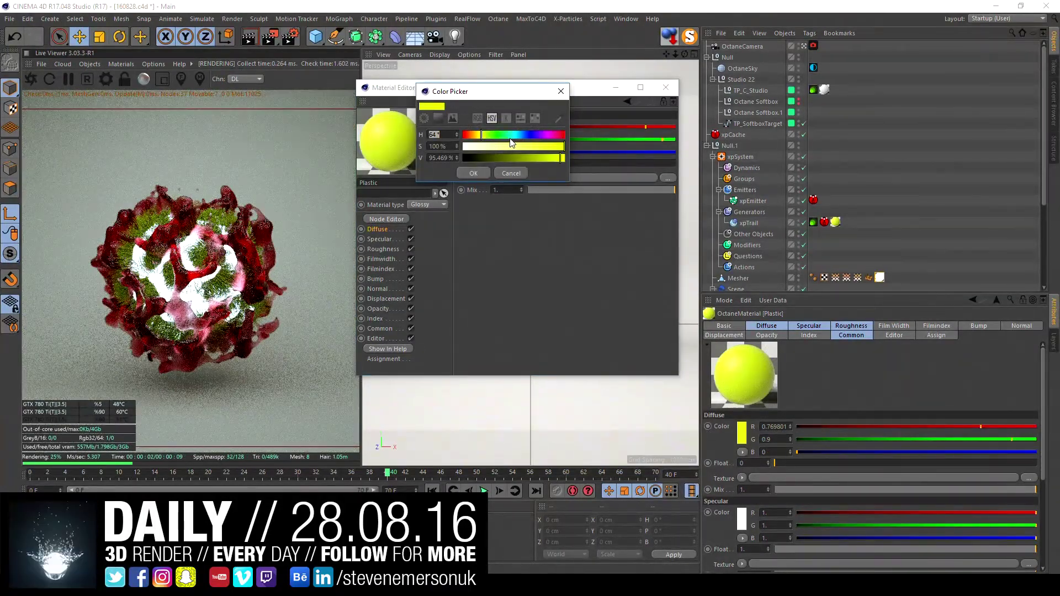
click(547, 135)
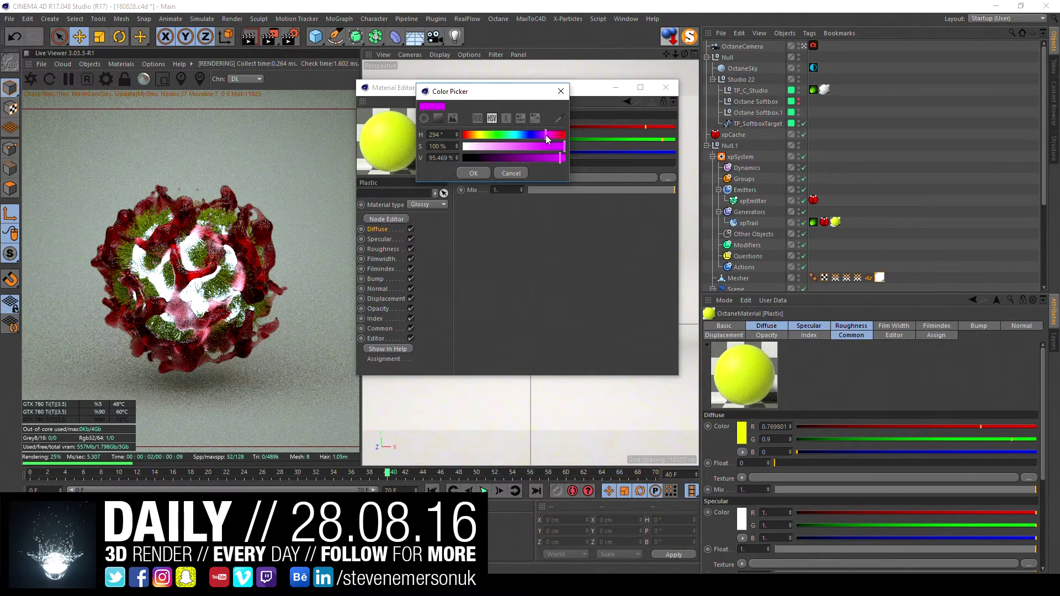
click(471, 174)
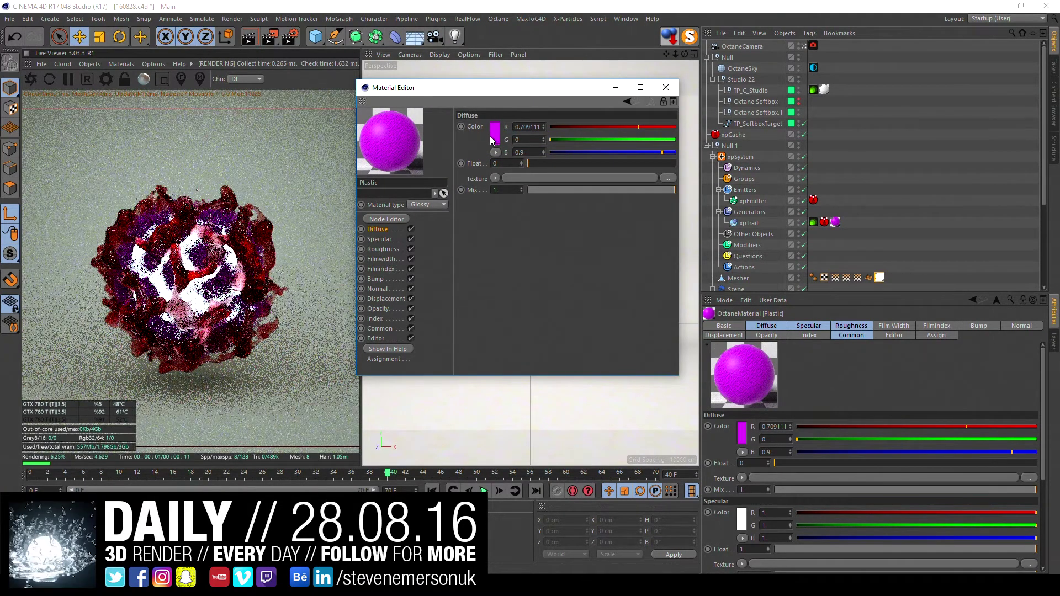
click(495, 141)
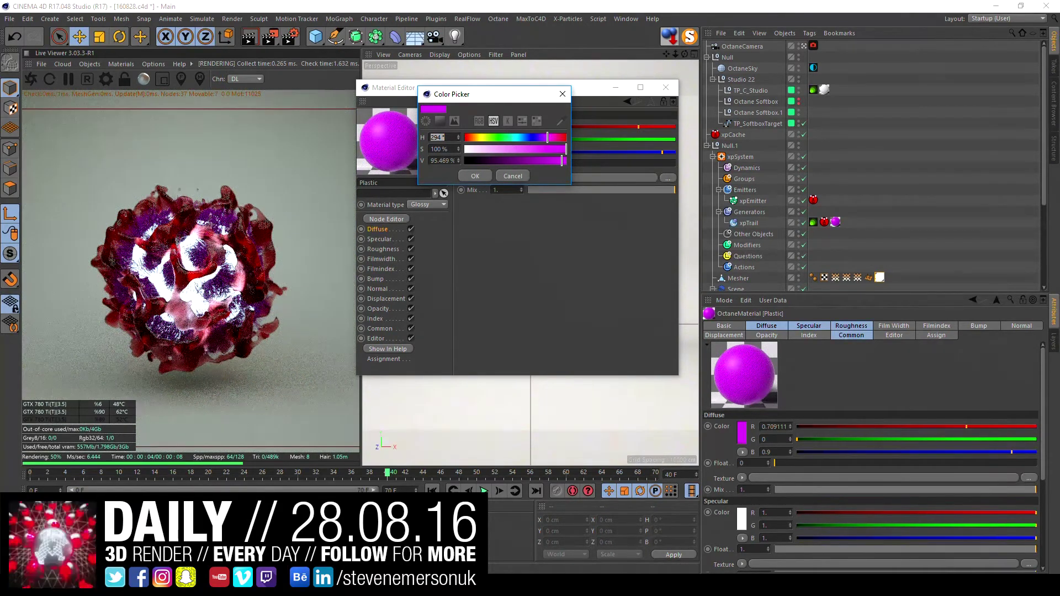
click(519, 176)
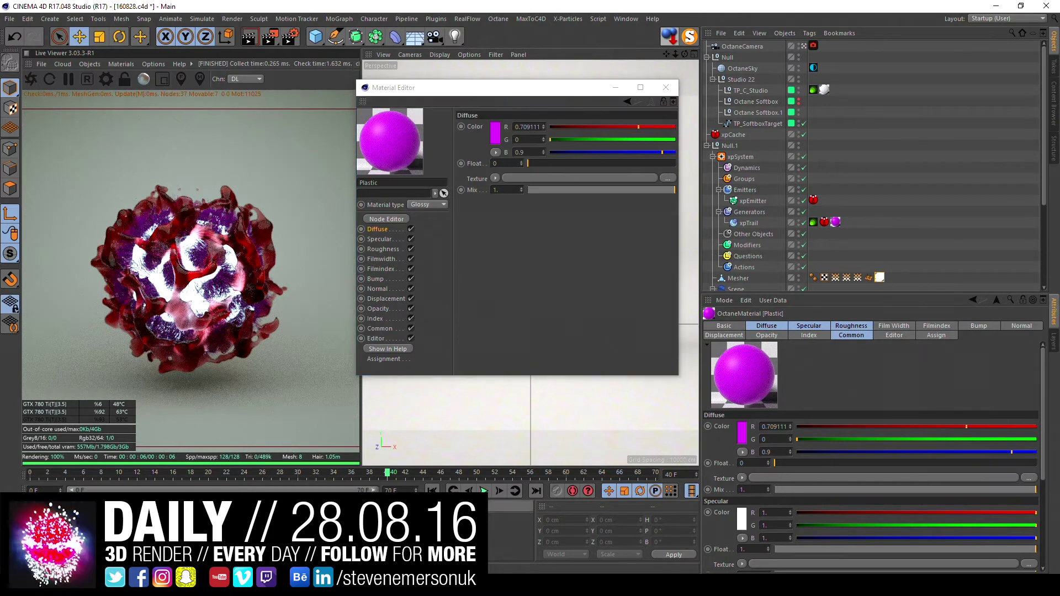
click(381, 329)
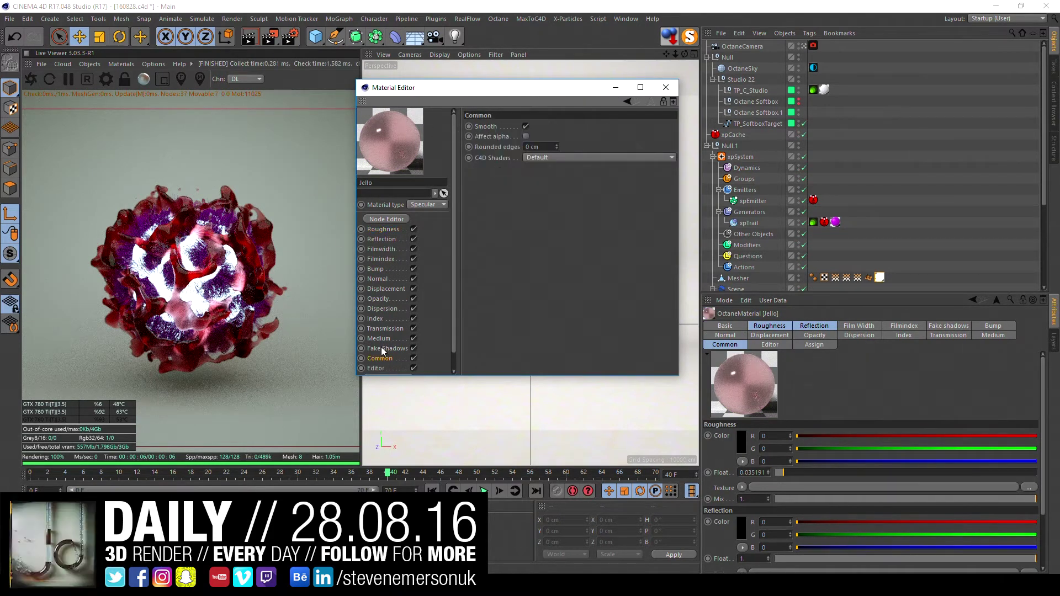
Step: Set the Jello medium absorption colour to cyan
click(381, 339)
click(544, 159)
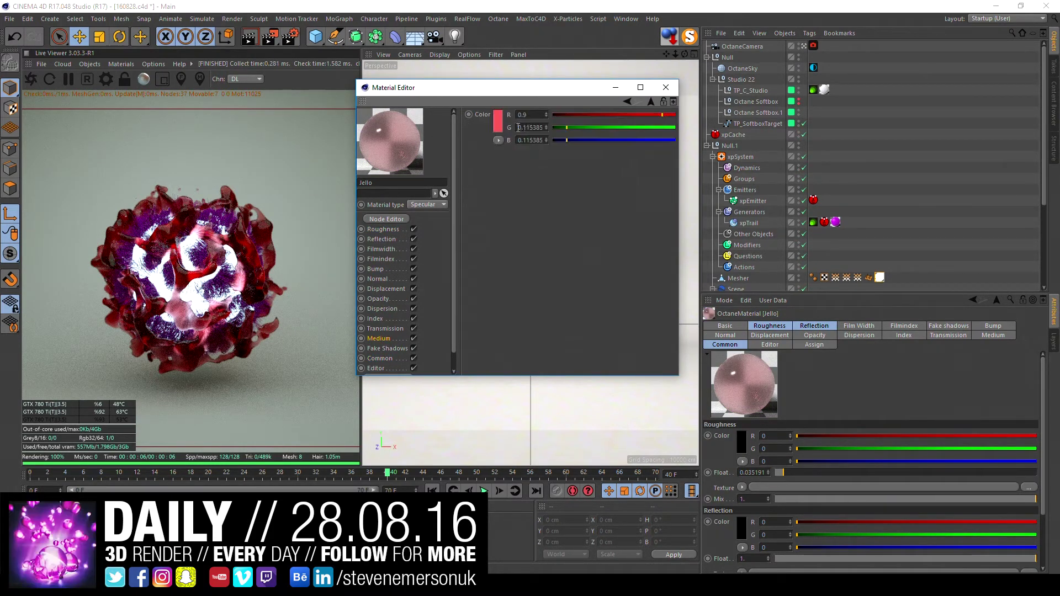
click(497, 126)
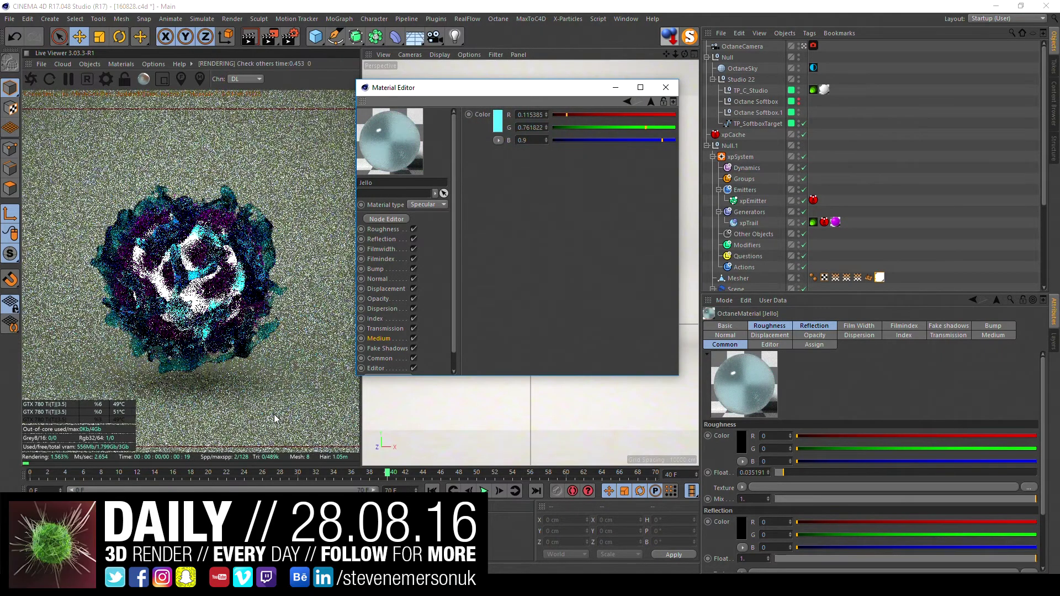
Step: Turn the Plastic trail diffuse colour bluish green (G 0.9, B 0.363)
click(72, 529)
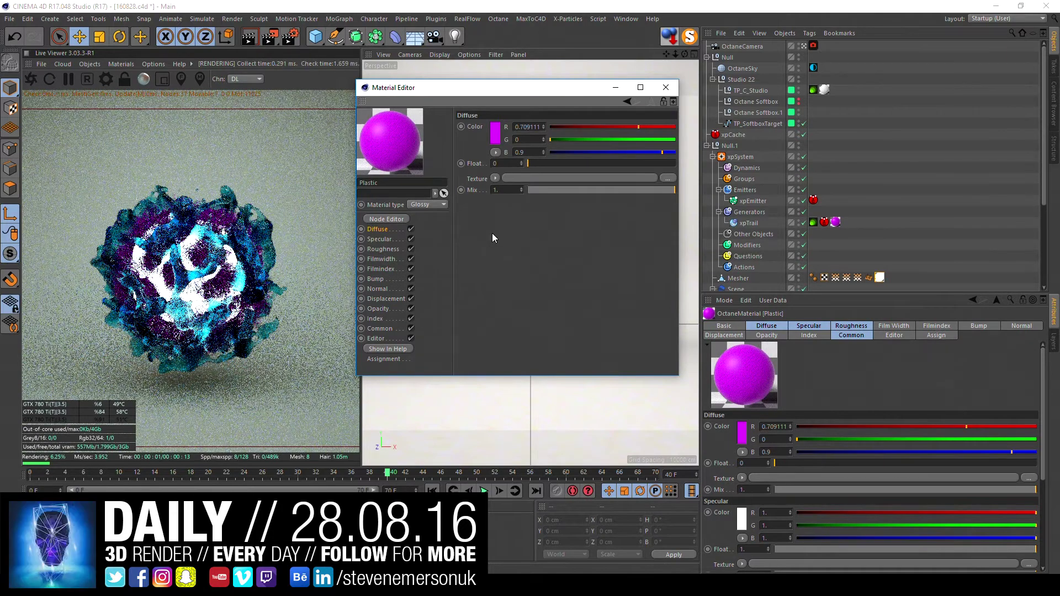
click(493, 142)
click(478, 180)
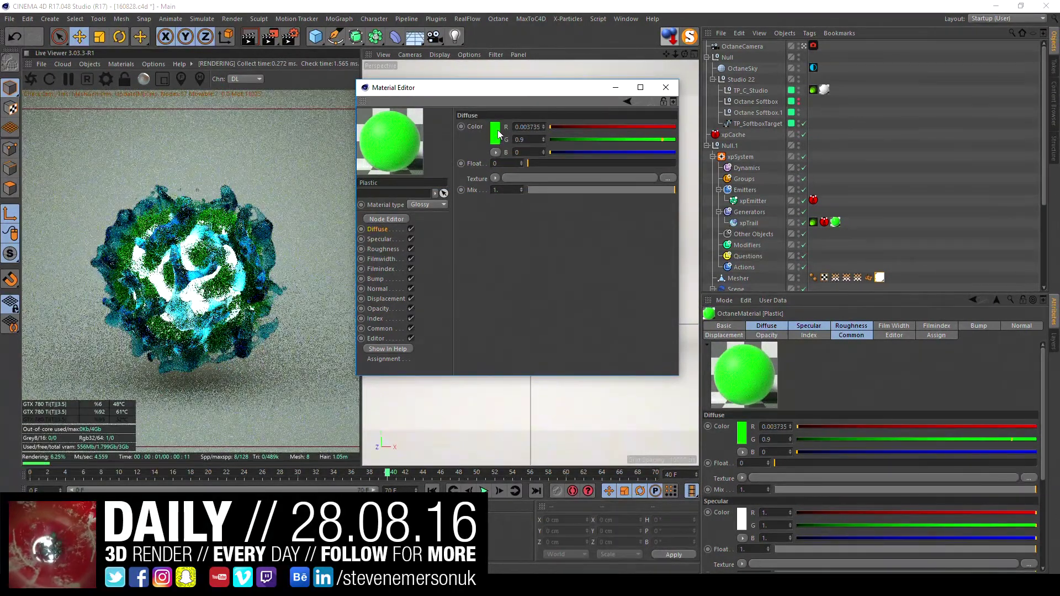
click(499, 139)
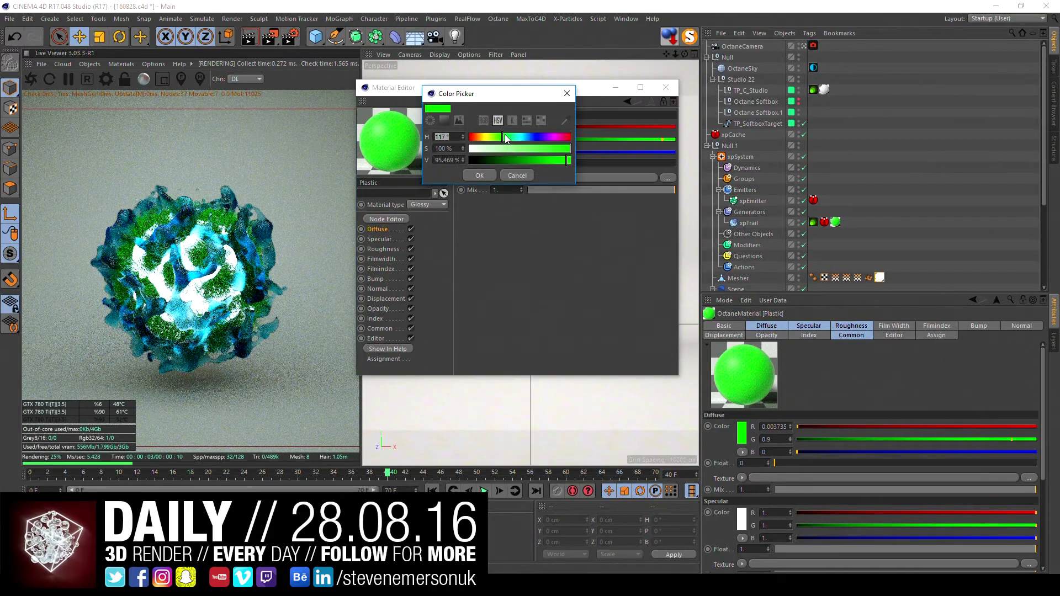
drag(505, 135, 507, 134)
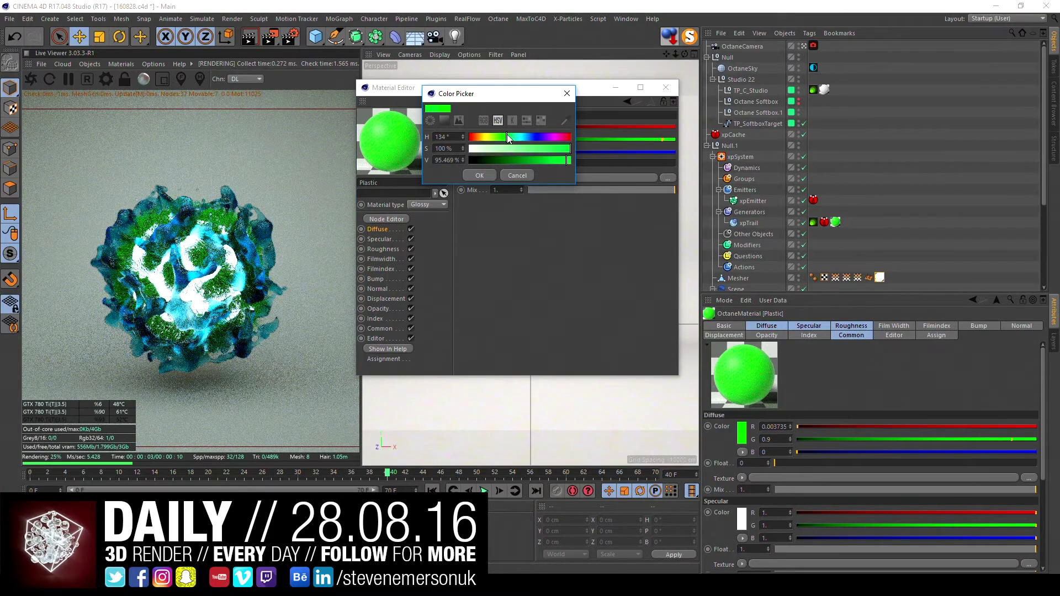
click(479, 178)
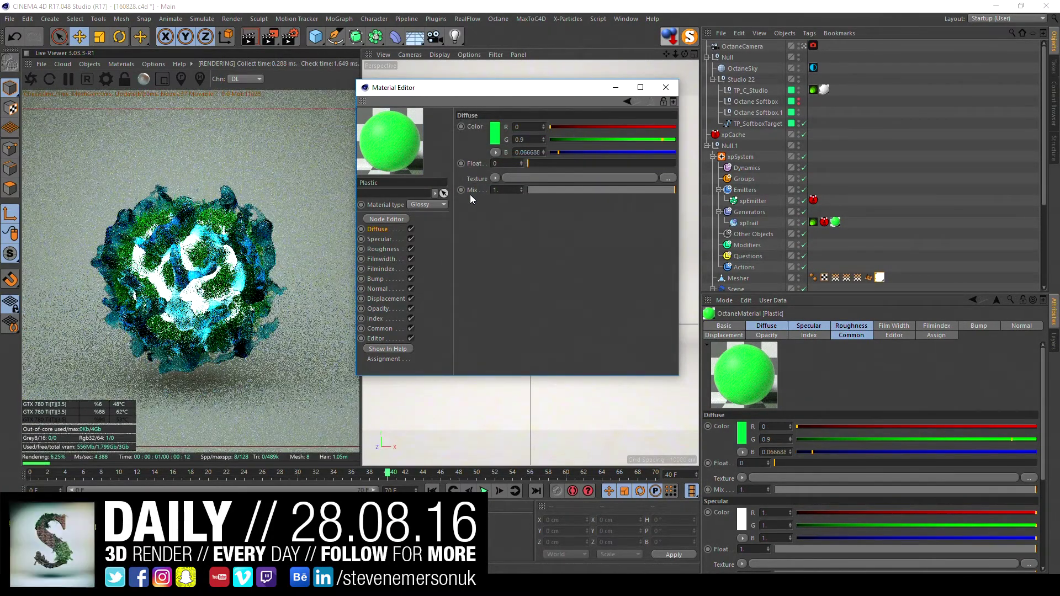
click(498, 136)
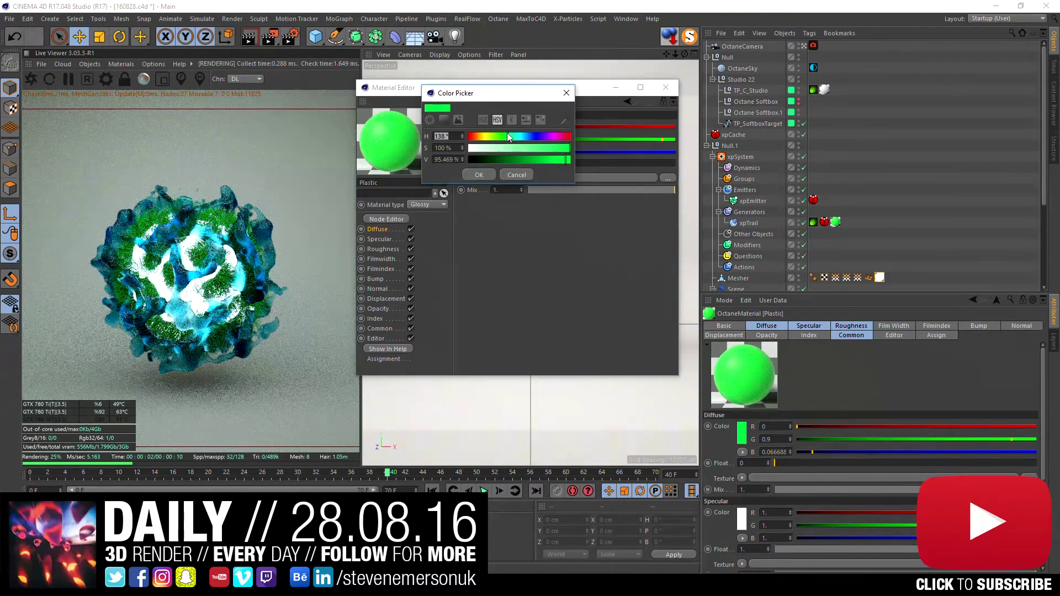
click(478, 177)
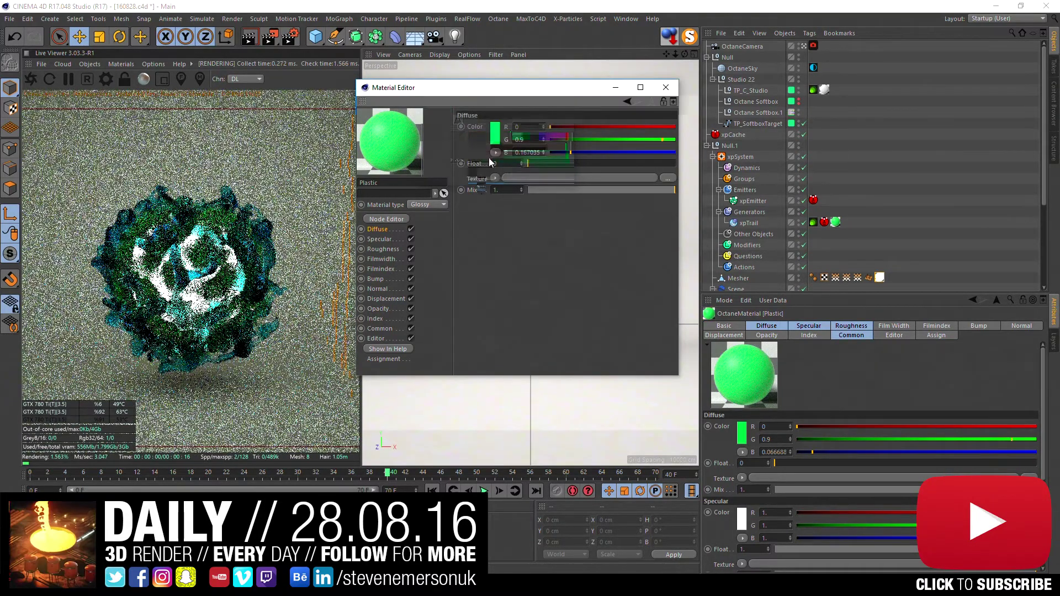
click(498, 143)
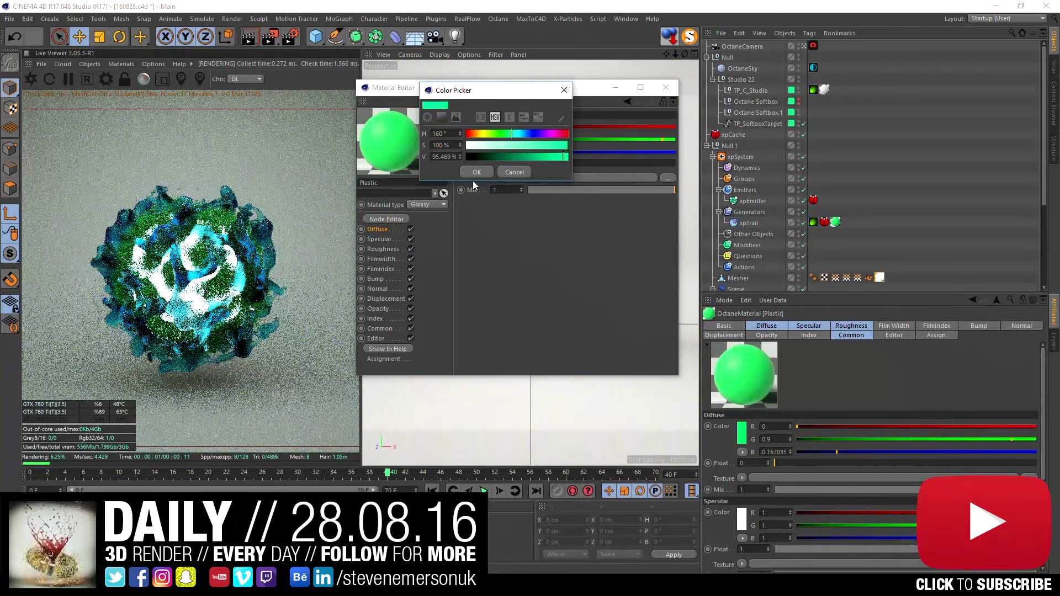
click(470, 173)
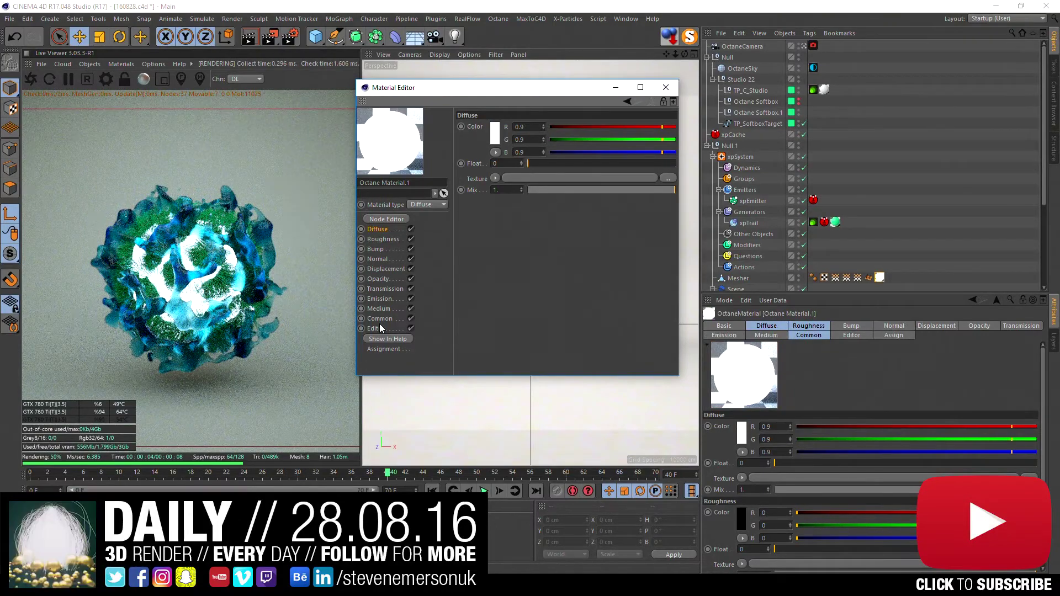
Step: Lower Octane Material.1's emission power to 31.28 and close the material editor
click(383, 301)
click(514, 152)
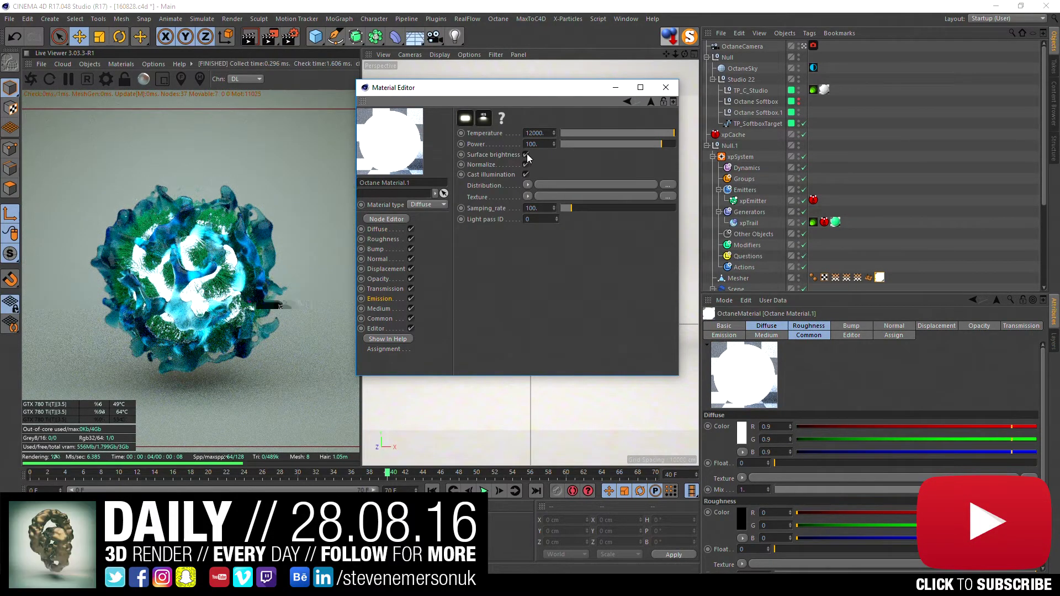
drag(670, 146, 647, 142)
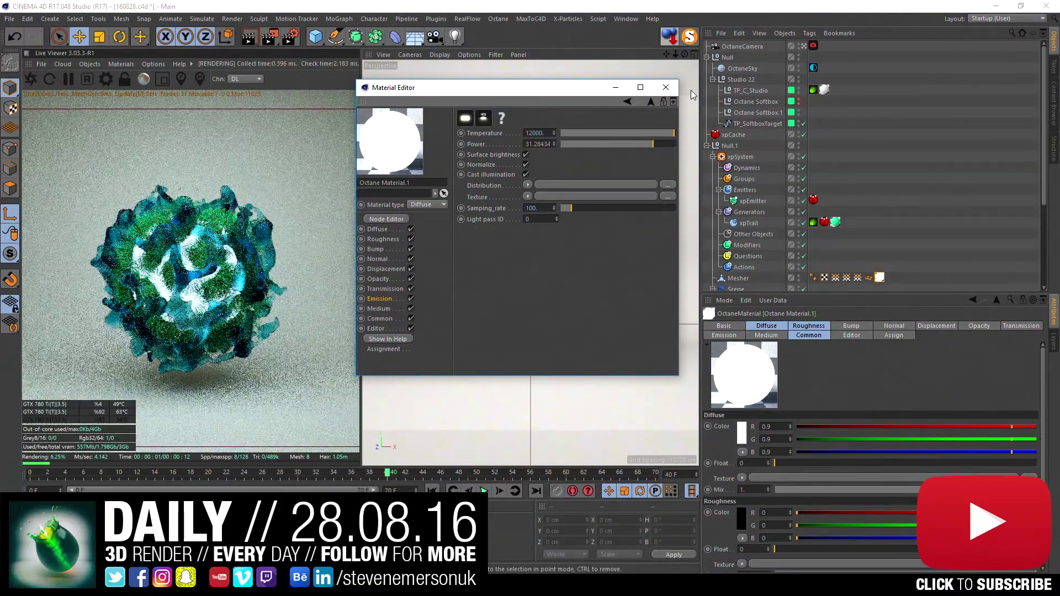
click(665, 88)
click(740, 47)
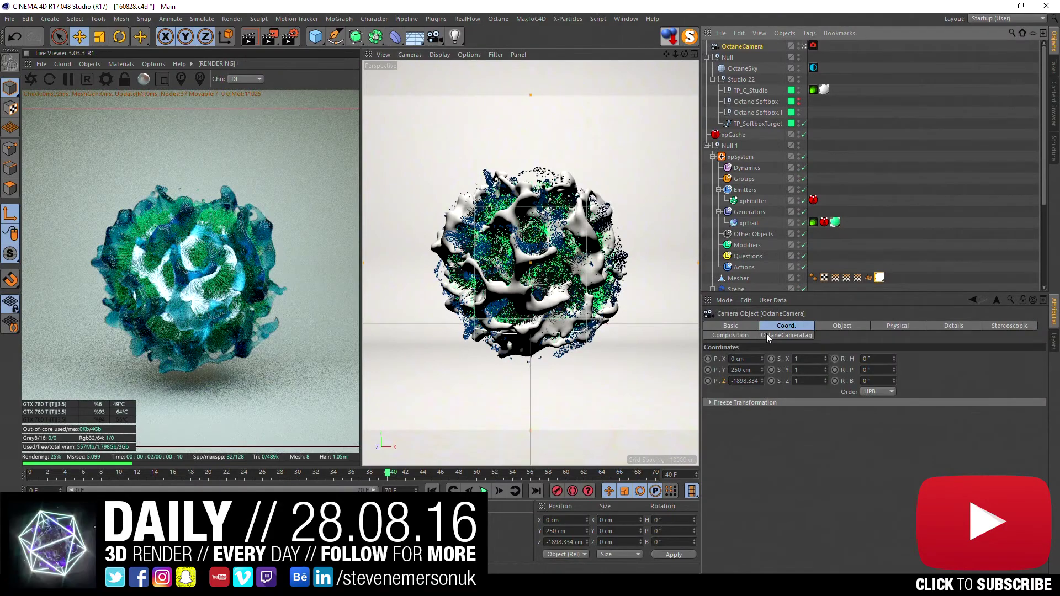
Step: Set the OctaneCamera focal length to 80 mm, then settle on 70 mm
click(840, 325)
click(812, 372)
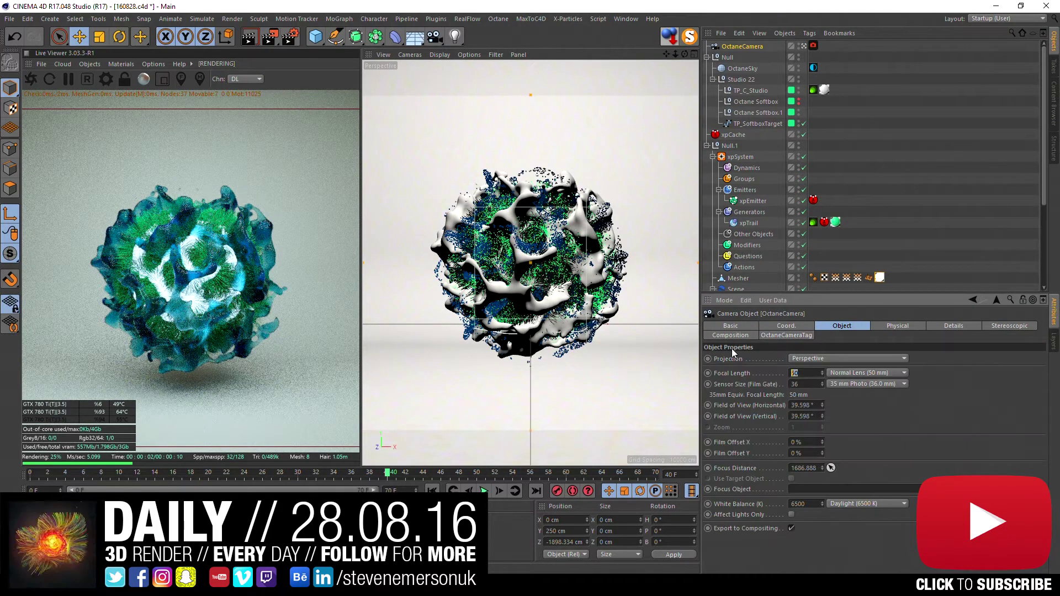
text(80)
key(Return)
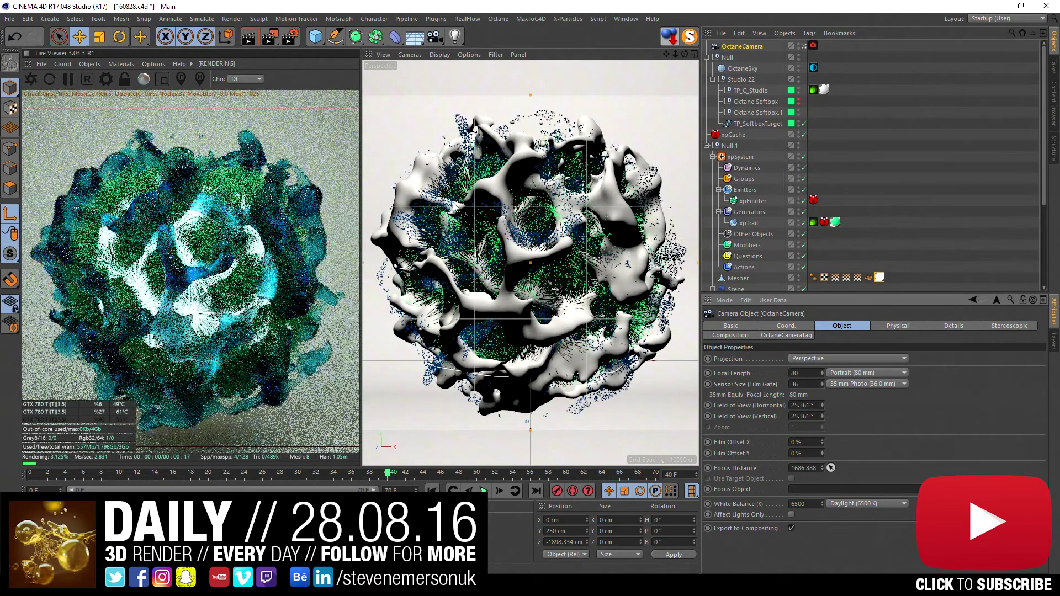
double_click(798, 373)
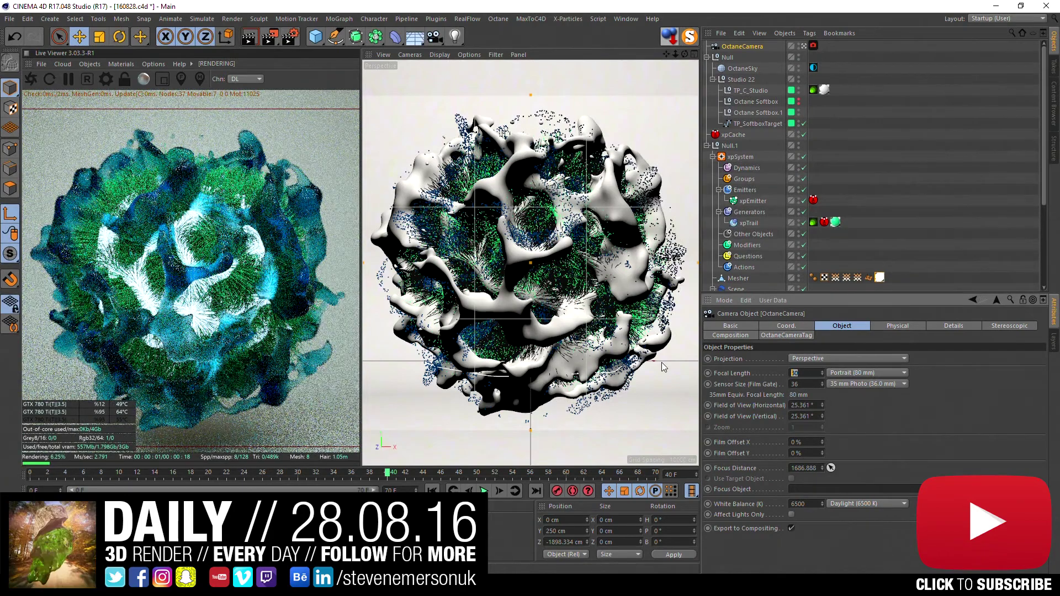
text(70)
key(Return)
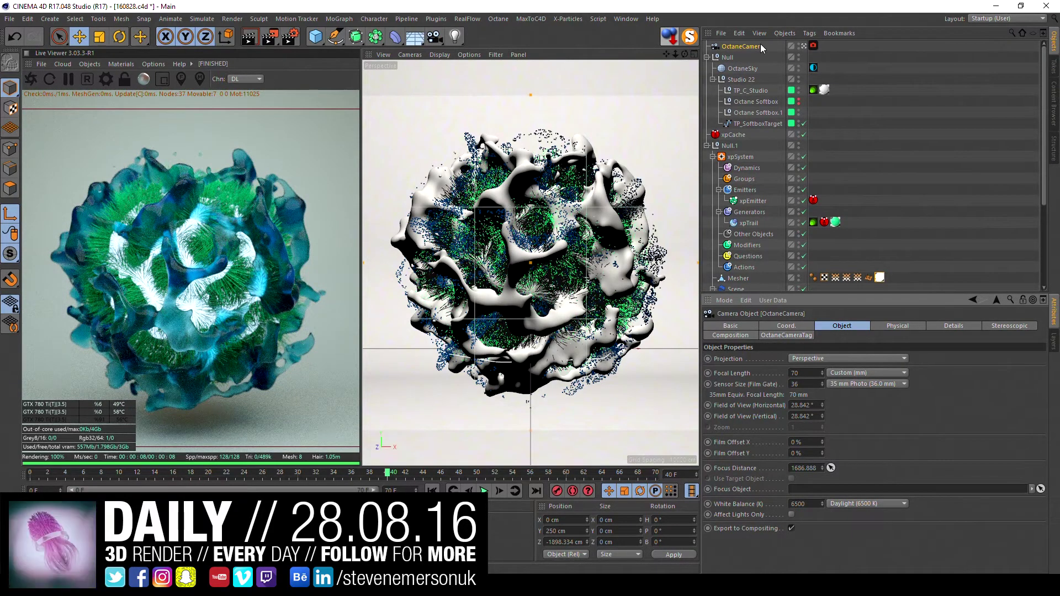
Step: Pull the camera back to Z -1987.139 cm
click(783, 326)
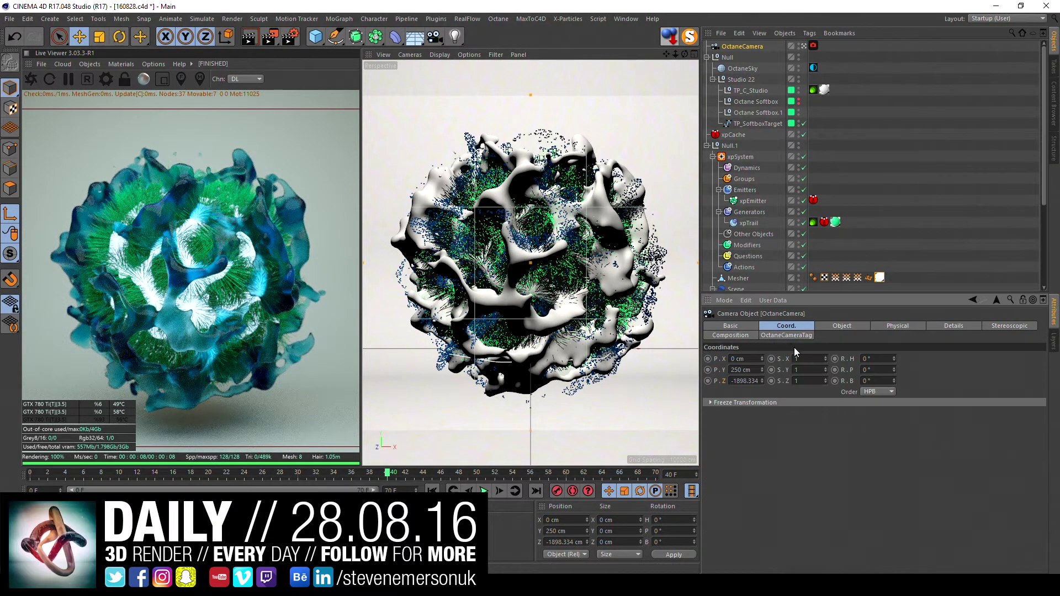
click(840, 329)
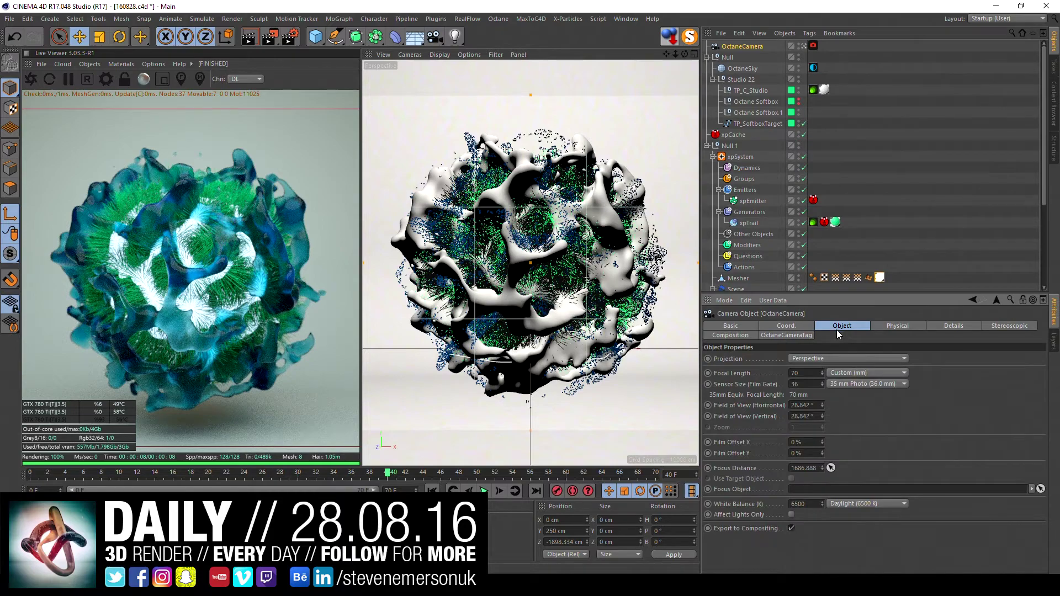
click(784, 325)
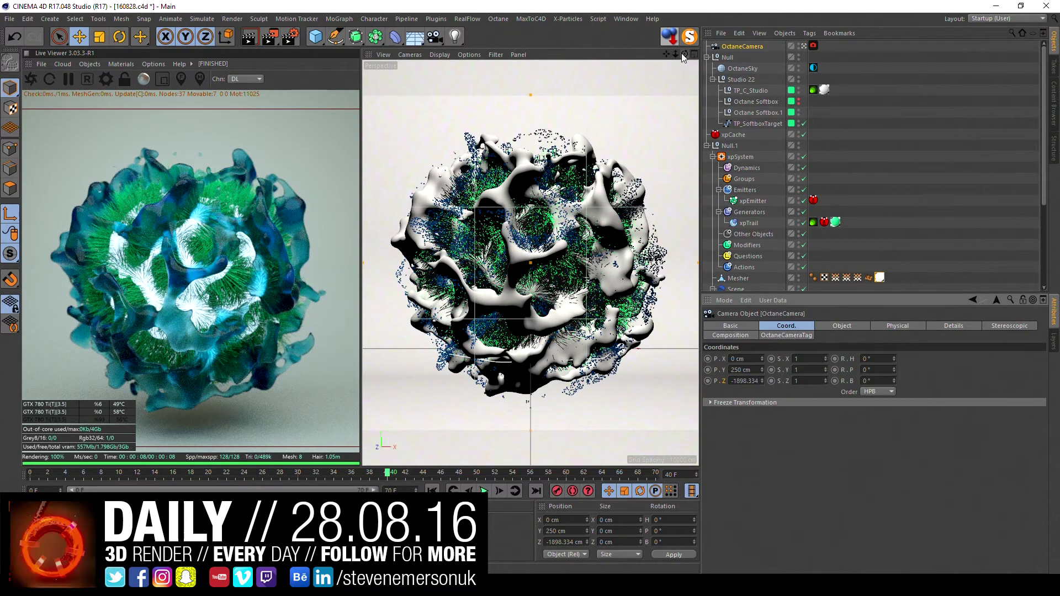
drag(675, 54, 709, 110)
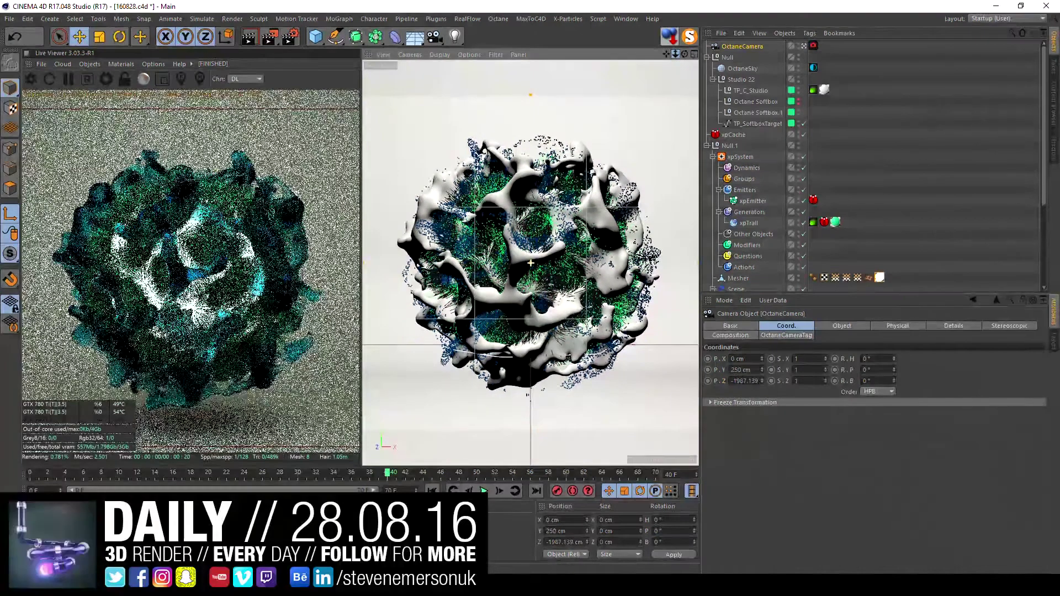
Step: Try rotating Null.1 and undo it, save, then lower the camera from Y 250 to 213 cm
click(707, 146)
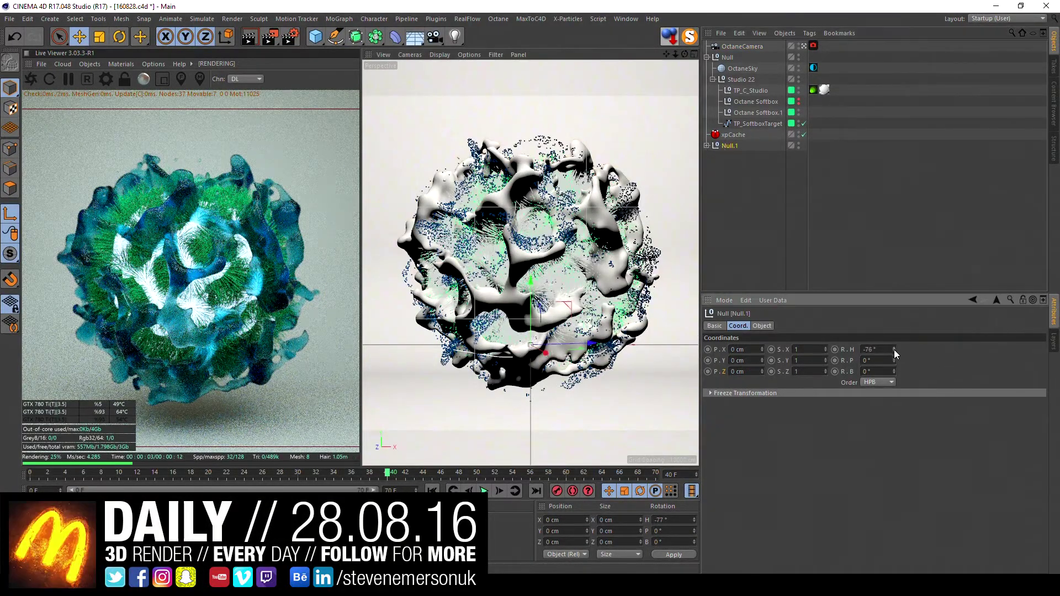
drag(893, 350, 894, 350)
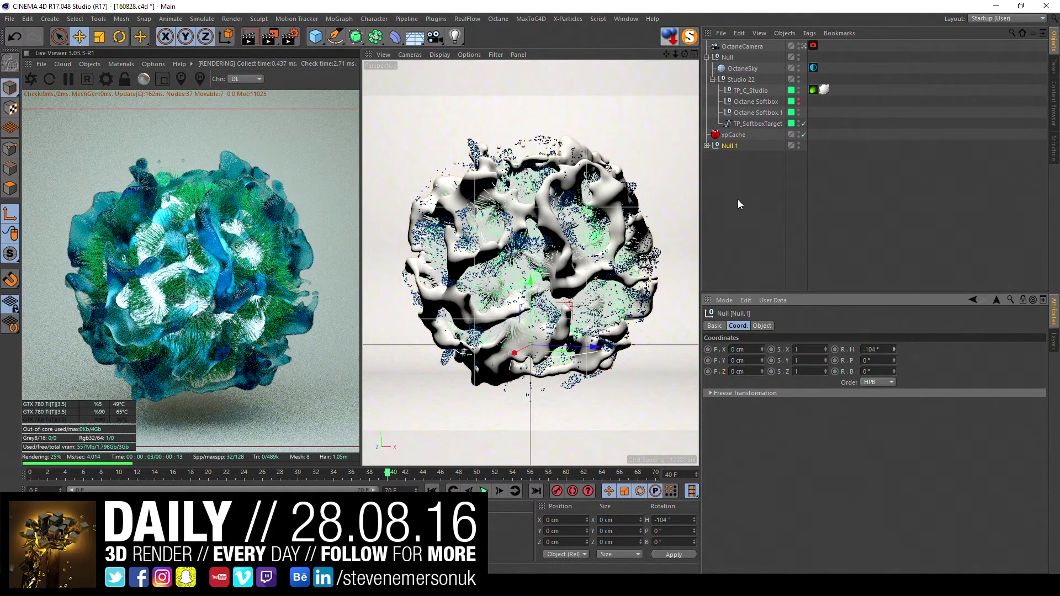
key(ctrl+z)
key(ctrl+s)
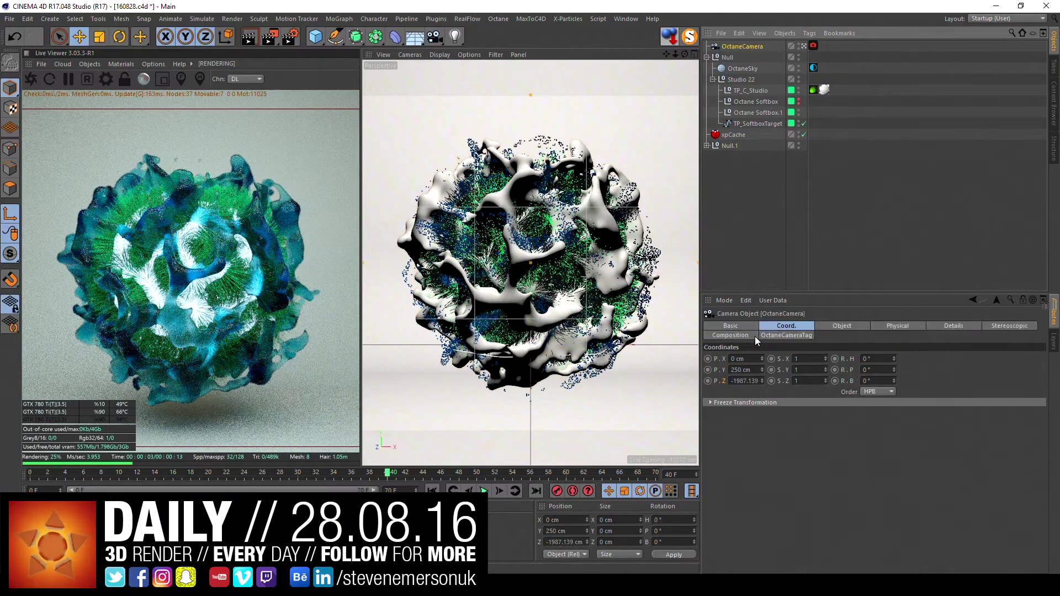
mouse_move(763, 370)
mouse_down()
mouse_move(763, 356)
mouse_move(762, 382)
mouse_move(763, 371)
mouse_up()
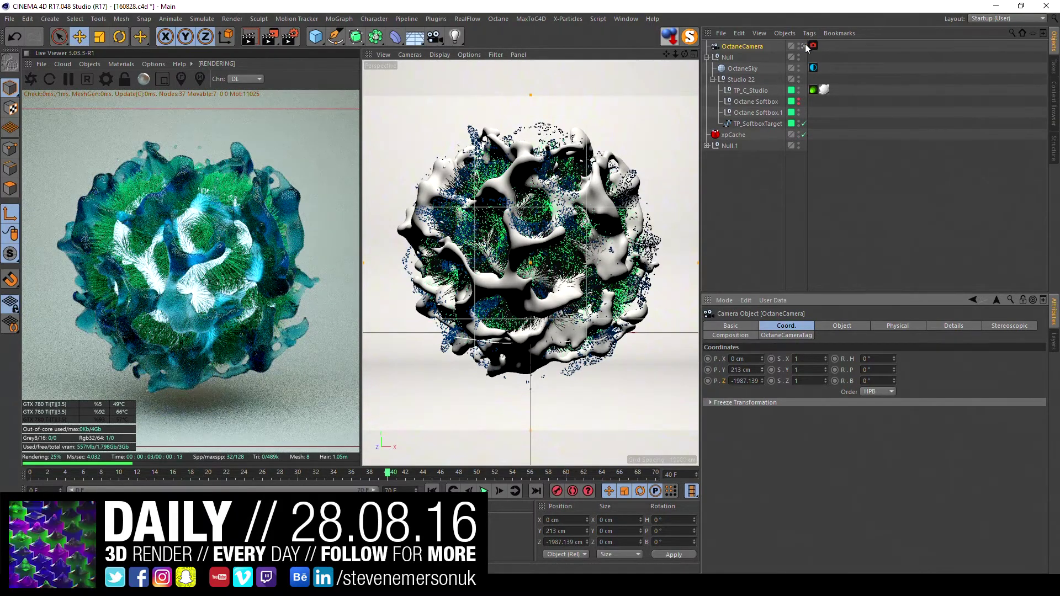
Step: Give the OctaneSky environment tag an Octane ImageTexture and browse for its image
click(813, 67)
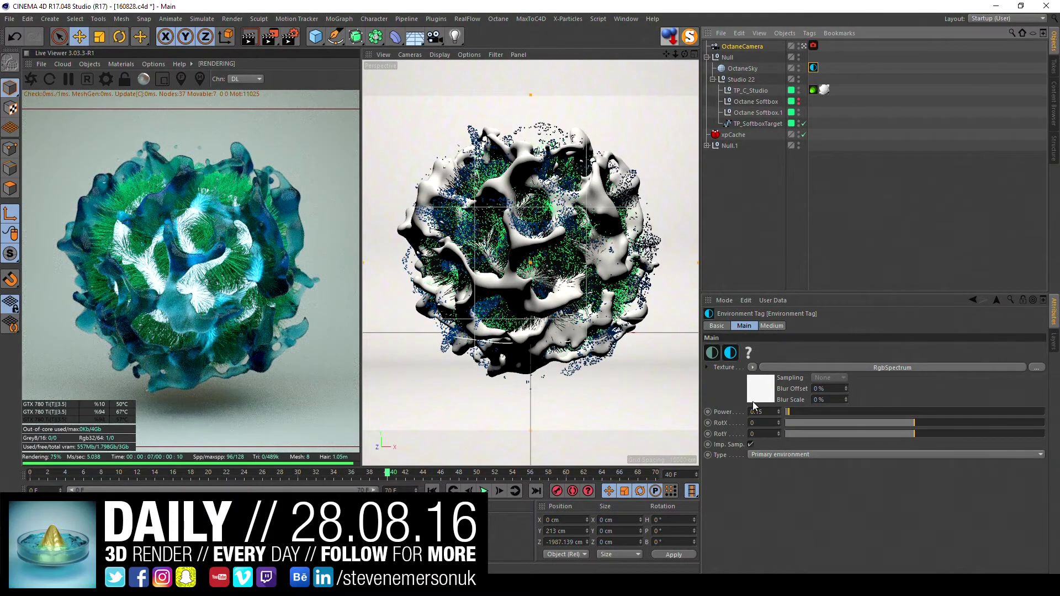
click(752, 367)
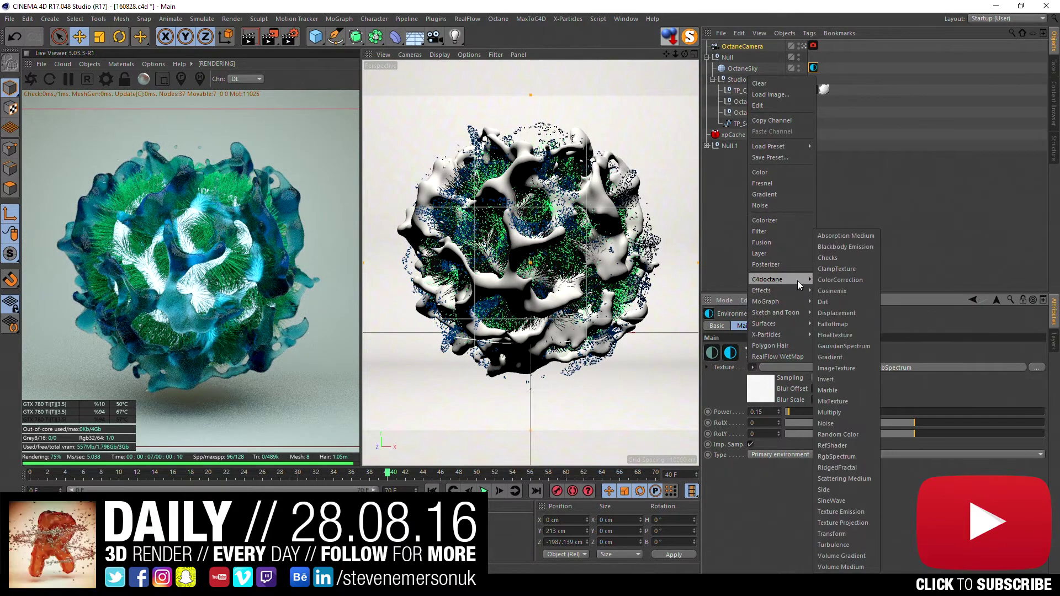
mouse_move(768, 279)
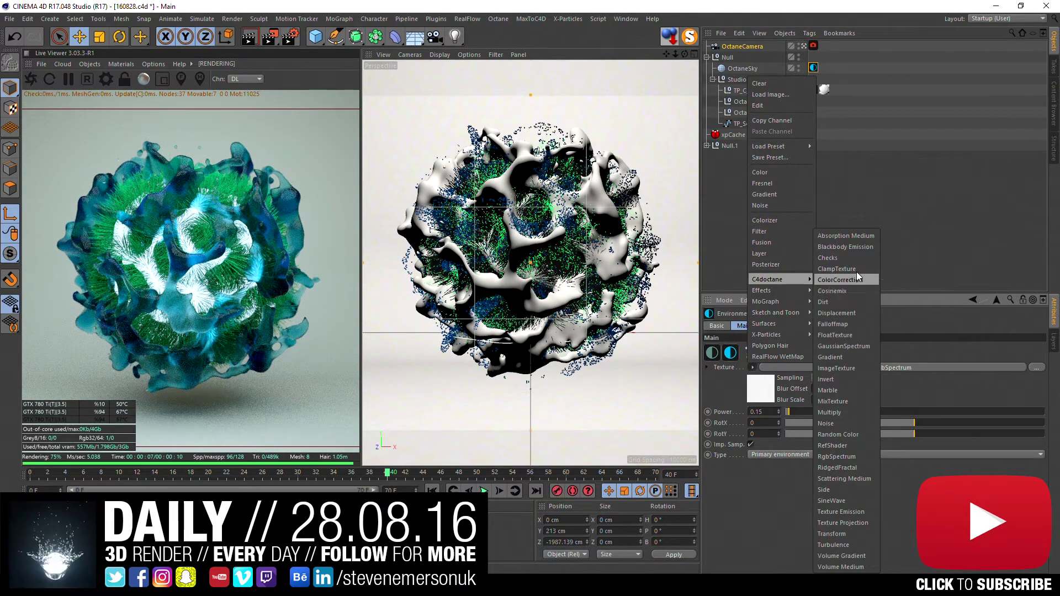
click(840, 369)
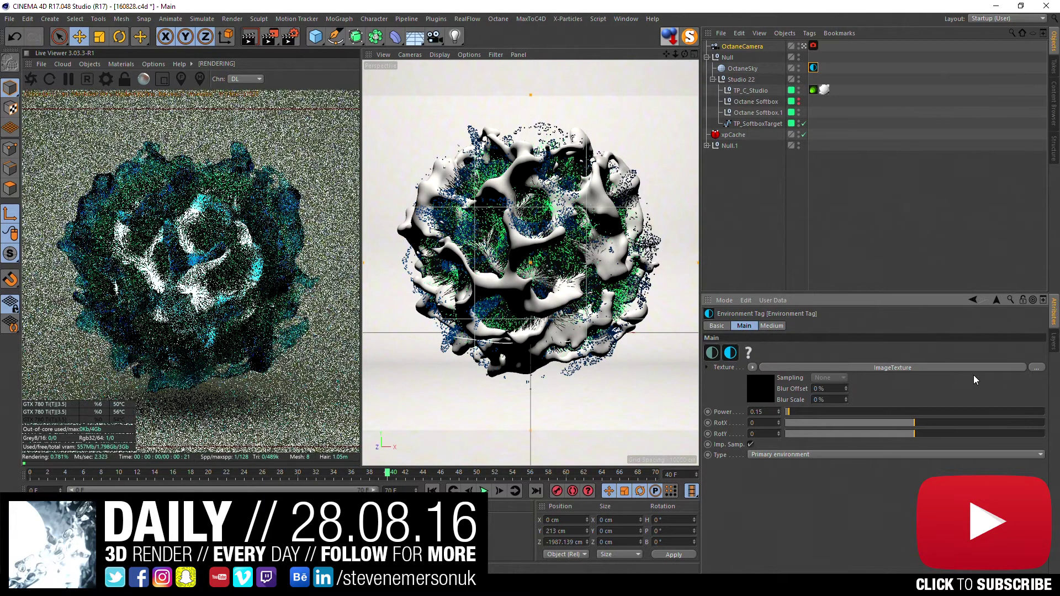
click(1038, 369)
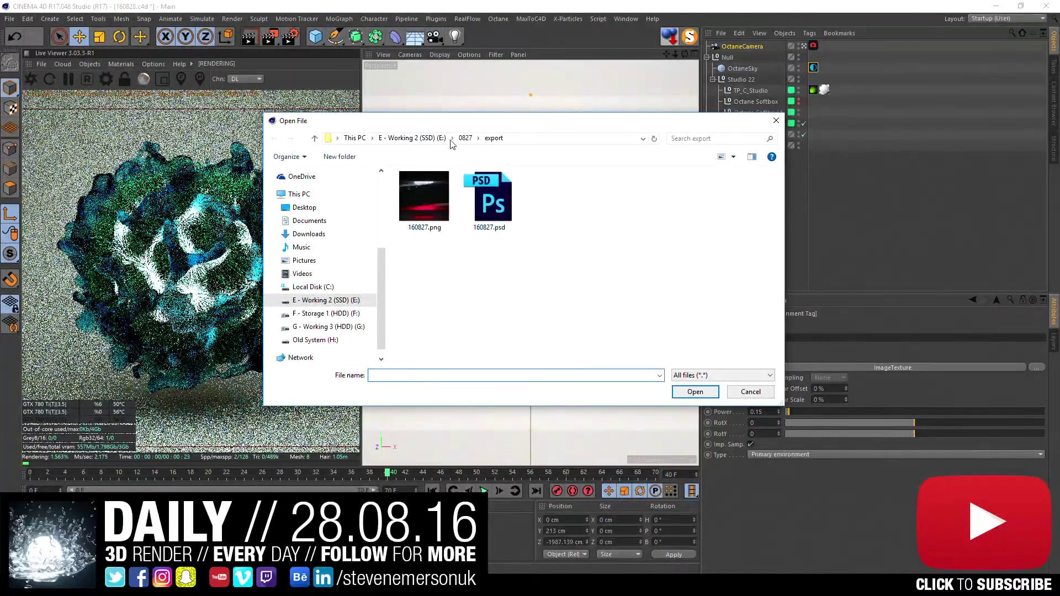
Step: Copy HDR_110_Tunnel_Ref.hdr from 0827/tex into a new 0828/tex folder and load it
click(466, 138)
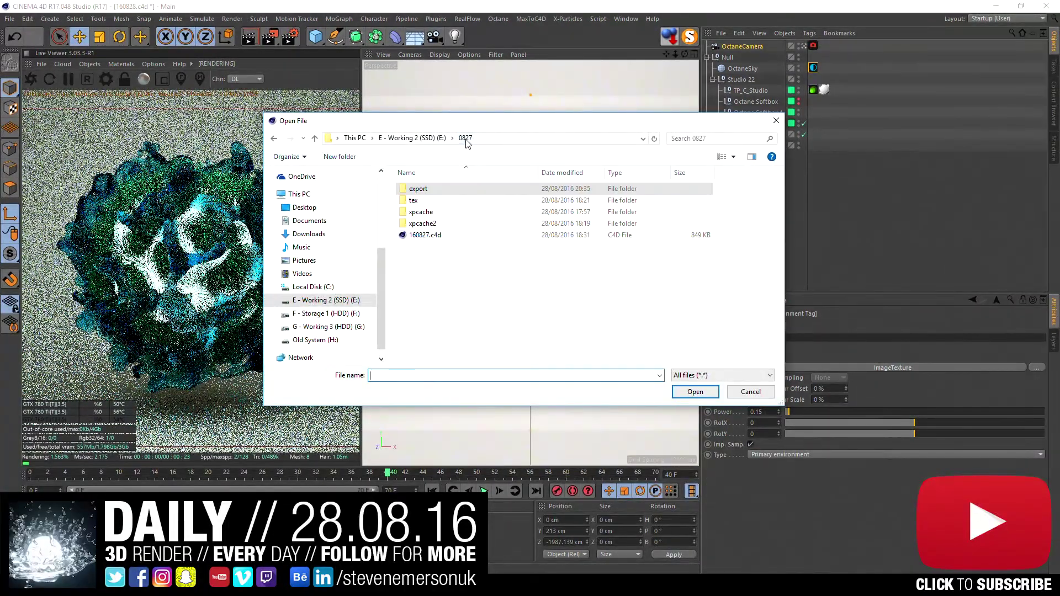
double_click(412, 200)
right_click(425, 194)
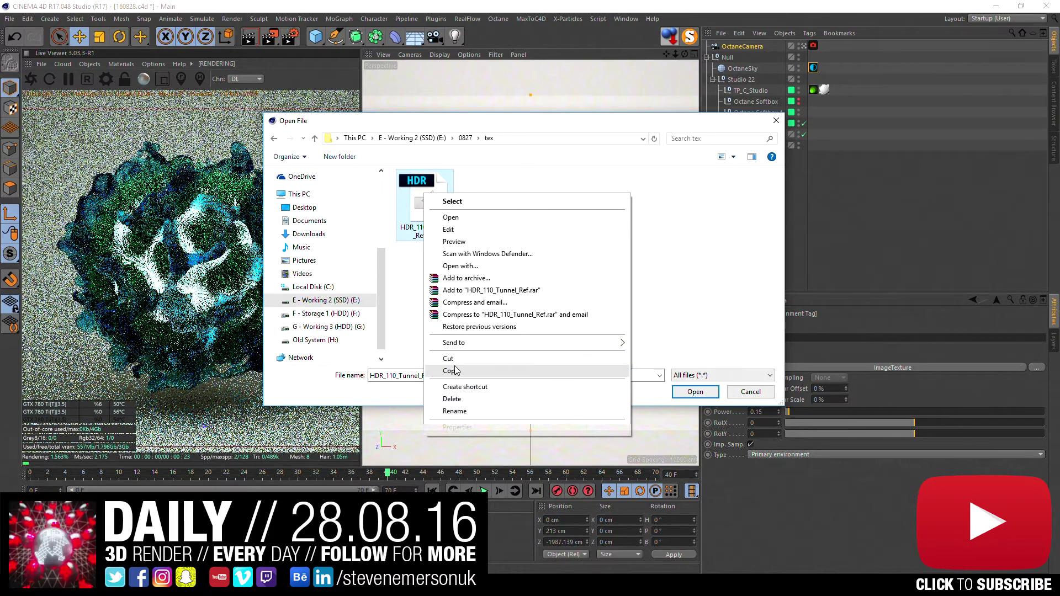
click(450, 371)
click(419, 138)
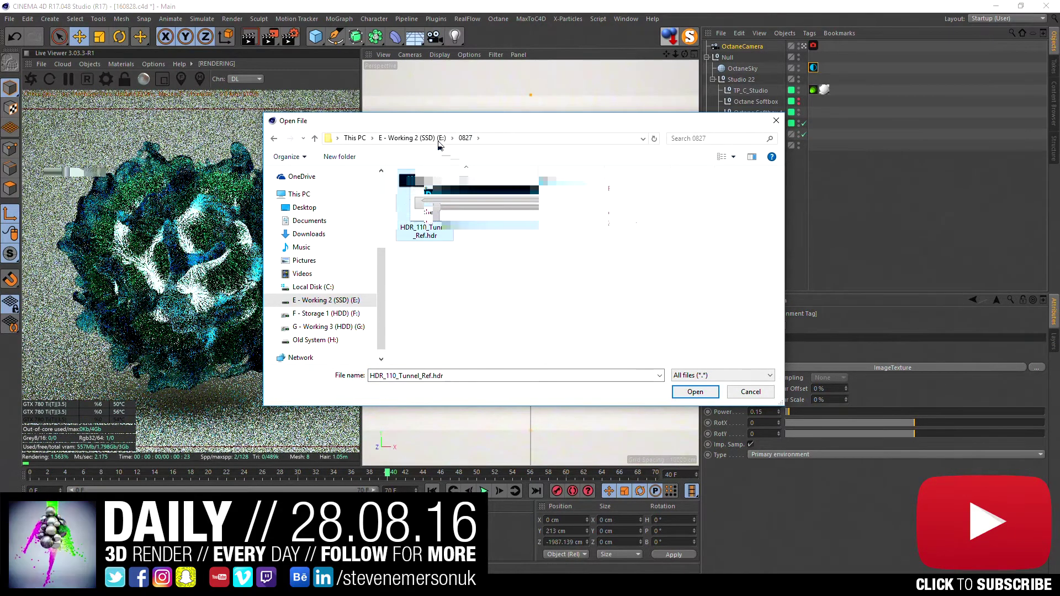
double_click(416, 305)
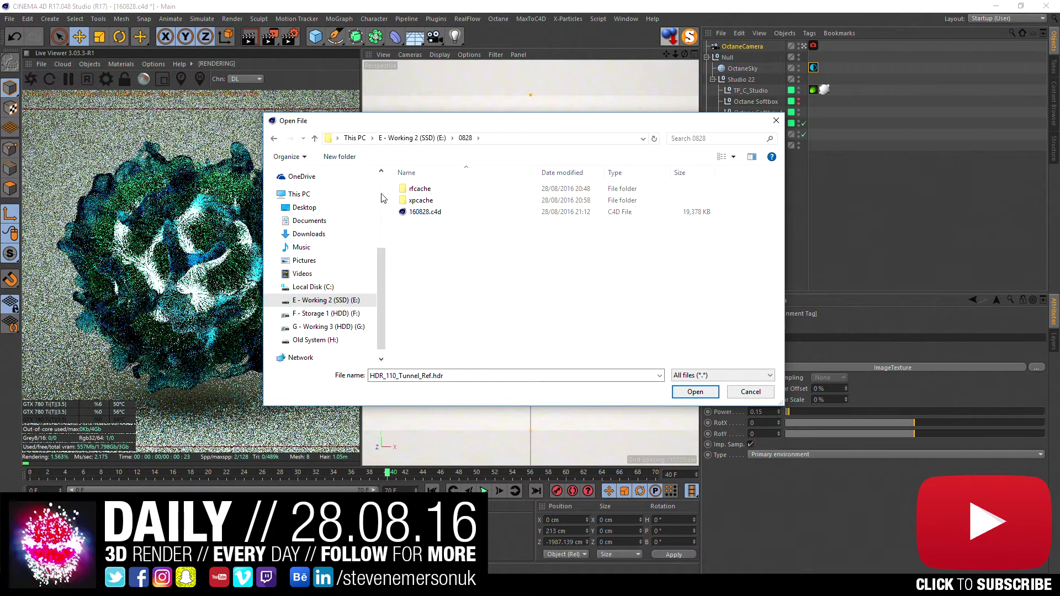
click(357, 160)
text(tex)
key(Return)
key(Return)
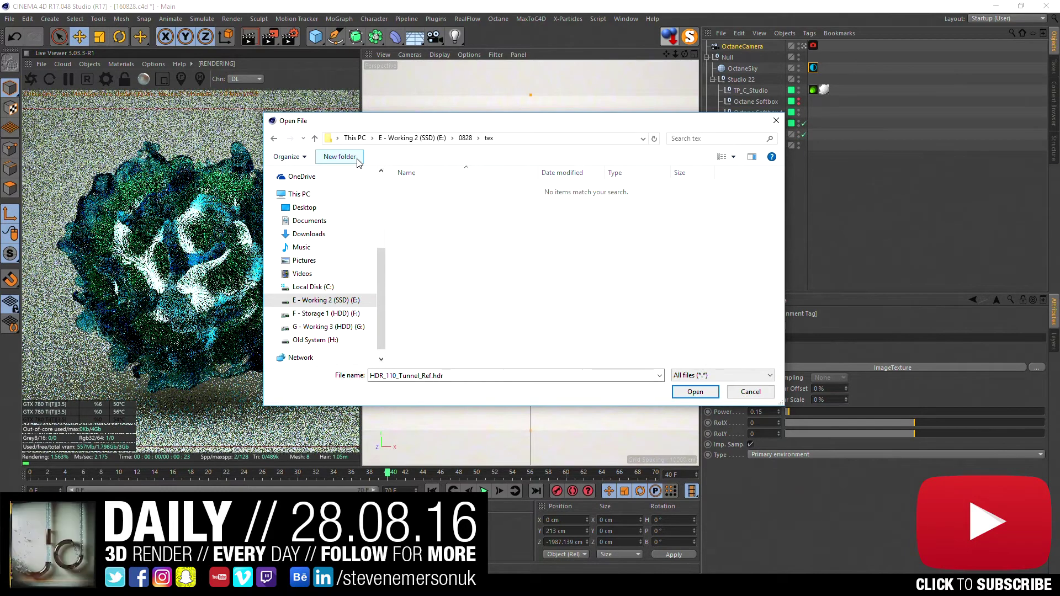
click(696, 392)
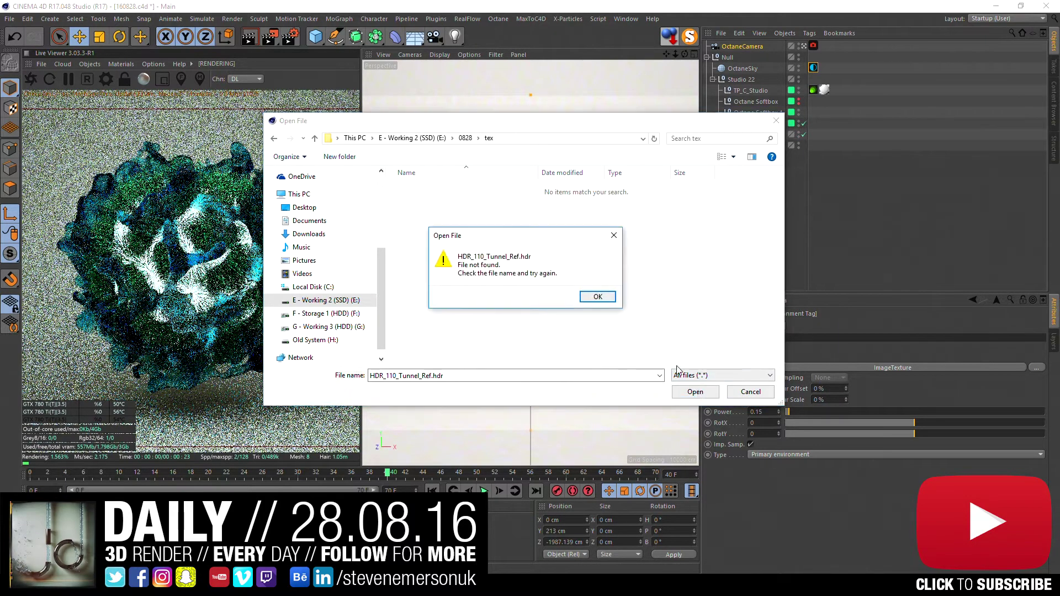
click(599, 296)
double_click(430, 191)
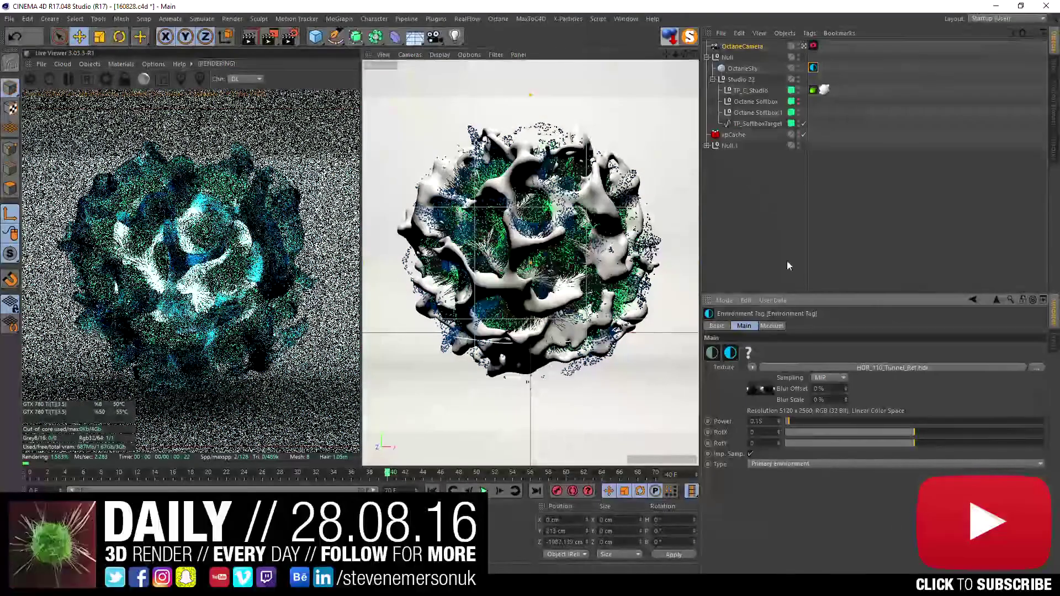
click(805, 187)
Step: Reassign the sky texture as an ImageTexture with the tunnel HDR at gamma 1
click(815, 68)
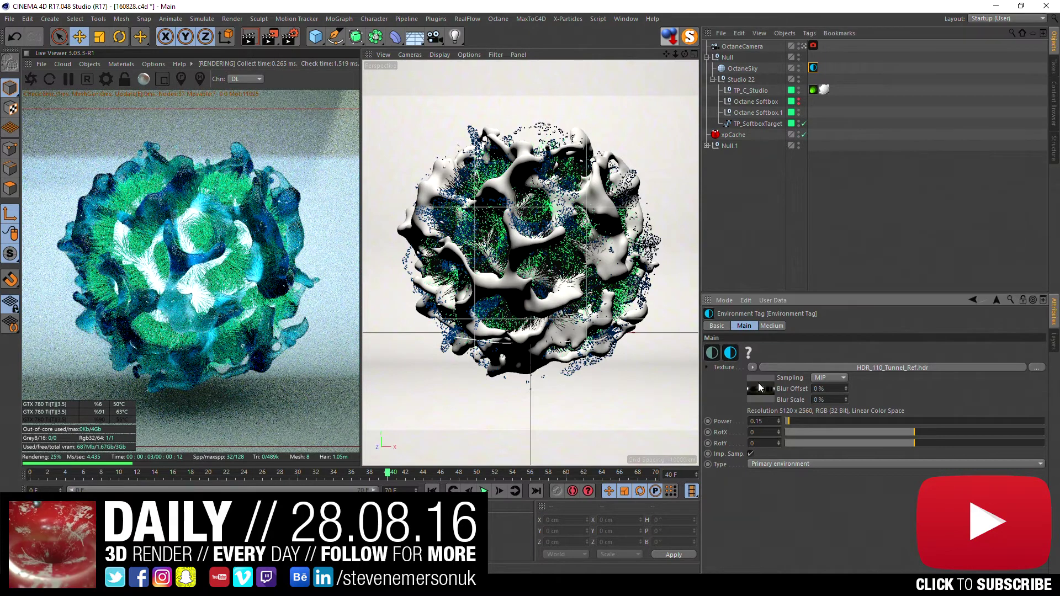
click(761, 389)
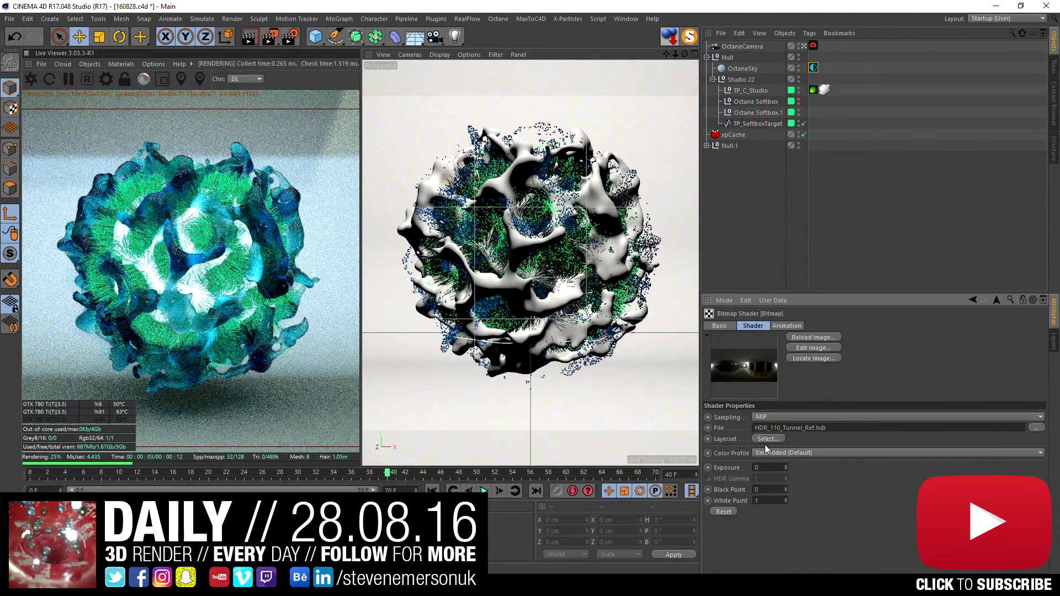
click(813, 67)
click(753, 367)
mouse_move(767, 279)
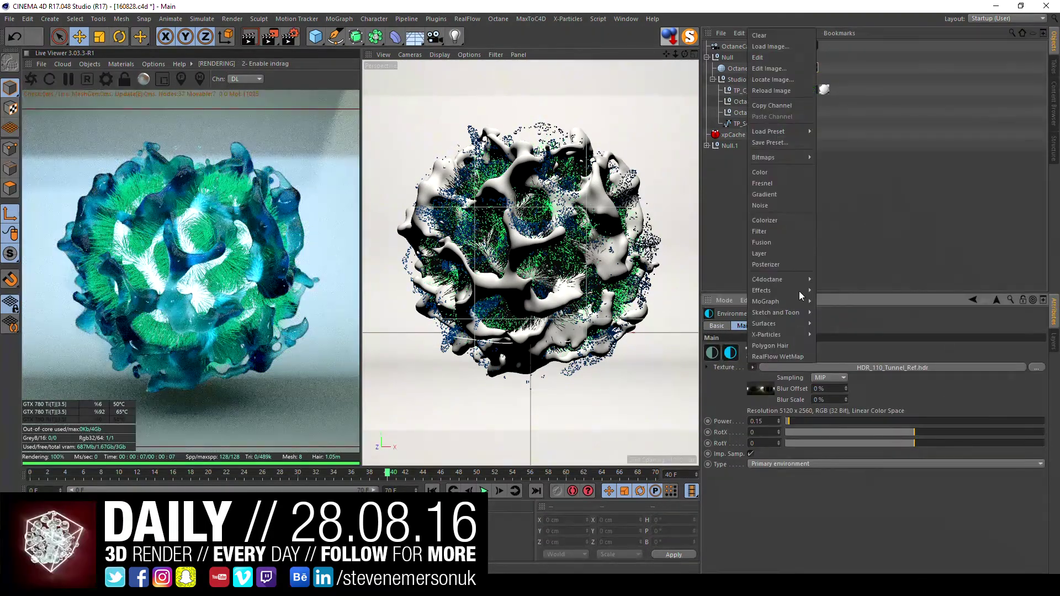
click(849, 369)
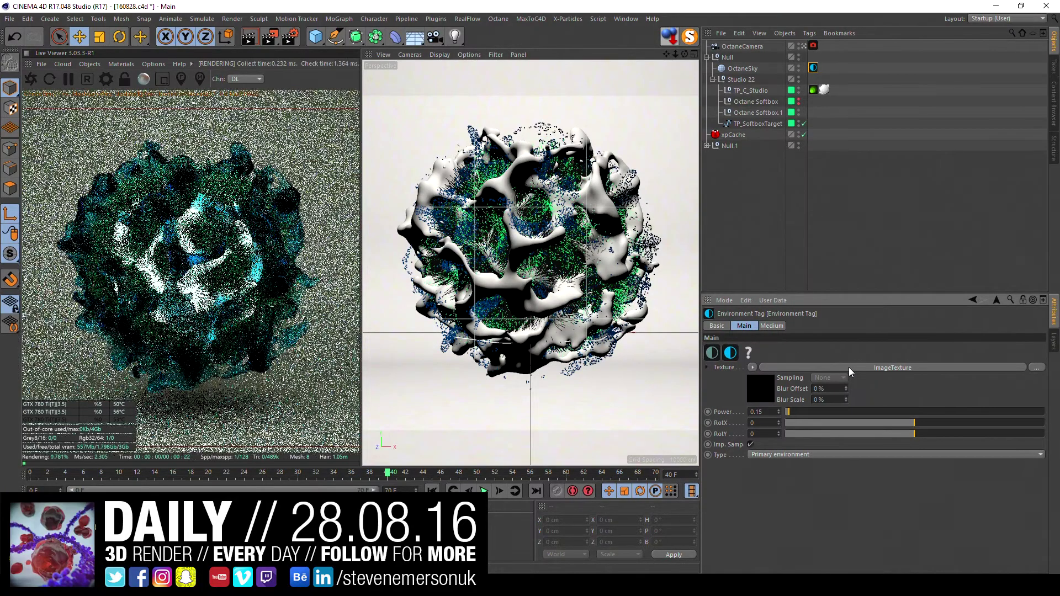
click(881, 366)
click(1036, 350)
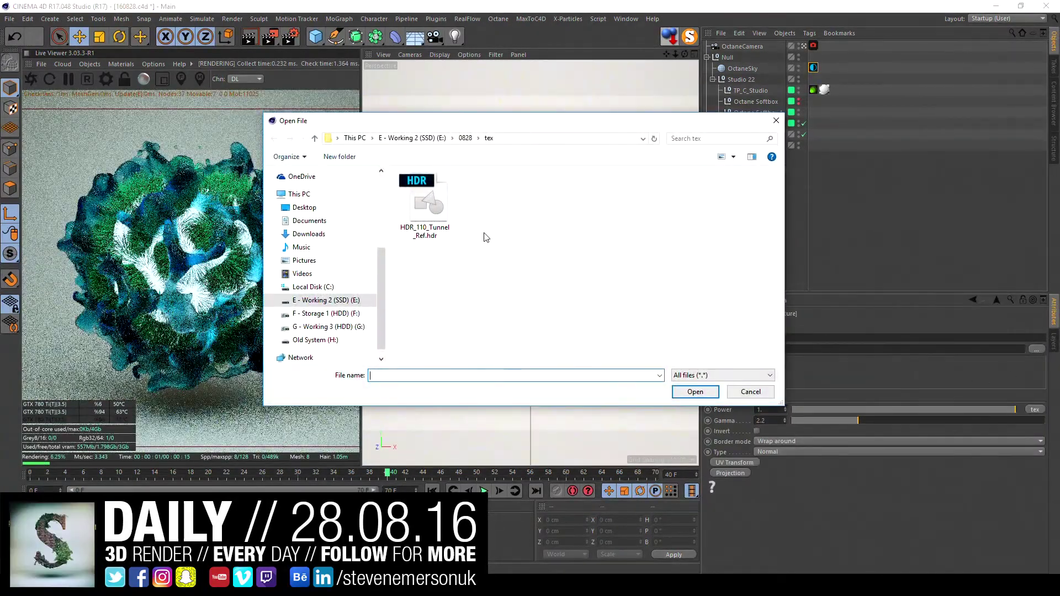
click(421, 210)
click(693, 390)
text(1)
key(Return)
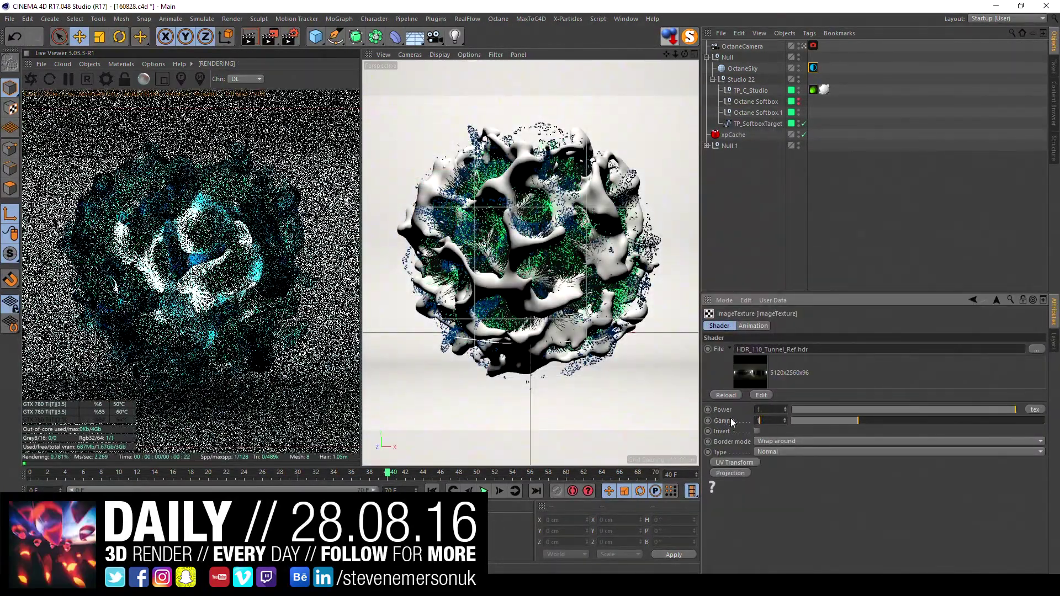
Step: Set environment power to 1 and rotate the sky to RotX -0.23931
click(813, 67)
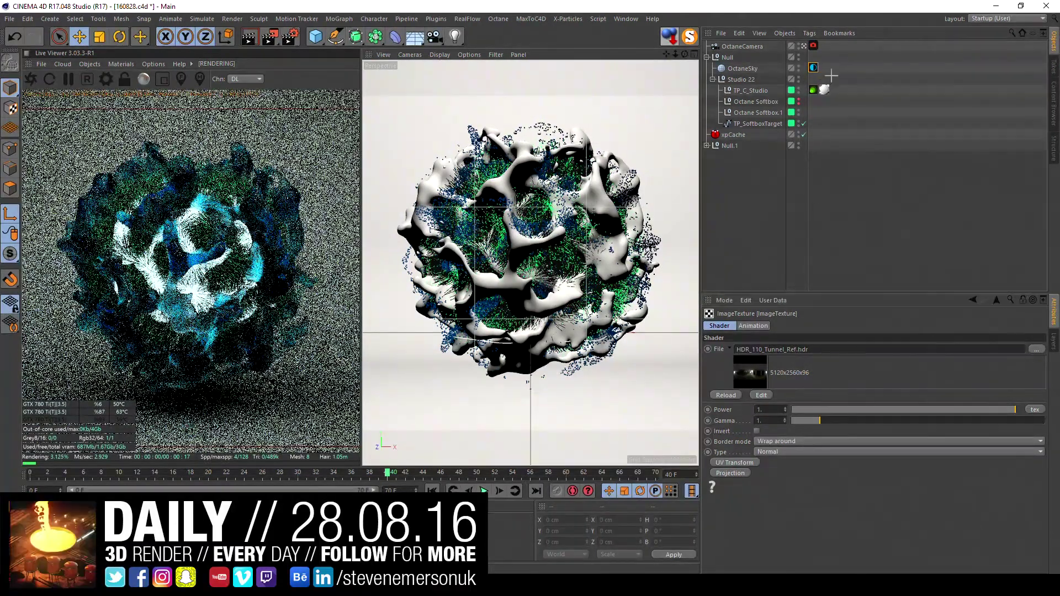
text(1.)
key(Return)
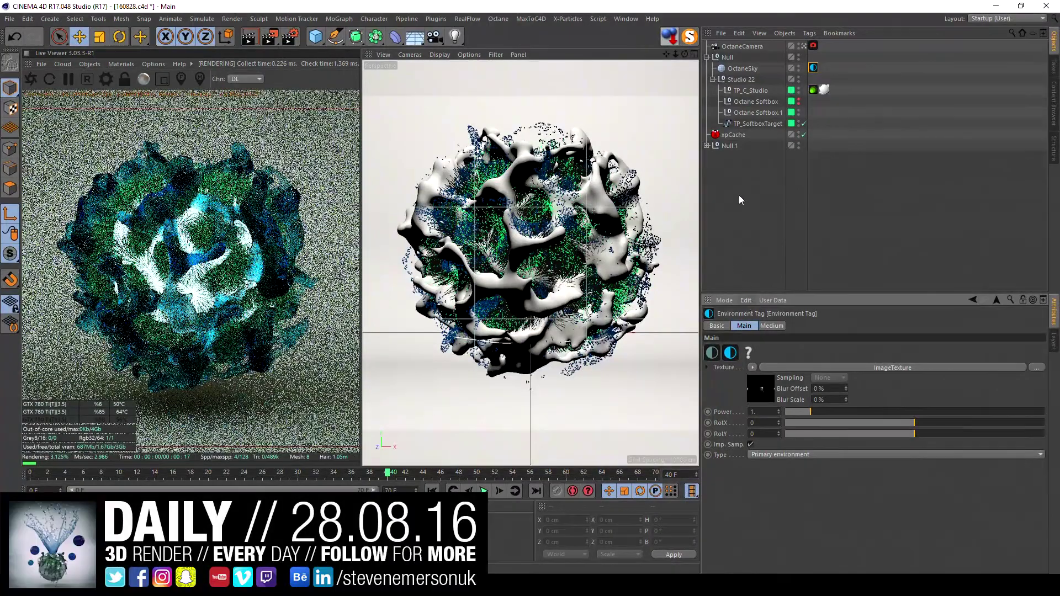
click(803, 46)
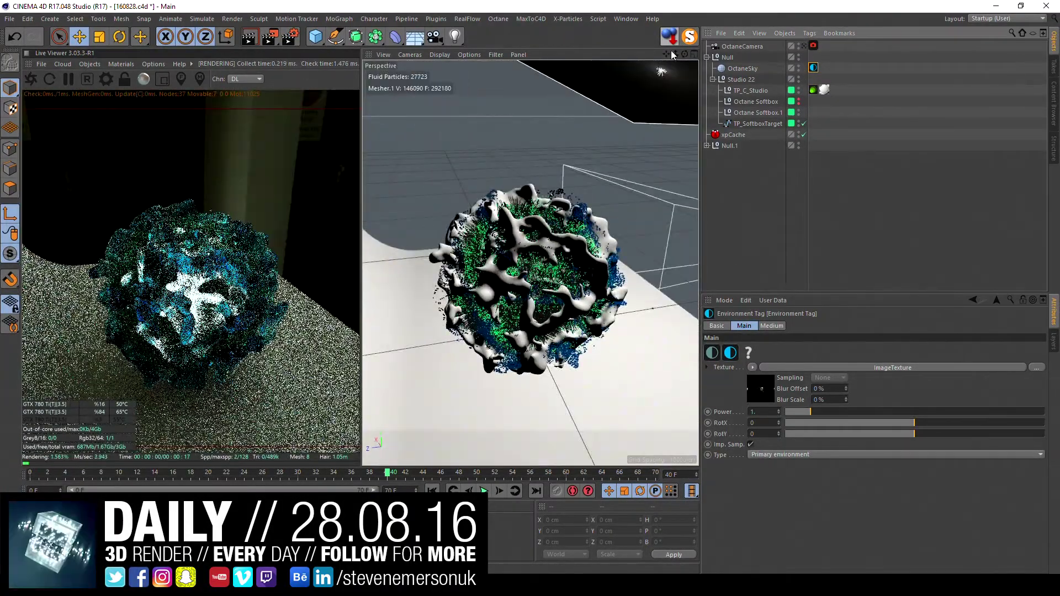
drag(684, 54, 635, 127)
click(818, 55)
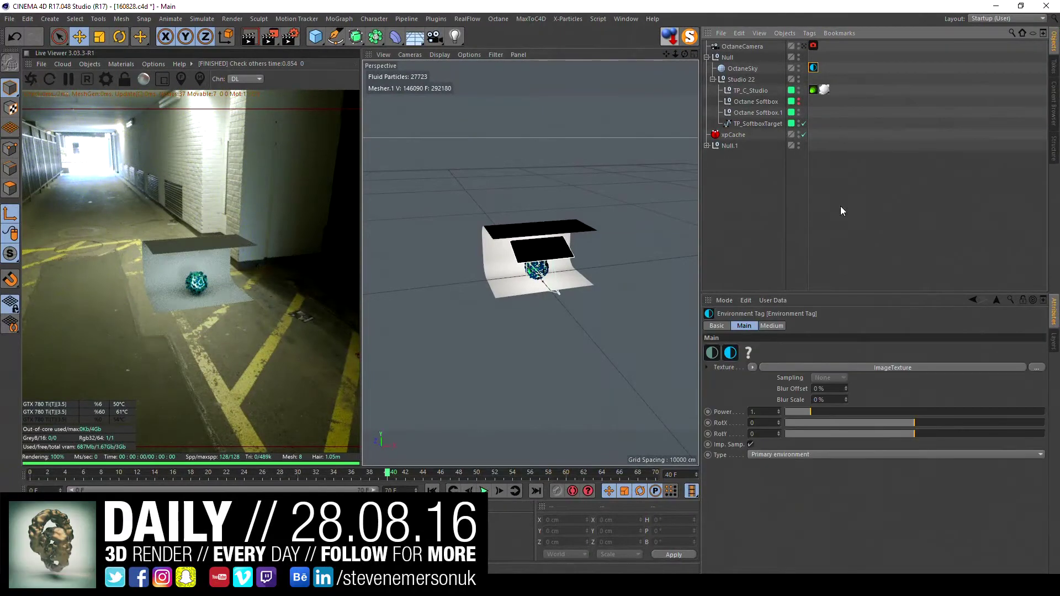
drag(886, 423, 883, 423)
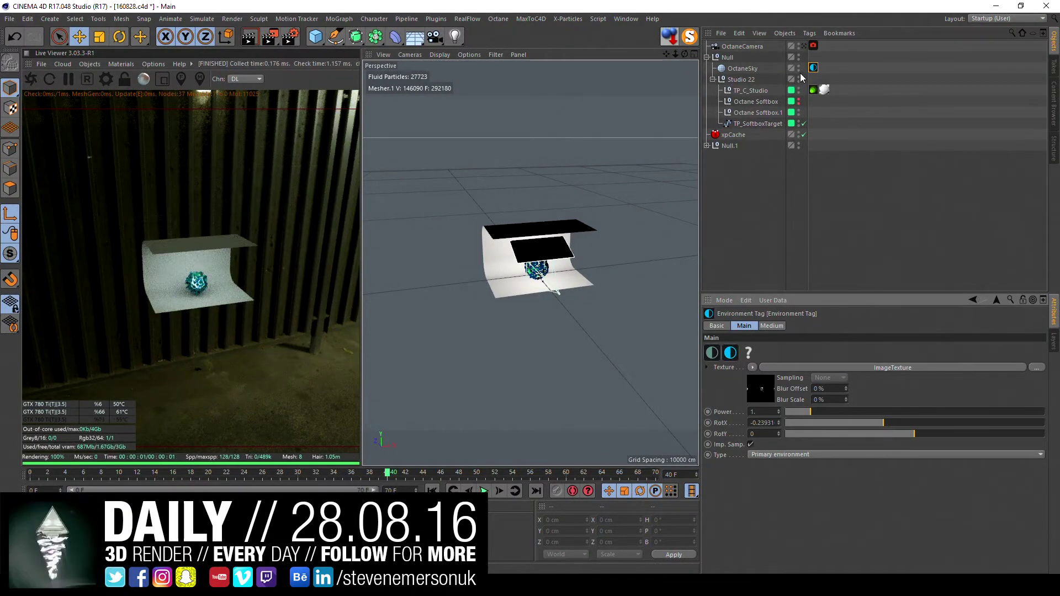
click(804, 47)
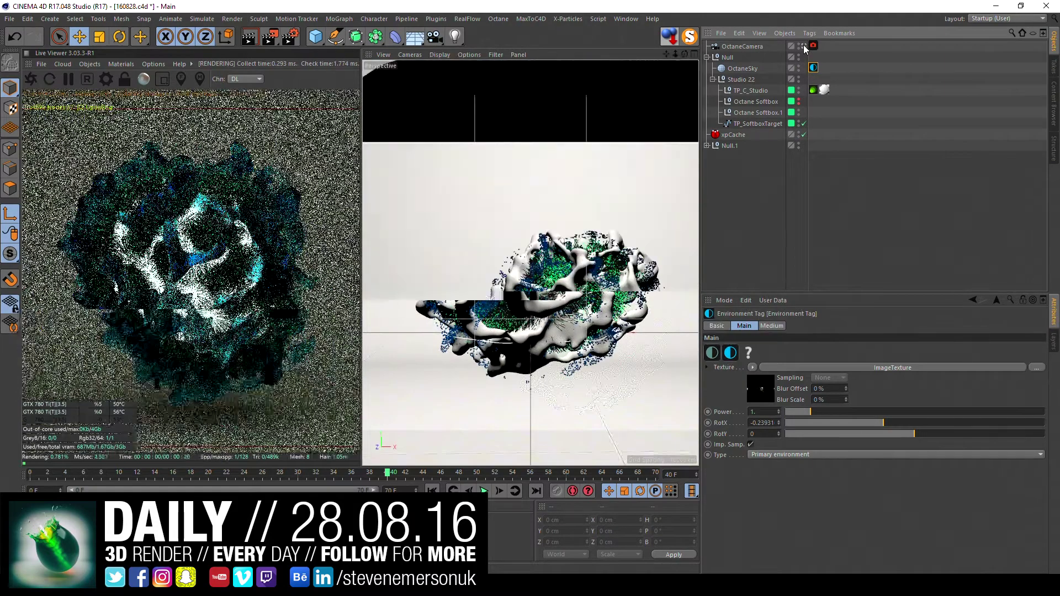
click(804, 47)
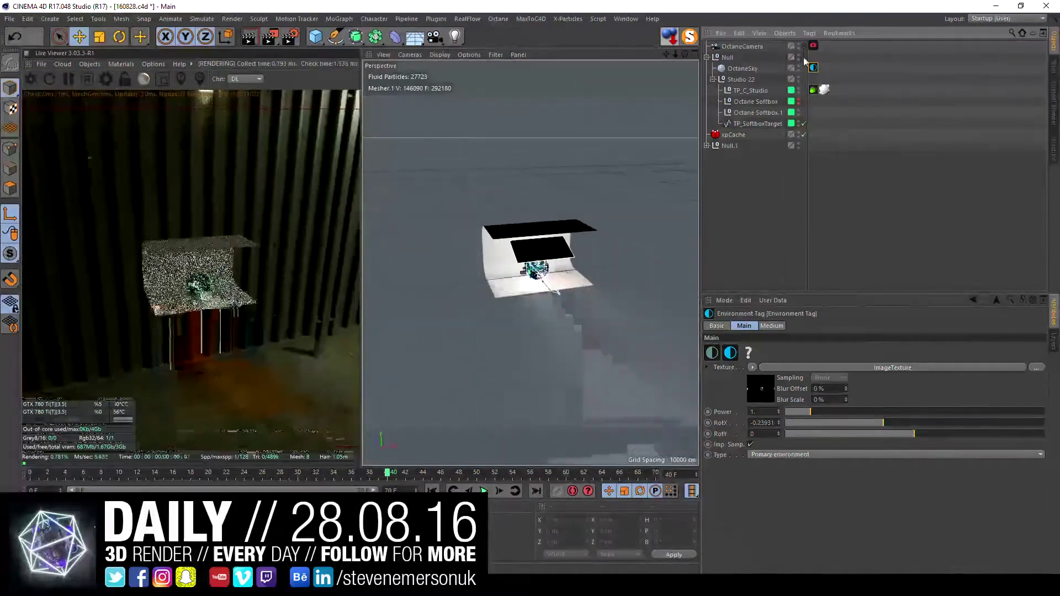
click(844, 187)
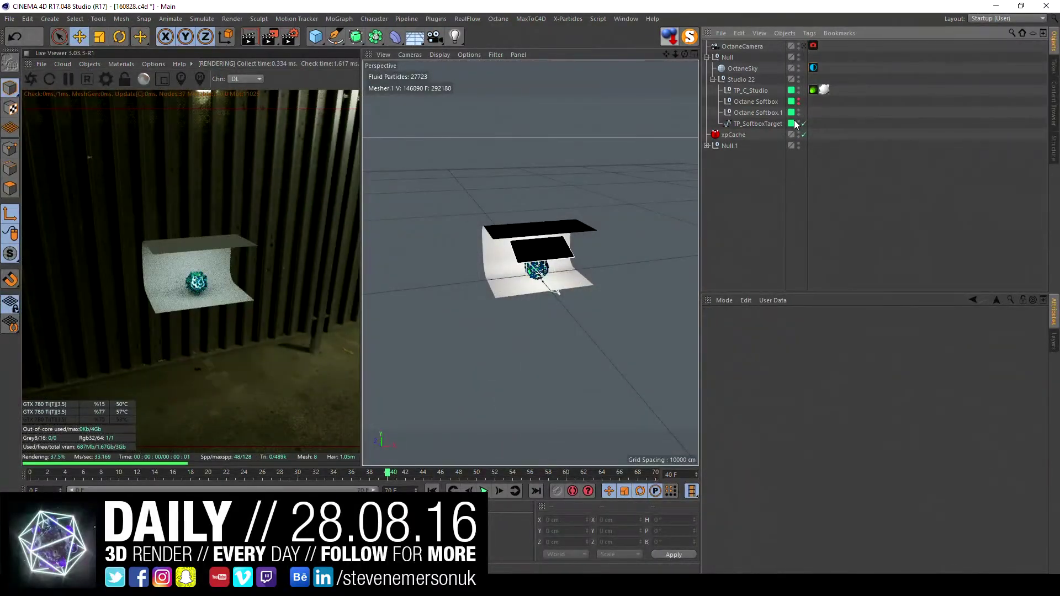
Step: Move the second softbox up and back over the sphere
click(759, 111)
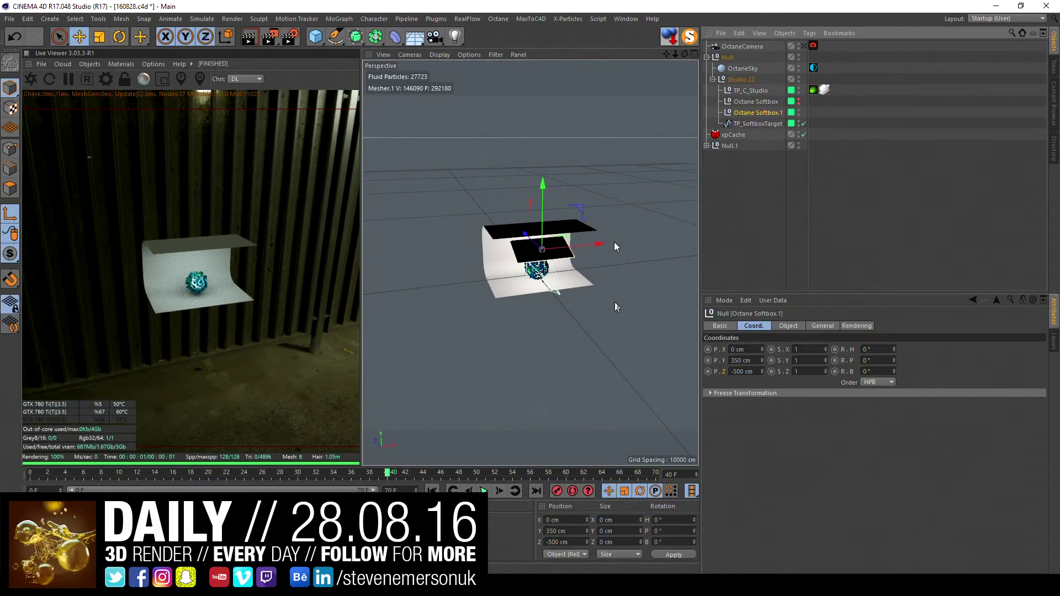
alt+drag(595, 304, 415, 267)
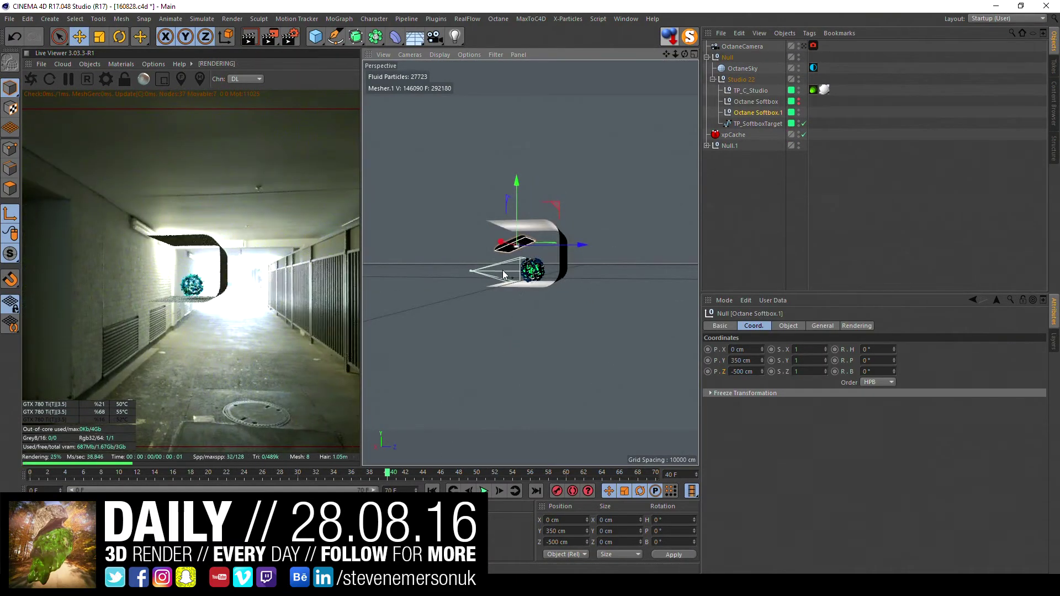
mouse_move(561, 203)
mouse_down()
mouse_move(521, 197)
mouse_move(530, 201)
mouse_up()
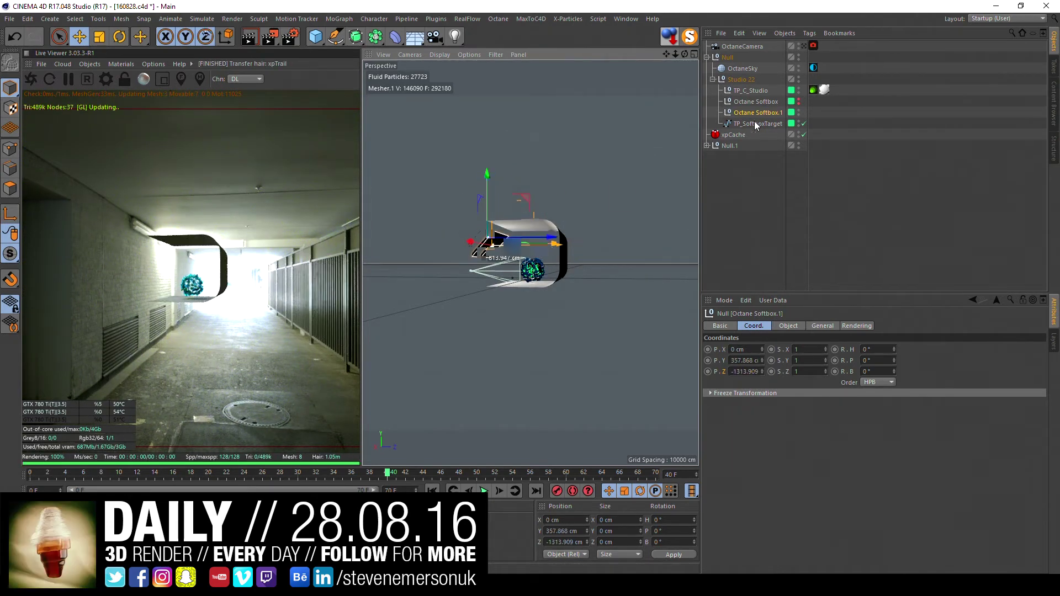
Step: Move the first softbox to X -2035.794, Y 349.994 cm, then view through the Octane camera
click(756, 101)
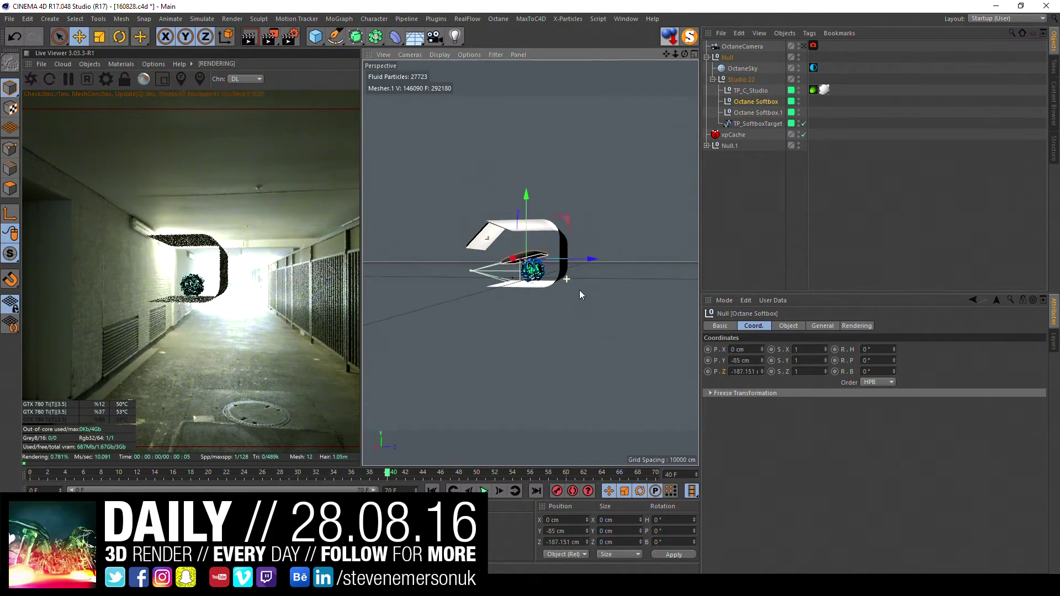
alt+drag(579, 290, 665, 303)
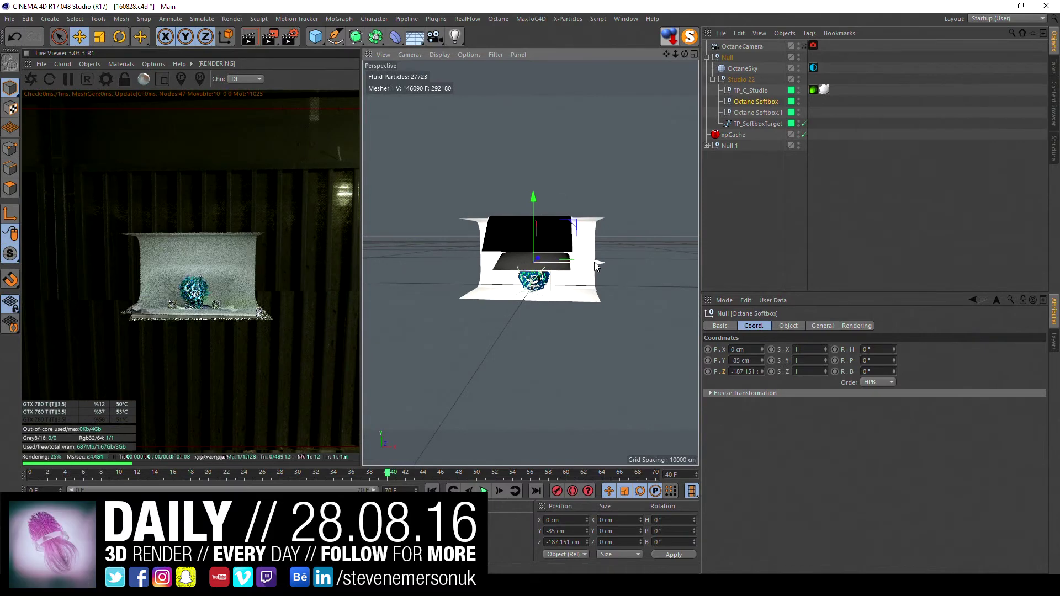
drag(597, 263, 511, 261)
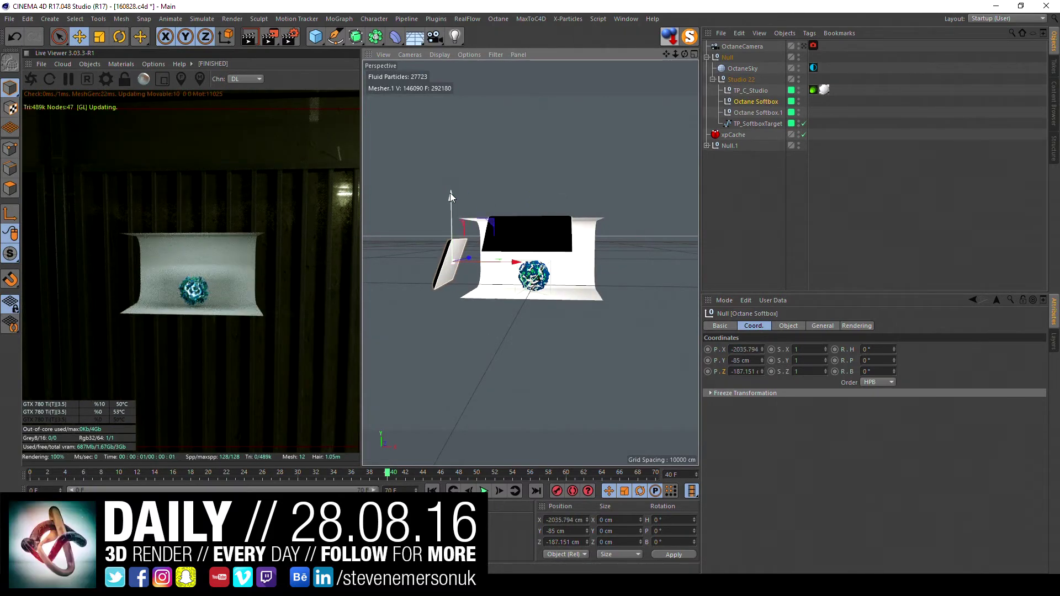
drag(449, 193, 452, 174)
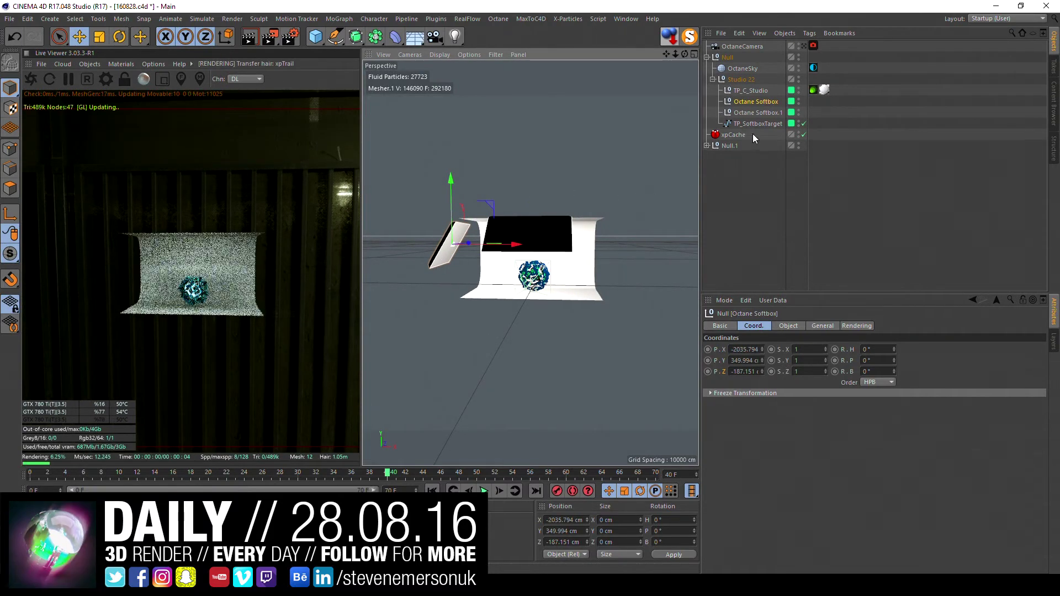
click(804, 46)
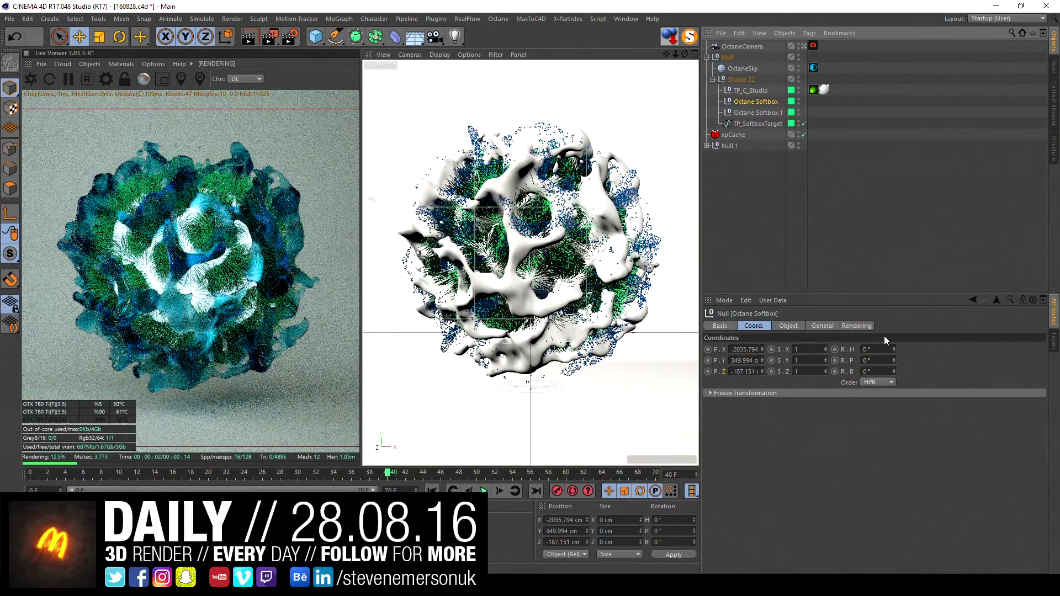
Step: Inspect the sky and Mesher objects, then revert the Mesher's Jello material to plain white
click(760, 66)
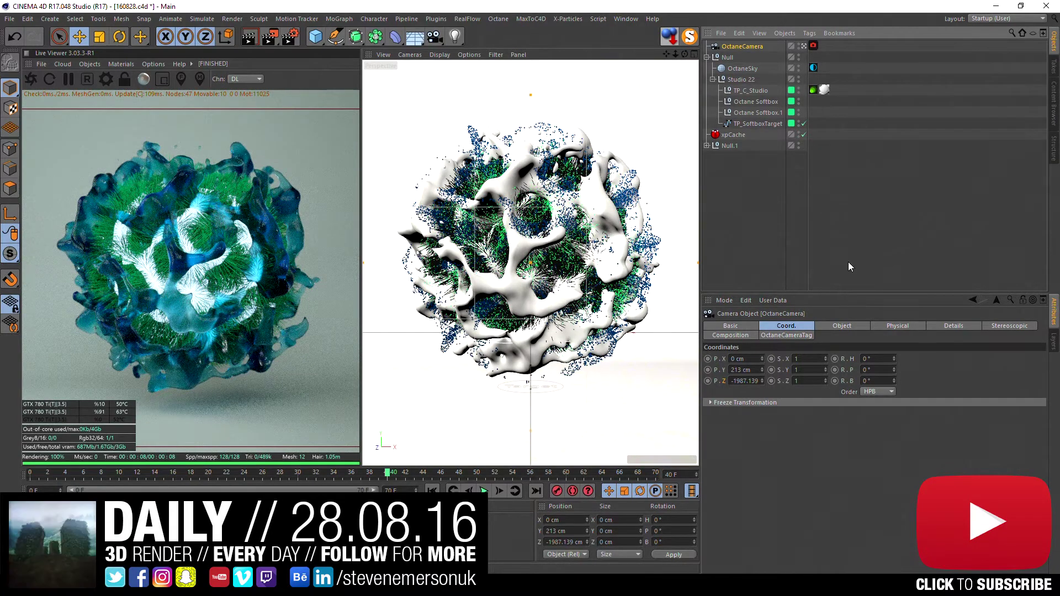
click(707, 146)
click(706, 146)
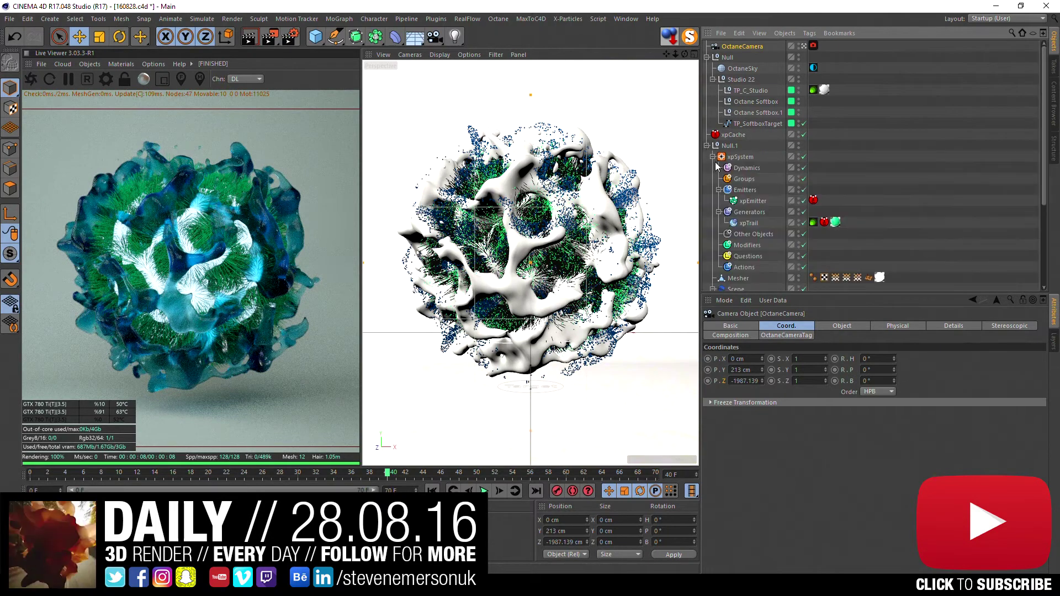
click(713, 157)
key(Delete)
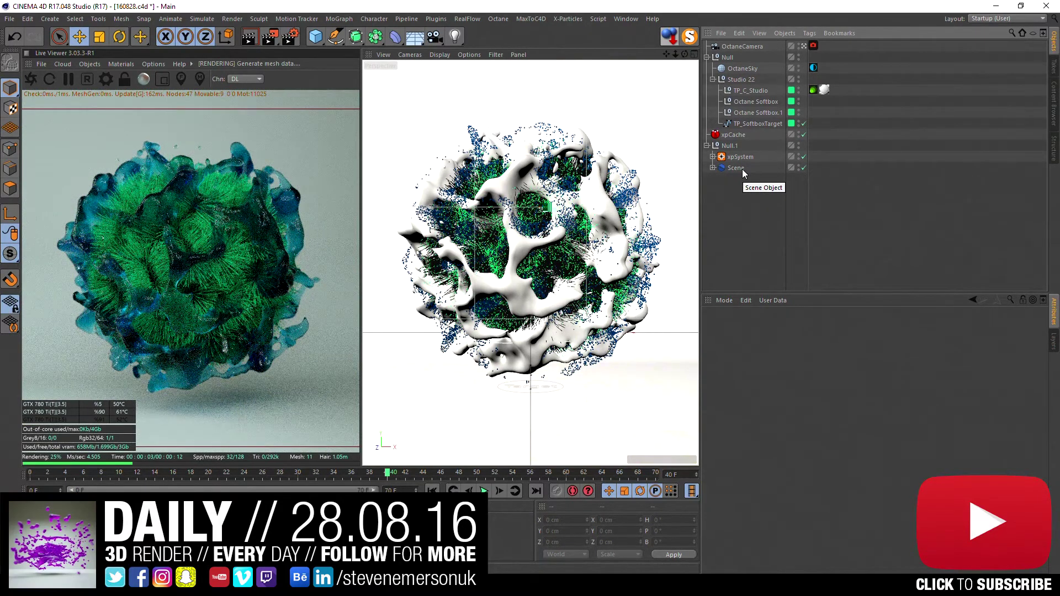
key(ctrl+z)
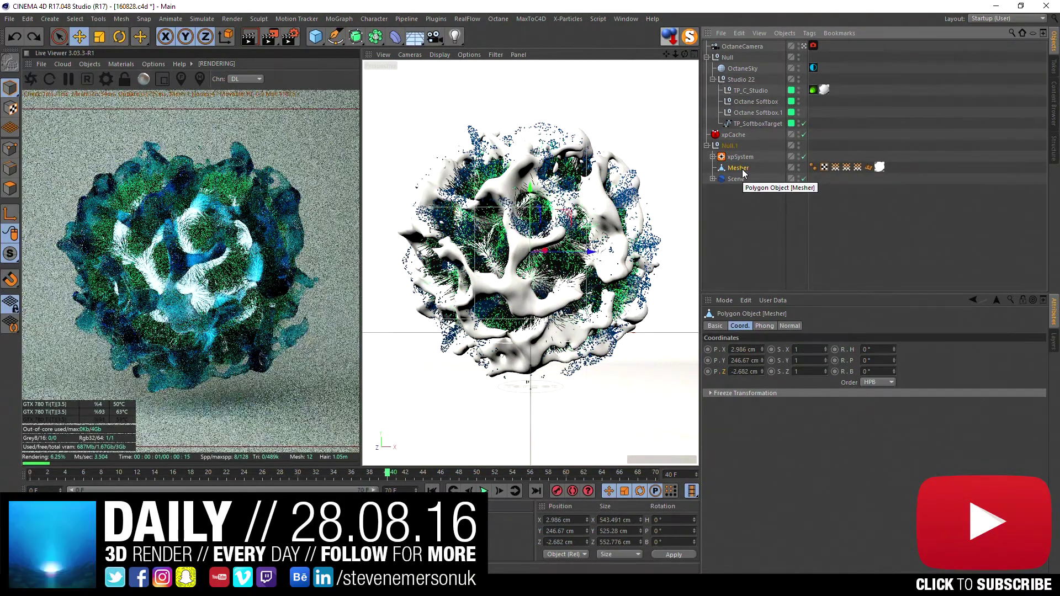
click(879, 167)
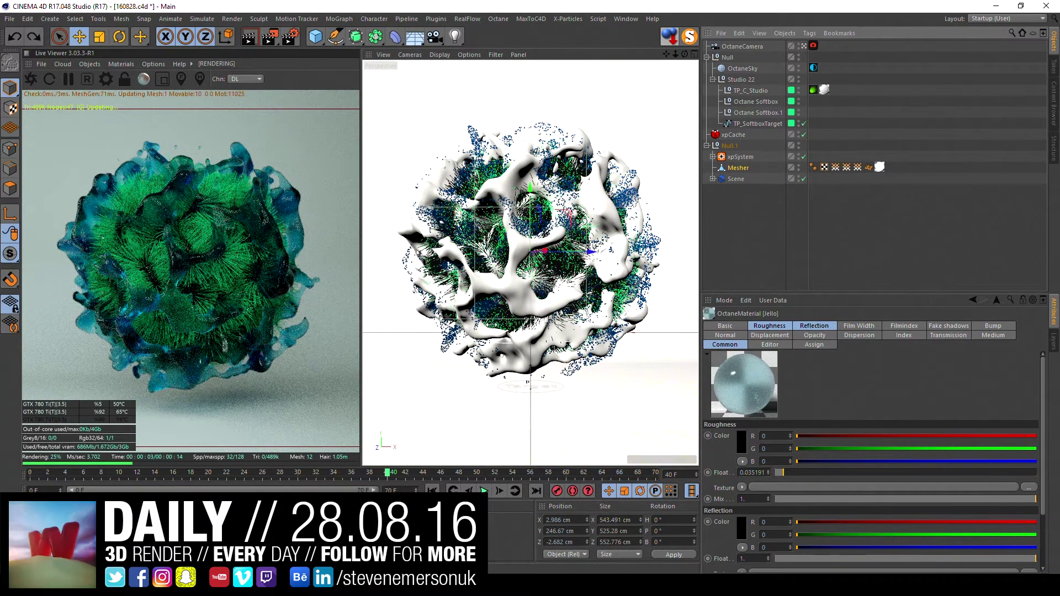
key(ctrl+z)
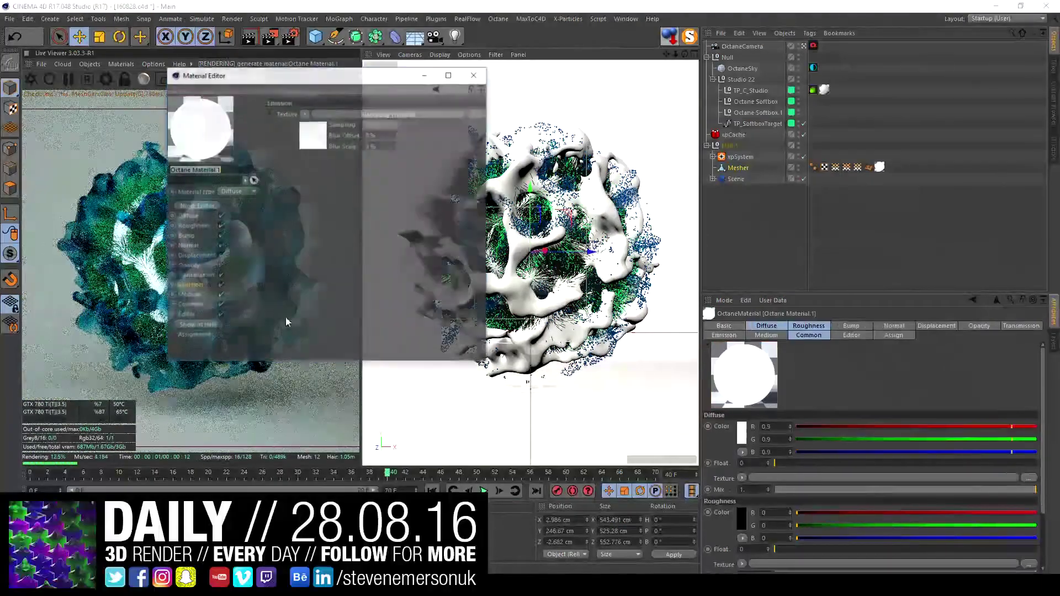
Step: Try several emission power values on Octane Material.1, settling on 30 with surface brightness on
drag(336, 83, 634, 121)
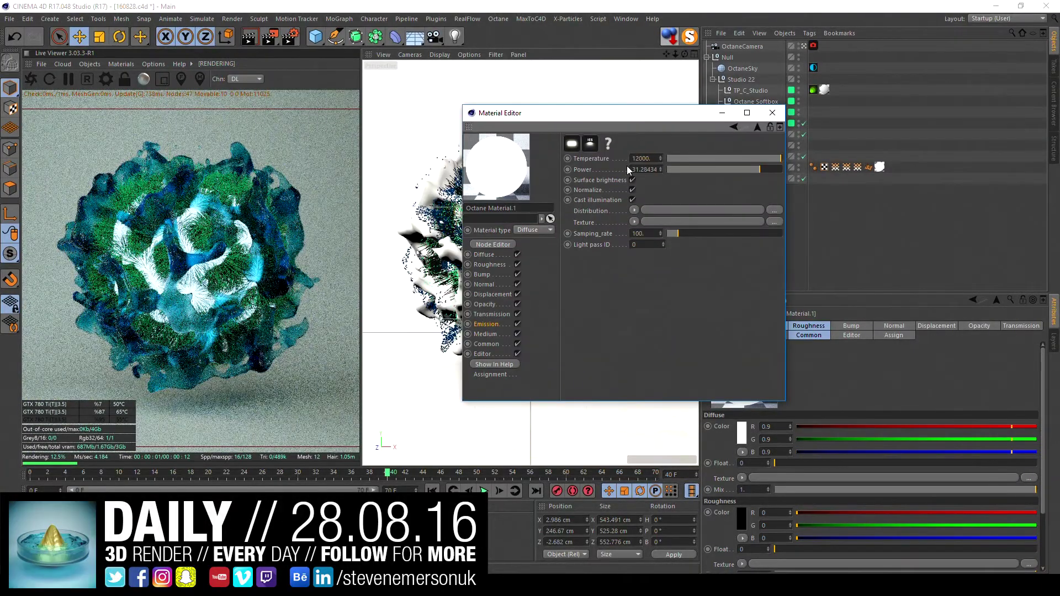
click(633, 180)
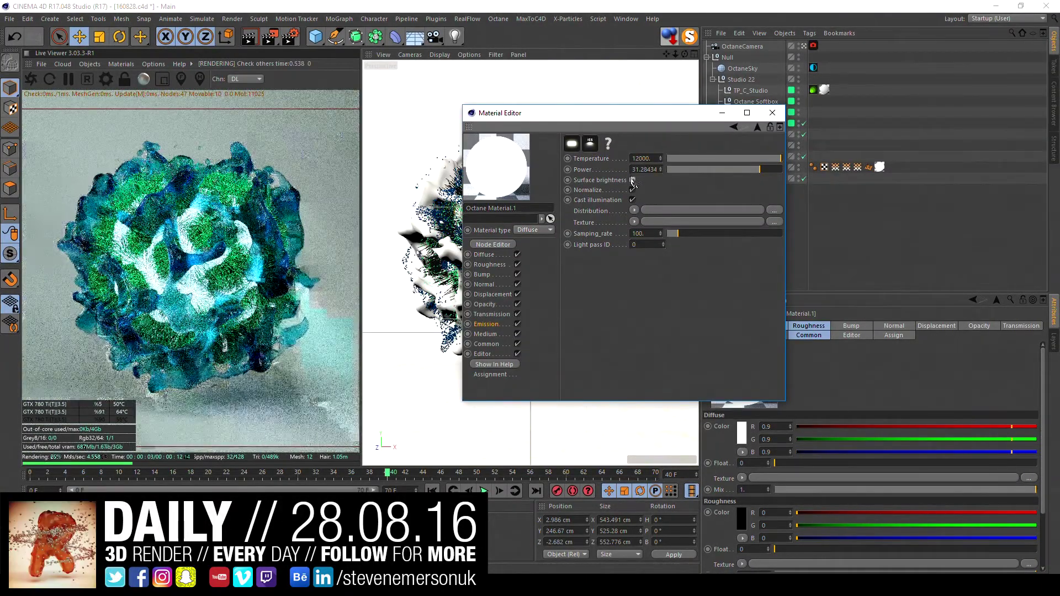
drag(763, 169, 767, 168)
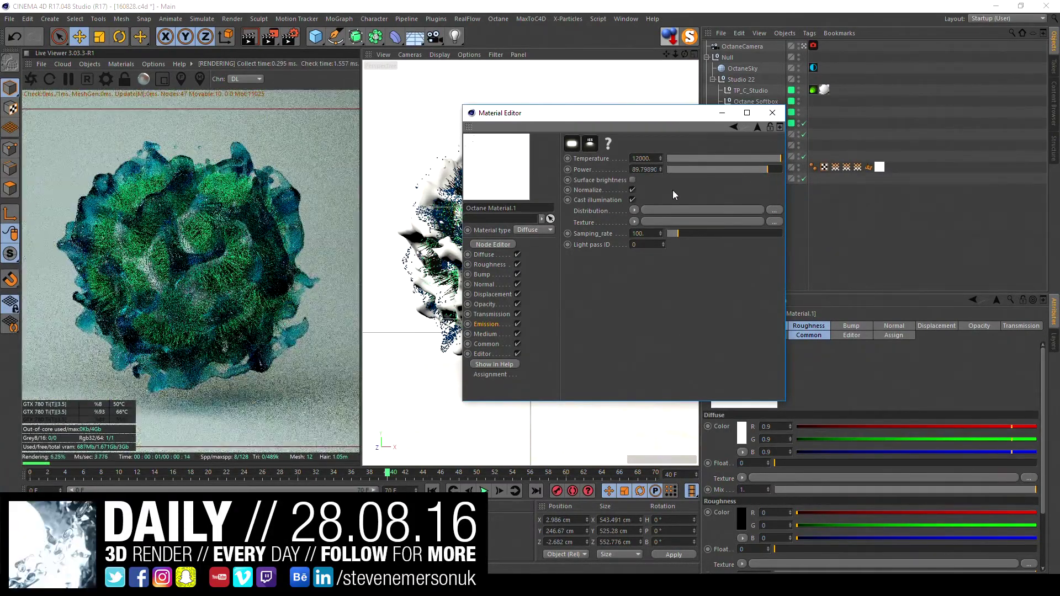
click(633, 181)
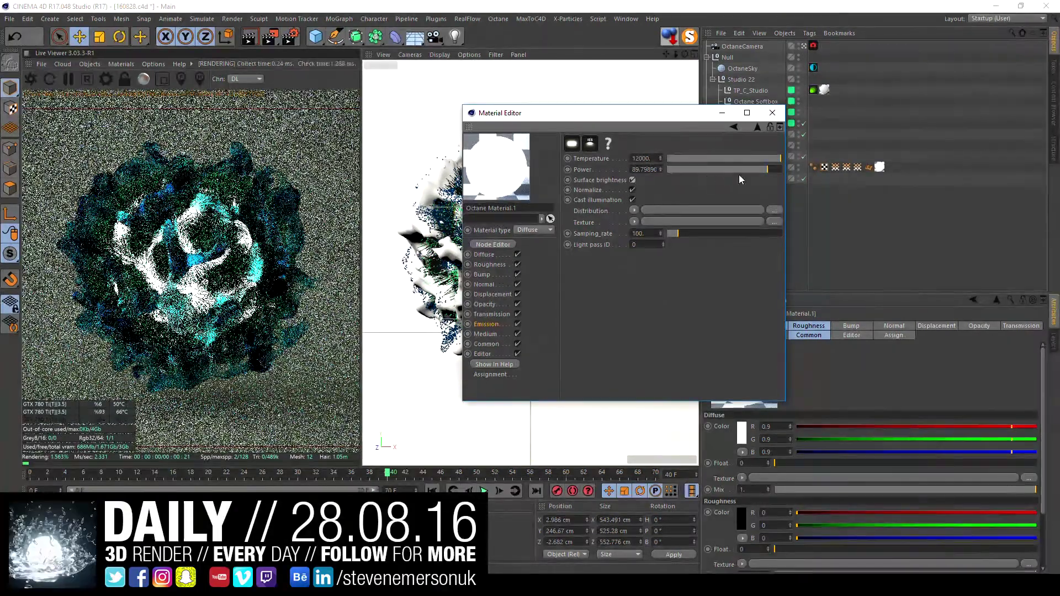
drag(765, 171, 763, 172)
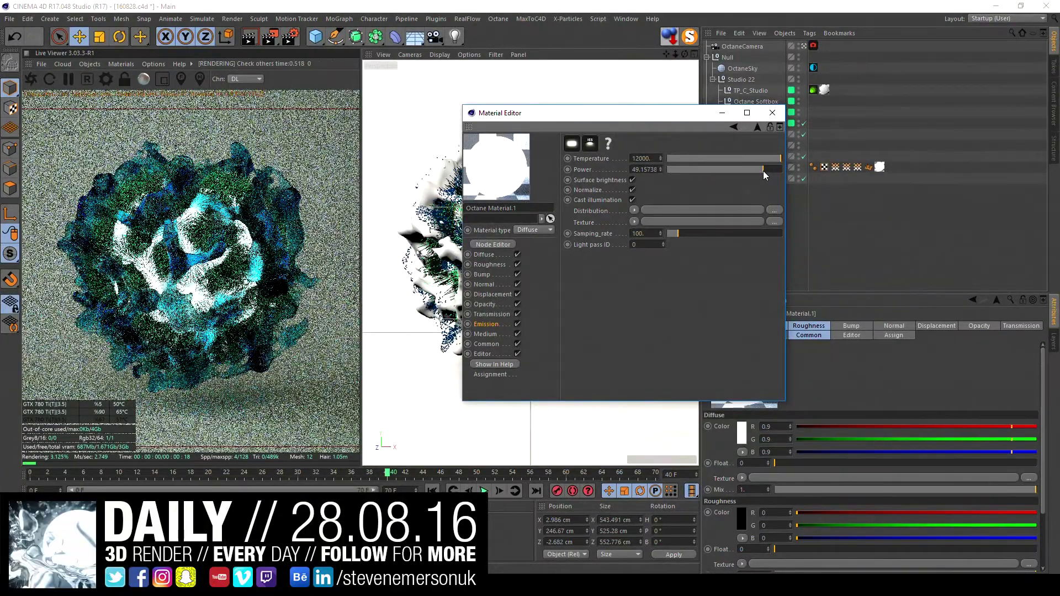
double_click(651, 169)
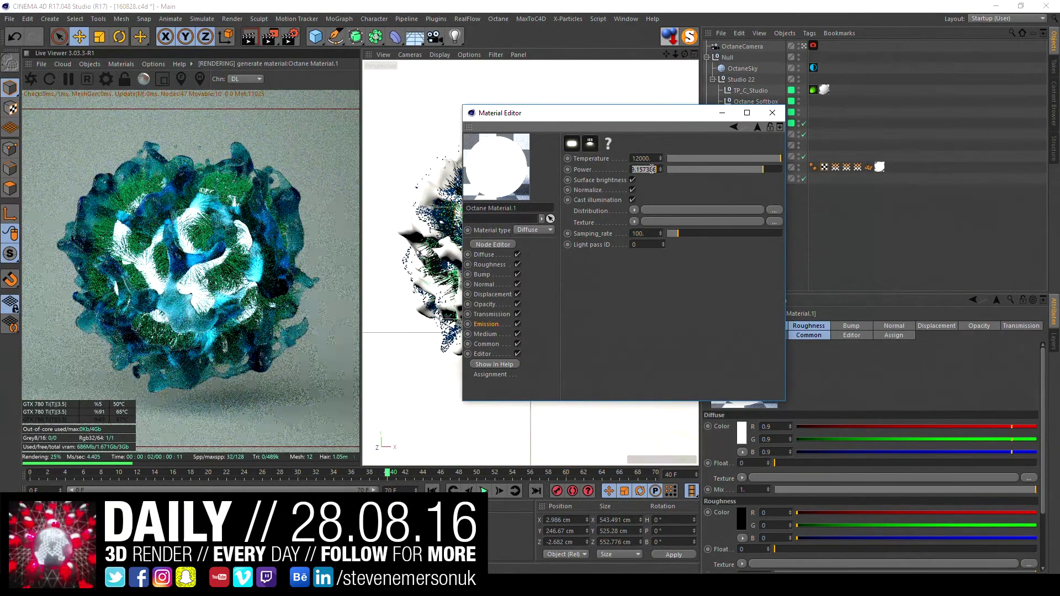
text(30.)
key(Return)
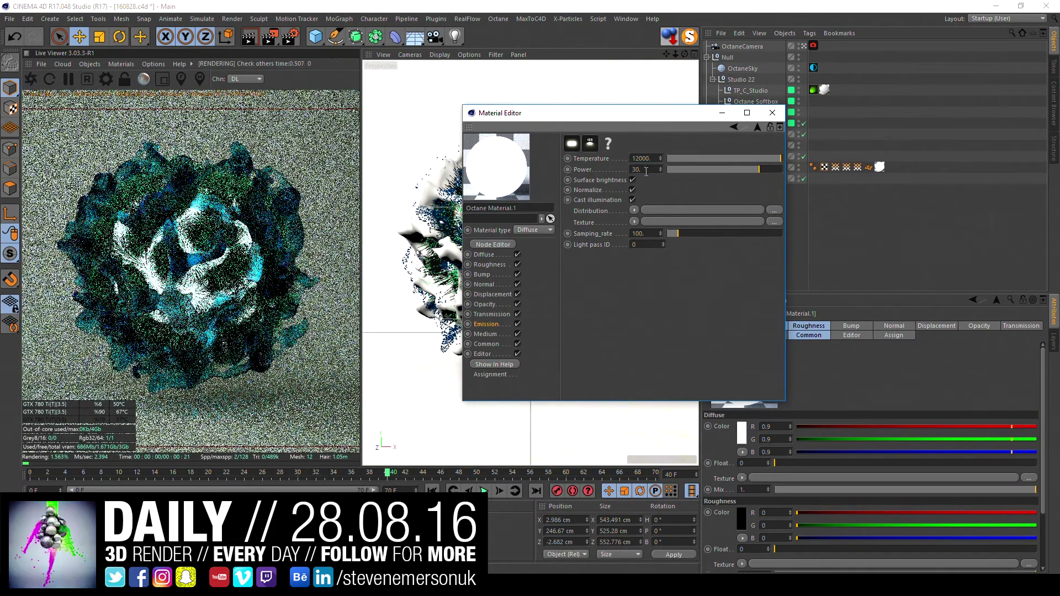
text(10)
key(Return)
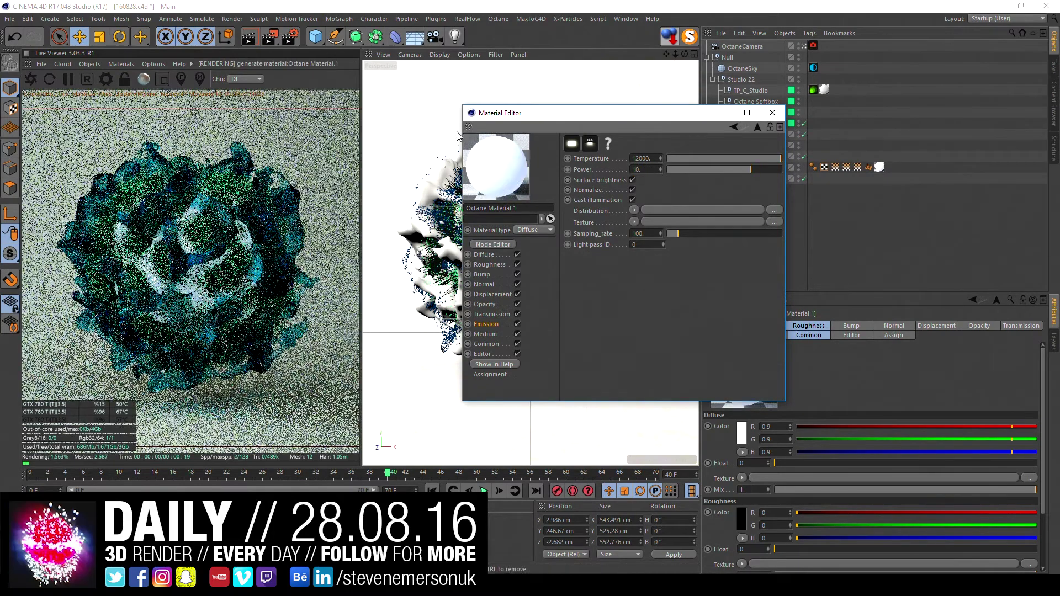
key(ctrl+z)
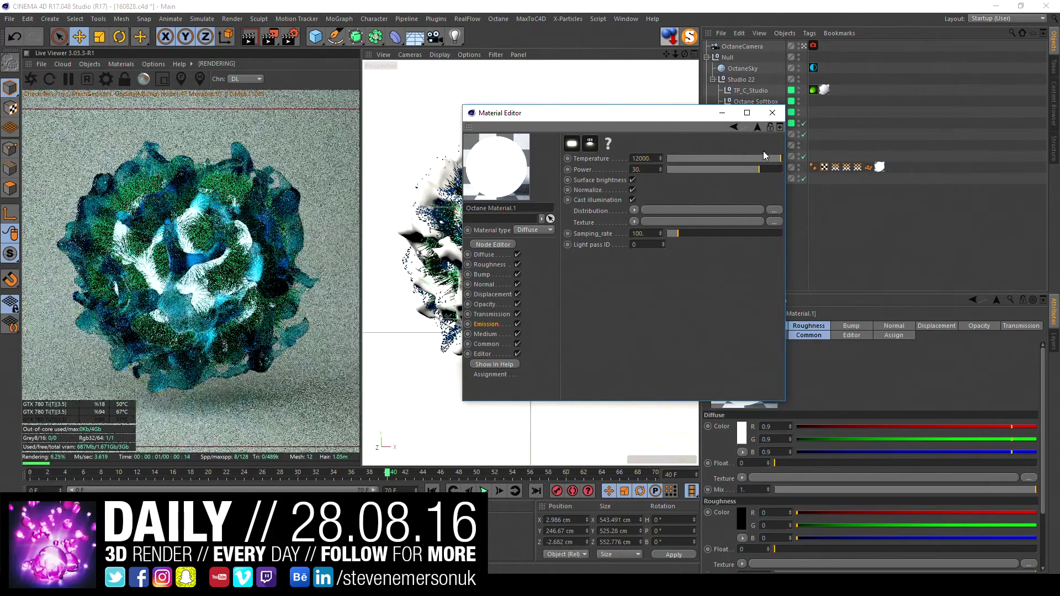
click(772, 113)
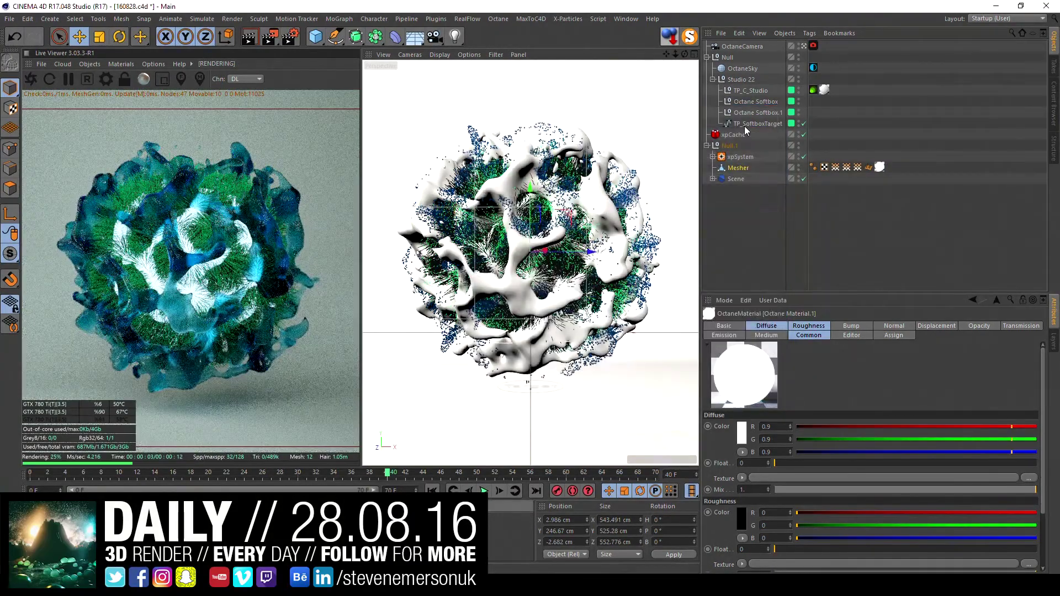
Step: Raise Octane post-processing glare power to 6.562175 and cut the ray amount to 1
click(106, 80)
drag(140, 9, 773, 108)
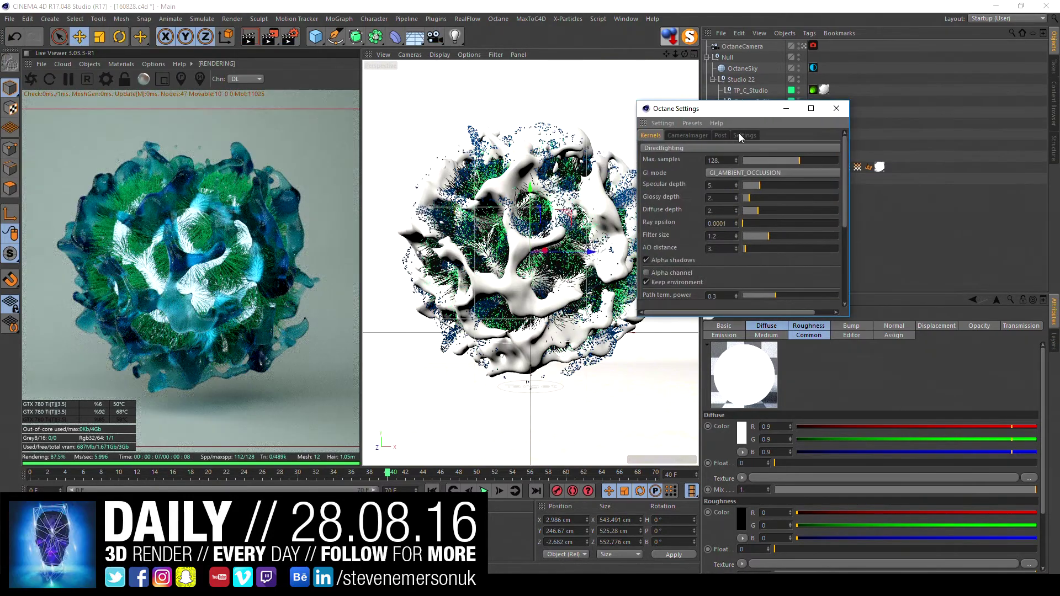
click(721, 135)
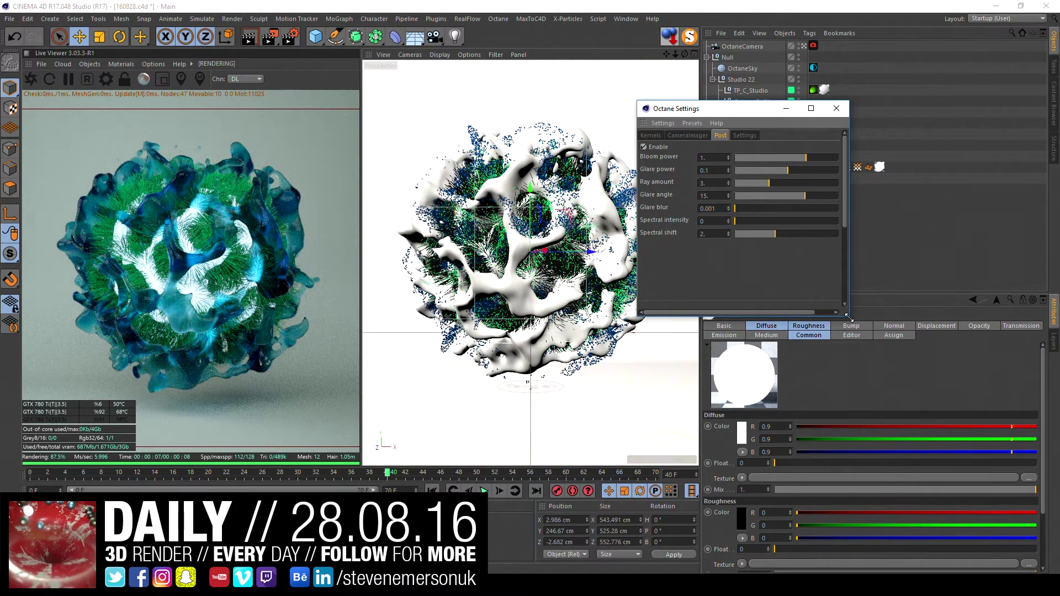
drag(848, 315, 1011, 447)
drag(861, 170, 917, 177)
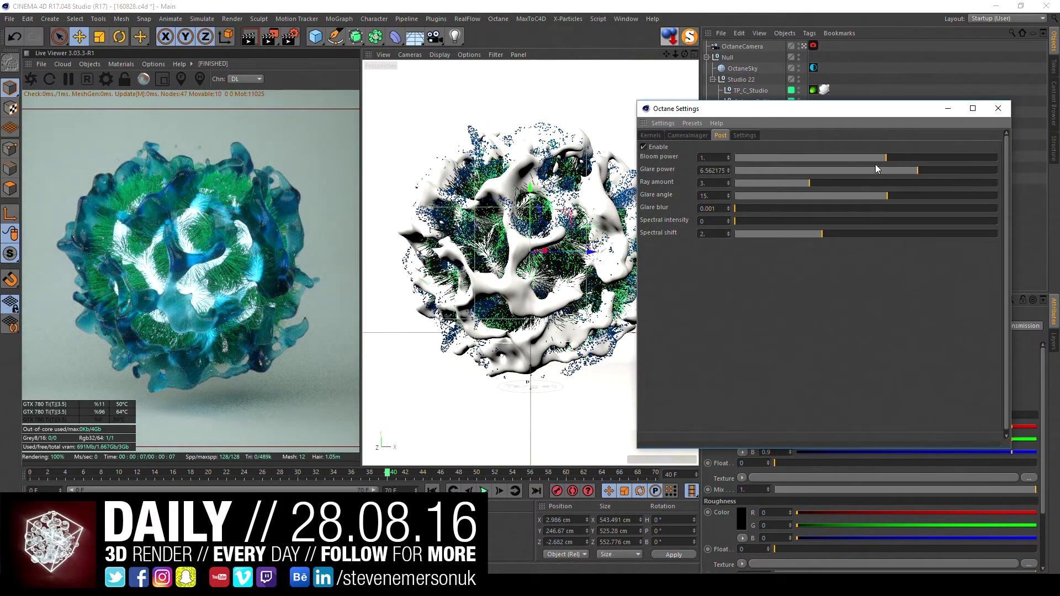
drag(782, 186, 737, 184)
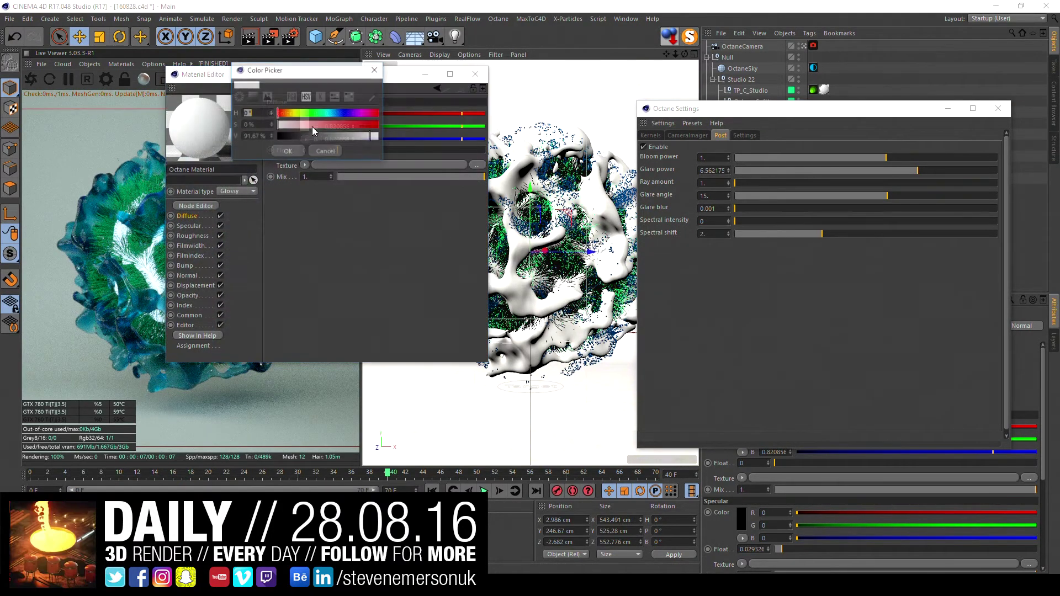
Step: Apply near-black diffuse, then set glare power 64.06971, blur 0.058887, spectral intensity 1, shift 2.78481
click(286, 137)
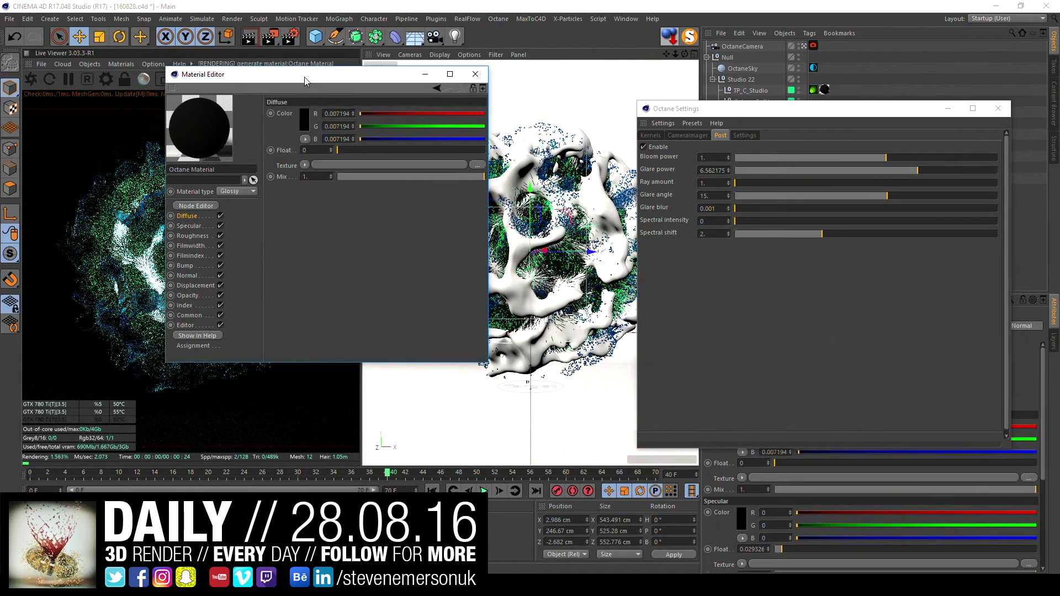
drag(304, 77, 502, 50)
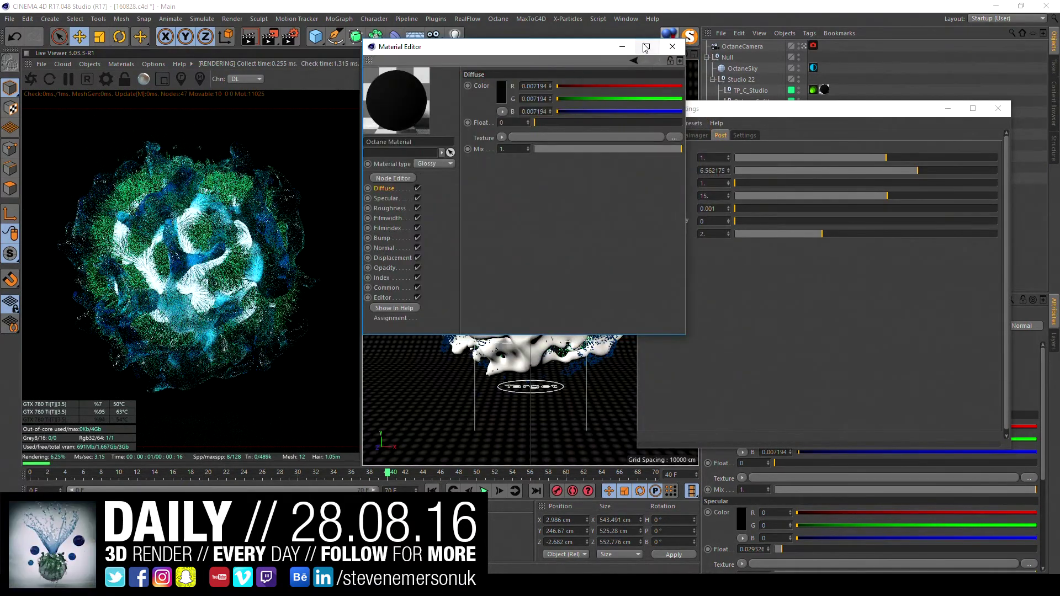
mouse_move(937, 170)
mouse_down()
mouse_move(922, 170)
mouse_move(936, 170)
mouse_up()
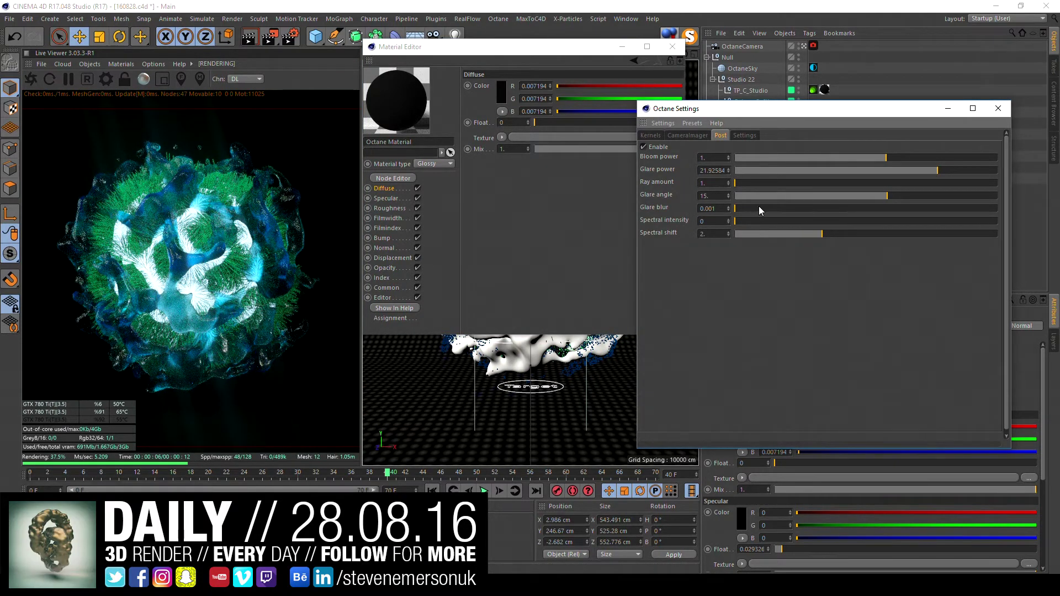
drag(759, 208, 797, 214)
mouse_move(926, 217)
mouse_down()
mouse_move(947, 212)
mouse_move(938, 208)
mouse_up()
drag(937, 170, 955, 170)
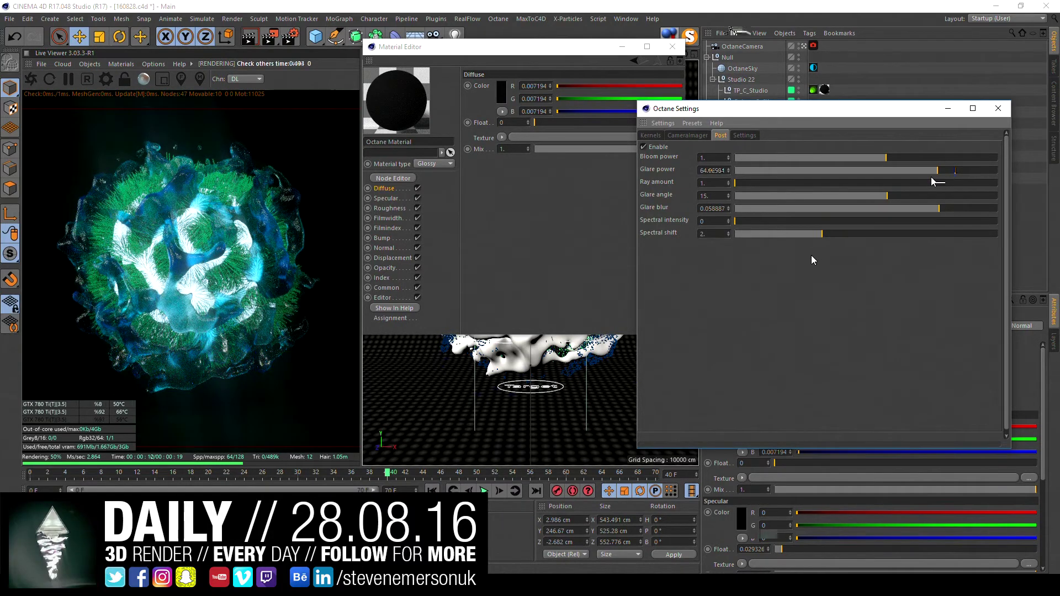
drag(827, 232, 851, 232)
drag(755, 221, 999, 223)
mouse_move(844, 233)
mouse_down()
mouse_move(880, 233)
mouse_move(731, 232)
mouse_move(856, 236)
mouse_up()
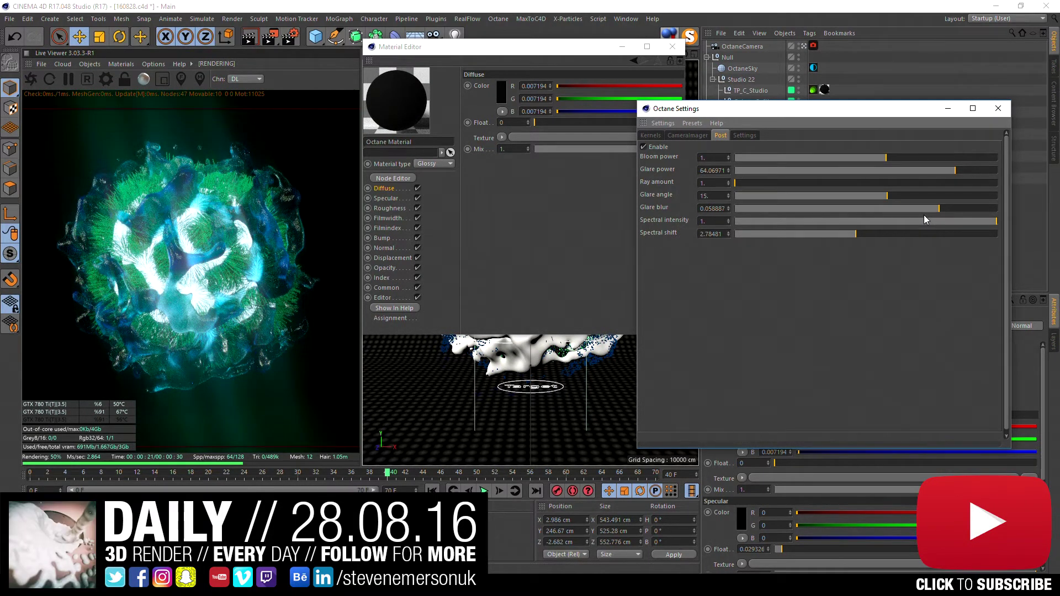
click(515, 86)
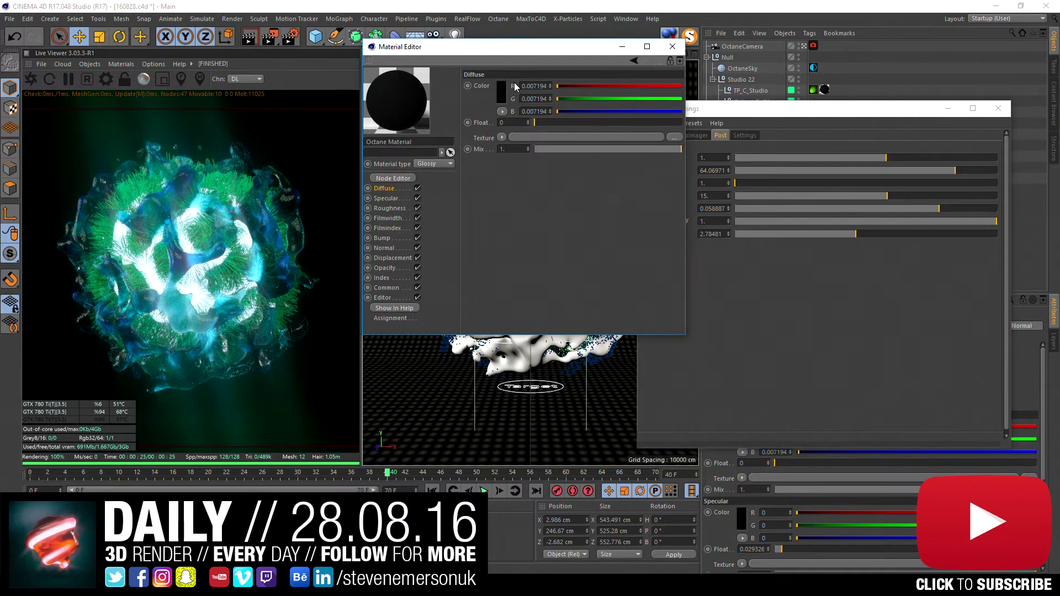
Step: Try white and dark grey diffuse colours on the backdrop material in the Color Picker
click(504, 94)
click(547, 95)
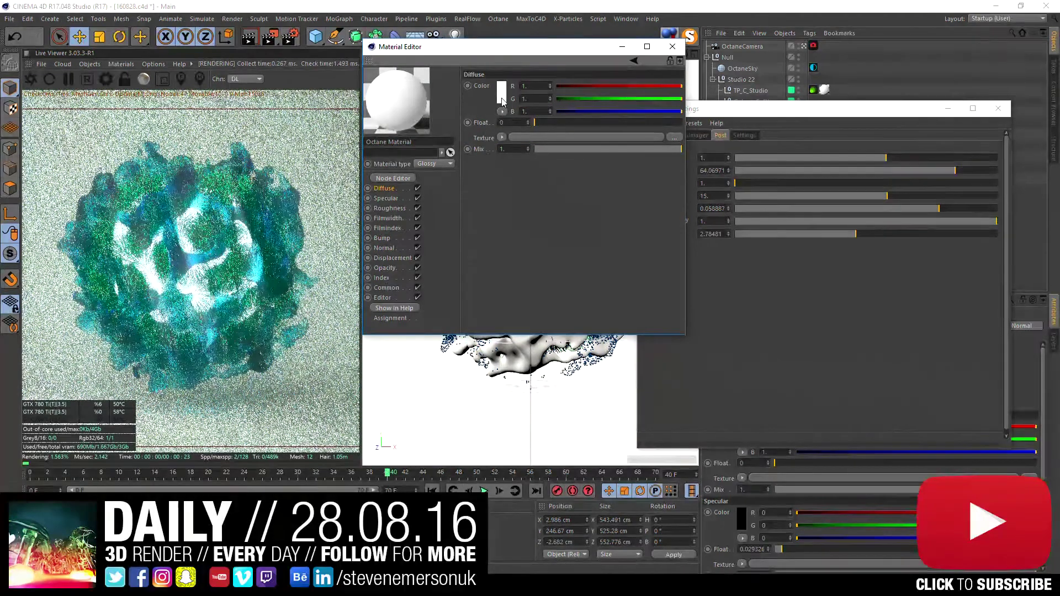
click(502, 94)
click(486, 121)
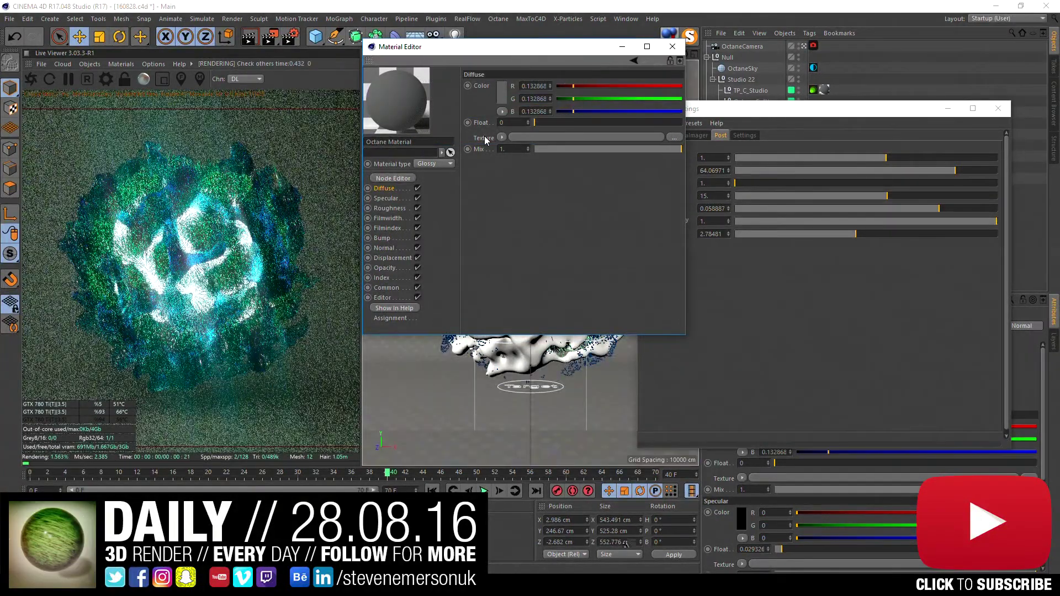
click(500, 98)
click(435, 127)
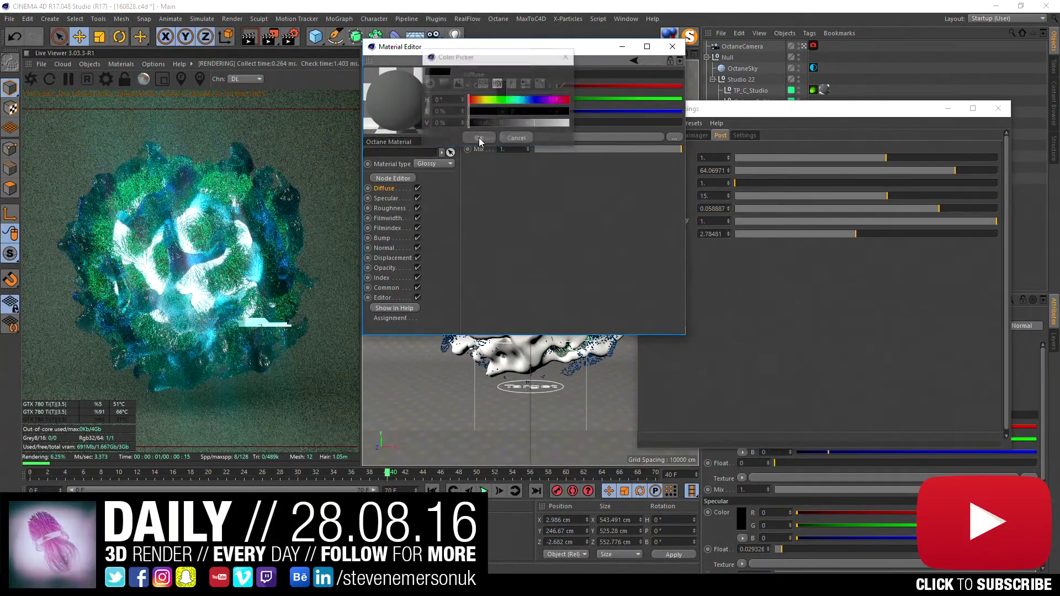
click(479, 138)
Step: Lower the diffuse brightness to 12% for near-black and close the material editor
click(501, 95)
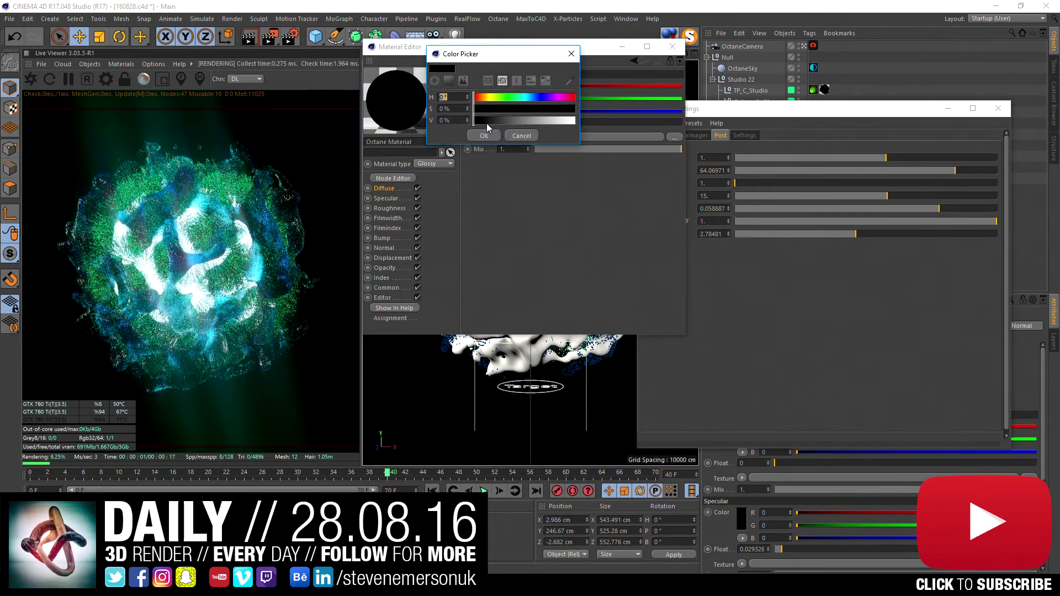
click(492, 120)
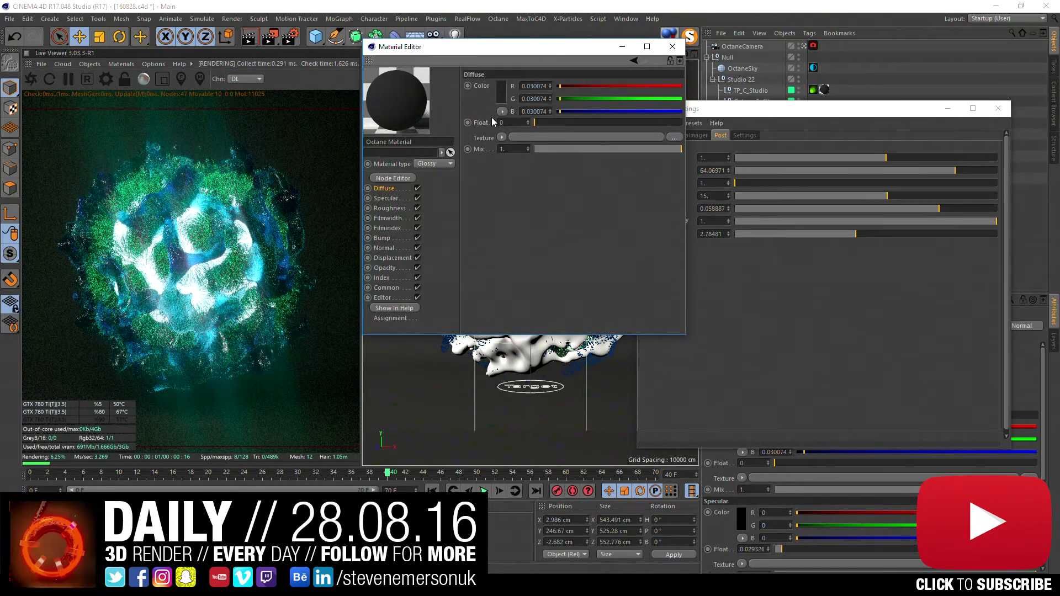
click(501, 93)
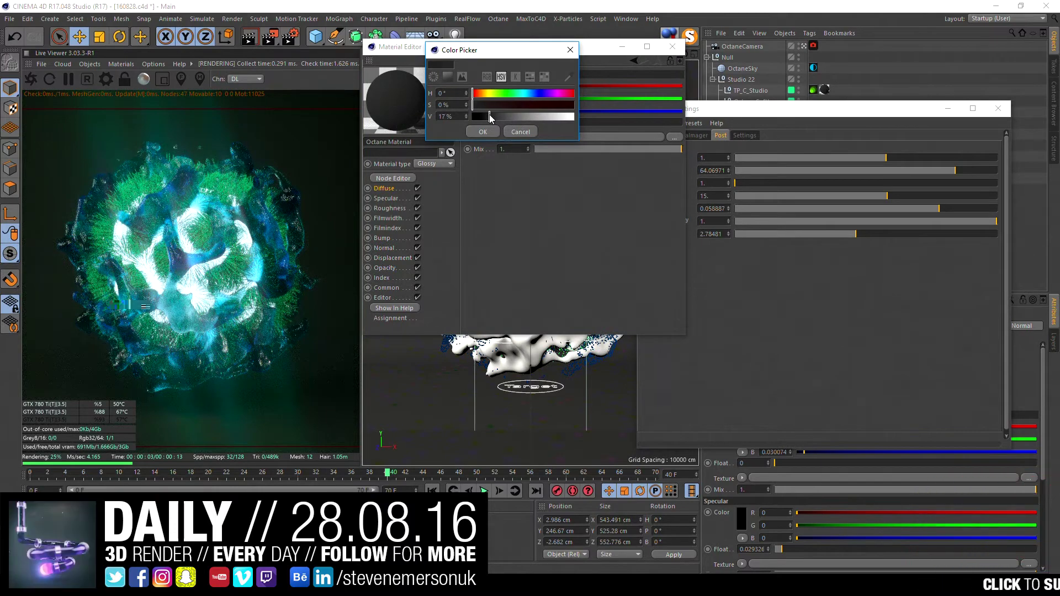
click(486, 131)
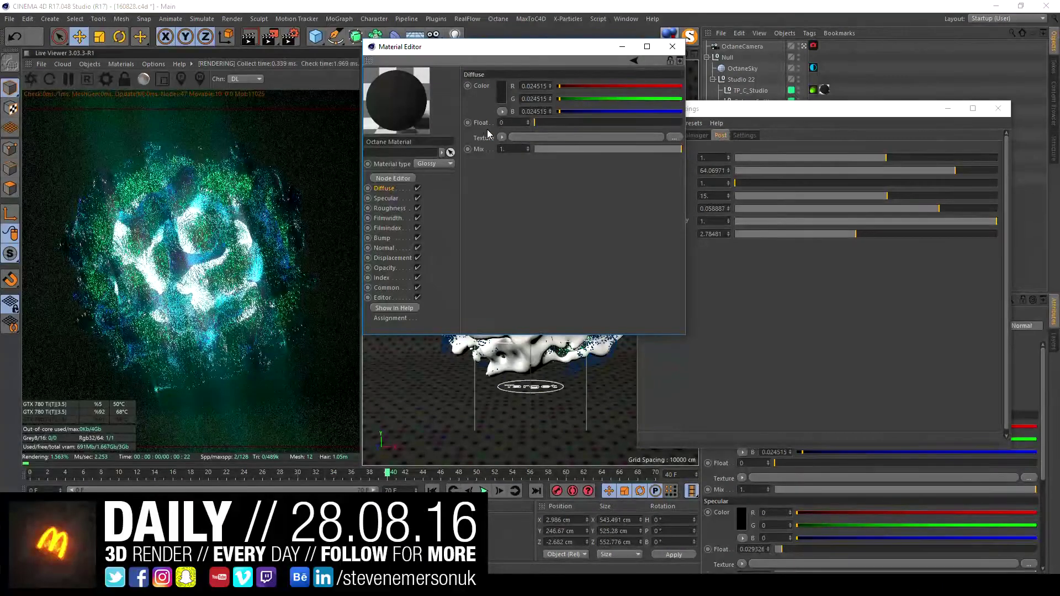
click(501, 93)
drag(490, 117, 485, 117)
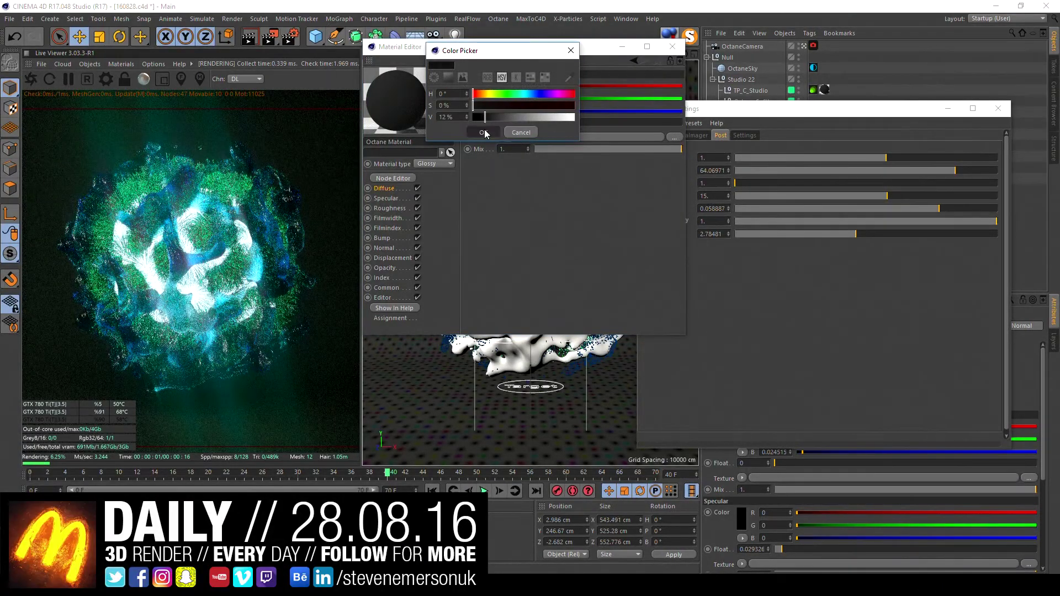
click(484, 132)
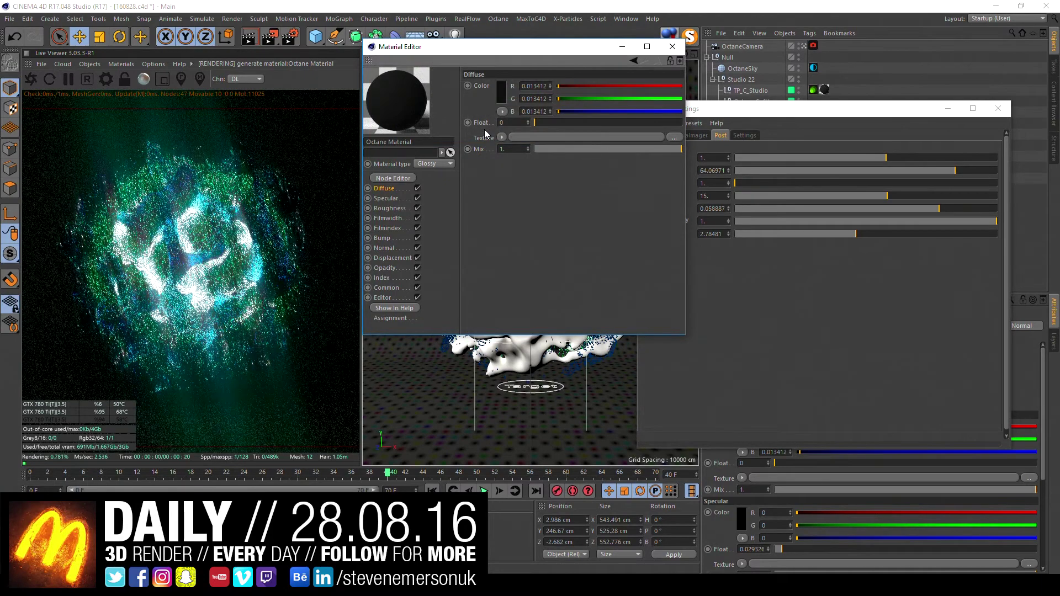
click(672, 47)
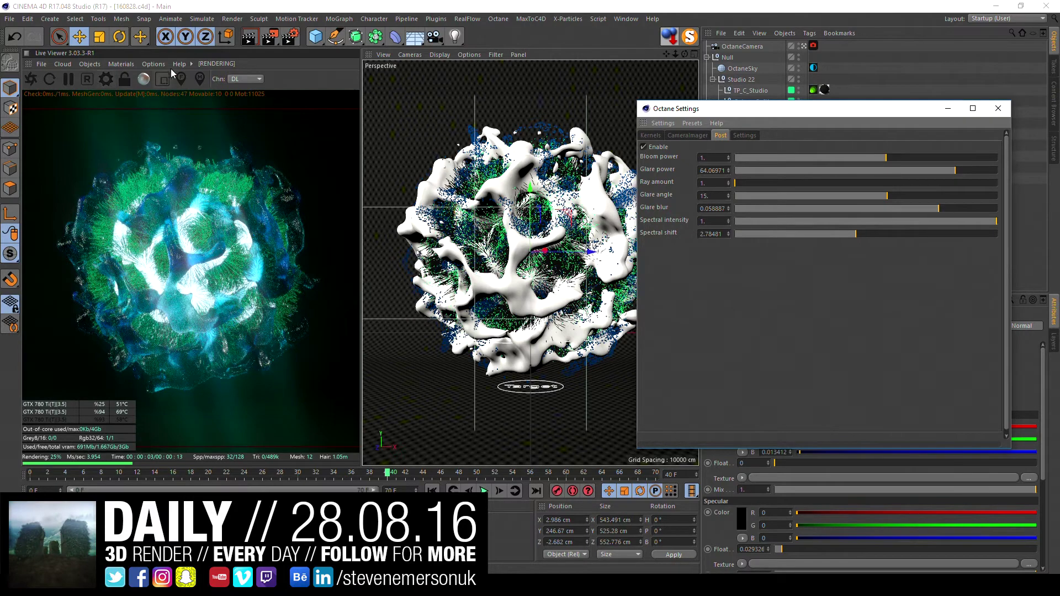
Step: Set Octane kernel specular and glossy depth to 8 and diffuse depth to 3
click(655, 137)
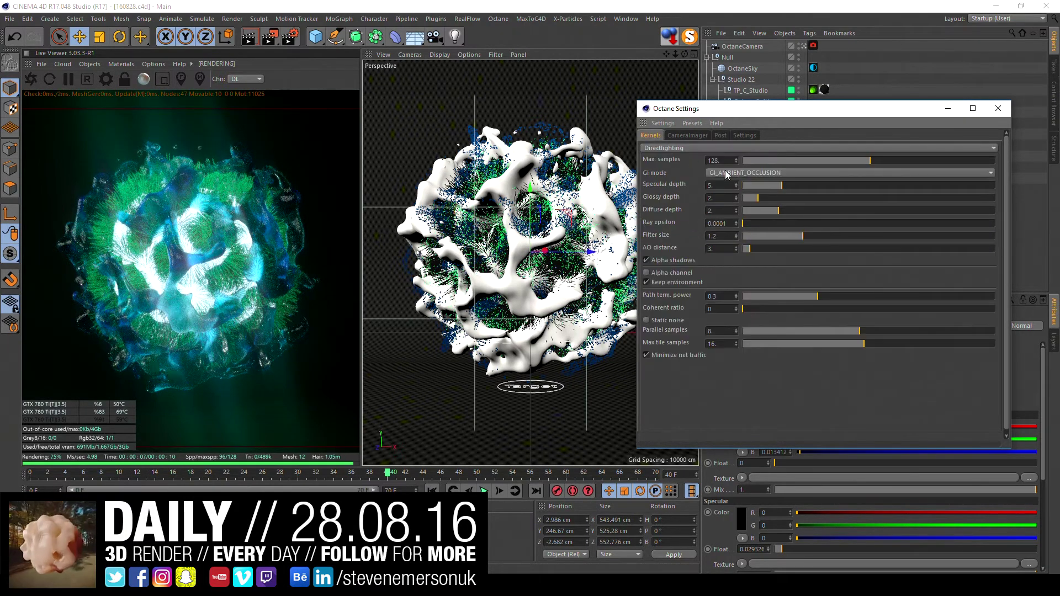
drag(797, 184, 804, 184)
click(805, 197)
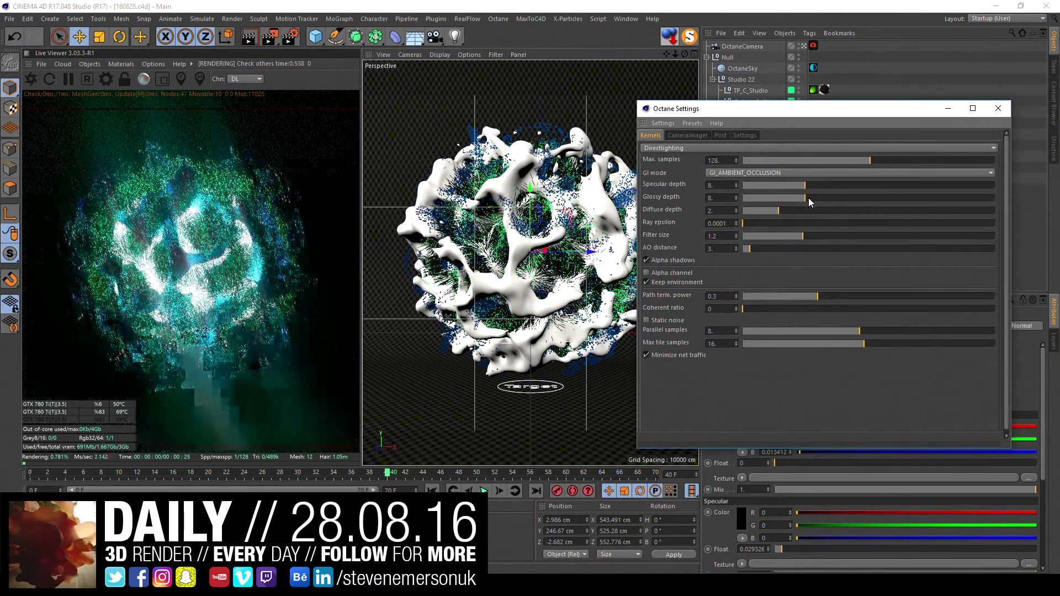
click(814, 209)
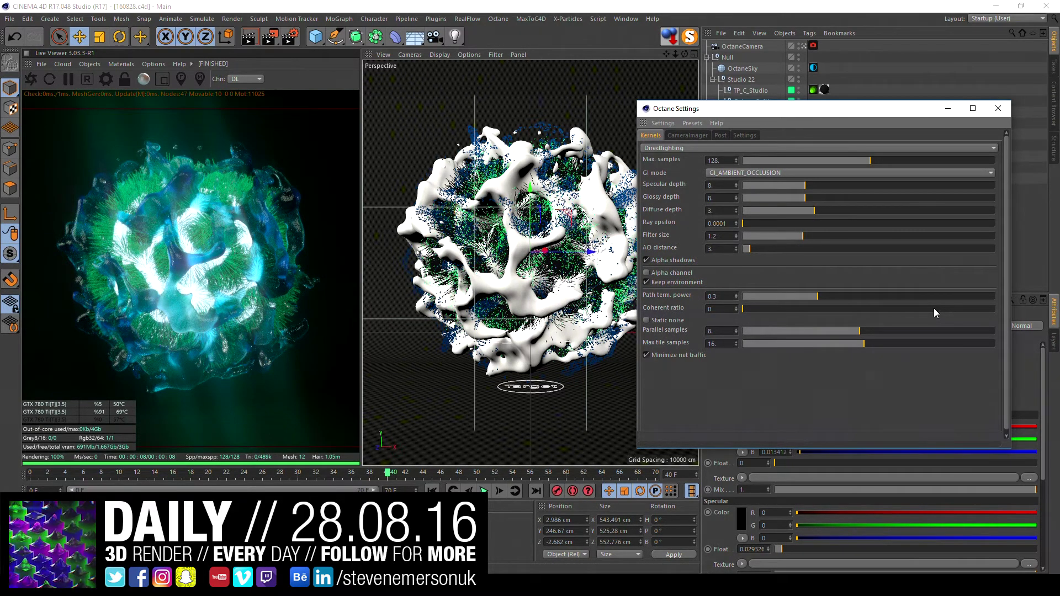
Step: Set Octane max samples to 1024 and lock the Live Viewer resolution
double_click(717, 160)
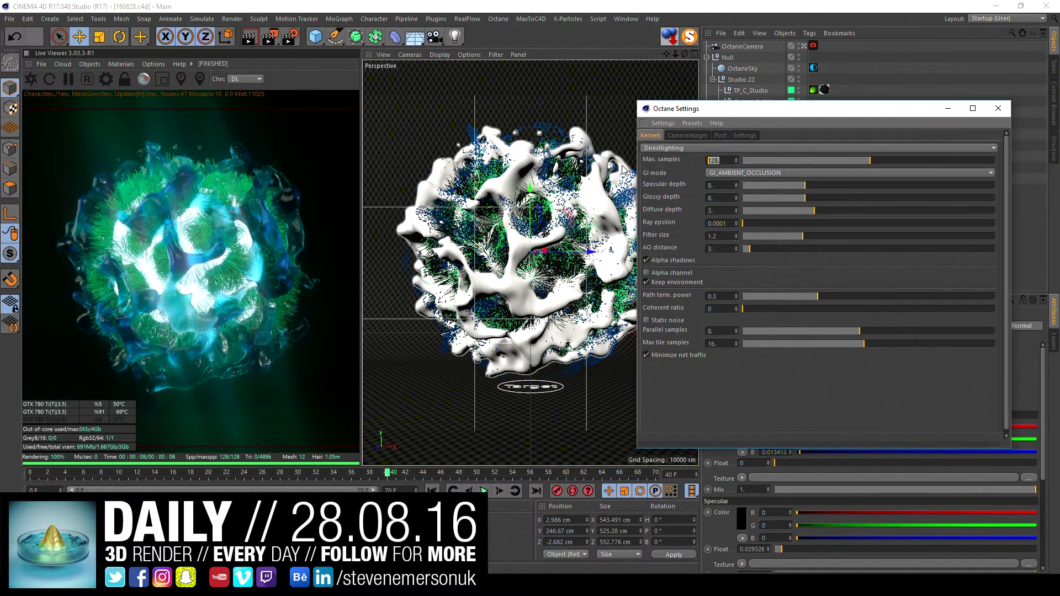
text(024)
key(Return)
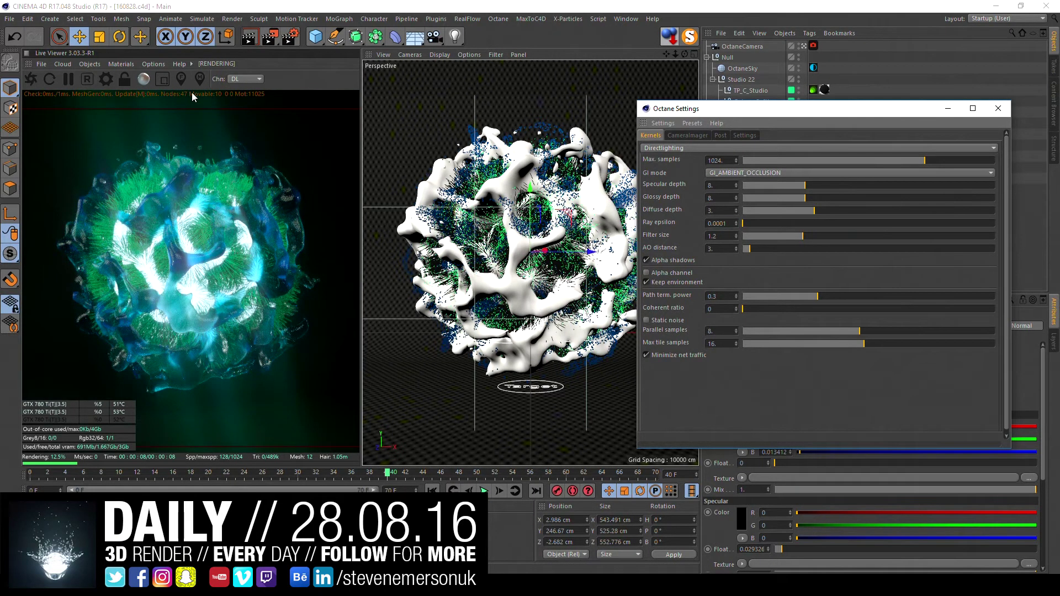
click(124, 81)
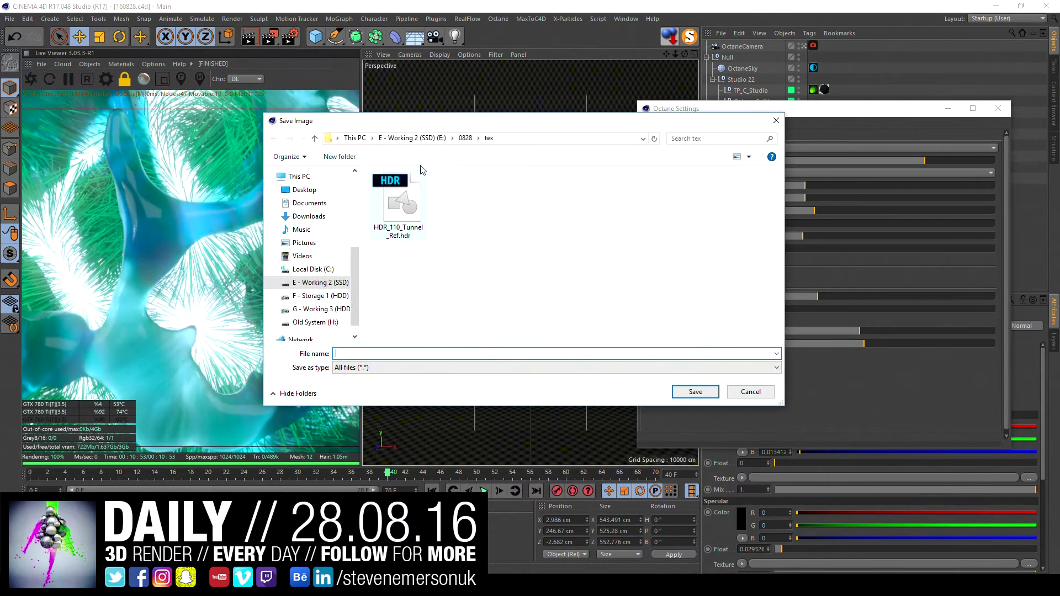
Step: Create an 'export' folder inside 0828 and enter the file name 160828
click(465, 138)
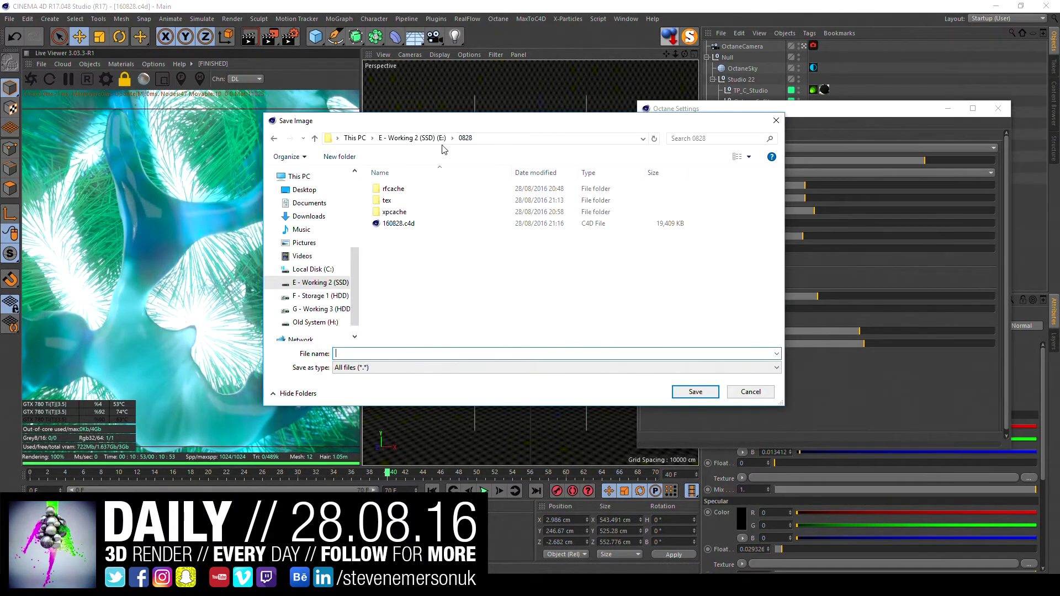
click(356, 158)
text(export)
key(Return)
key(Return)
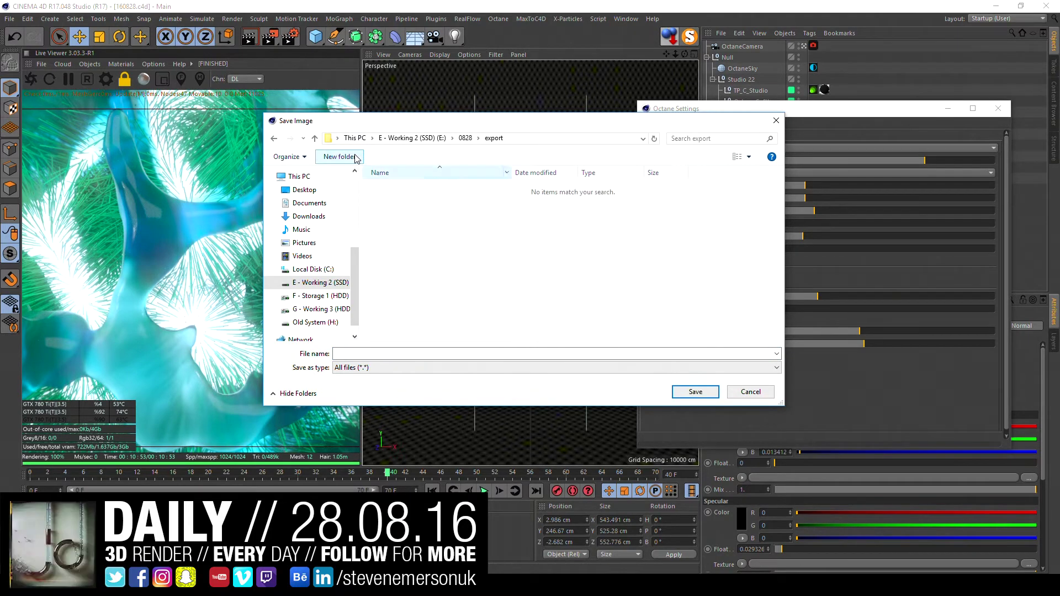
text(1)
text(608)
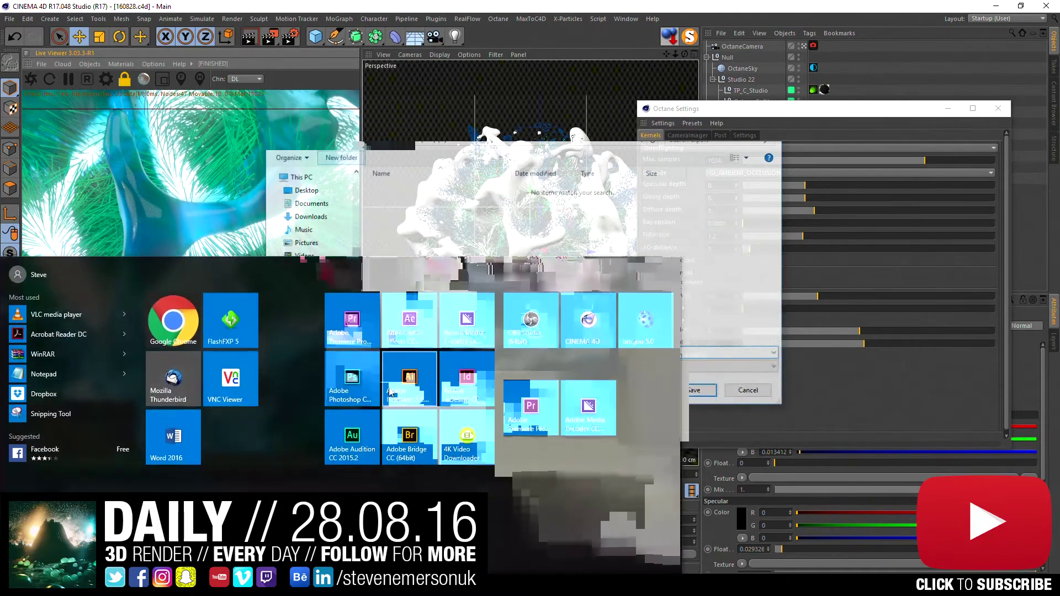
Step: Launch Photoshop and drag 160828.png from the 0828 export folder into it
click(361, 378)
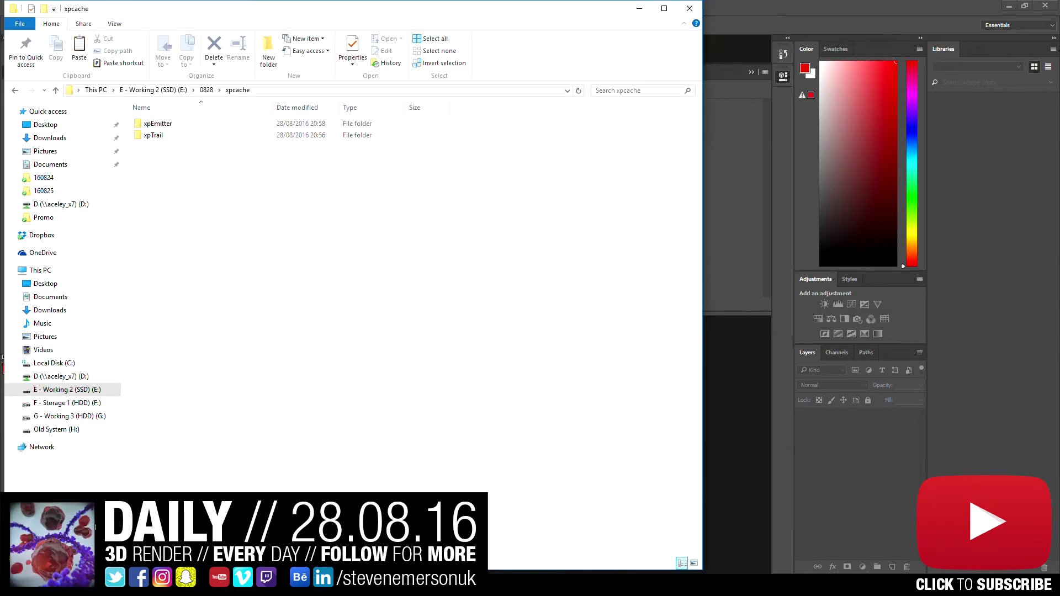
key(alt+Up)
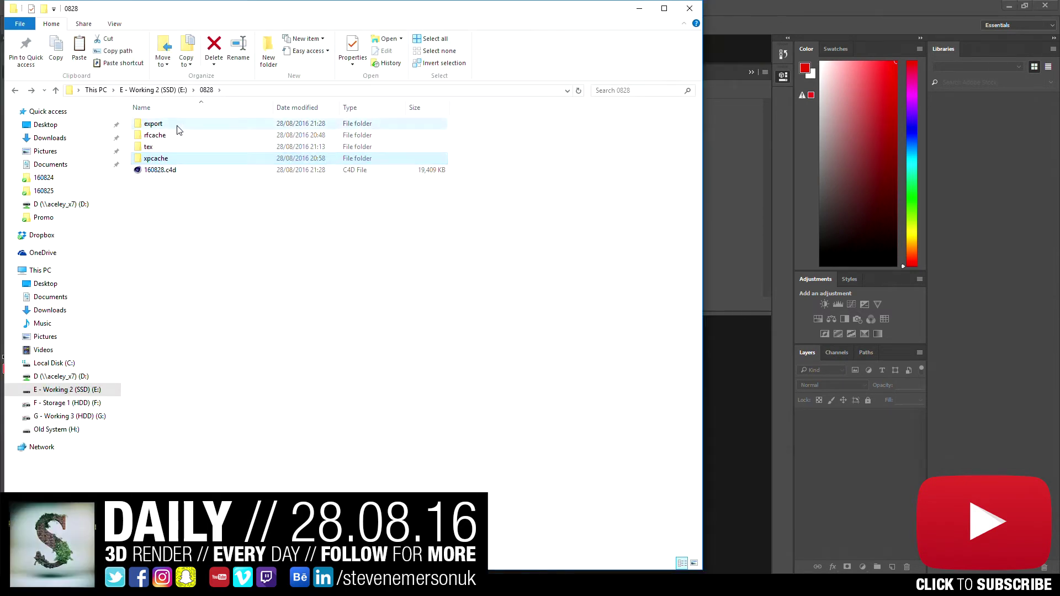
double_click(174, 125)
drag(158, 136, 715, 409)
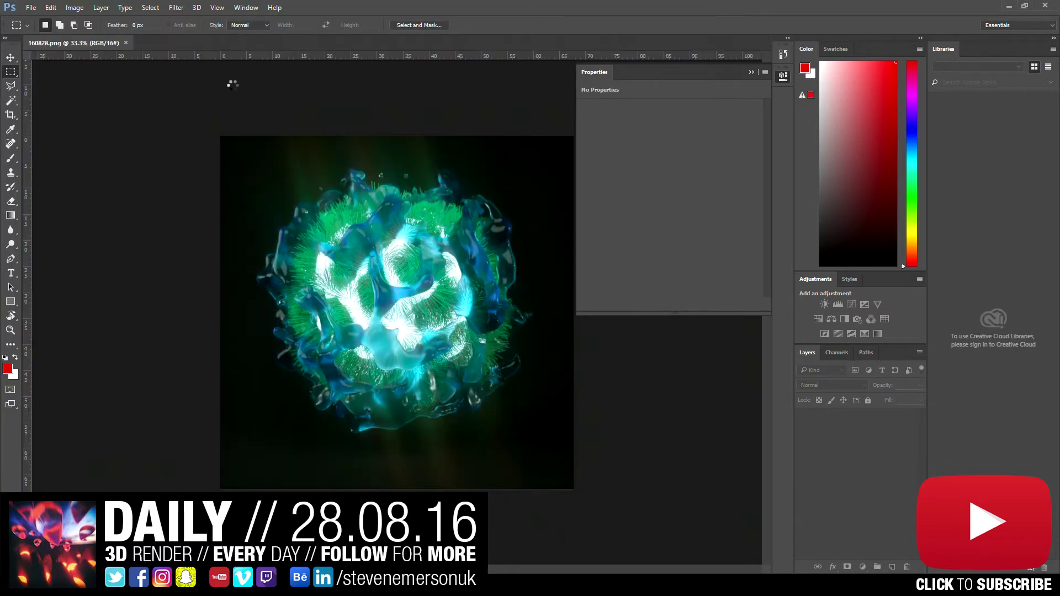
Step: Run Analog Efex Pro 2 on the render, browse its presets, then discard the changes
click(177, 7)
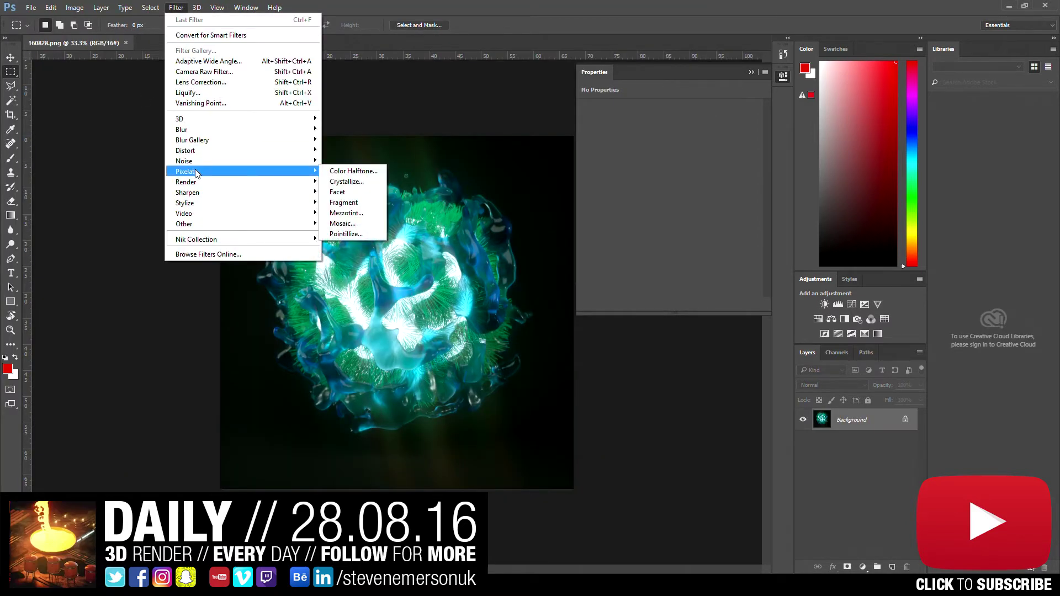
mouse_move(197, 240)
click(358, 249)
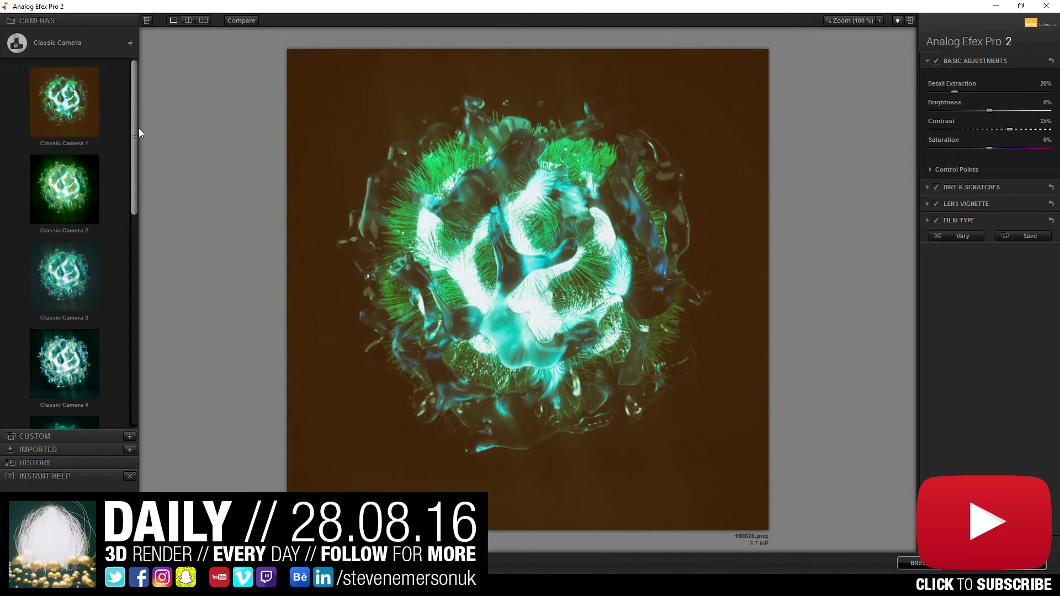
drag(135, 128, 134, 254)
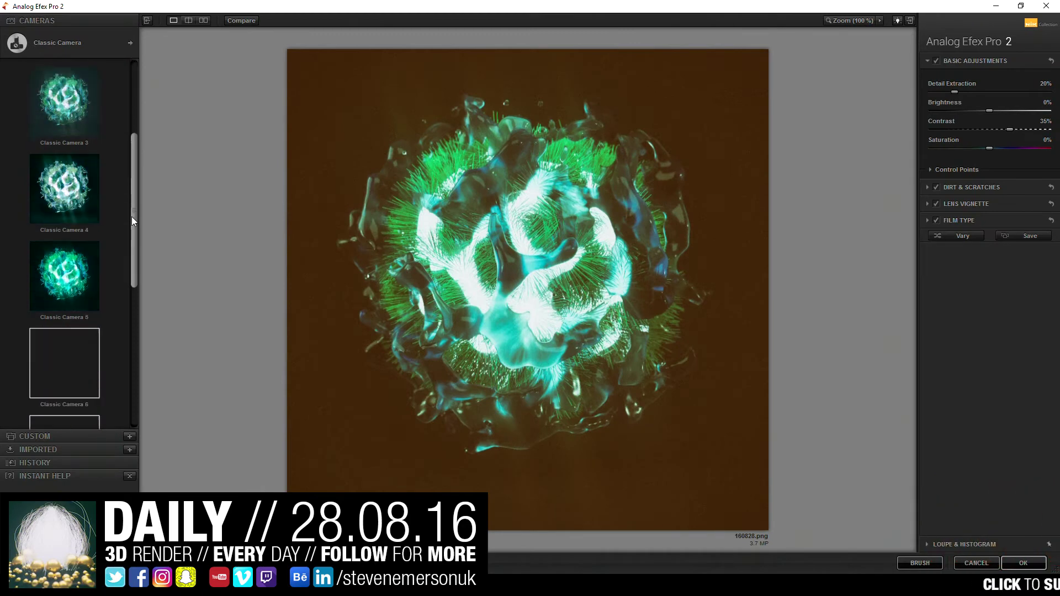
click(976, 563)
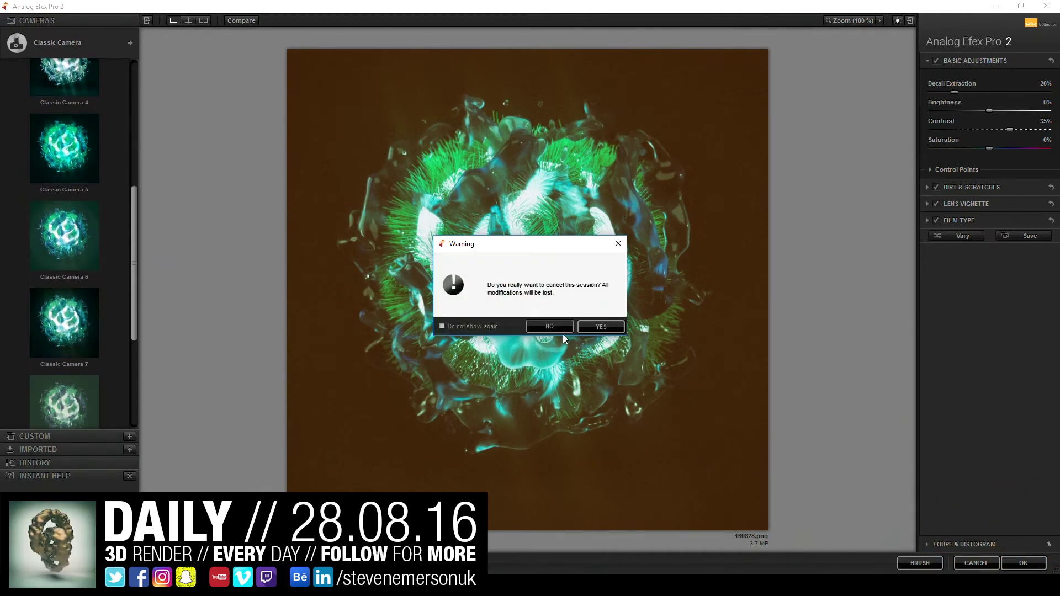
click(607, 327)
click(176, 7)
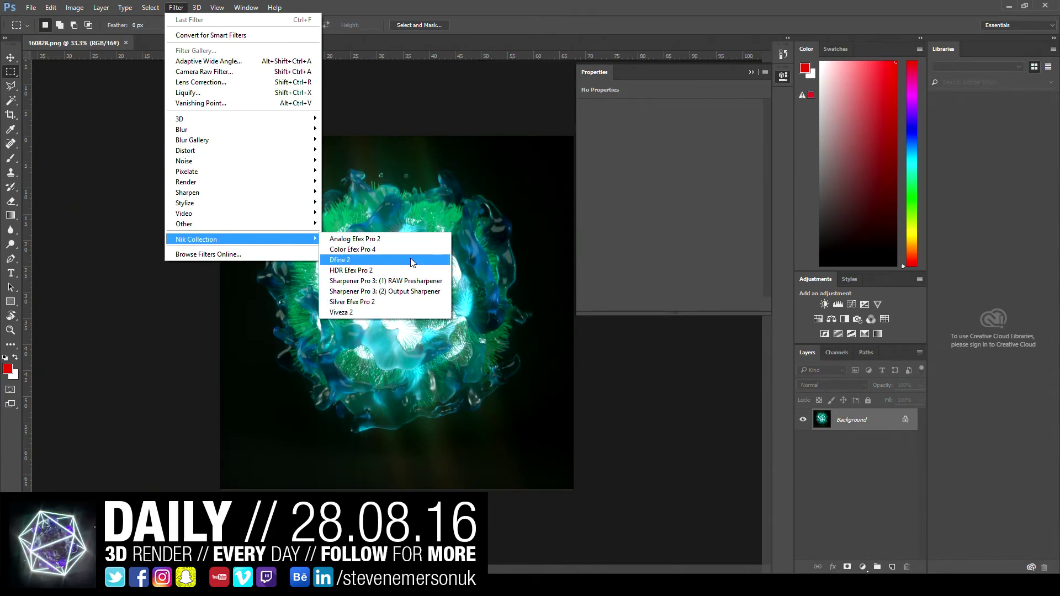
Step: Run Color Efex Pro 4 and preview Color Stylizer, Contrast Only, Levels & Curves and Sunlight
click(414, 251)
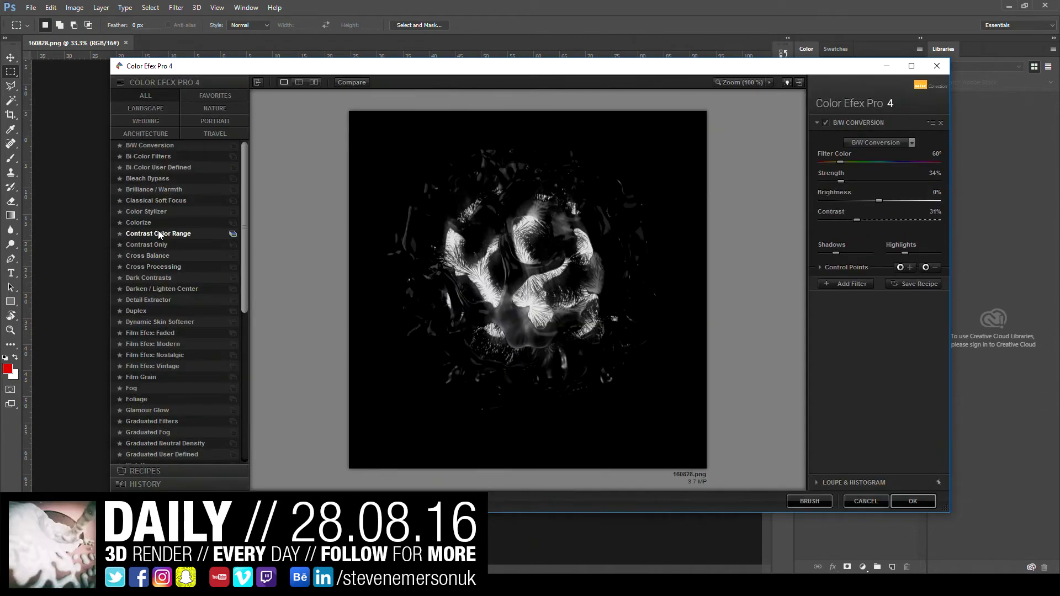
click(158, 214)
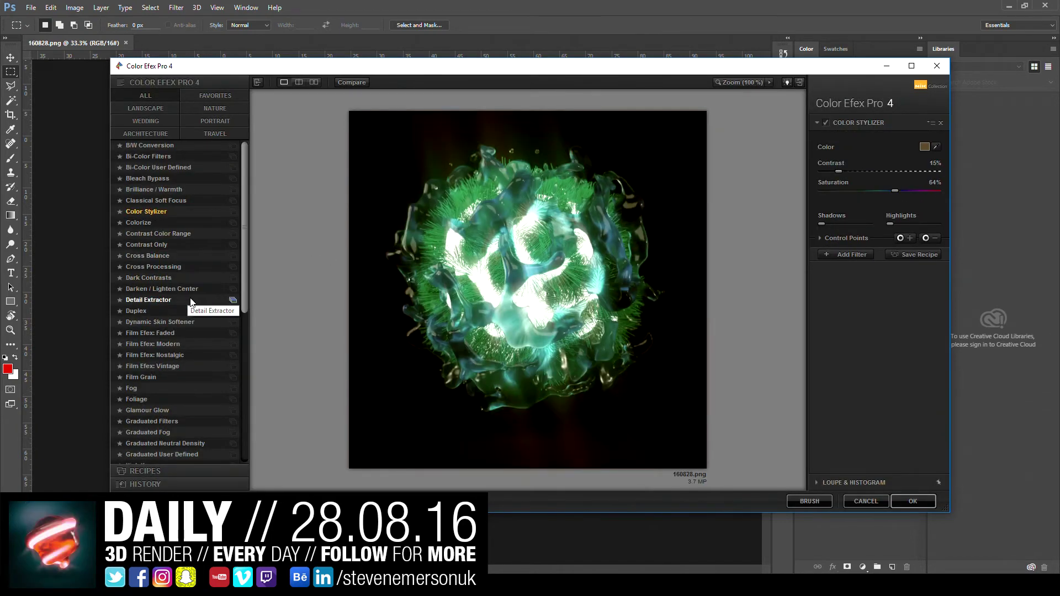
scroll(194, 300, down, 2)
scroll(194, 302, down, 3)
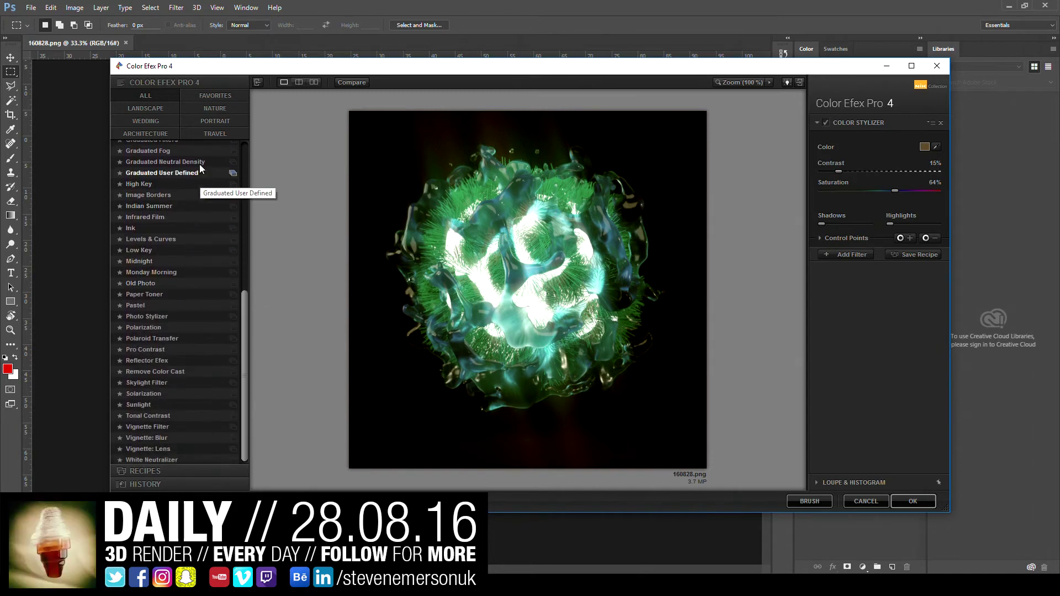
click(157, 133)
click(159, 179)
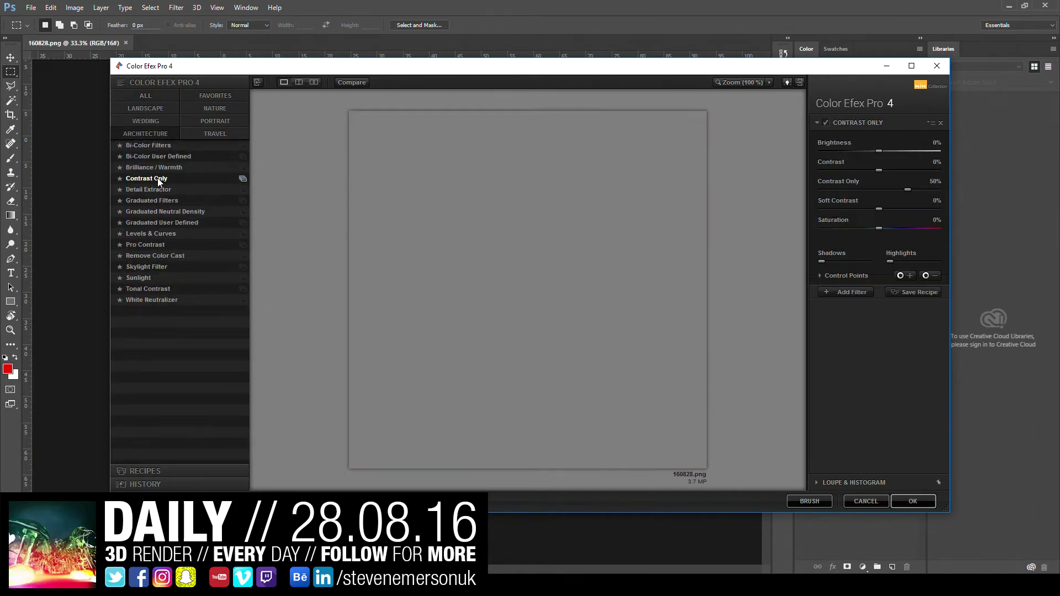
click(154, 231)
click(155, 278)
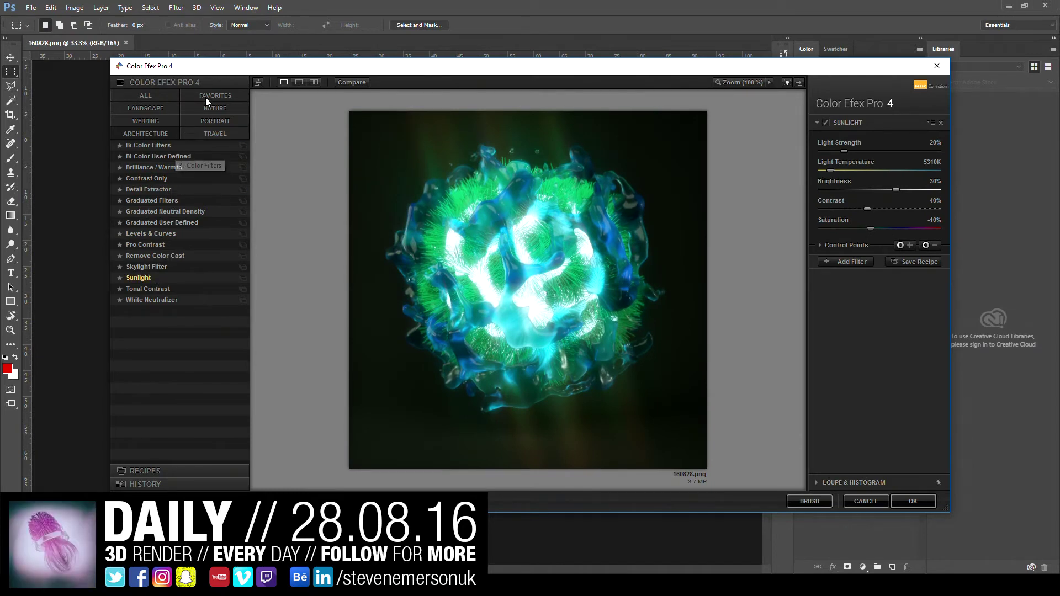
Step: Preview the Nature category's Fog filter, cancel Color Efex Pro 4, and reopen the Nik Collection list
click(229, 109)
click(164, 211)
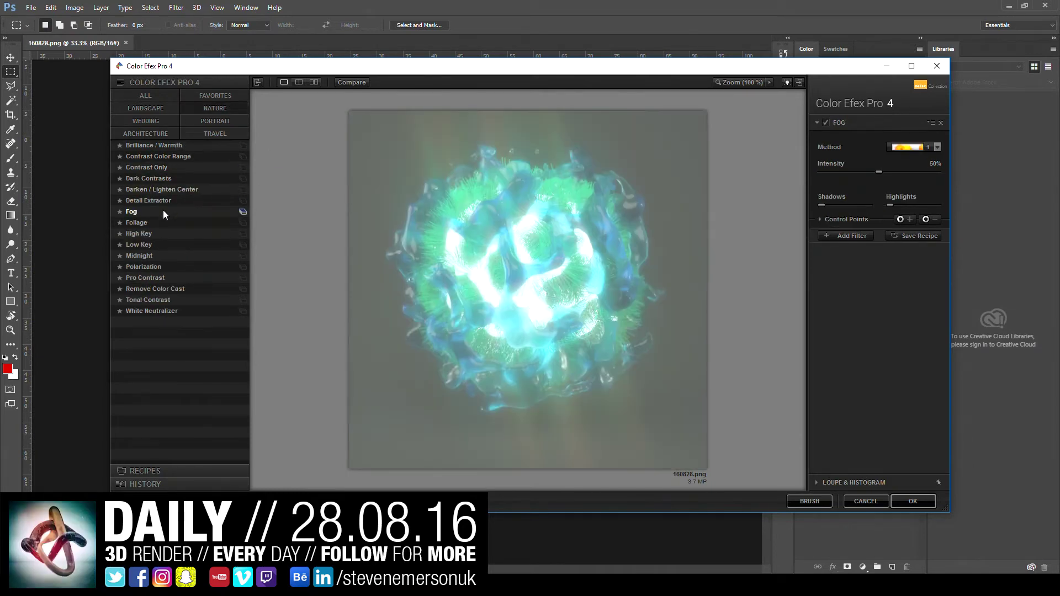
click(937, 66)
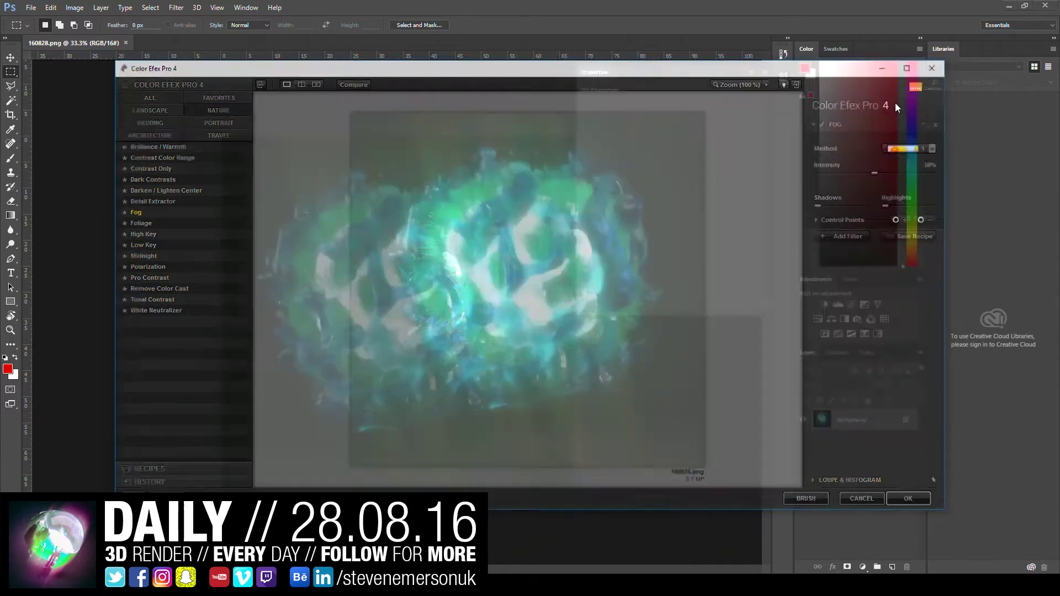
click(176, 8)
mouse_move(197, 240)
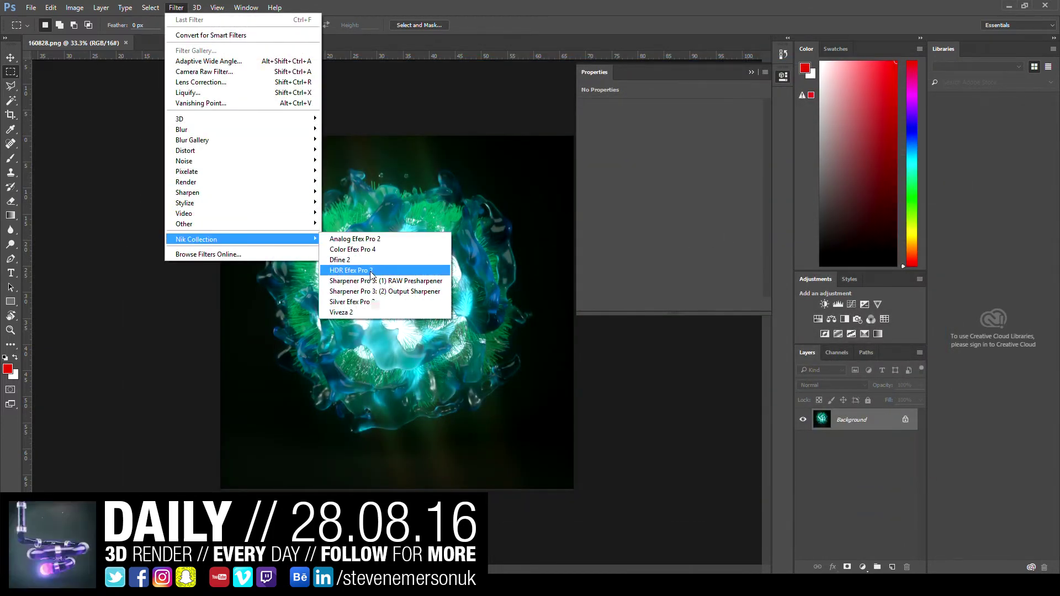
click(370, 259)
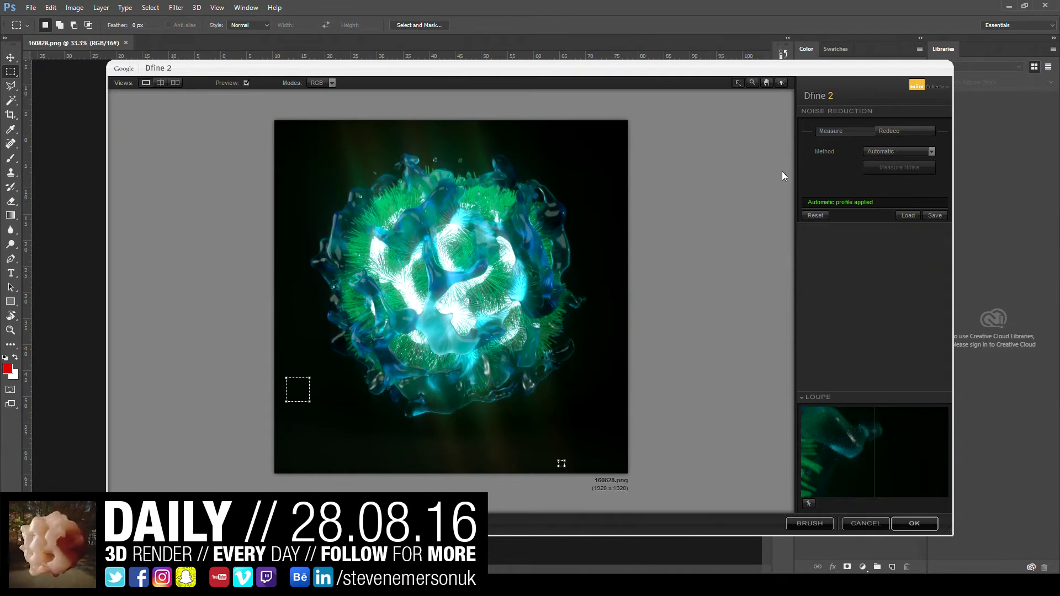
click(879, 520)
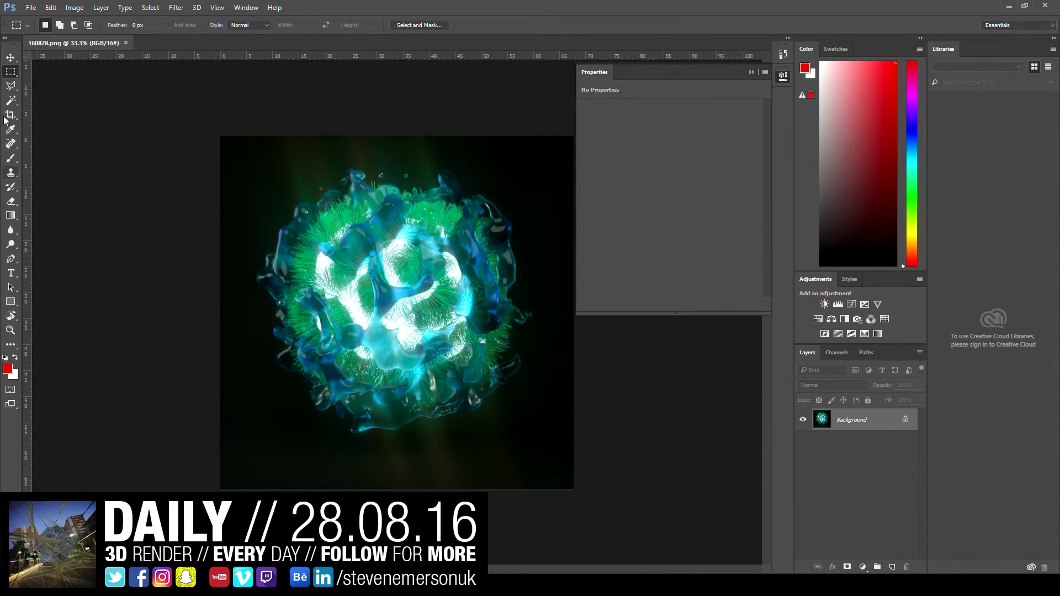
Step: Open Viveza 2 on 160828.png, cancel with all adjustments at 0%, and reopen the Nik Collection list
click(177, 8)
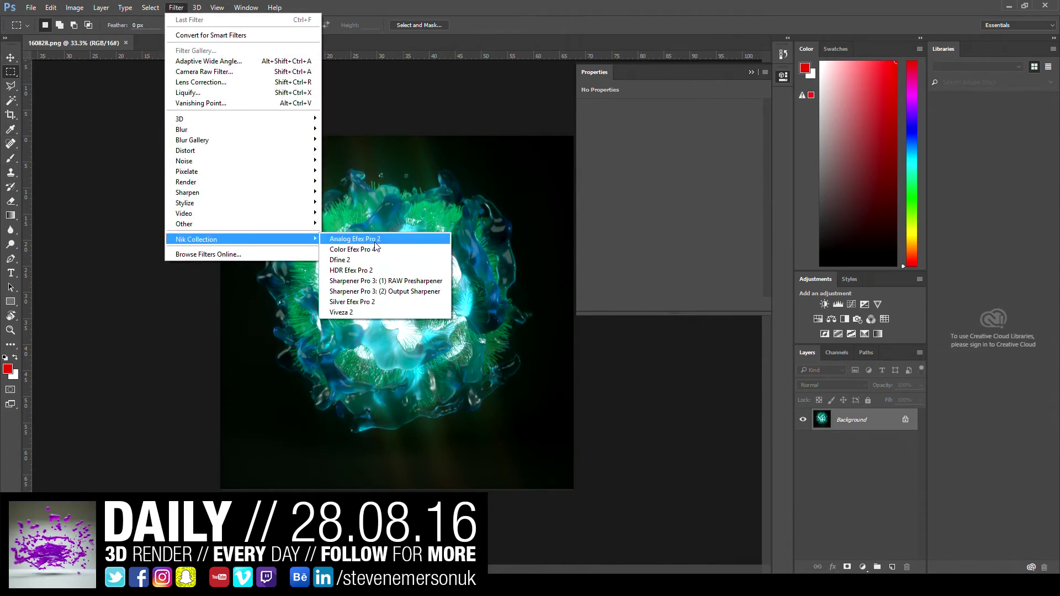
mouse_move(197, 240)
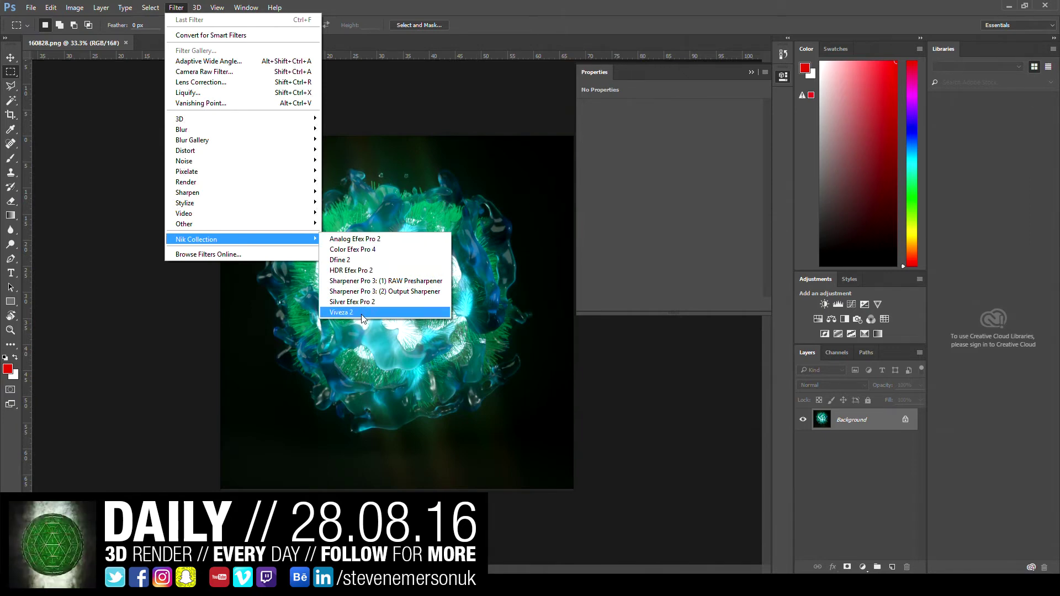
click(360, 312)
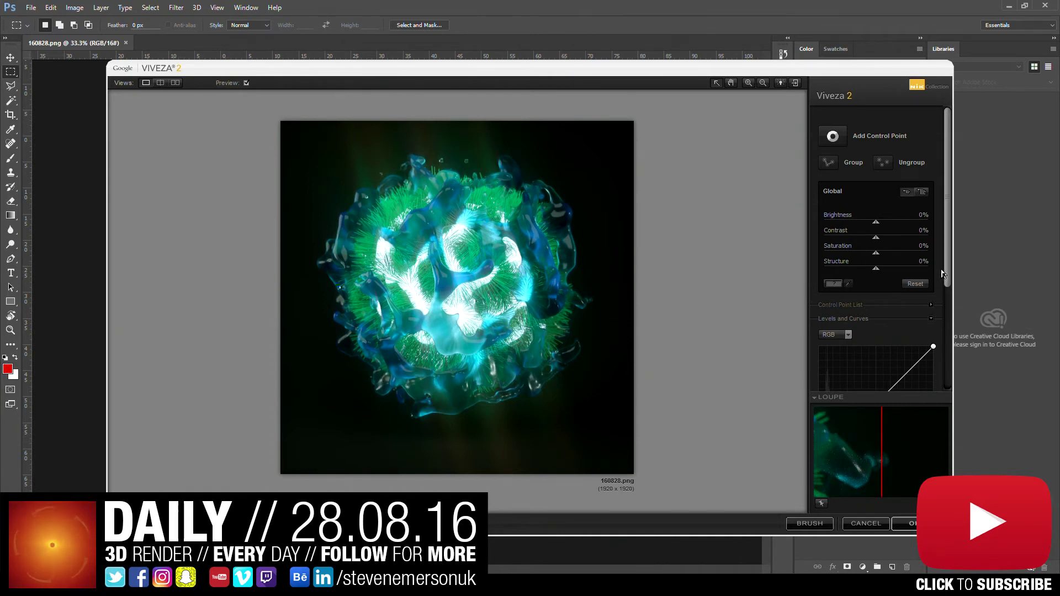
drag(947, 249, 959, 397)
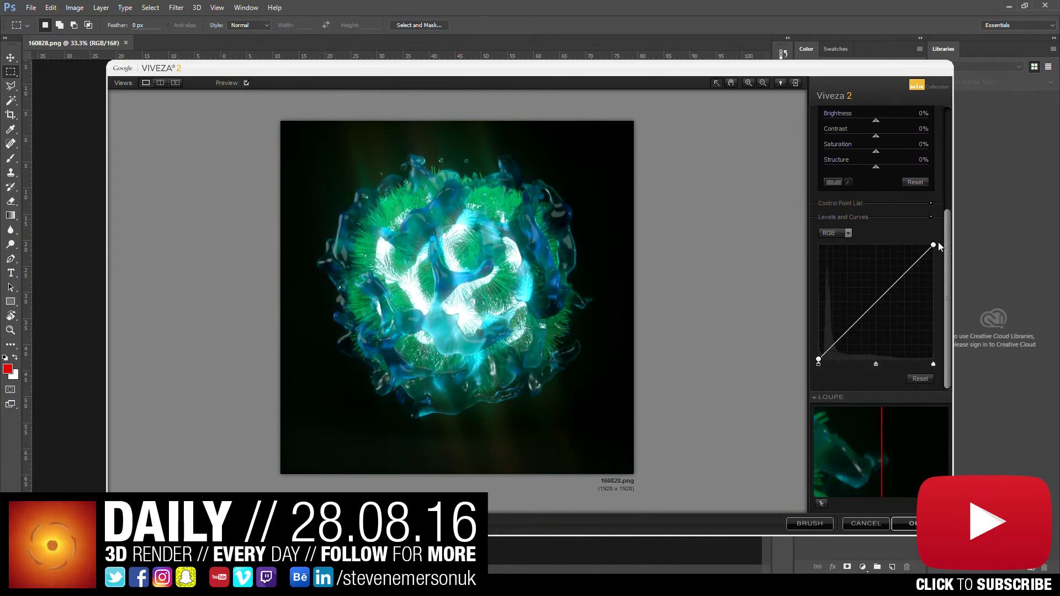
click(865, 524)
click(171, 8)
mouse_move(197, 240)
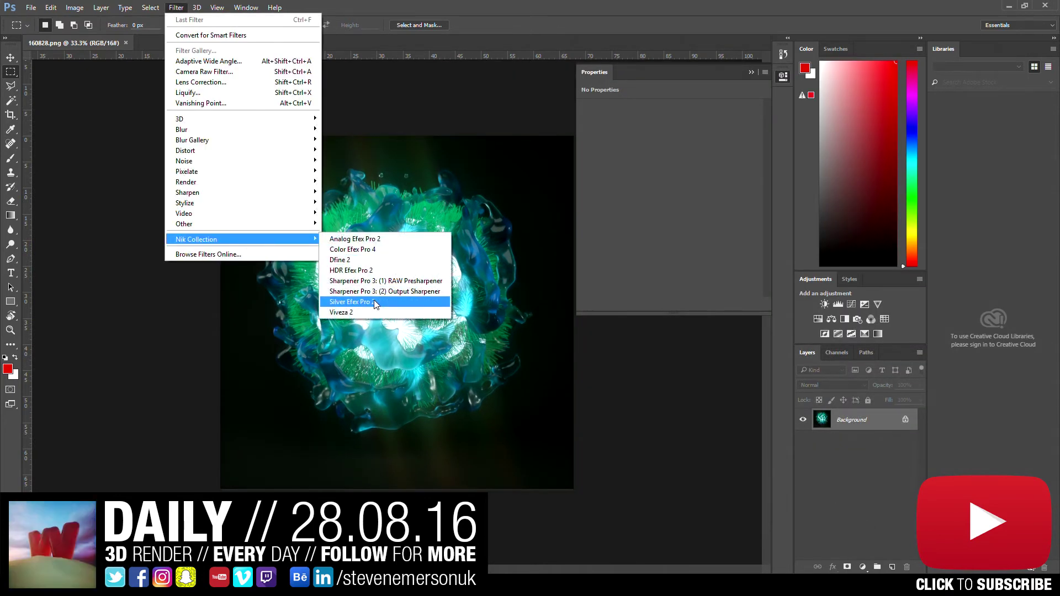
Step: Launch HDR Efex Pro 2 and try the Late Summer, Soft Colors, Structurized 2 and Balanced presets
click(384, 270)
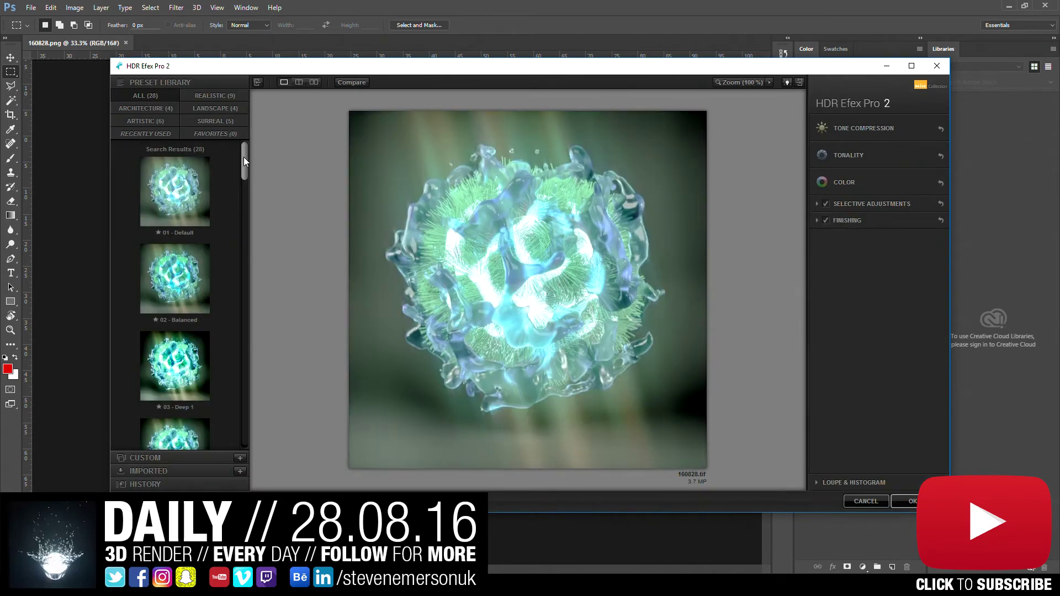
mouse_move(243, 157)
mouse_down()
mouse_move(262, 253)
mouse_move(256, 226)
mouse_move(252, 279)
mouse_up()
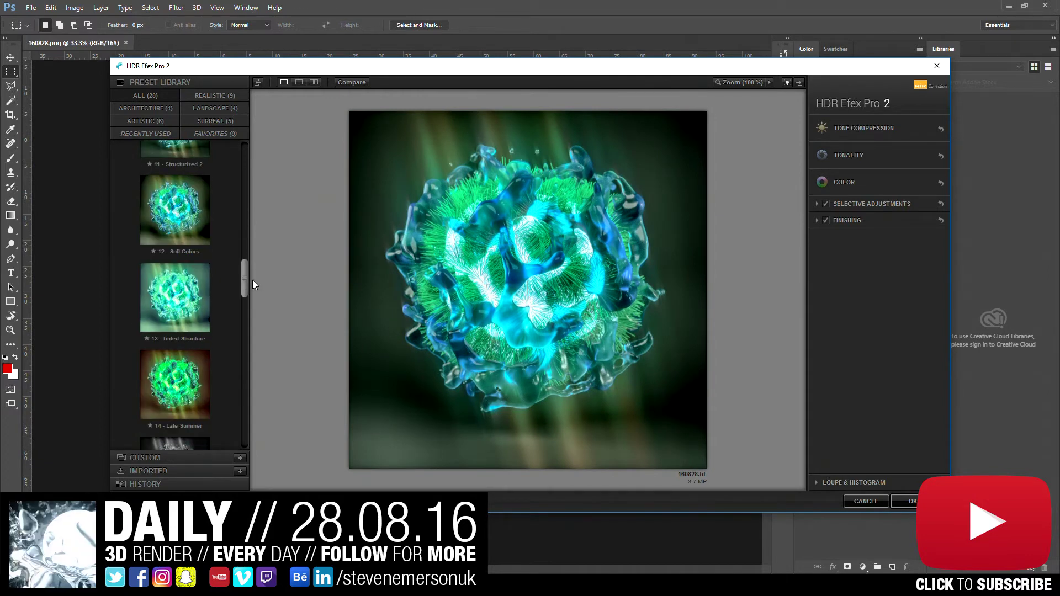
drag(253, 280, 257, 300)
click(191, 253)
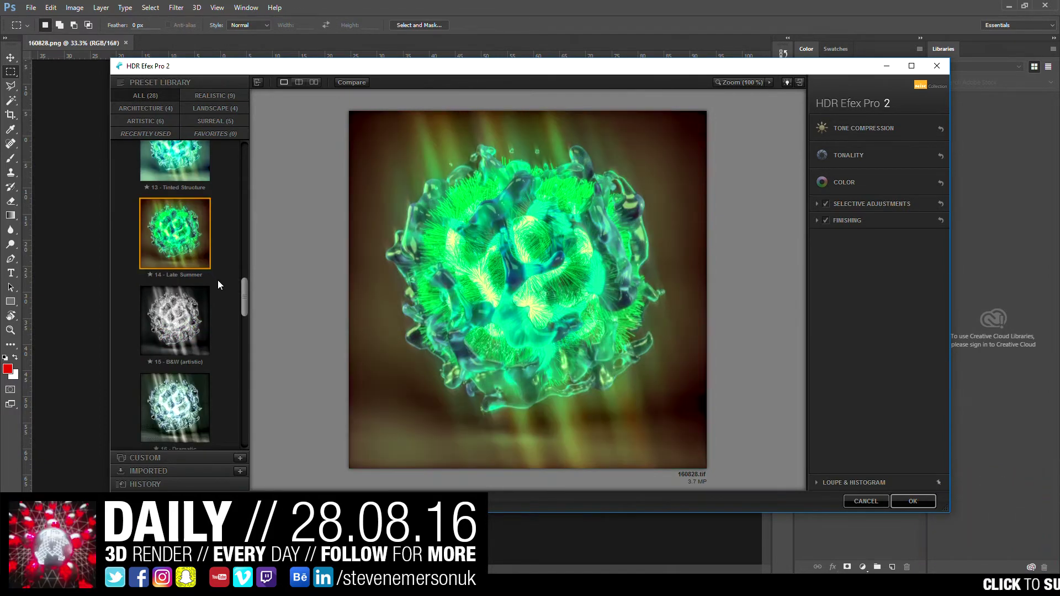
scroll(223, 290, up, 2)
scroll(193, 292, up, 1)
click(193, 284)
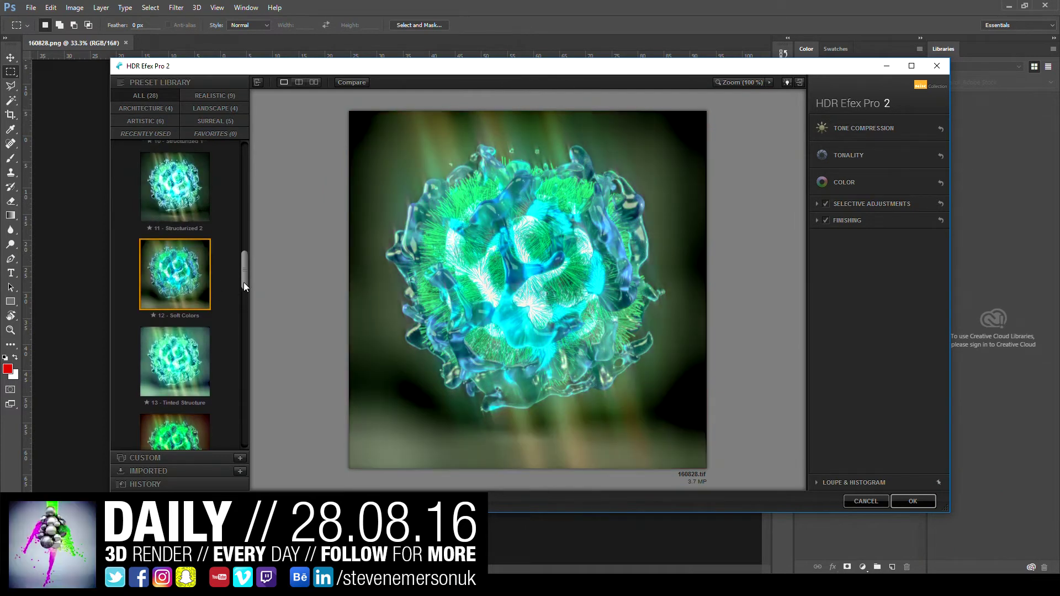
key(Up)
drag(246, 276, 243, 199)
click(190, 213)
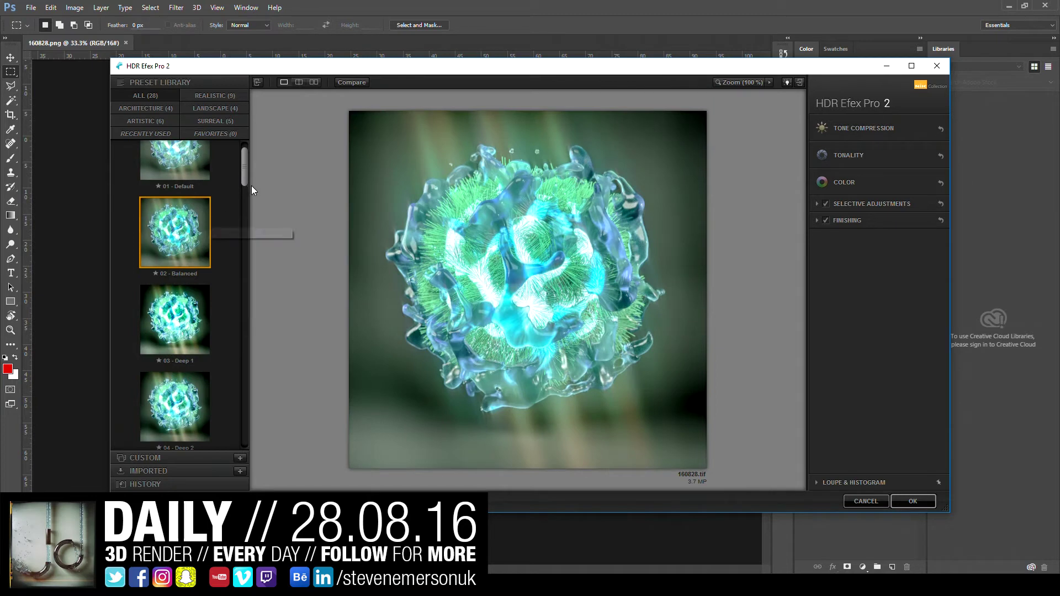
Step: Compare the Default, Deep 1, Outdoor 2 and Outdoor 1 presets, settling on 03 - Deep 1
scroll(244, 175, up, 2)
click(207, 182)
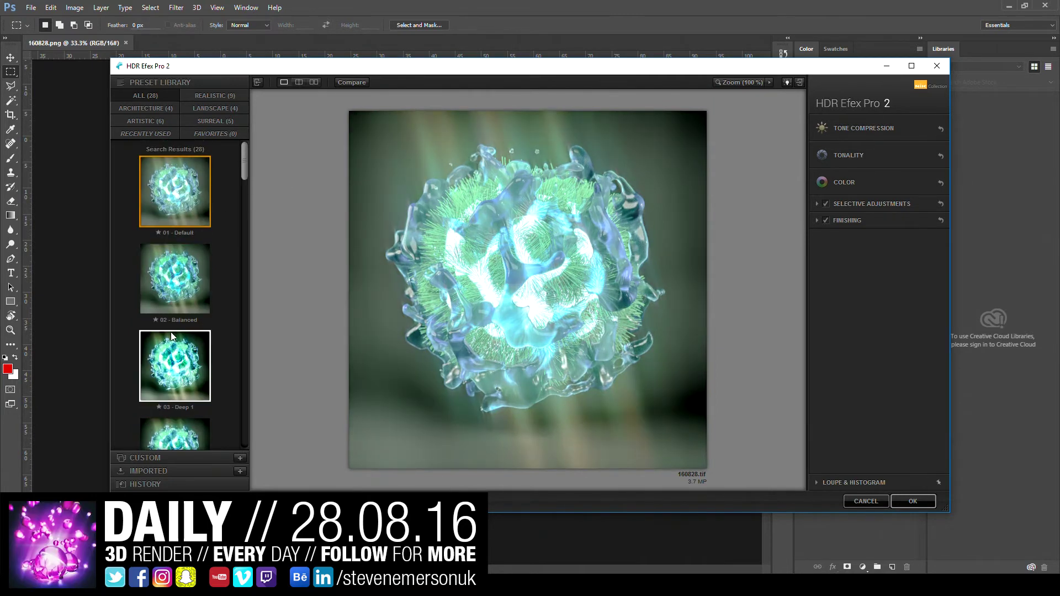
click(171, 334)
mouse_move(246, 176)
mouse_down()
mouse_move(244, 407)
mouse_move(253, 281)
mouse_move(238, 174)
mouse_move(235, 403)
mouse_up()
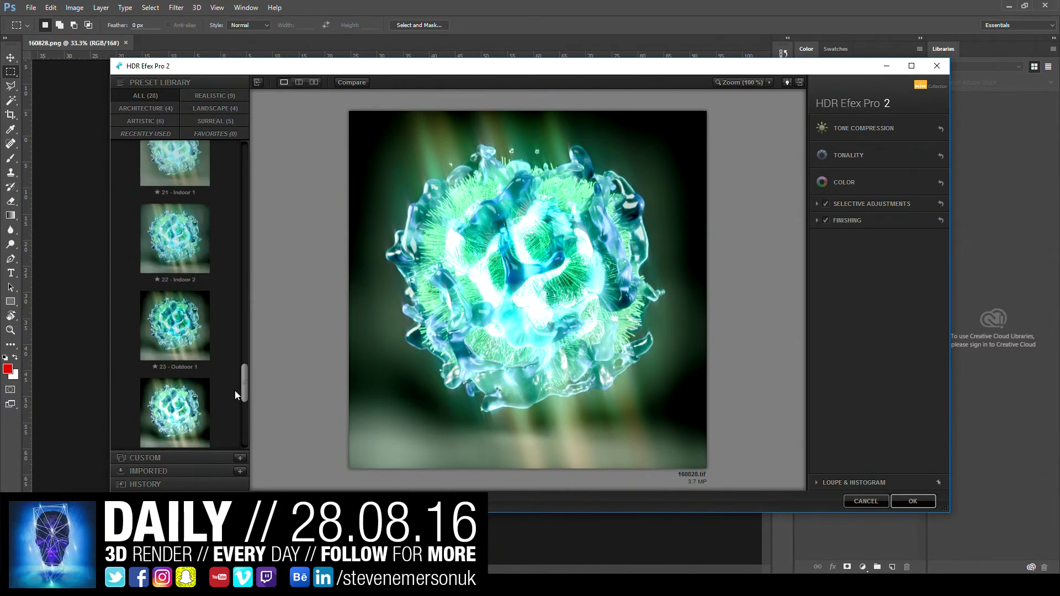
click(158, 344)
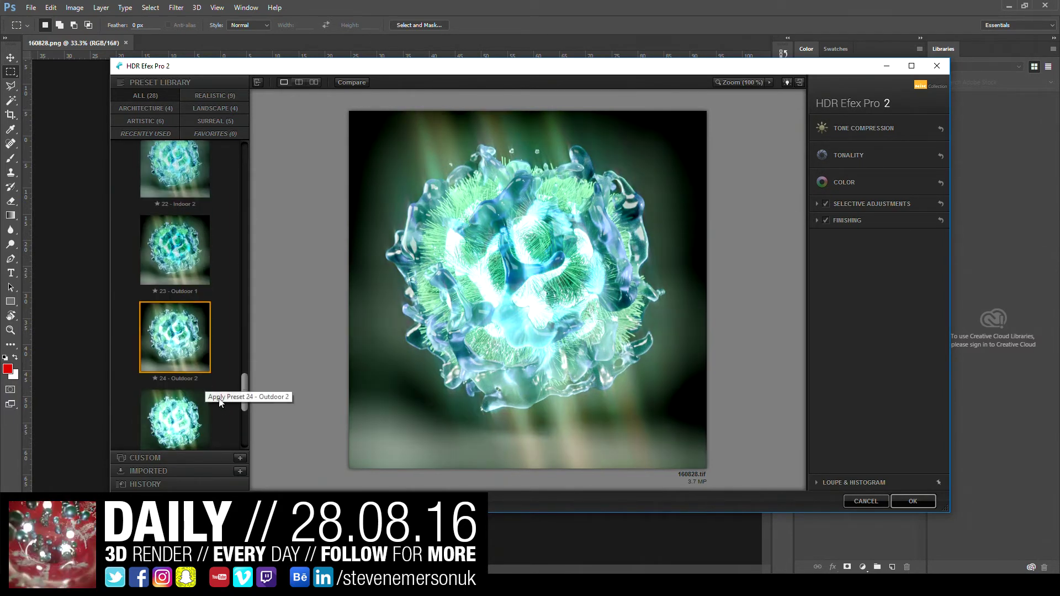
click(192, 266)
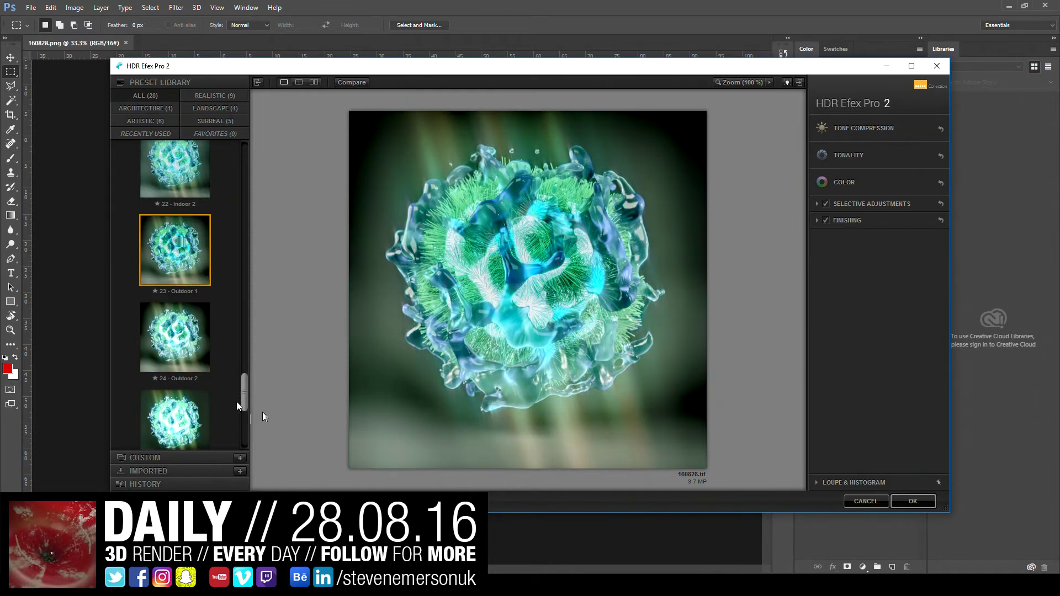
drag(244, 381, 245, 144)
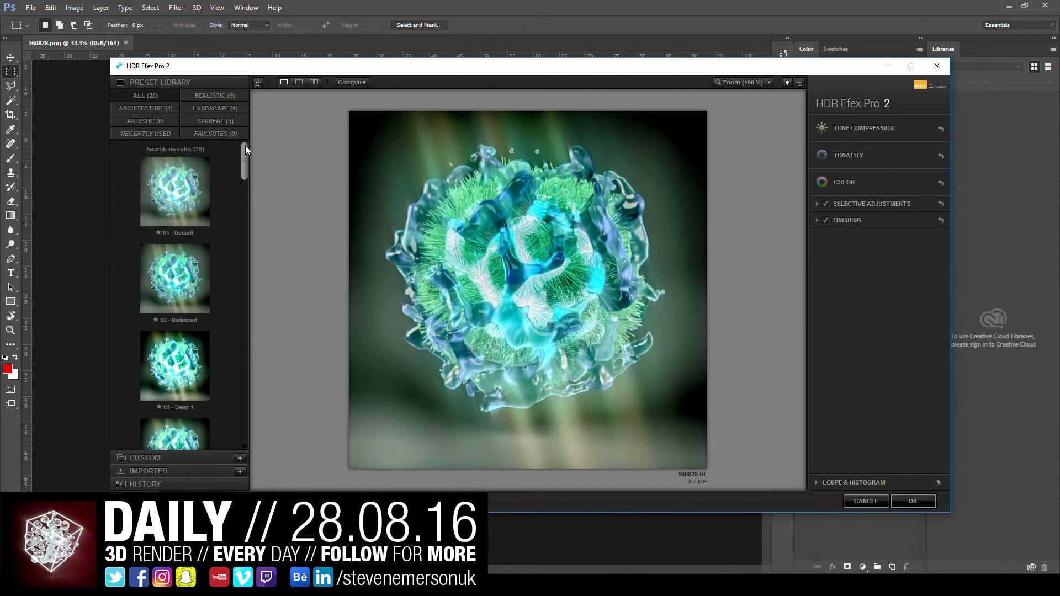
click(167, 374)
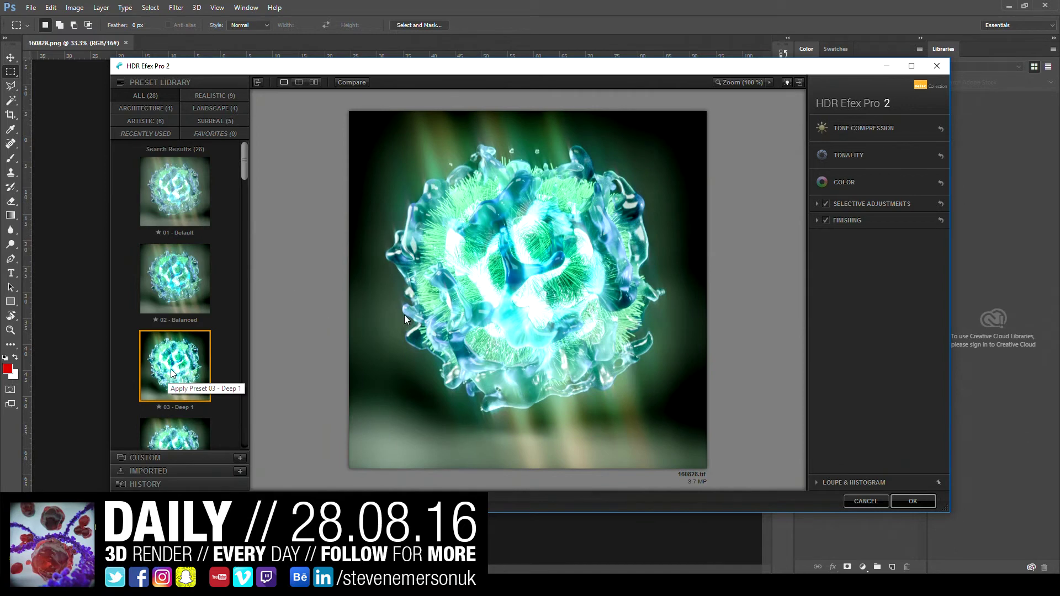
Step: Raise Tone Compression to 83% and apply the Deep 1 HDR look
click(867, 128)
drag(897, 167, 925, 168)
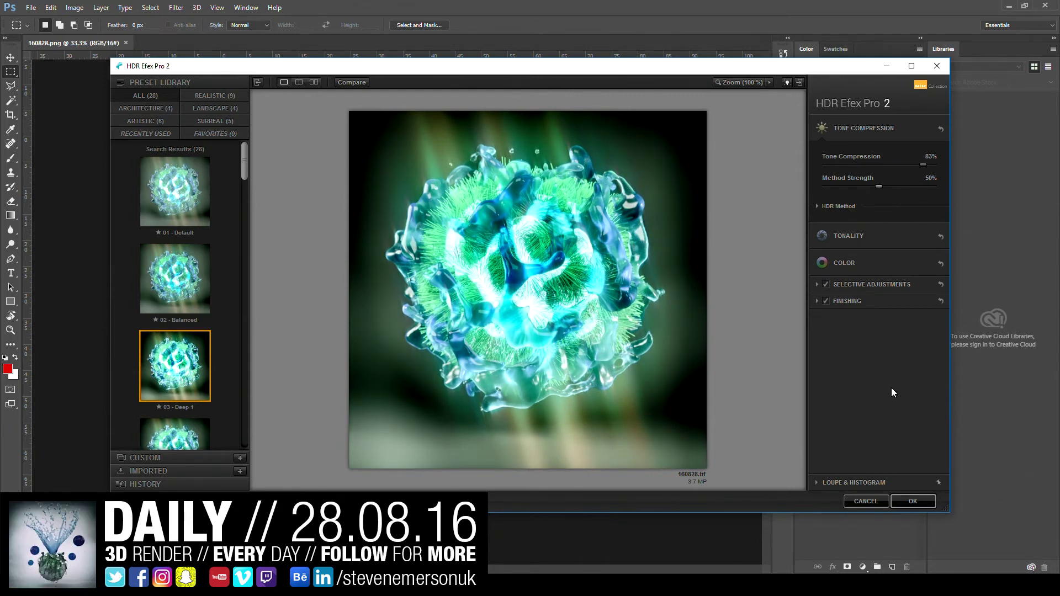
click(913, 500)
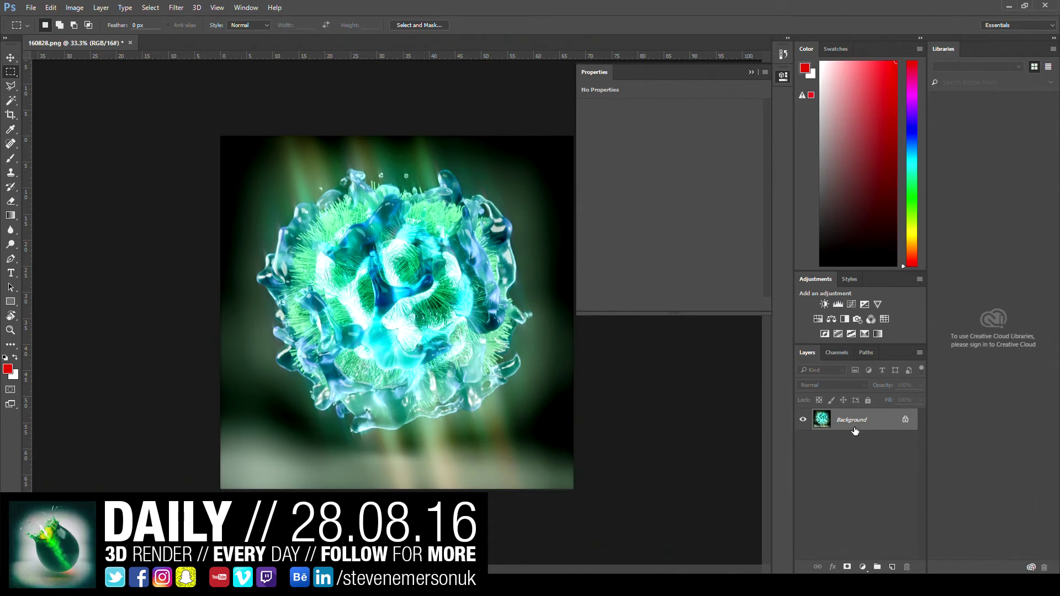
Step: Launch Analog Efex Pro 2 and compare Classic Camera 4, 5, 6 and 7, ending on Classic Camera 7
click(176, 8)
mouse_move(196, 240)
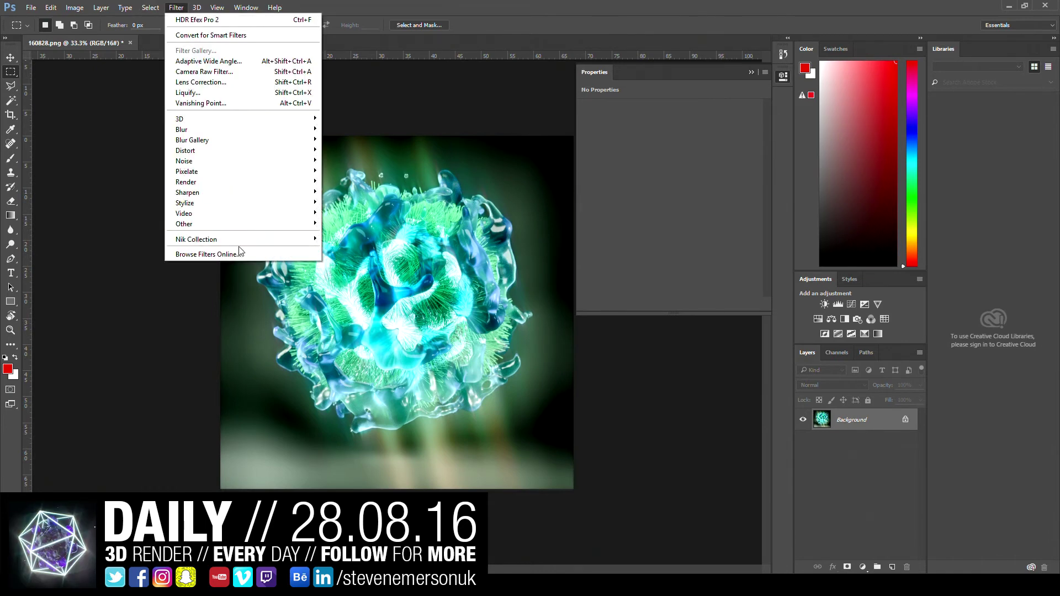
click(432, 290)
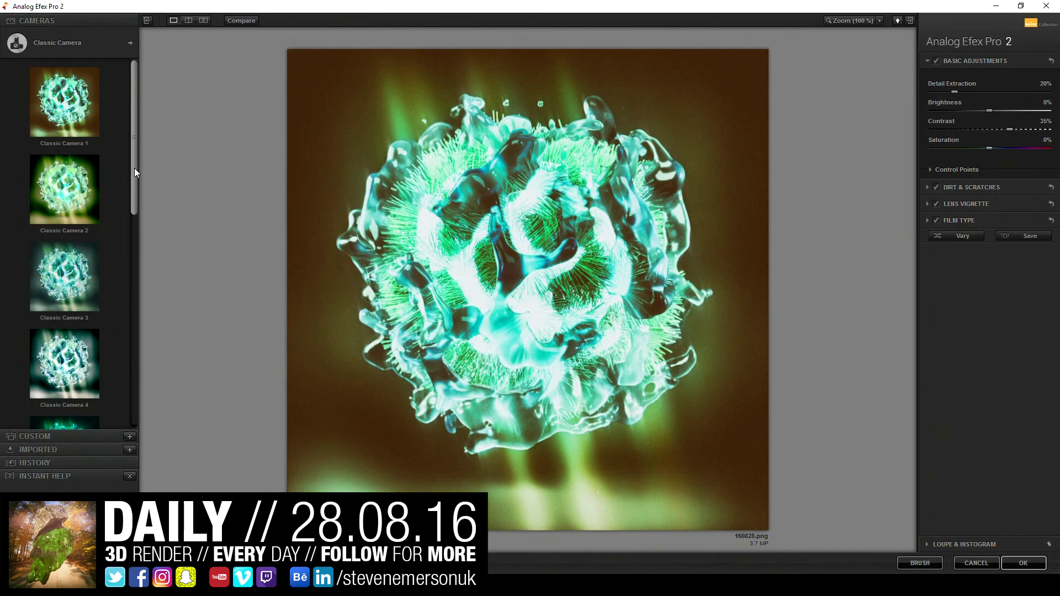
click(71, 371)
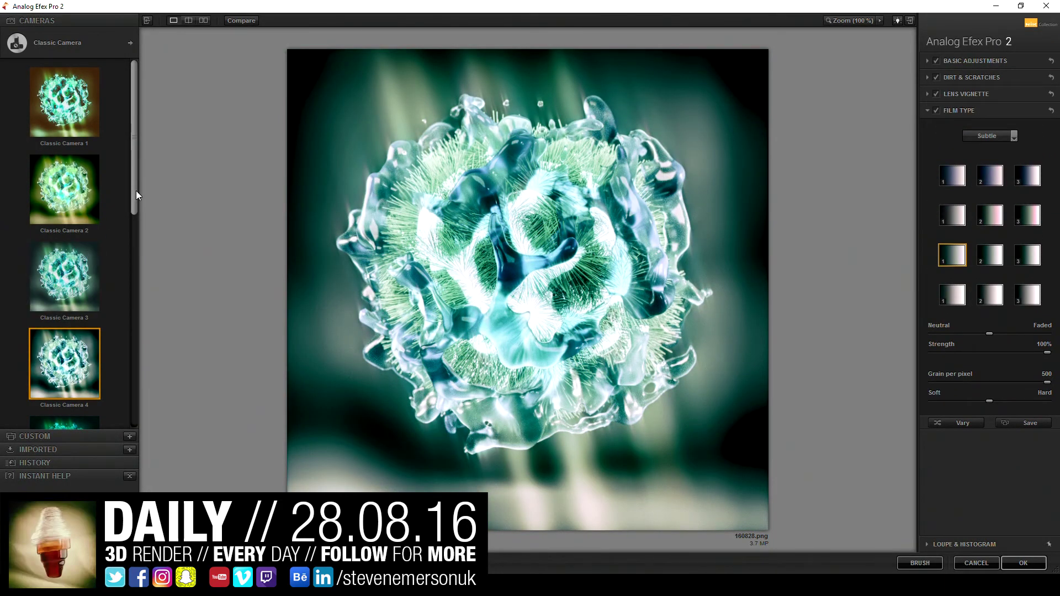
drag(136, 194, 134, 291)
click(65, 231)
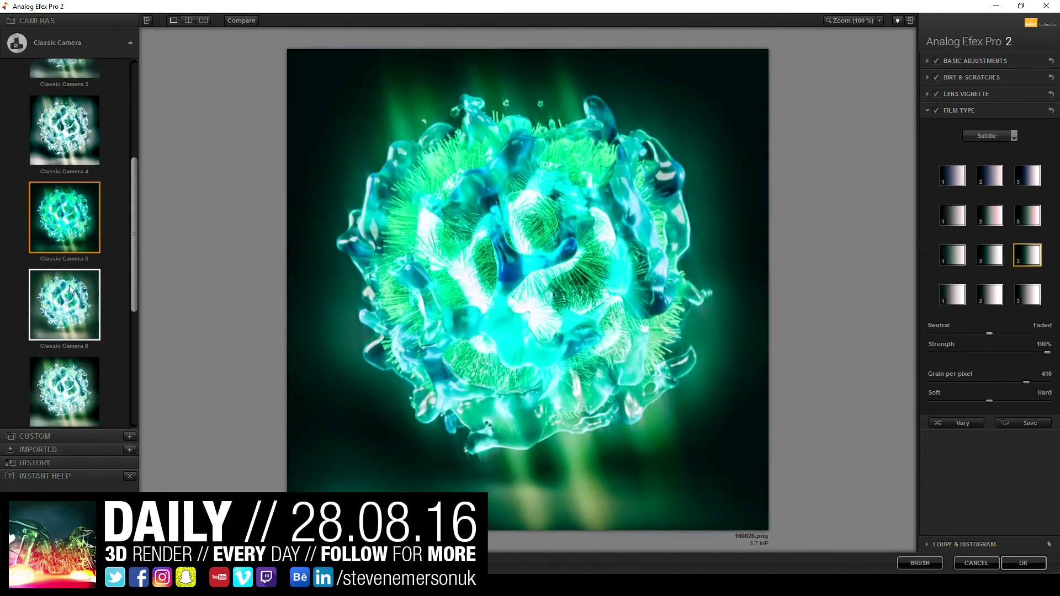
click(69, 325)
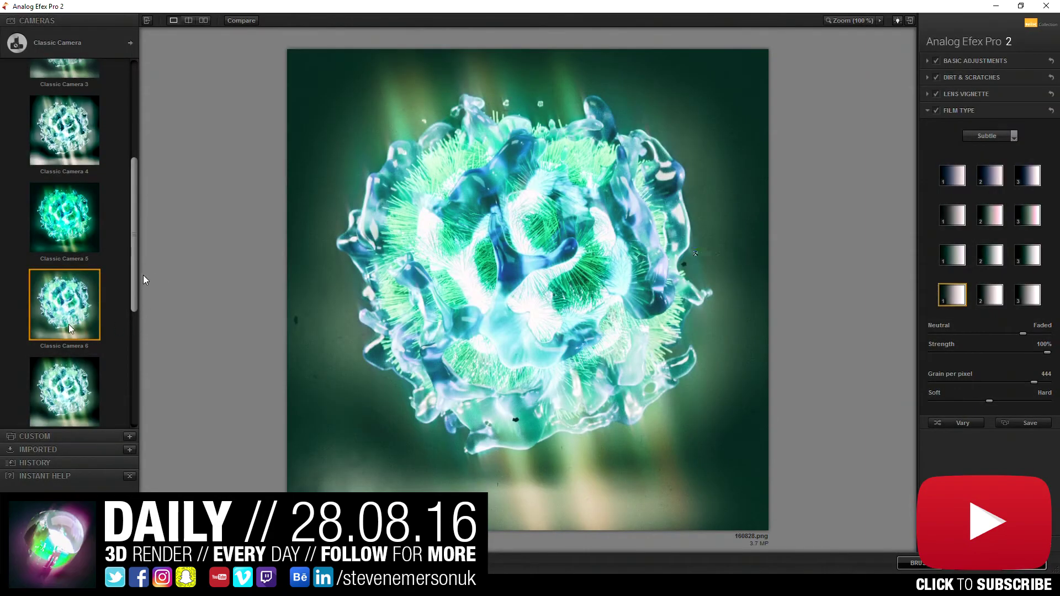
click(65, 389)
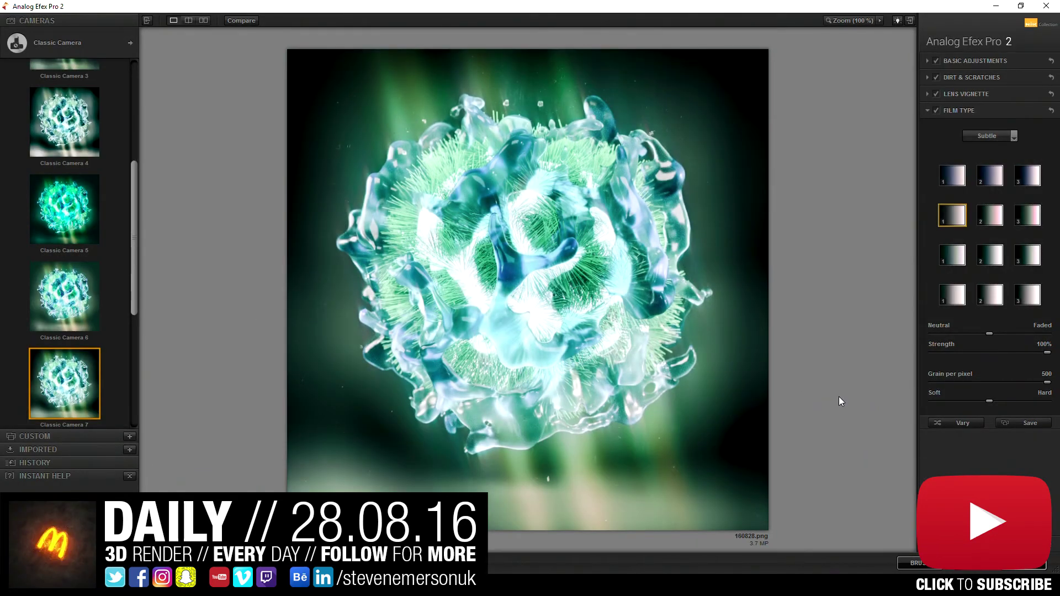
Step: Set the Lens Vignette amount to -21%, centre it on the sphere, and enlarge its size to 100%
click(966, 95)
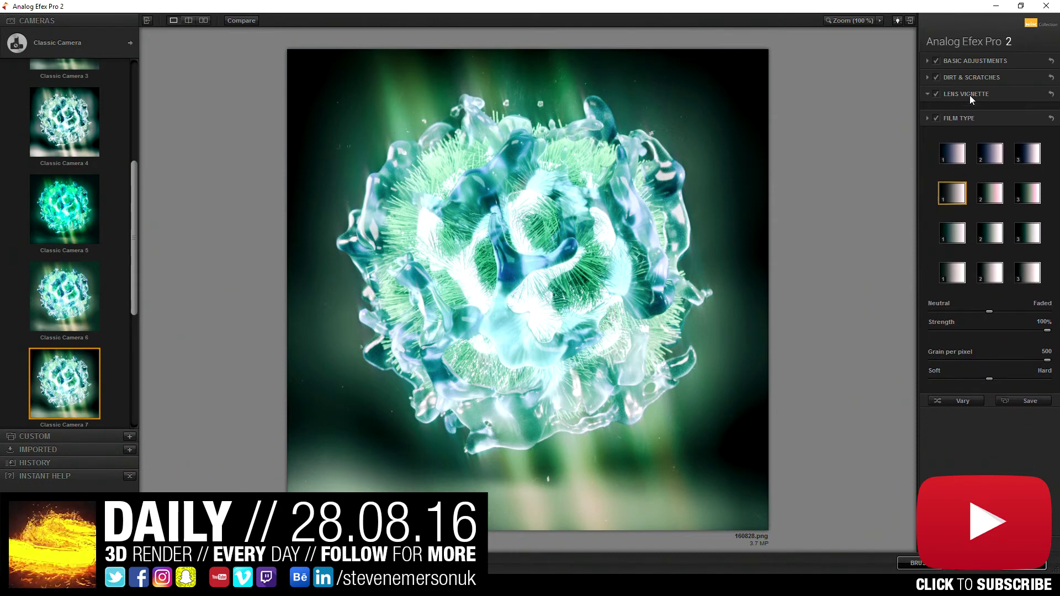
drag(975, 128, 976, 128)
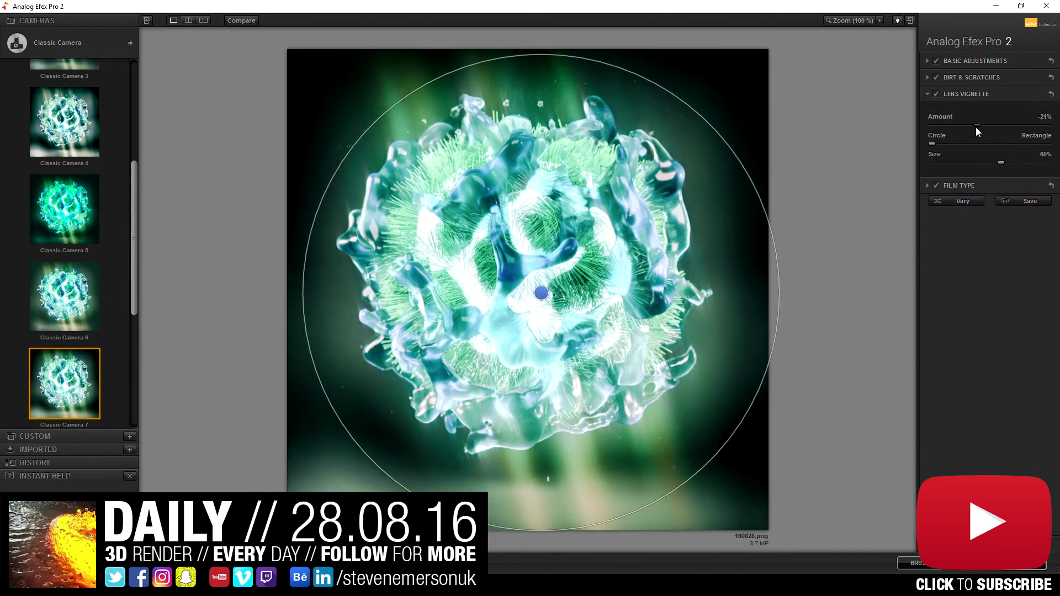
drag(756, 158, 743, 158)
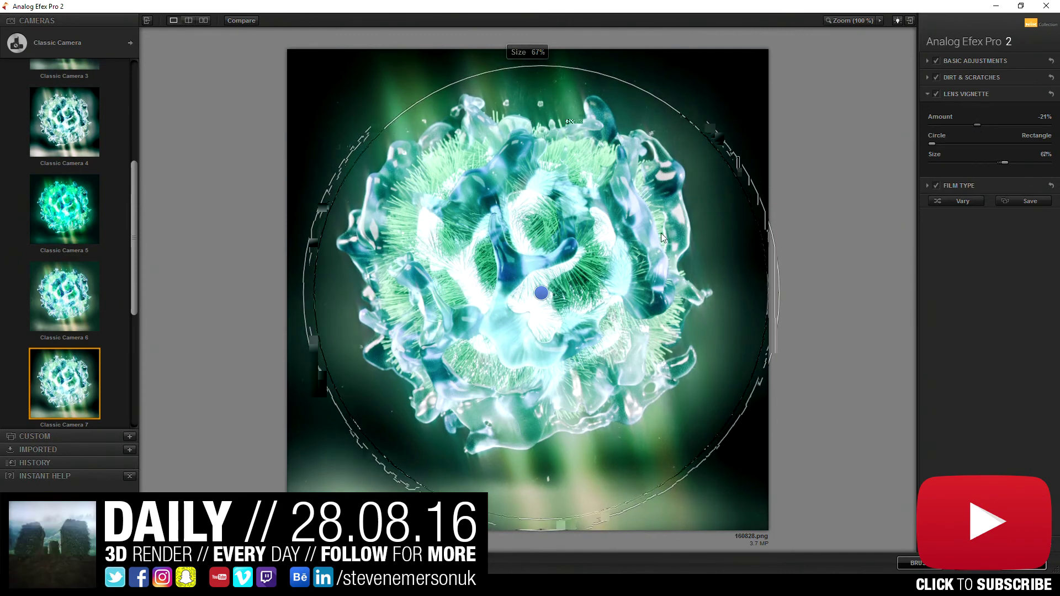
drag(541, 292, 524, 282)
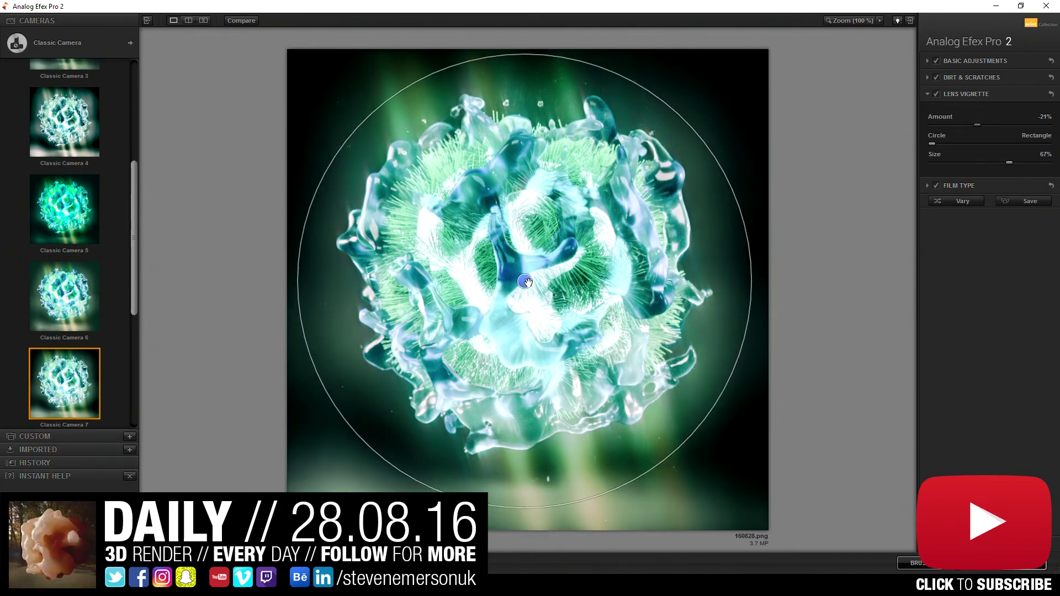
drag(704, 130, 668, 160)
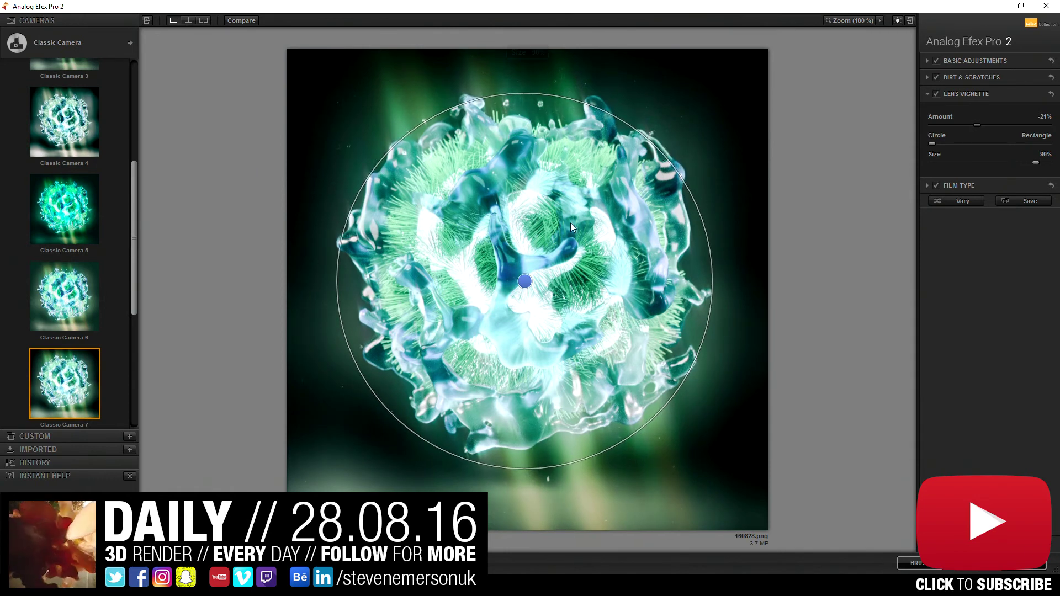
drag(525, 281, 524, 276)
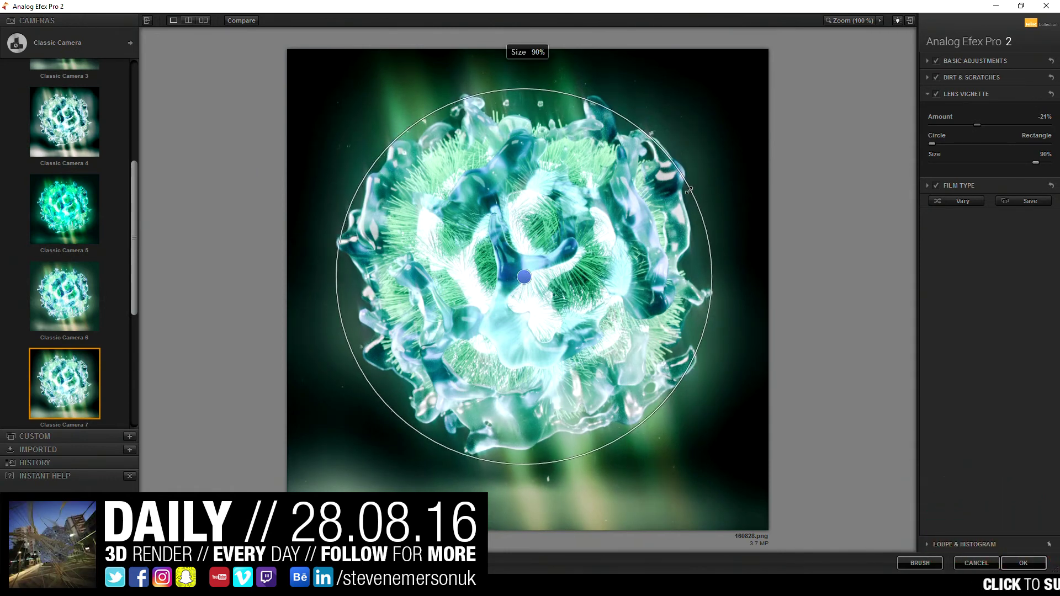
drag(708, 182, 570, 292)
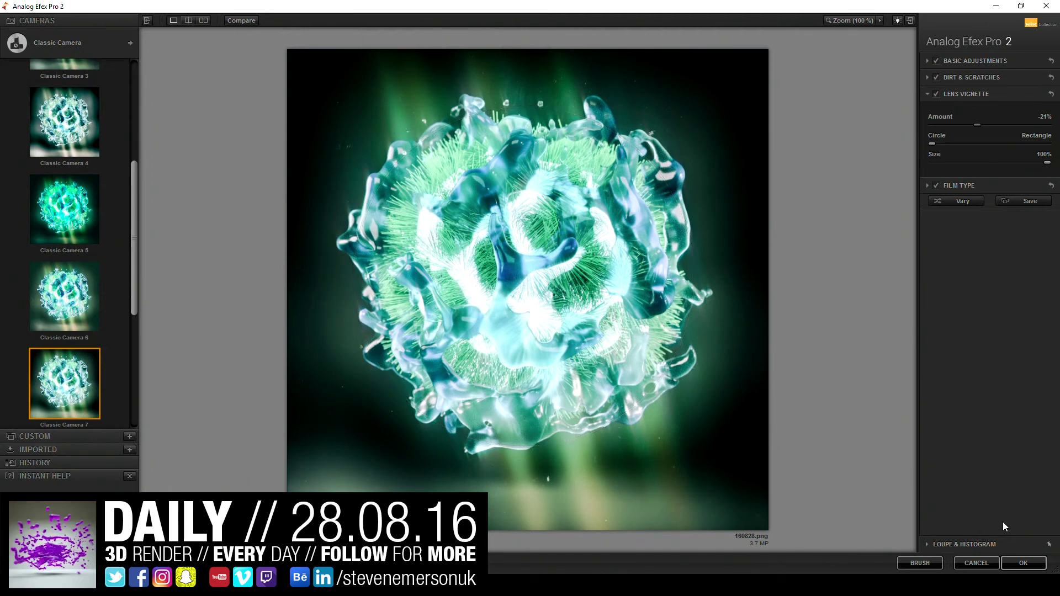
Step: Set Saturation to 51% and Detail Extraction to 17%, then apply the Classic Camera 7 look
click(975, 60)
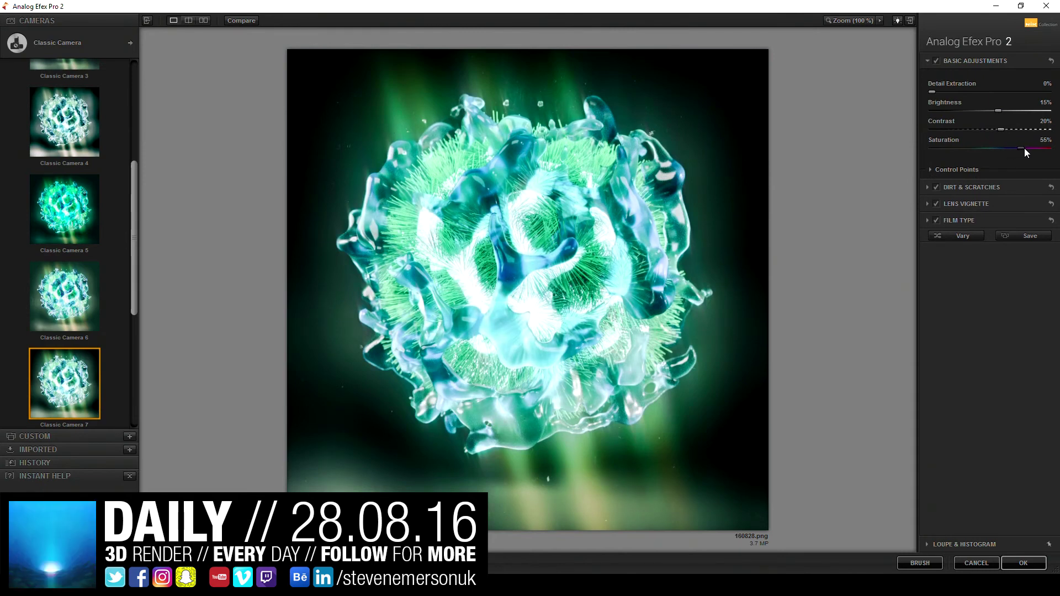
drag(1028, 148, 1020, 151)
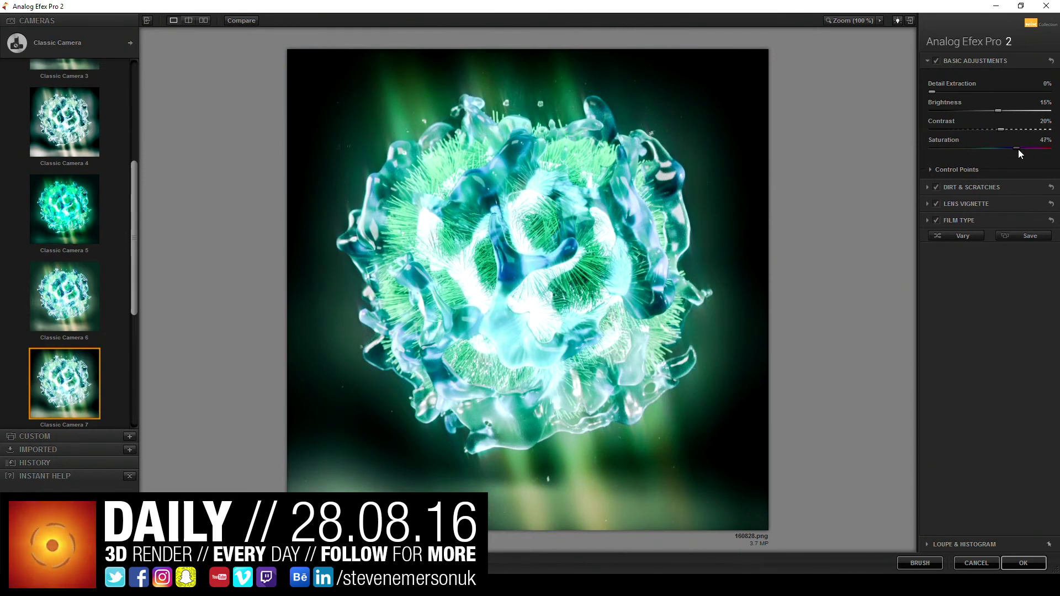
drag(934, 91, 953, 96)
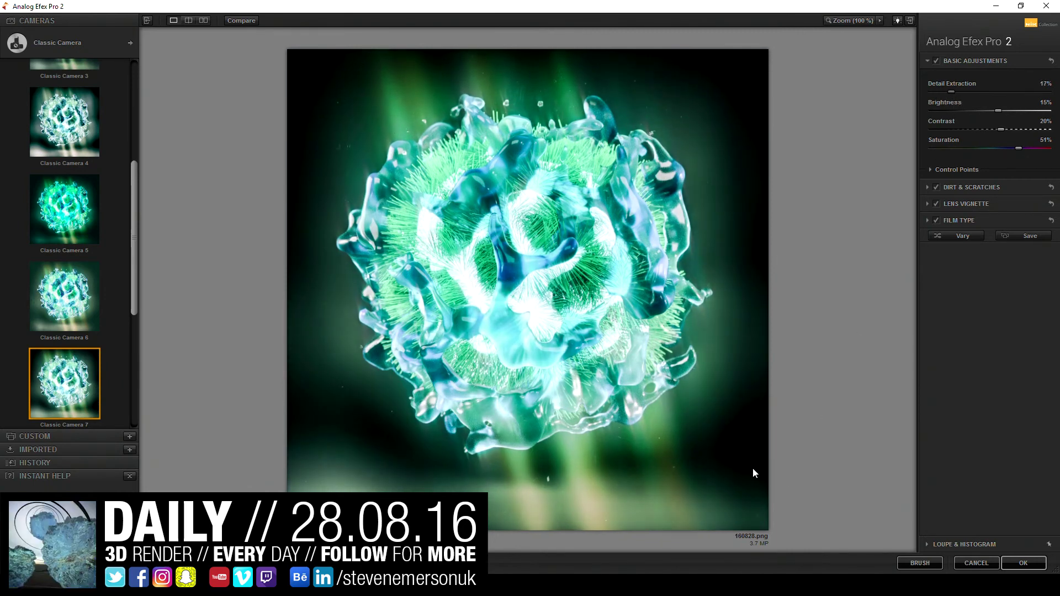
click(1022, 564)
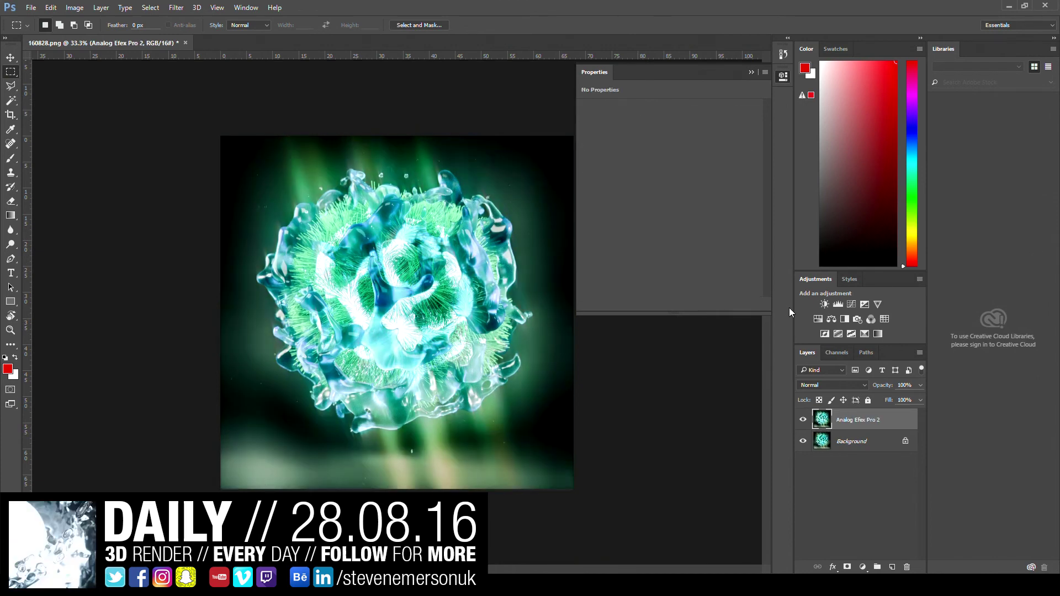
Step: Add a Levels 1 adjustment layer with inputs 6, 0.94 and 241, then open Save for Web
click(103, 9)
click(270, 151)
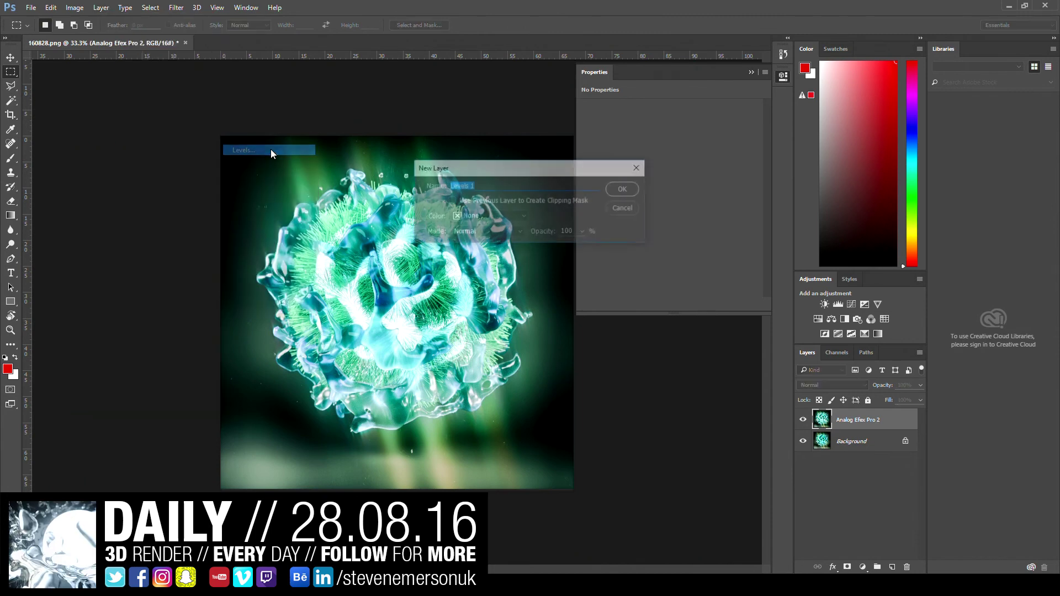
key(Return)
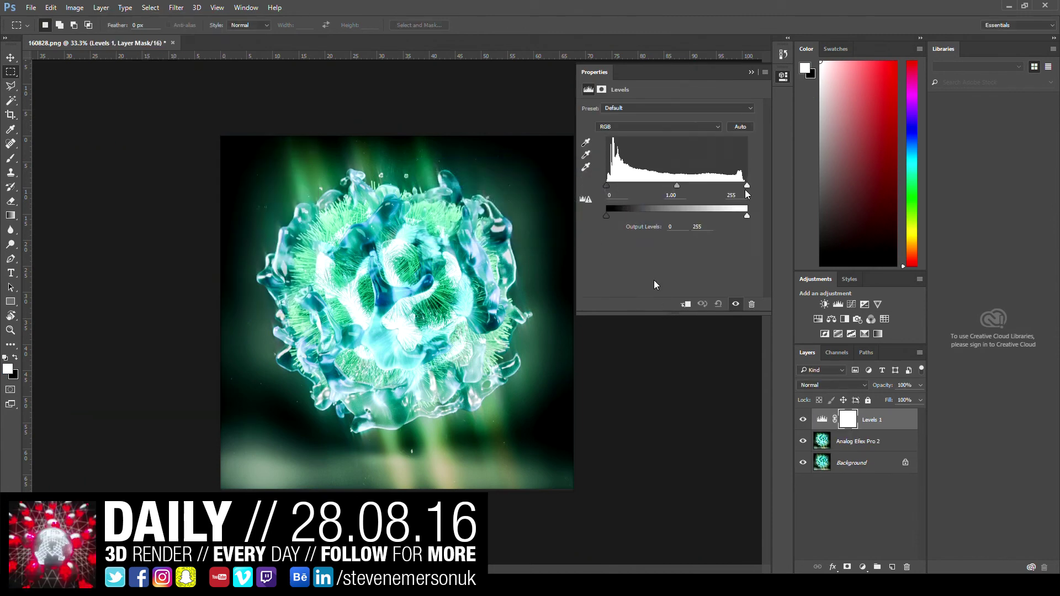
drag(607, 186, 611, 190)
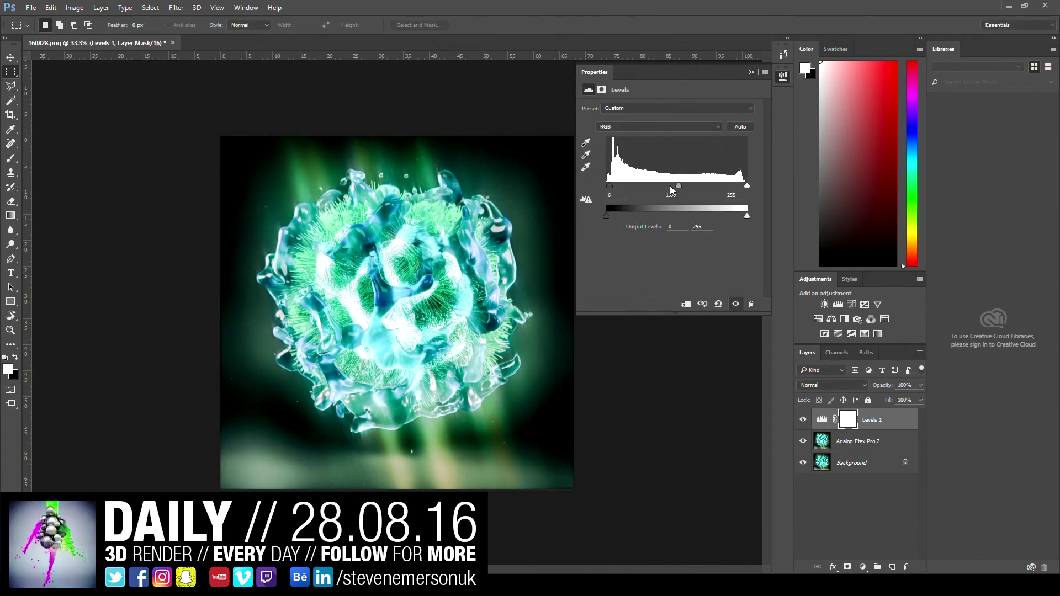
drag(678, 186, 682, 187)
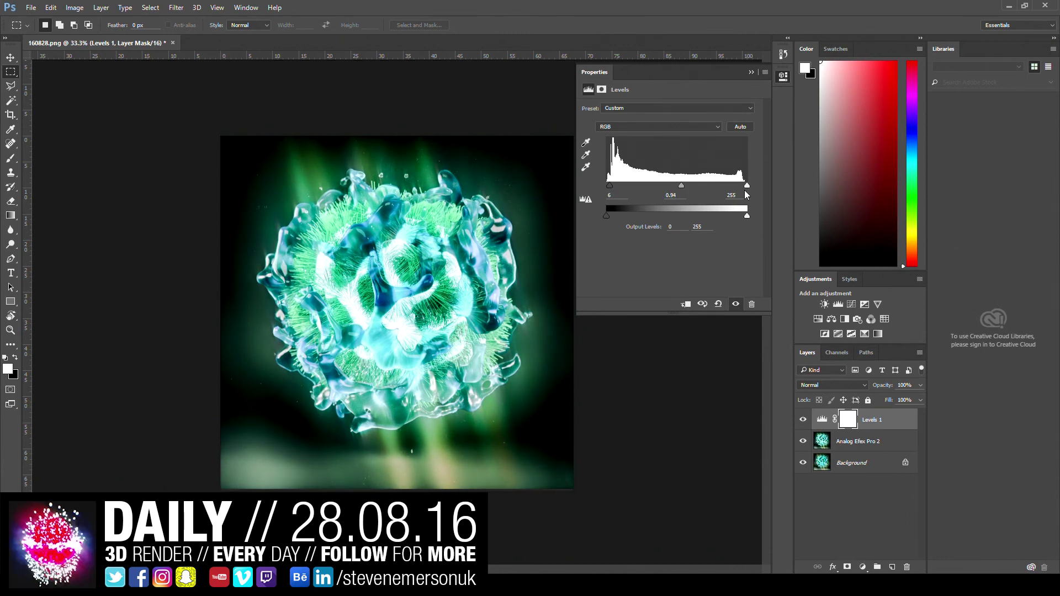
drag(746, 187, 740, 186)
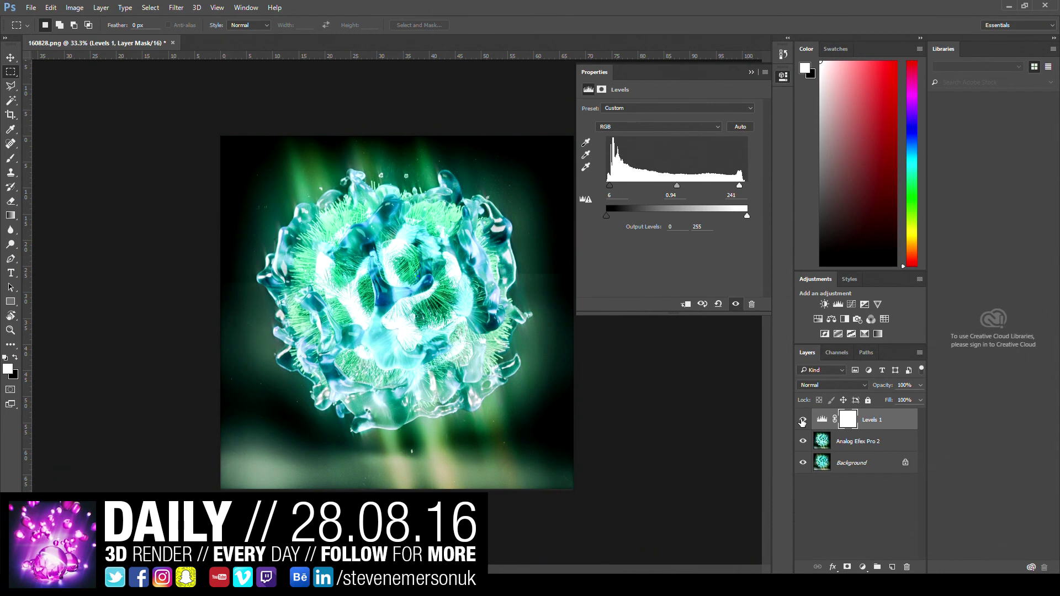
key(ctrl+alt+shift+s)
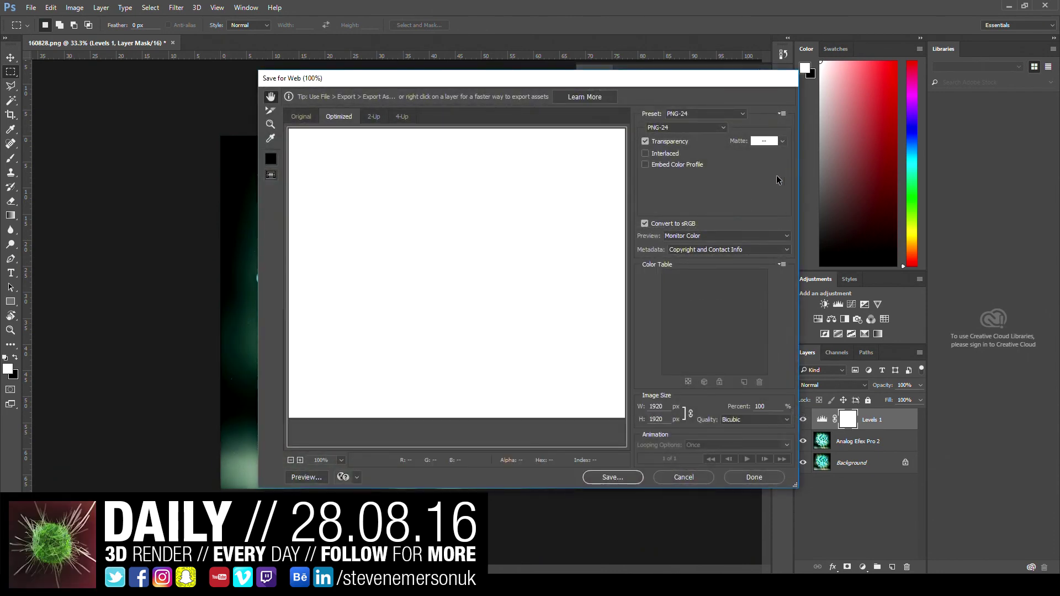
Step: Start the PNG-24 export and browse to the Dropbox > Dailys > 08 folder
key(Return)
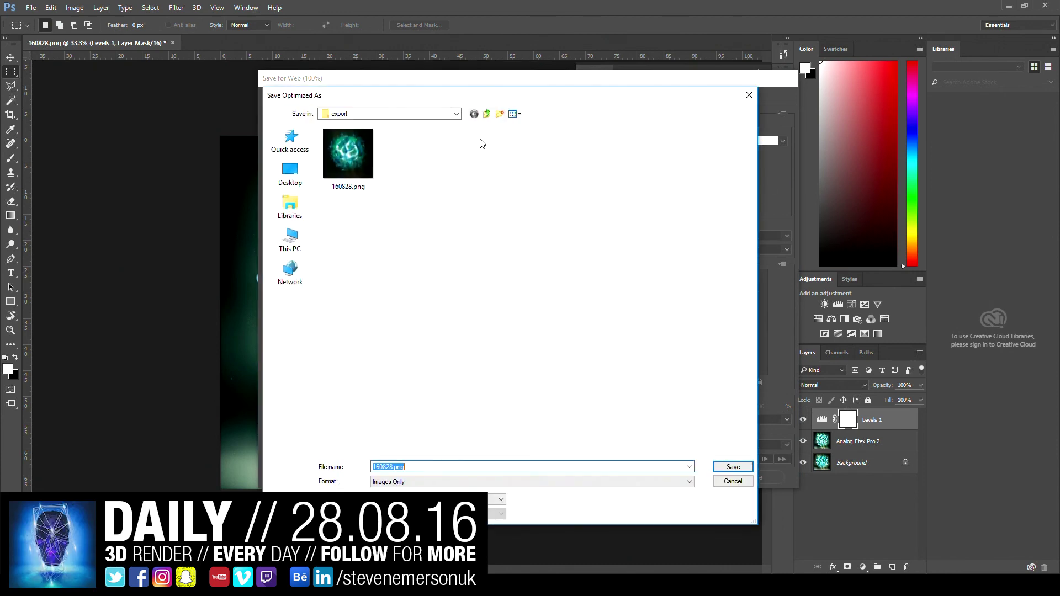
click(444, 116)
click(441, 117)
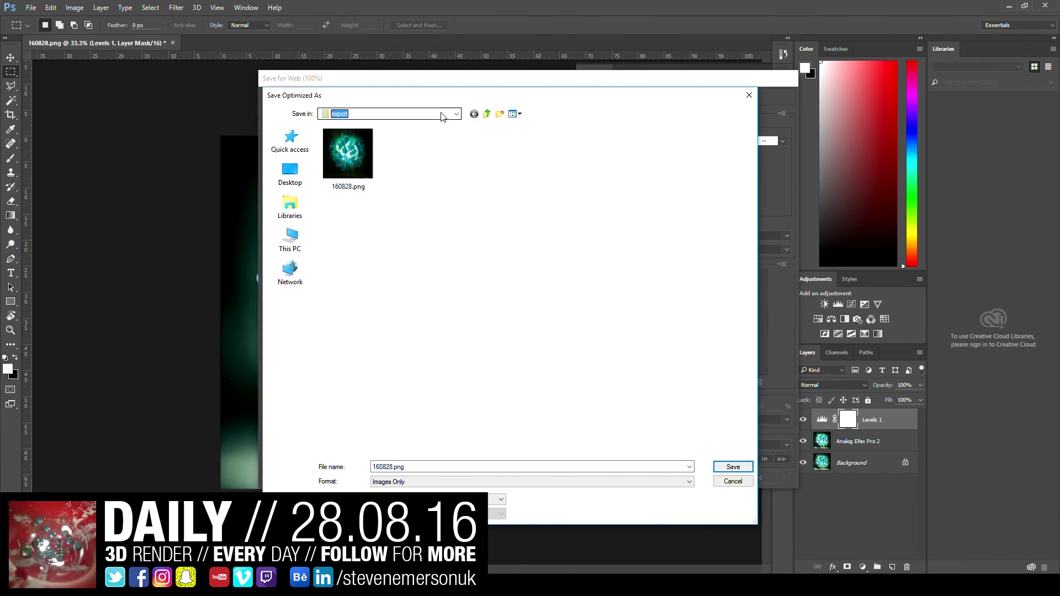
click(441, 115)
click(386, 160)
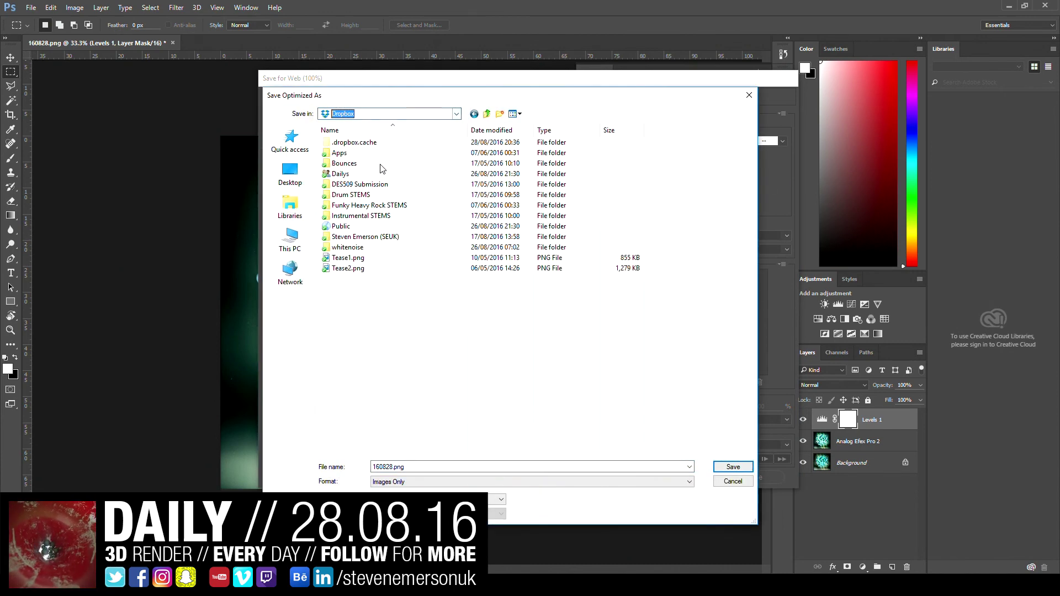
double_click(343, 174)
double_click(347, 215)
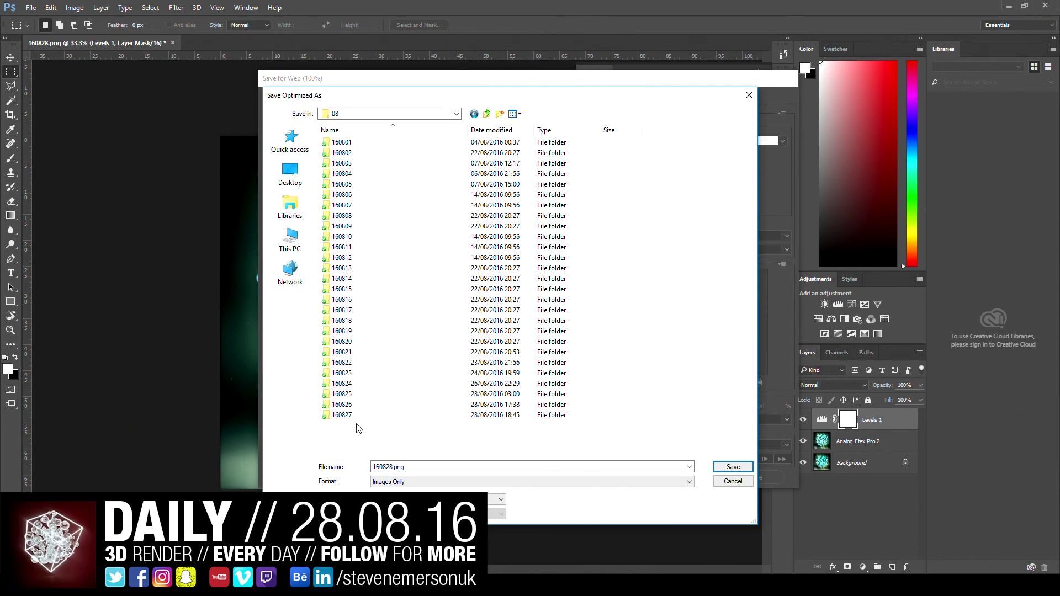
Step: Create folder 160828, save 160828.png into it, then save the layered file as 160828.psd
click(500, 114)
text(1608)
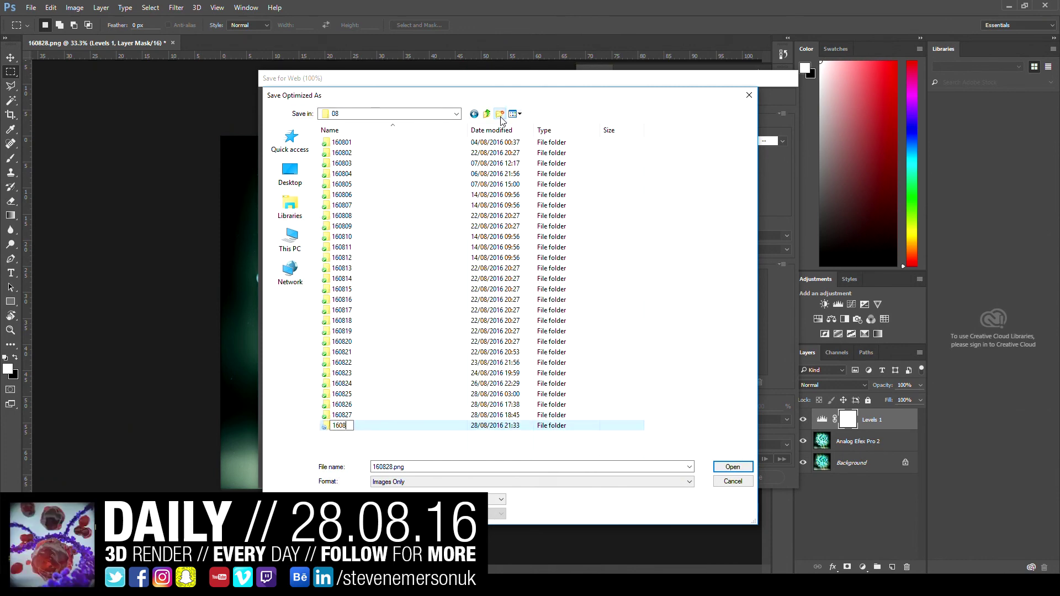
key(Return)
key(Return)
key(Return)
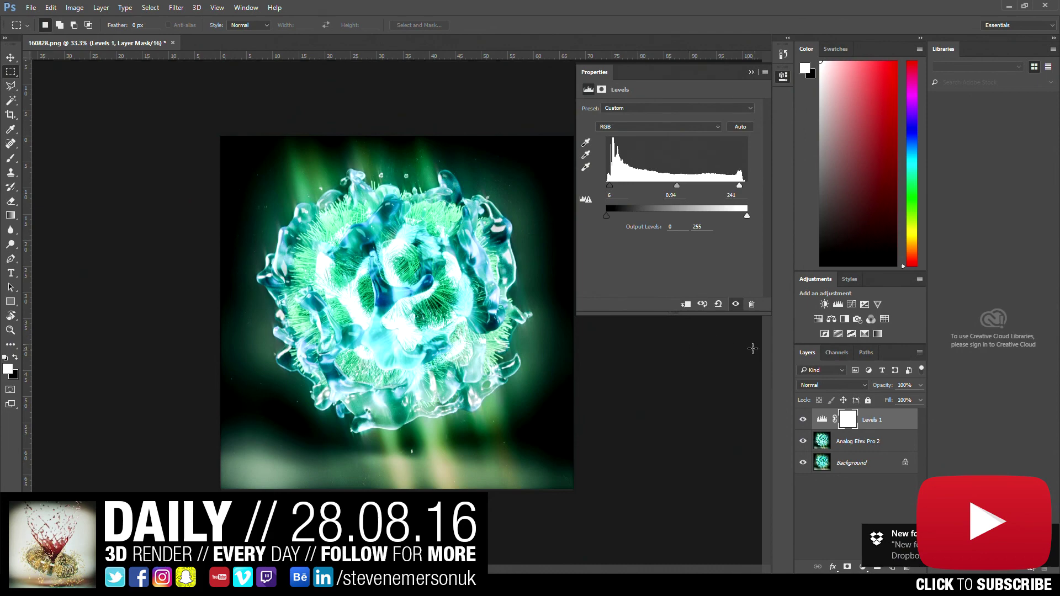
key(ctrl+shift+s)
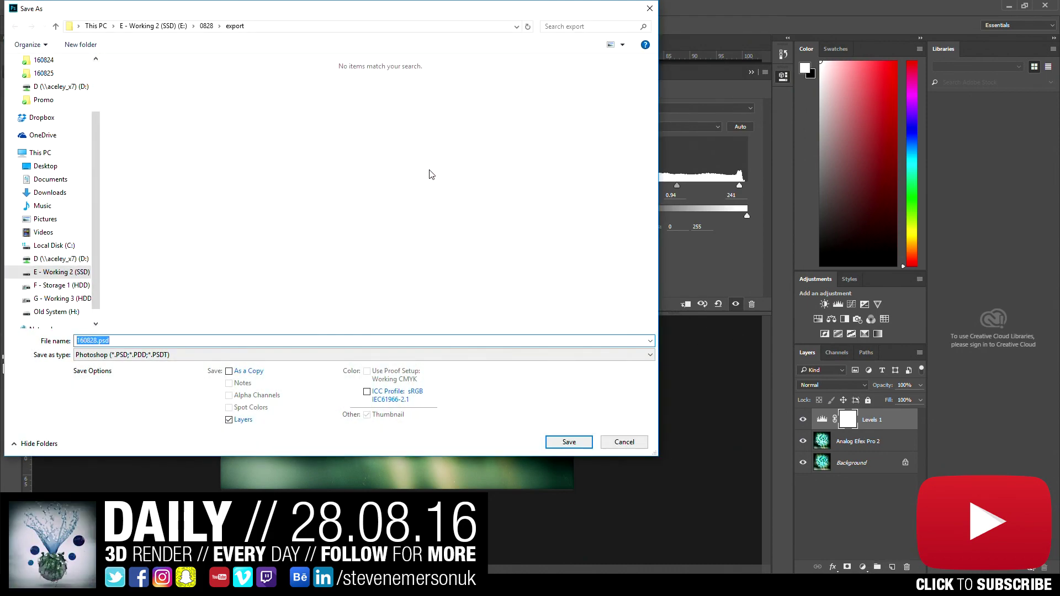
key(Return)
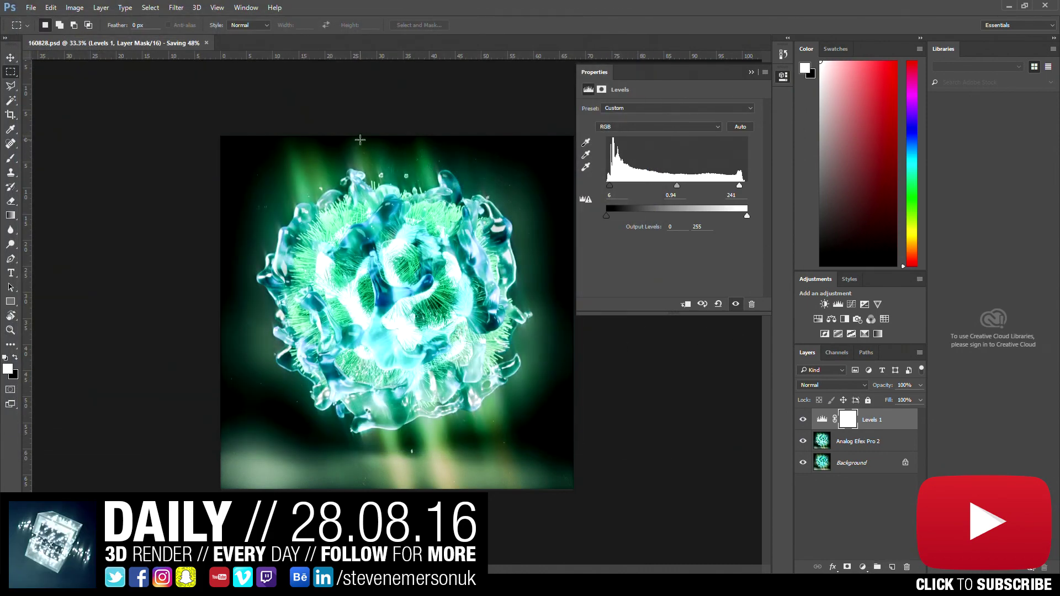